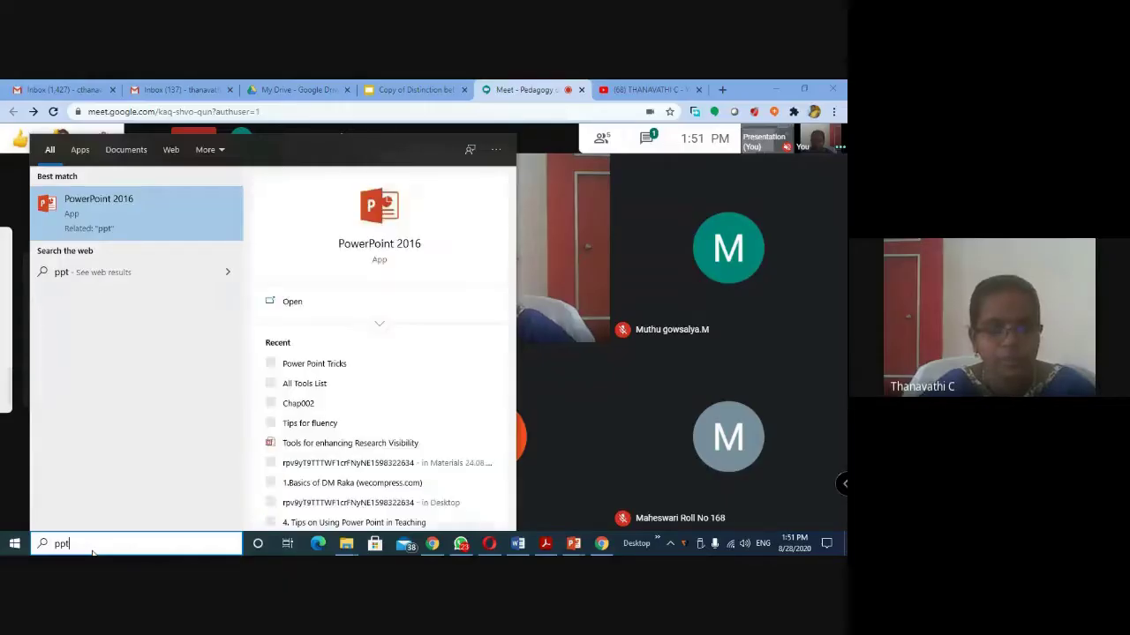
# Launch PowerPoint 2016 from the Windows search results
pyautogui.click(143, 217)
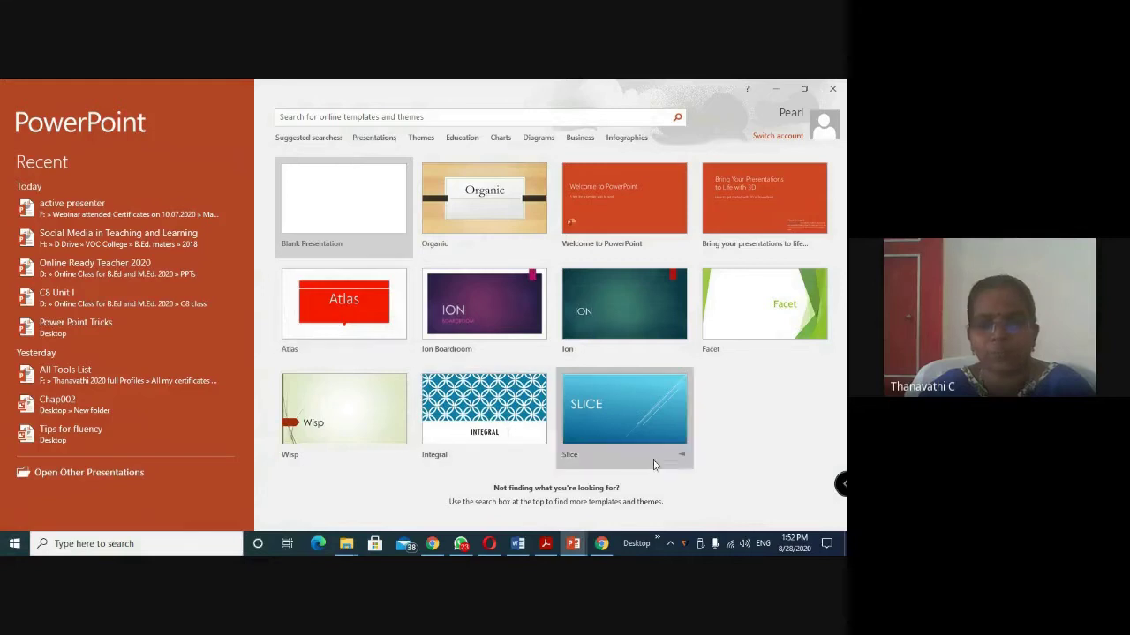
# Show online presentation templates filtered to the Presentations and Animation and 3D categories
pyautogui.click(370, 139)
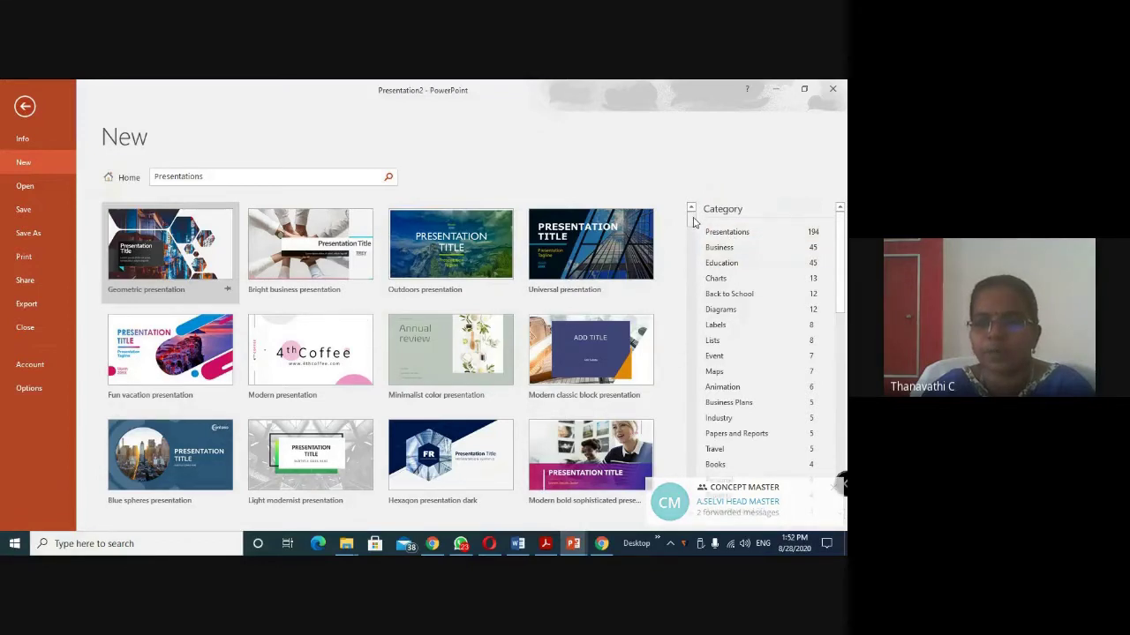
pyautogui.moveTo(693, 220)
pyautogui.mouseDown()
pyautogui.moveTo(701, 503)
pyautogui.moveTo(707, 235)
pyautogui.mouseUp()
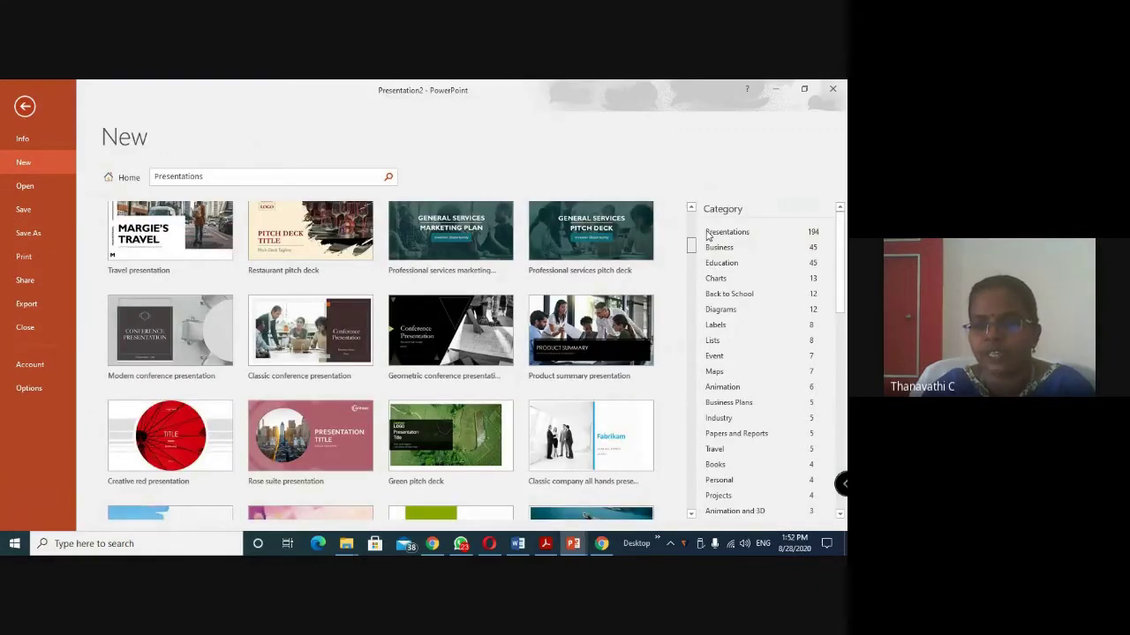
pyautogui.click(711, 233)
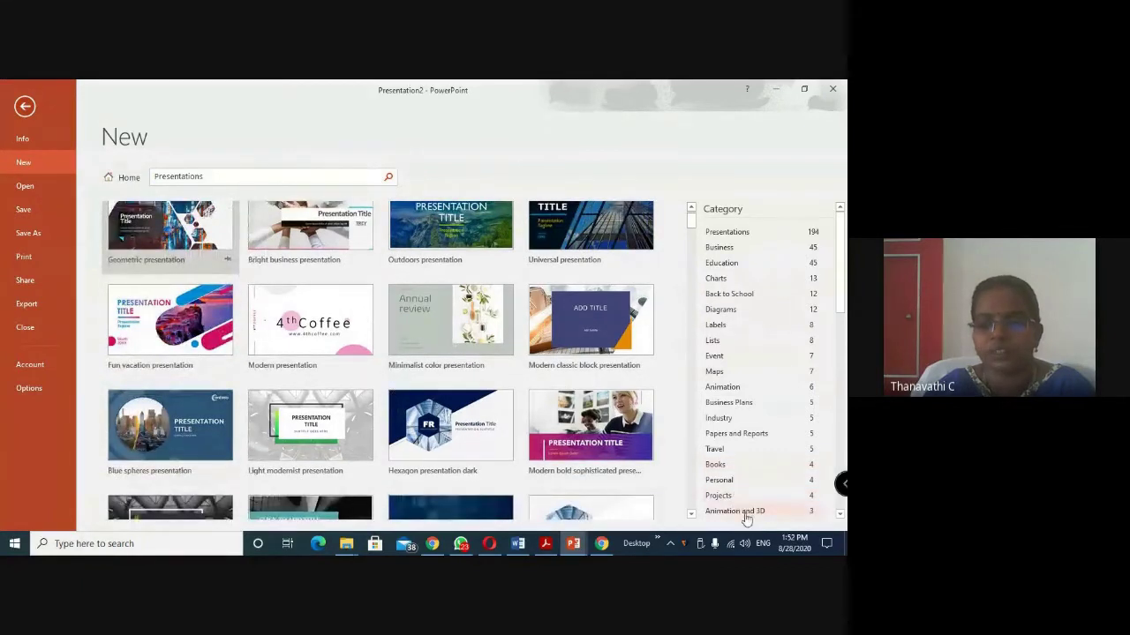
pyautogui.click(745, 514)
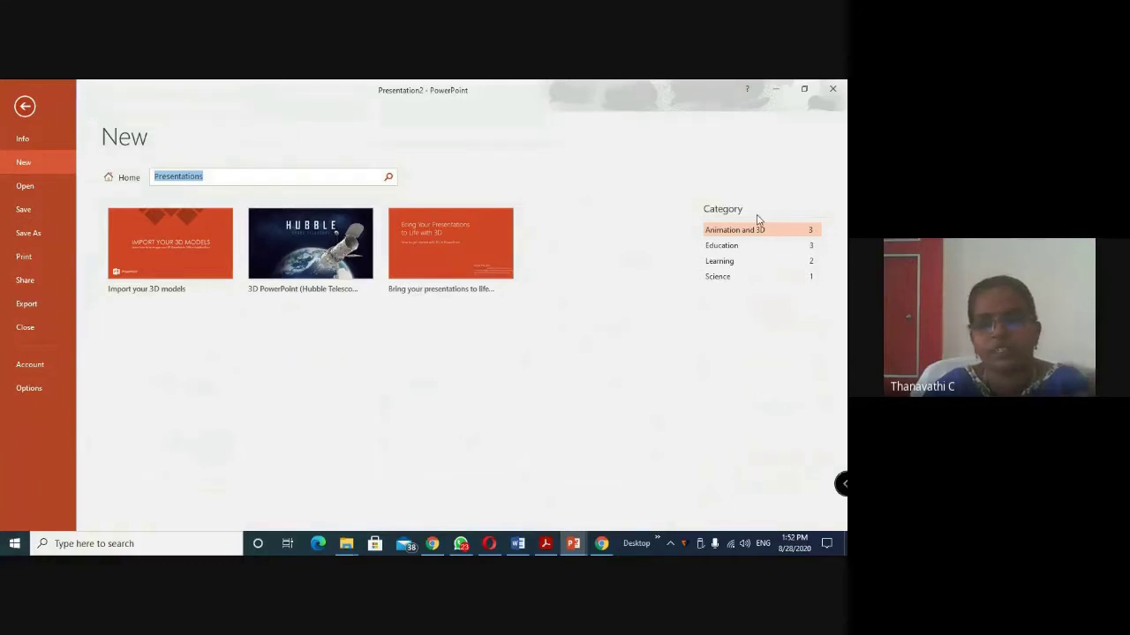
# Replace the template search term with 'education' and run the search
pyautogui.click(304, 177)
pyautogui.press('BackSpace')
pyautogui.press('BackSpace')
pyautogui.press('BackSpace')
pyautogui.press('BackSpace')
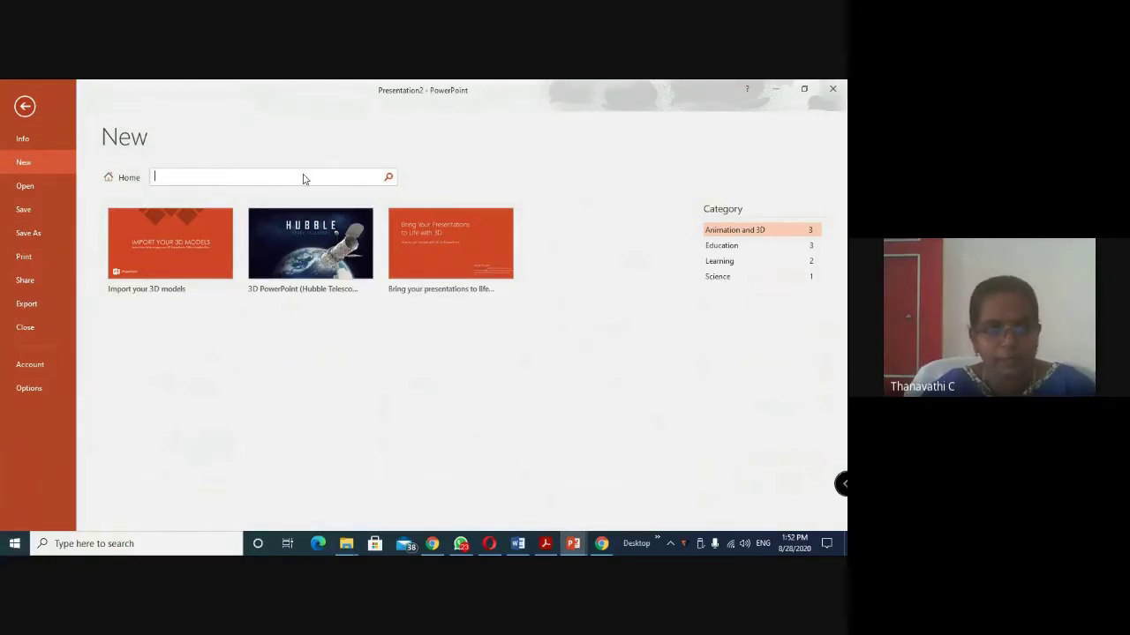
pyautogui.write('educ')
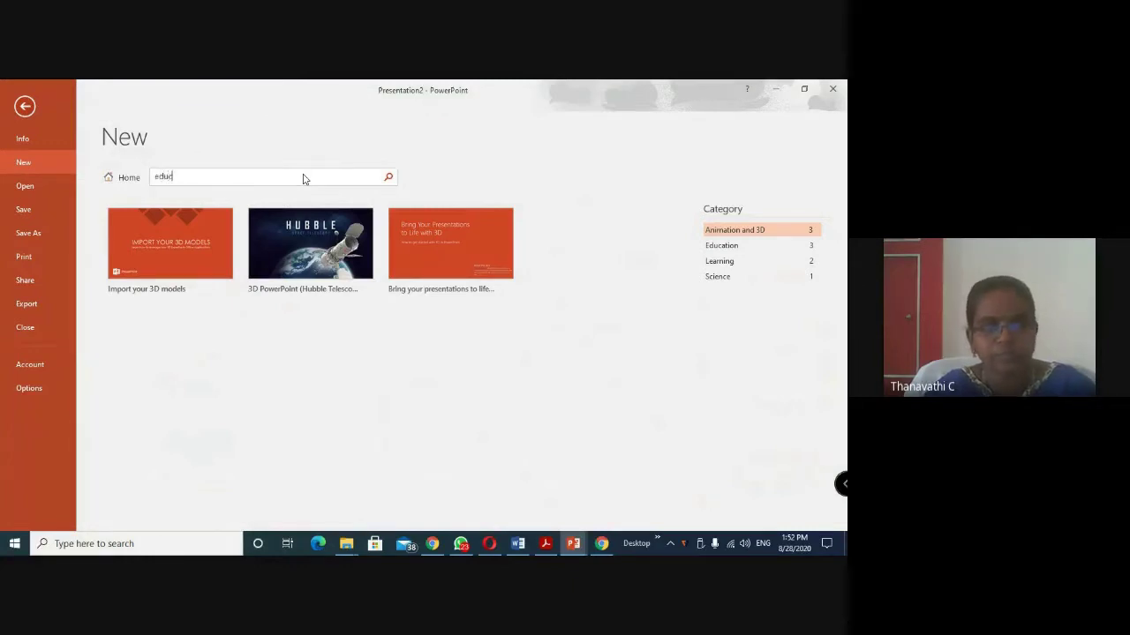
pyautogui.write('ation')
pyautogui.press('Return')
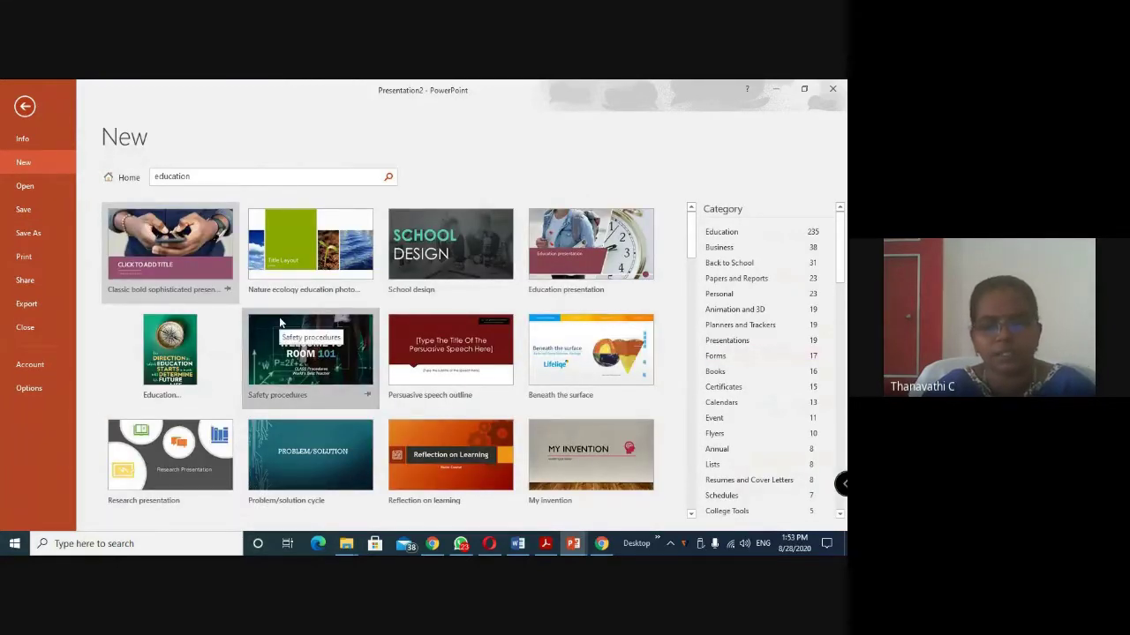
# Scroll through the education results and preview the Nature ecology education photo template
pyautogui.scroll(-3, 279, 323)
pyautogui.scroll(-2, 291, 345)
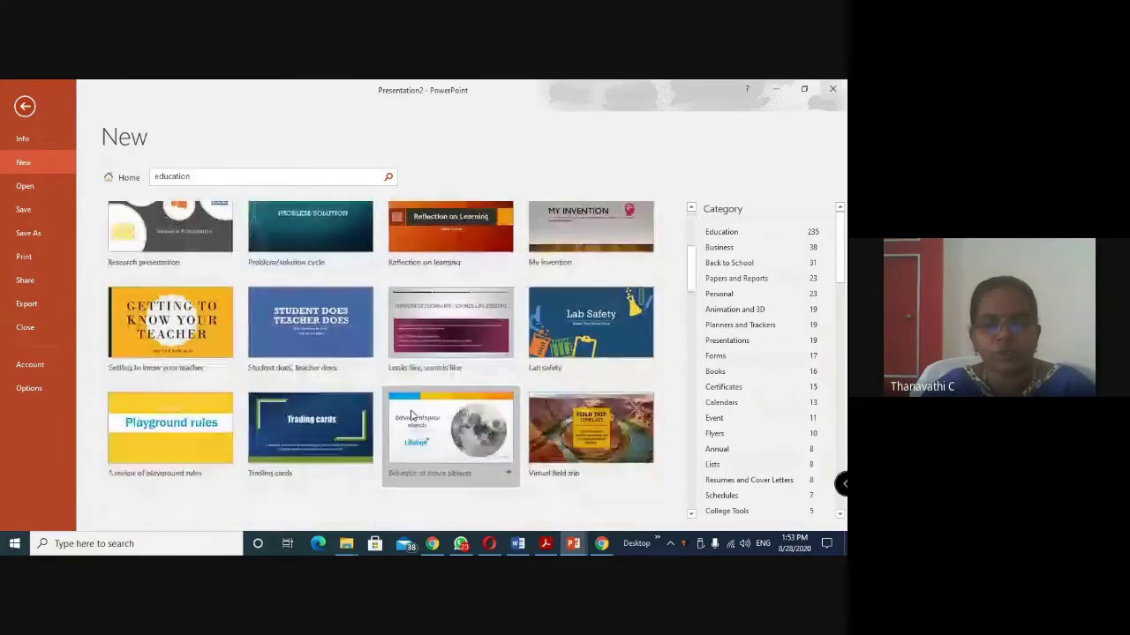
pyautogui.scroll(-2, 414, 402)
pyautogui.scroll(-1, 396, 423)
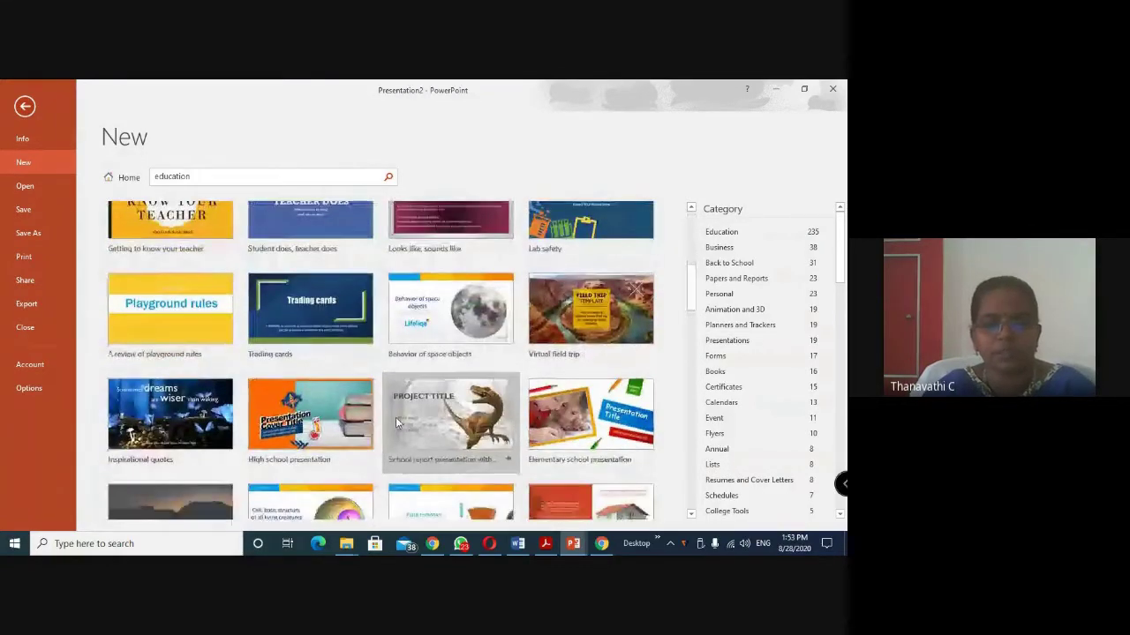
pyautogui.scroll(-2, 397, 423)
pyautogui.scroll(-2, 442, 426)
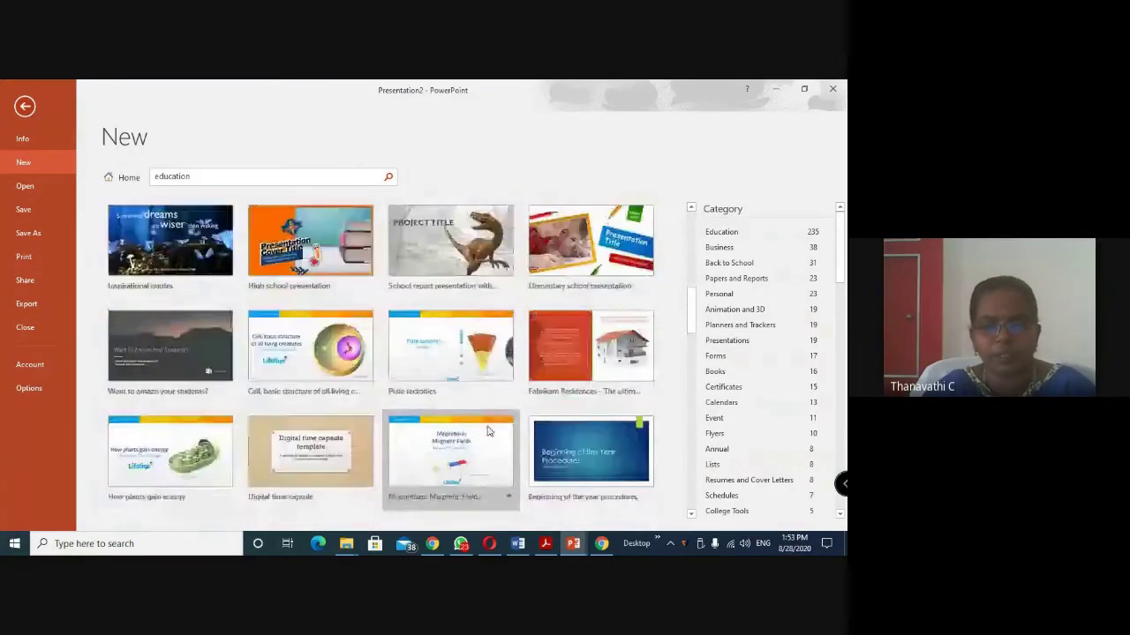
pyautogui.scroll(-1, 486, 429)
pyautogui.scroll(-3, 488, 431)
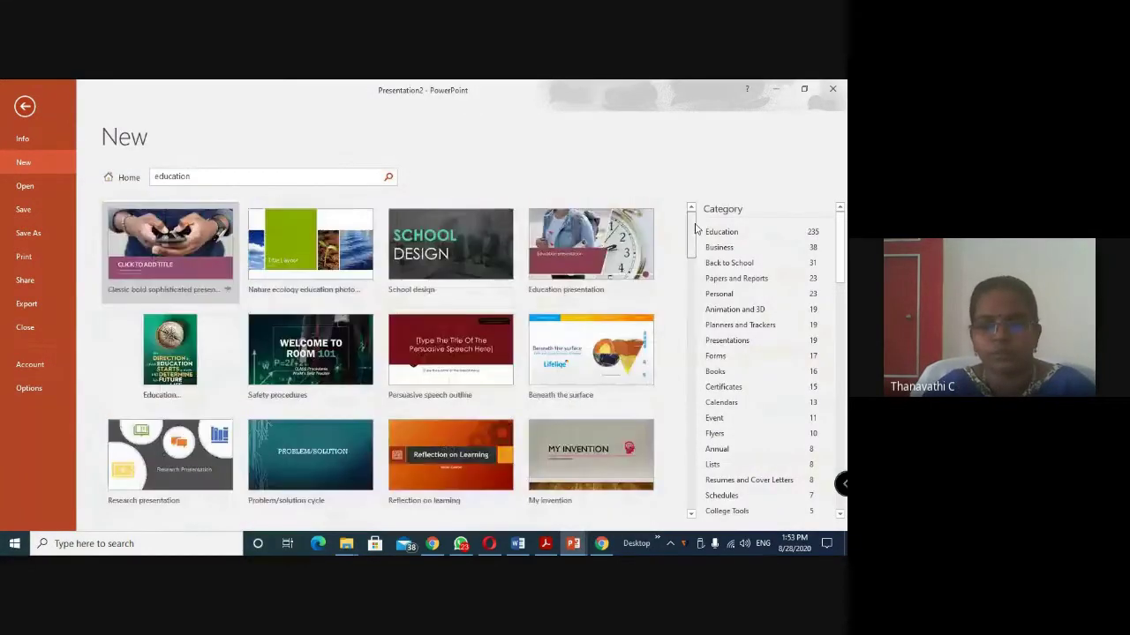
pyautogui.click(320, 252)
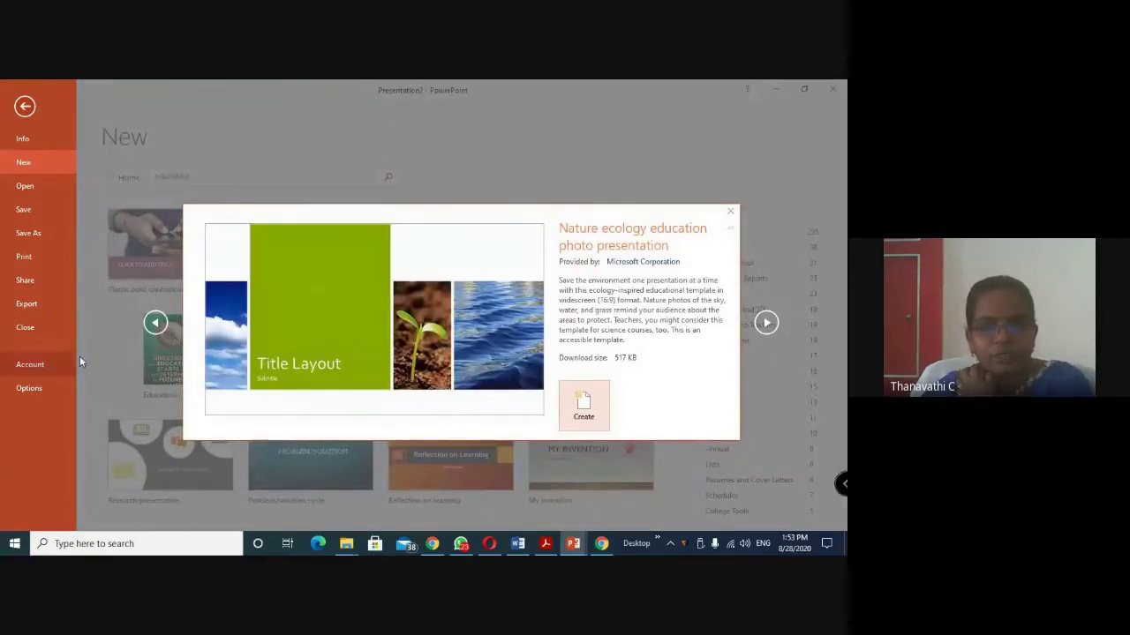
# Preview the Classic bold and Problem/solution cycle templates; creating from the latter fails
pyautogui.click(339, 456)
pyautogui.click(170, 251)
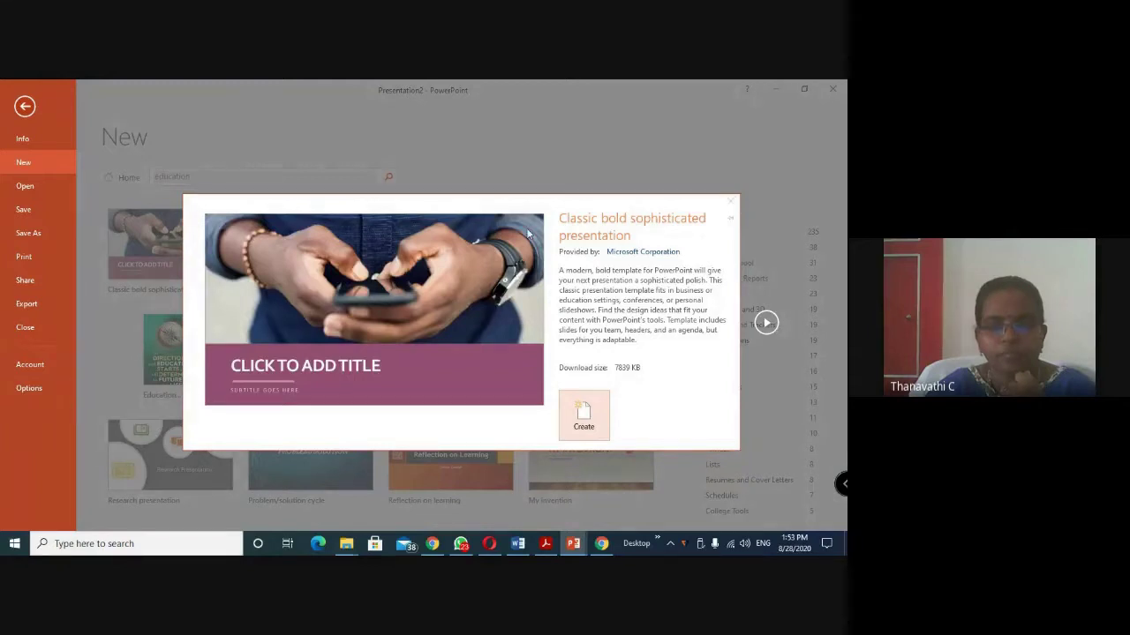
pyautogui.click(730, 201)
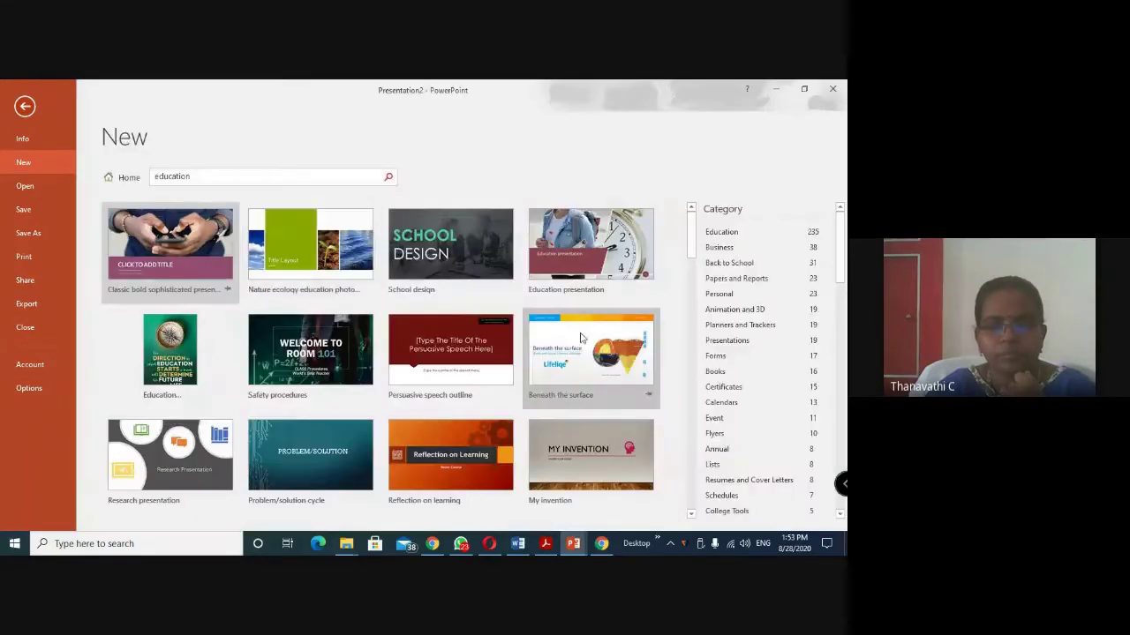
pyautogui.click(339, 455)
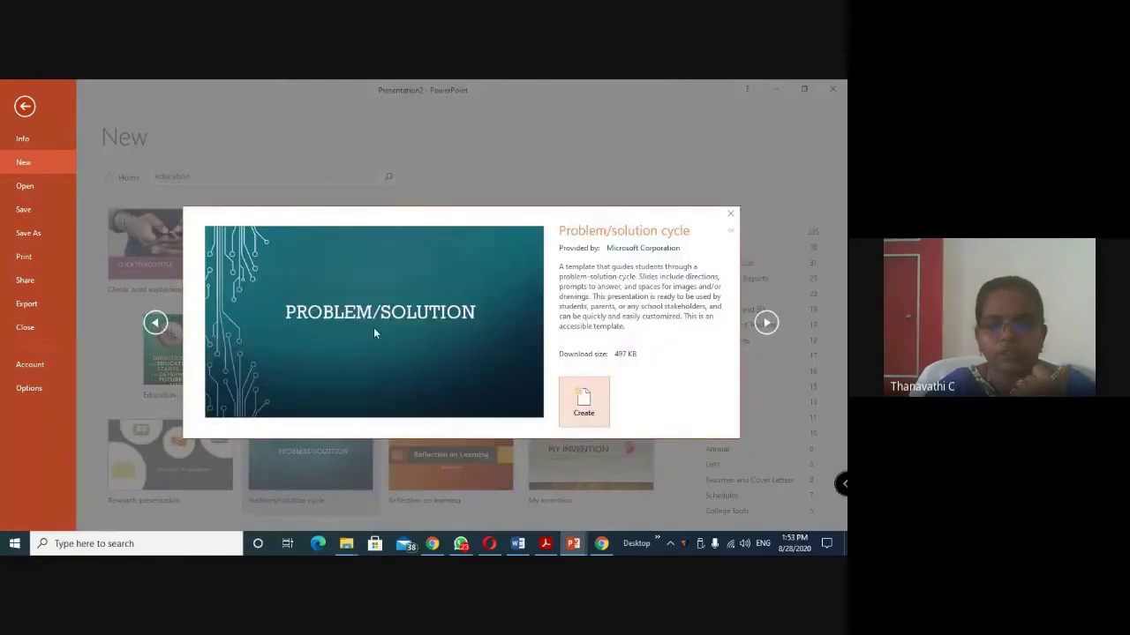
pyautogui.click(589, 410)
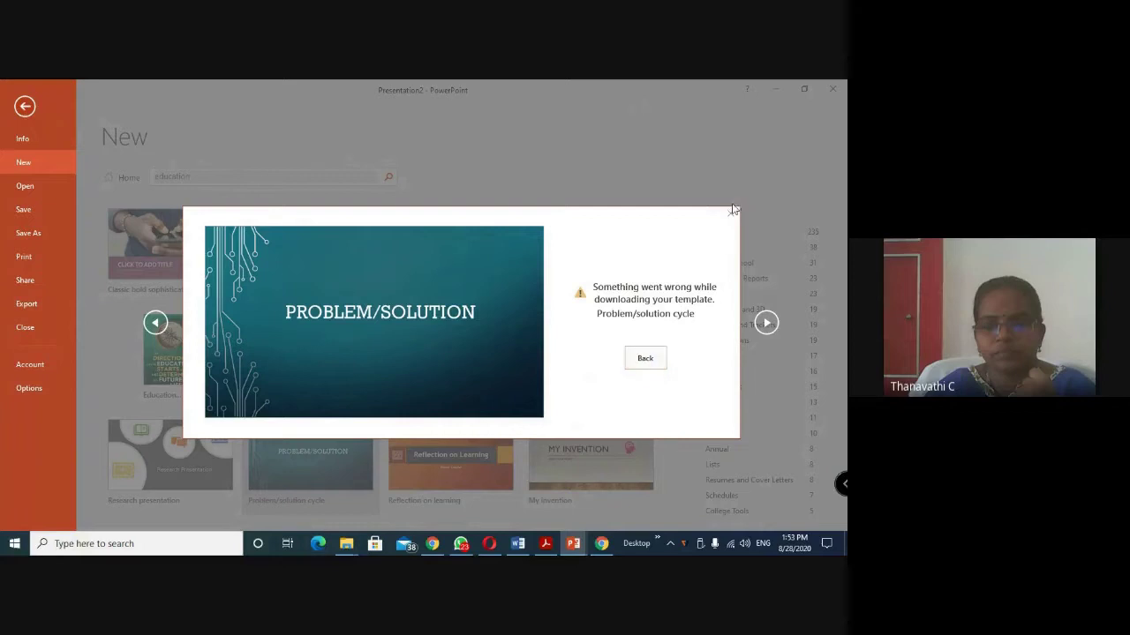
pyautogui.click(316, 436)
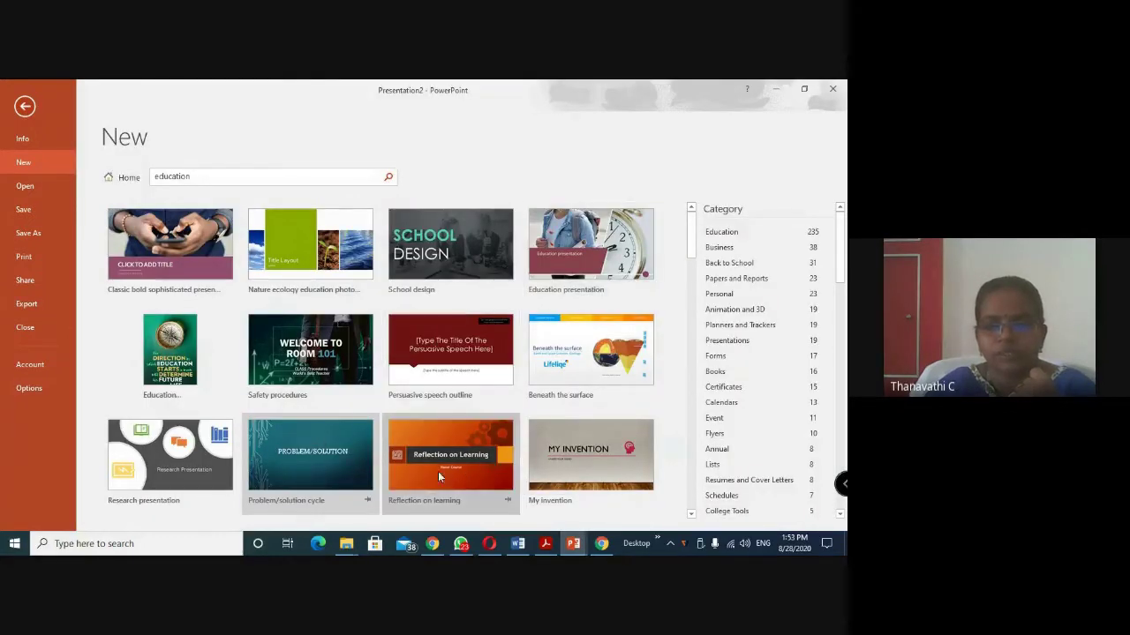
# After 'Getting to know your teacher' also fails, return to default templates and preview Slice
pyautogui.scroll(-1, 485, 457)
pyautogui.scroll(-2, 132, 455)
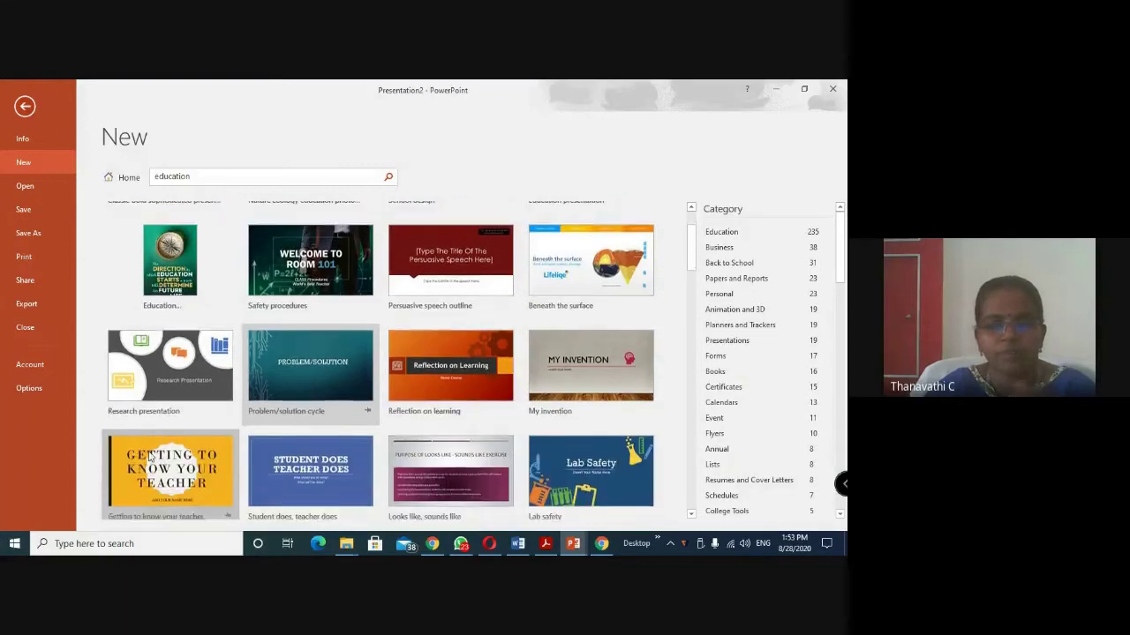
pyautogui.click(132, 455)
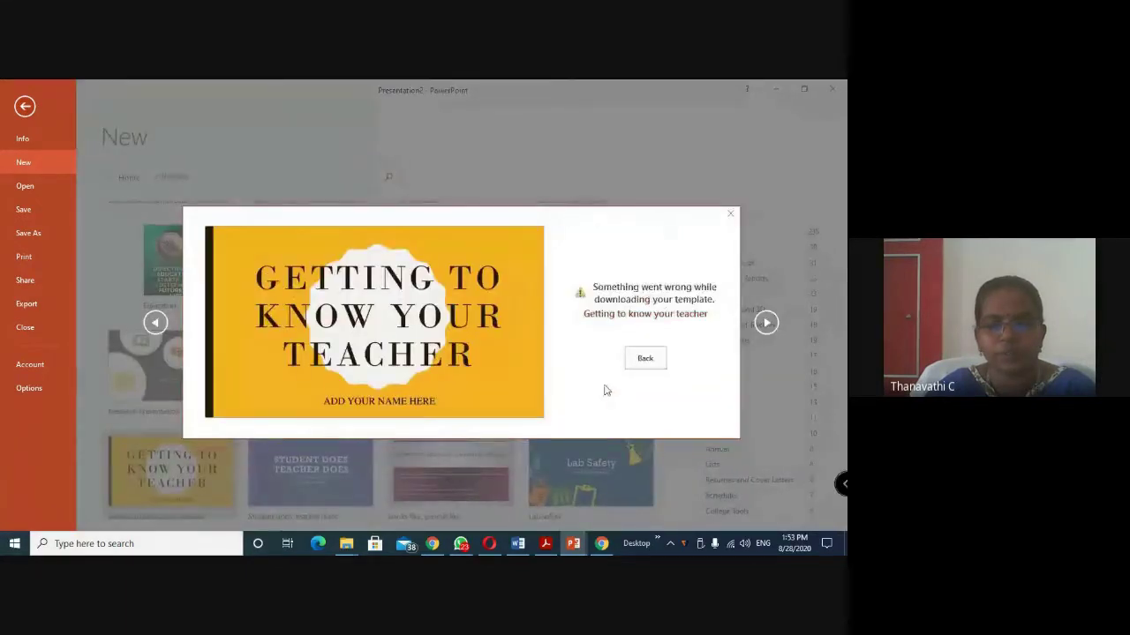
pyautogui.press('Escape')
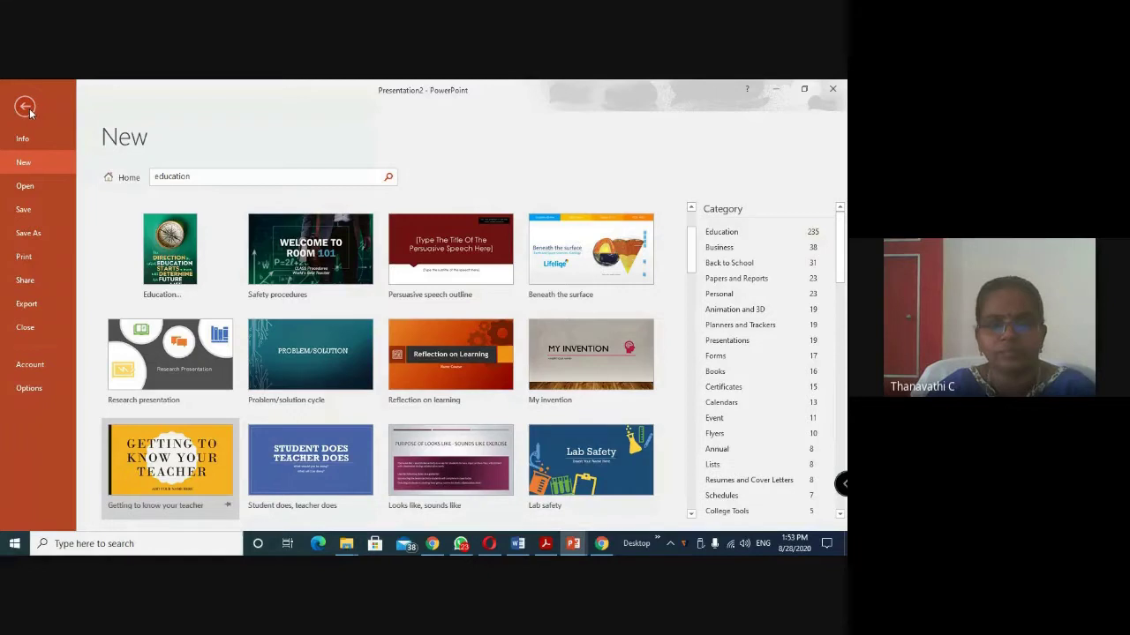
pyautogui.click(123, 177)
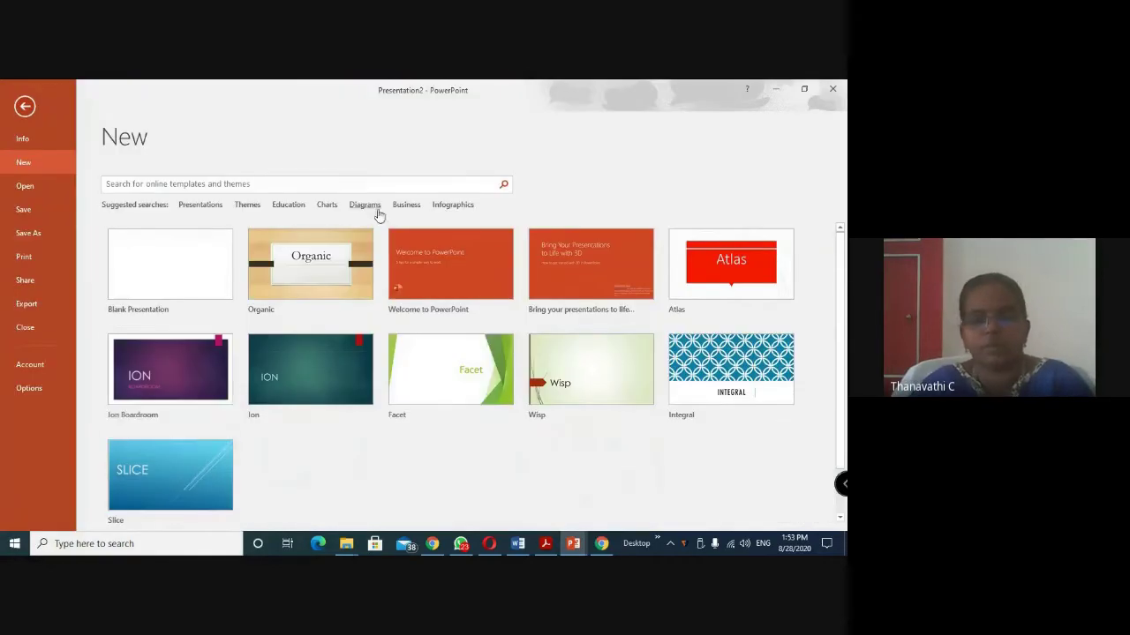
pyautogui.click(184, 474)
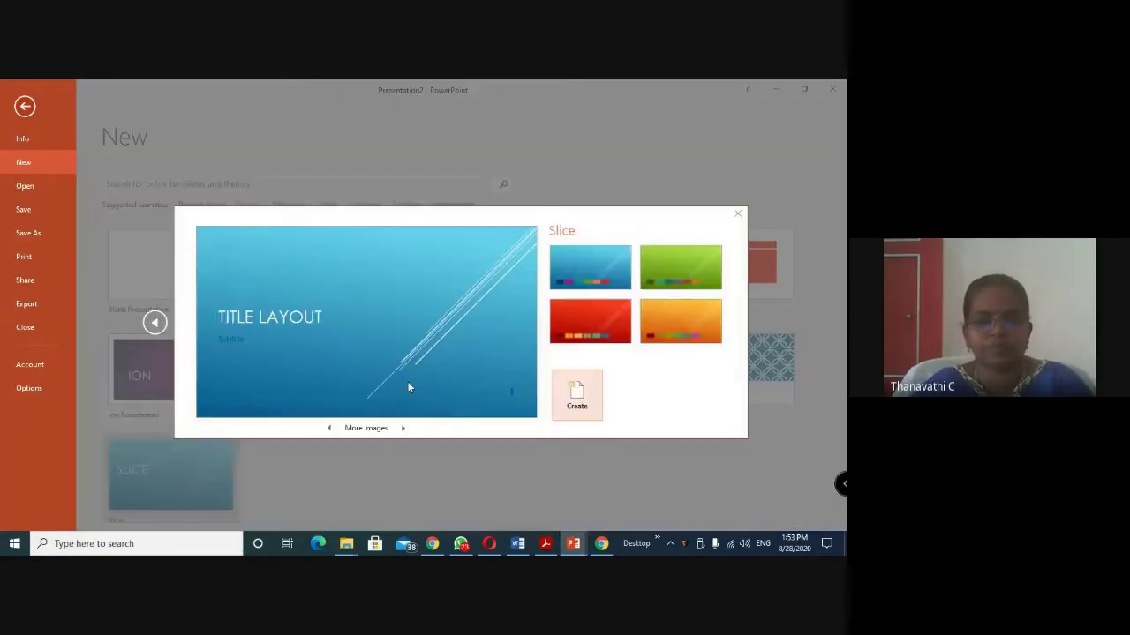
# Create a Slice presentation and set its background to the light blue gradient Style 6
pyautogui.click(575, 397)
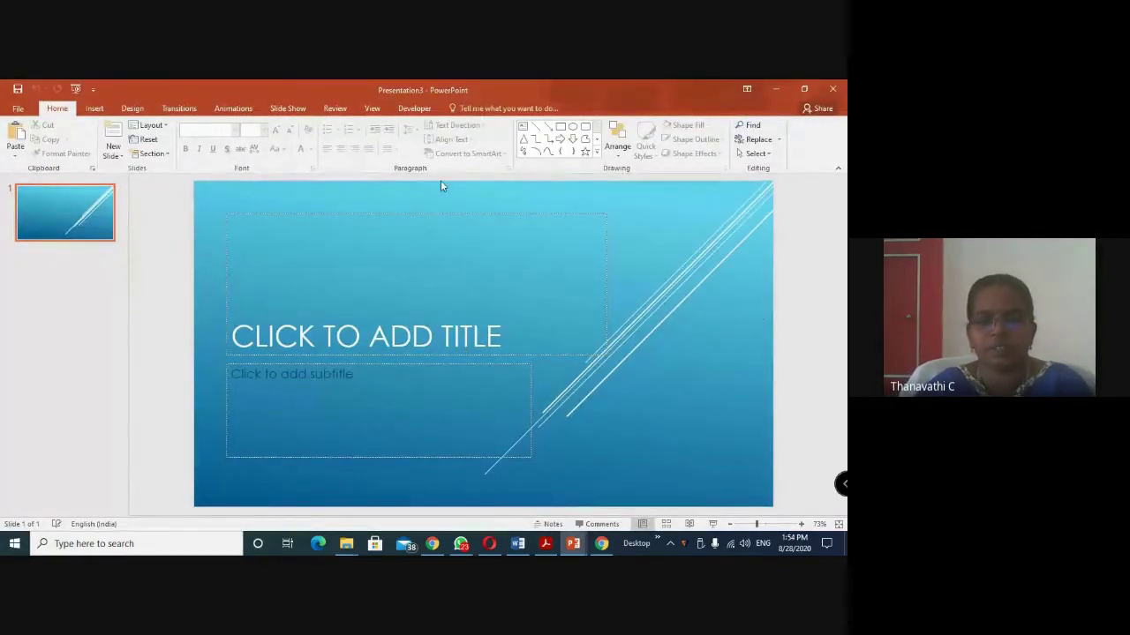
pyautogui.click(132, 108)
pyautogui.click(717, 157)
pyautogui.moveTo(533, 210)
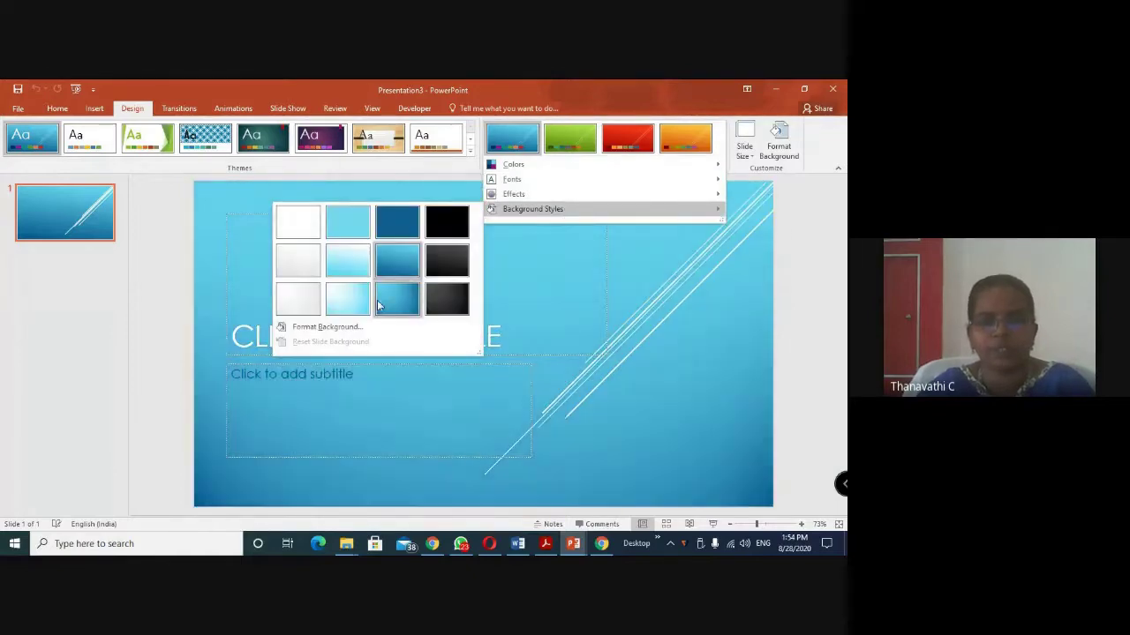
pyautogui.click(377, 306)
pyautogui.click(717, 157)
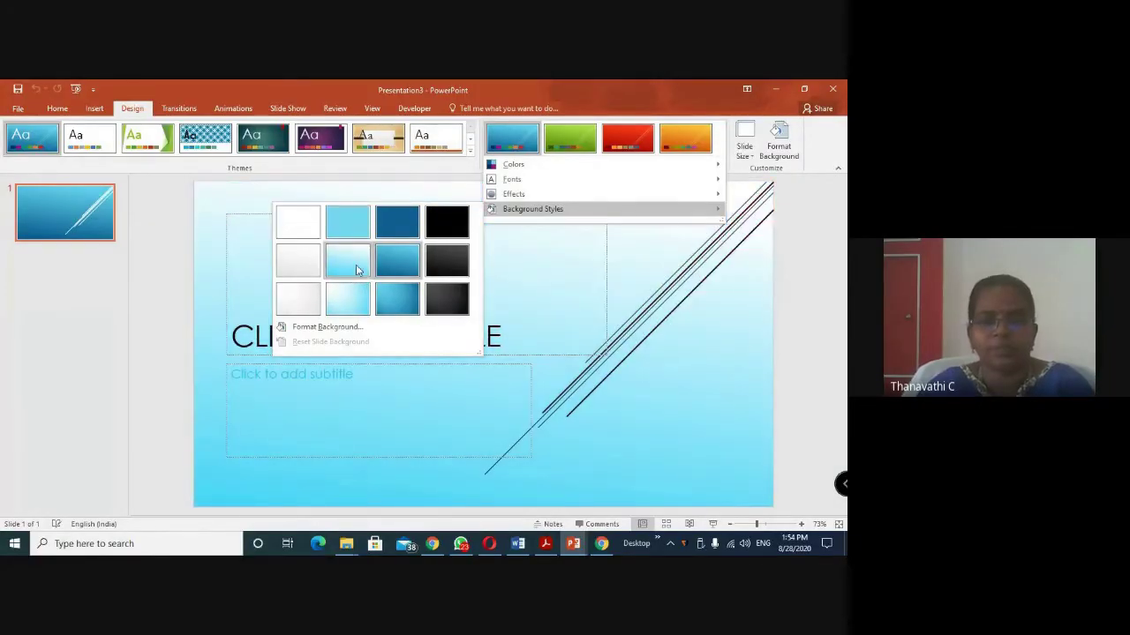
pyautogui.click(357, 269)
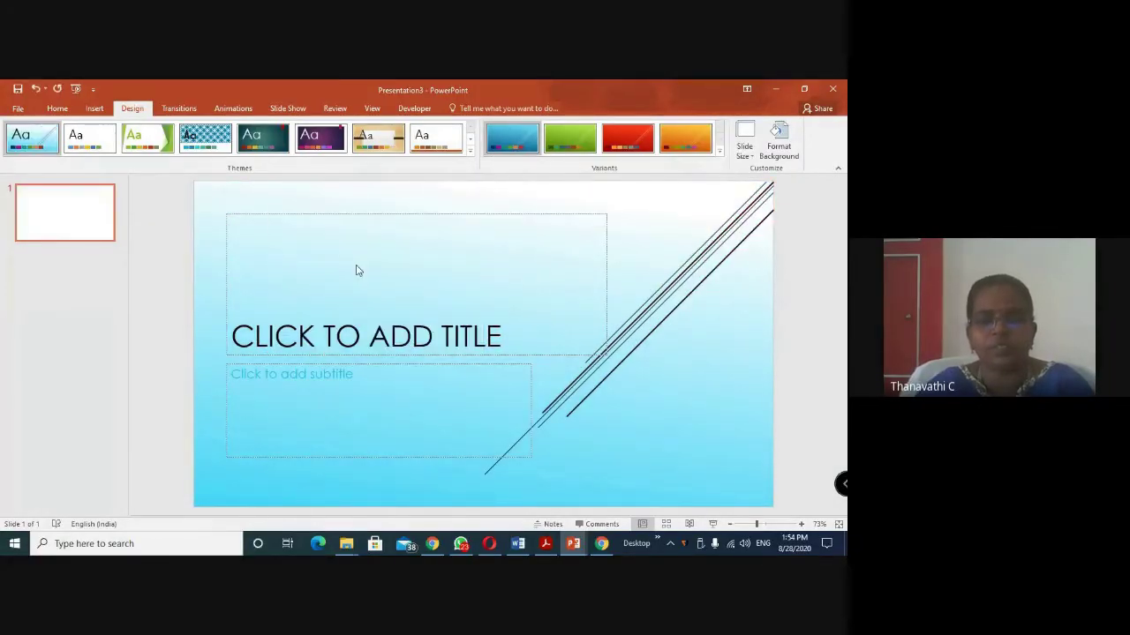
# Switch the deck to the blue-banded Office theme from the full Themes gallery
pyautogui.click(720, 153)
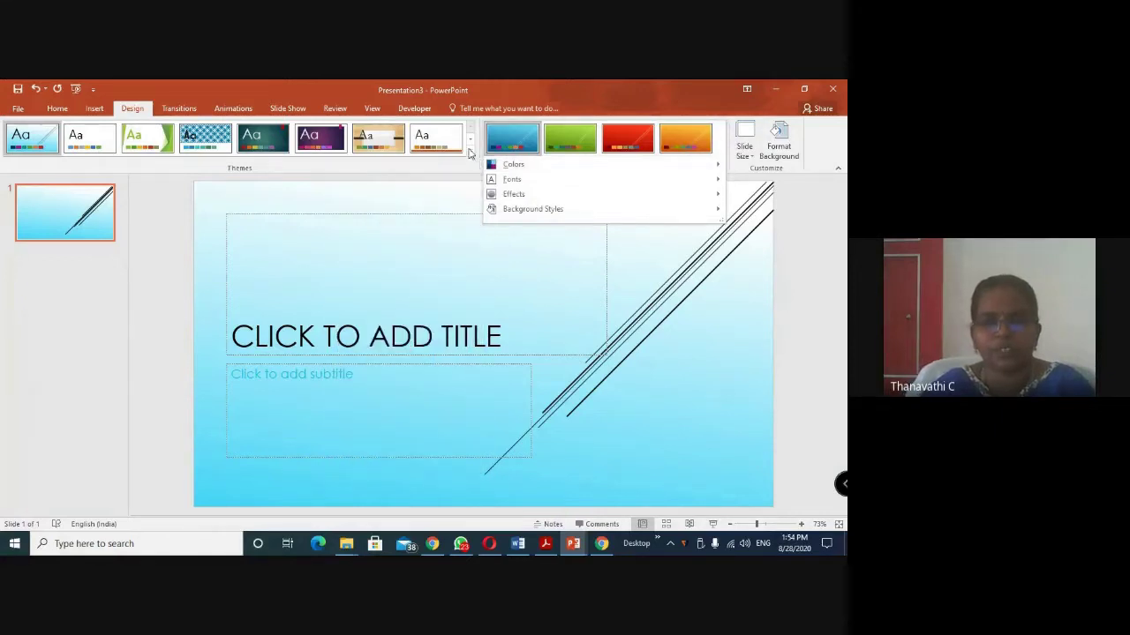
pyautogui.click(470, 151)
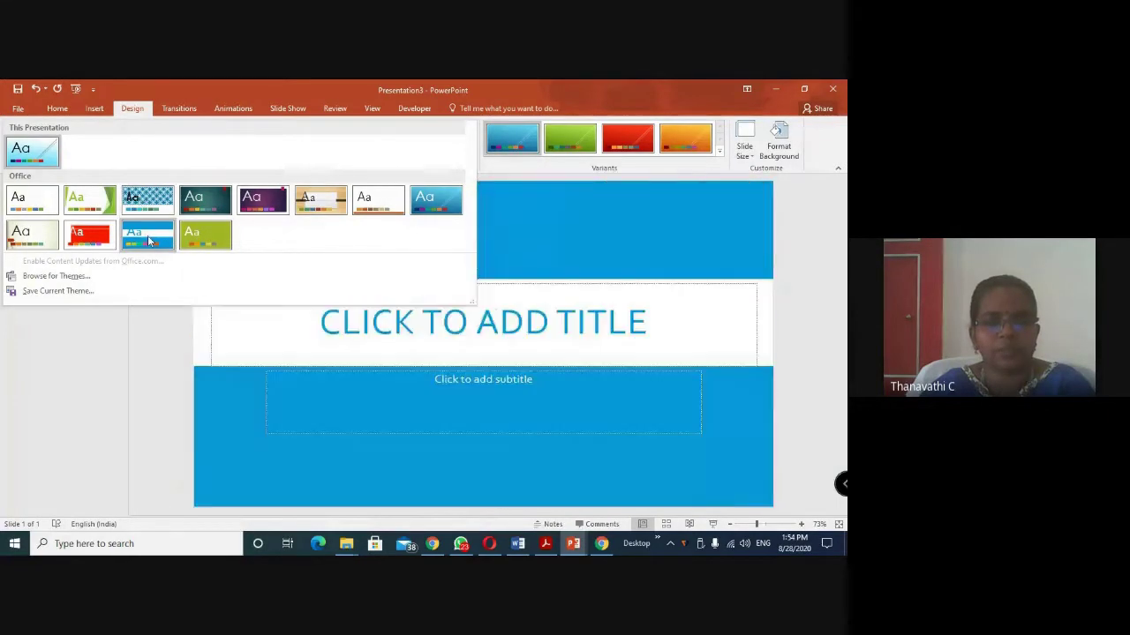
pyautogui.click(148, 235)
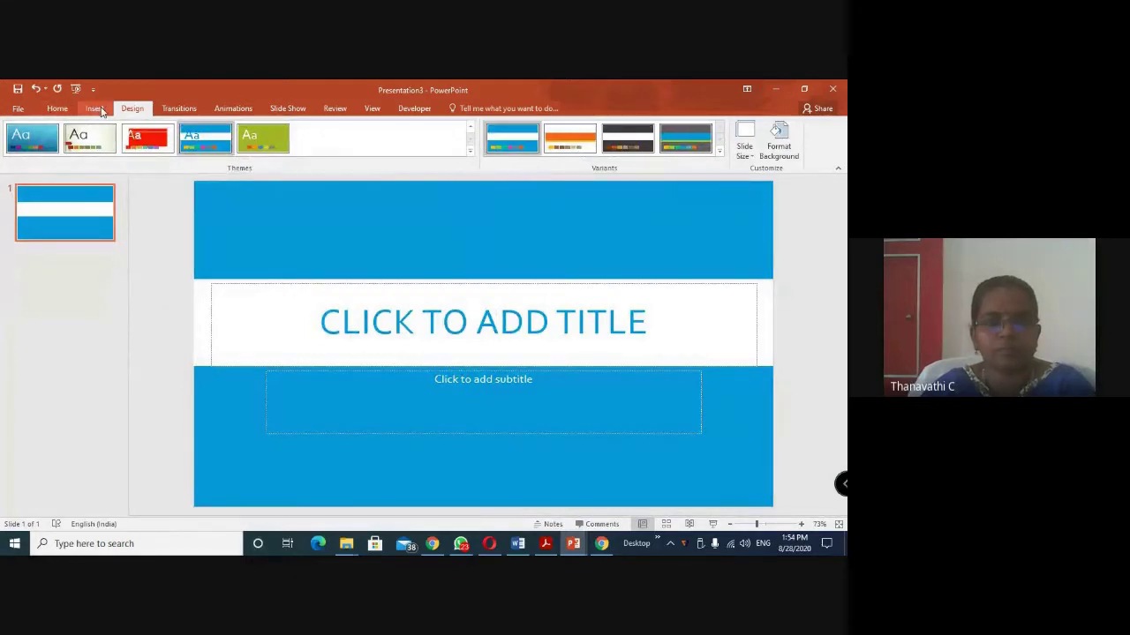
pyautogui.click(469, 151)
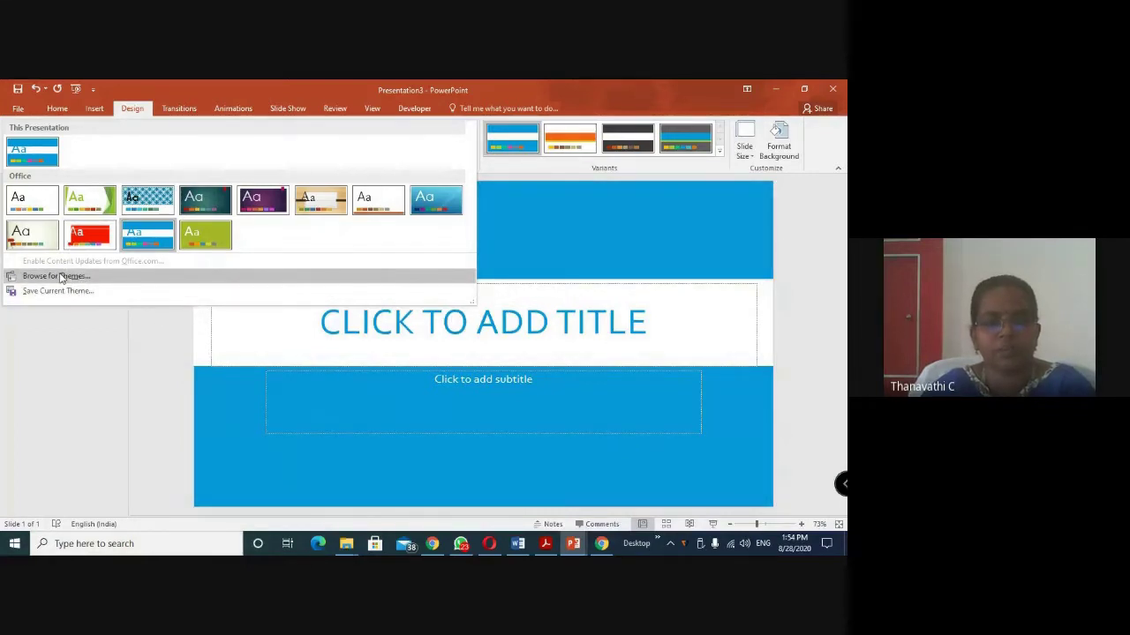
pyautogui.click(719, 150)
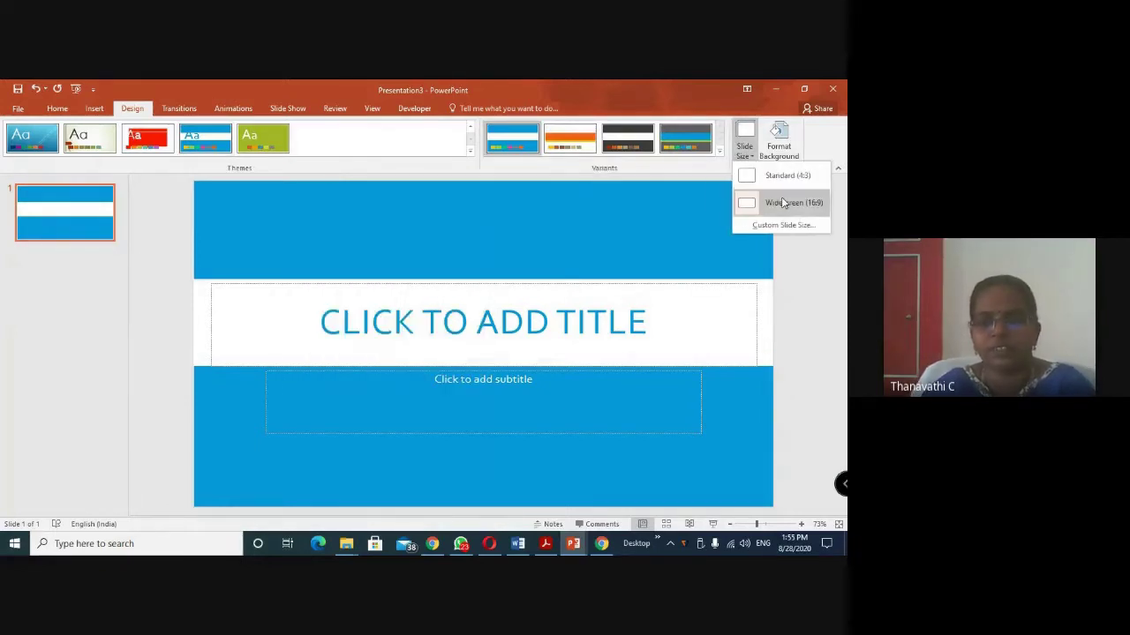
pyautogui.click(373, 224)
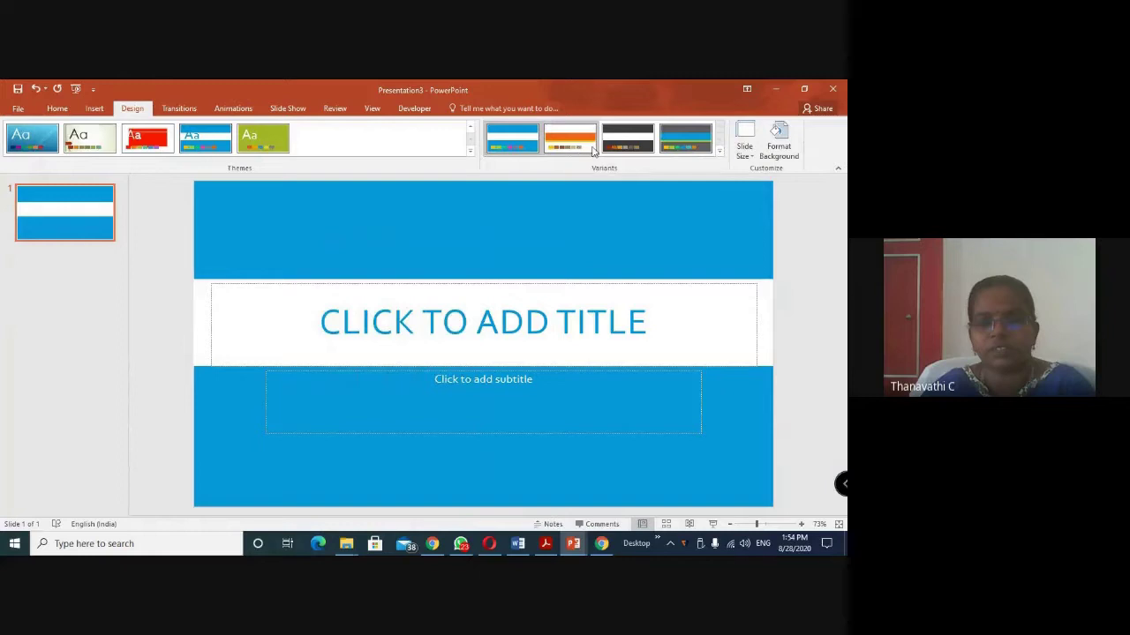
pyautogui.click(752, 159)
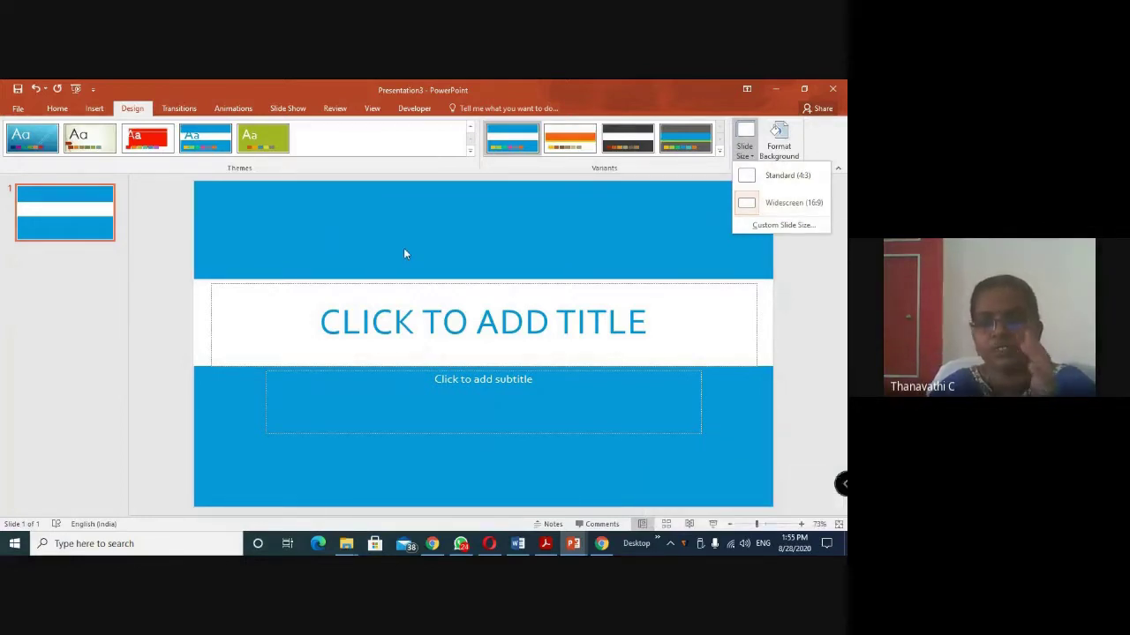
pyautogui.click(751, 156)
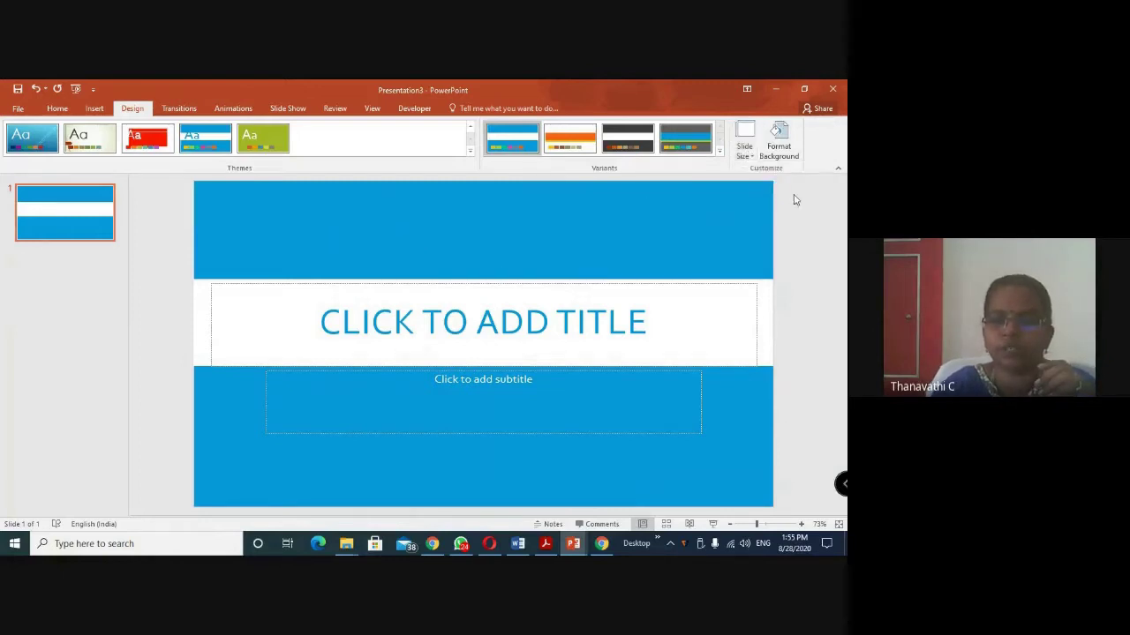
pyautogui.click(778, 145)
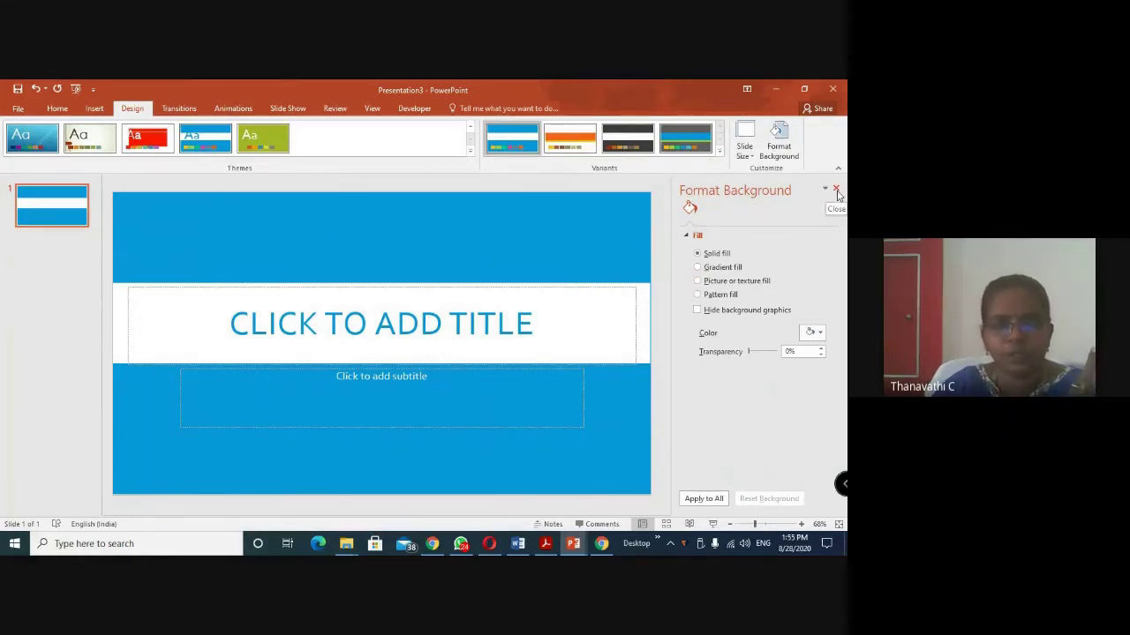
pyautogui.click(836, 190)
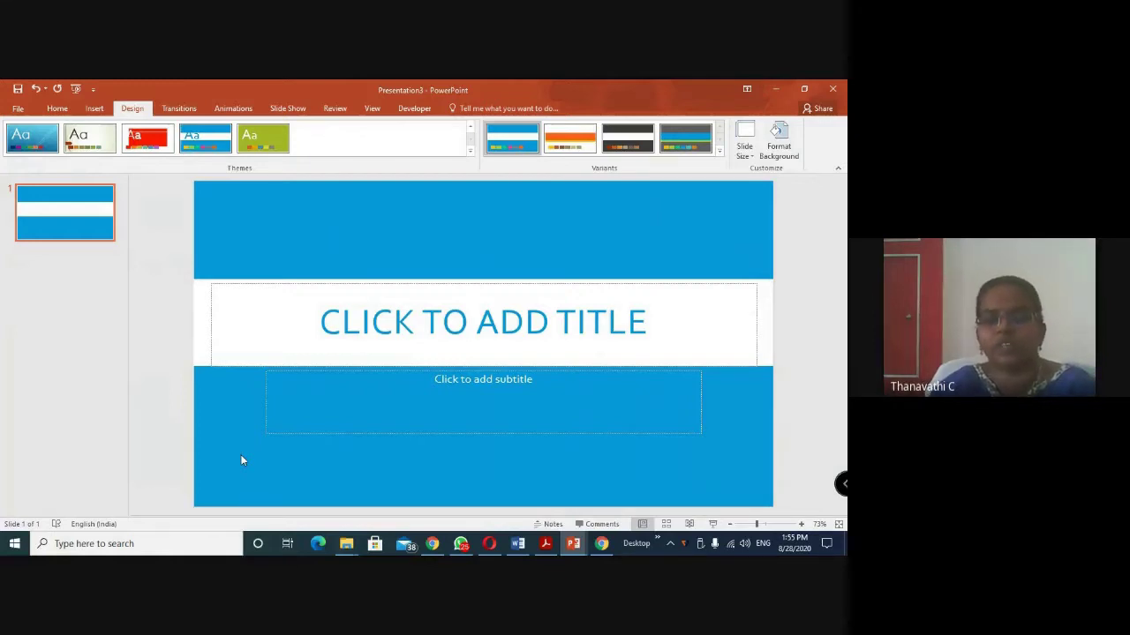
# Admit the waiting guest to the Chrome meeting, then return to the Presentation3 deck
pyautogui.click(56, 108)
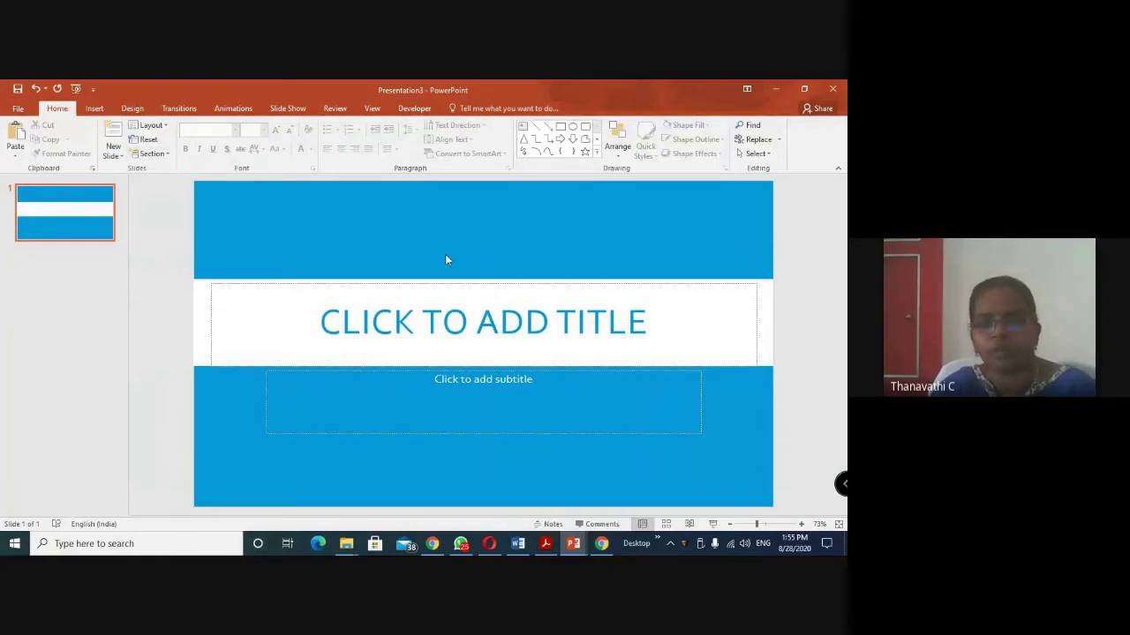
pyautogui.click(116, 157)
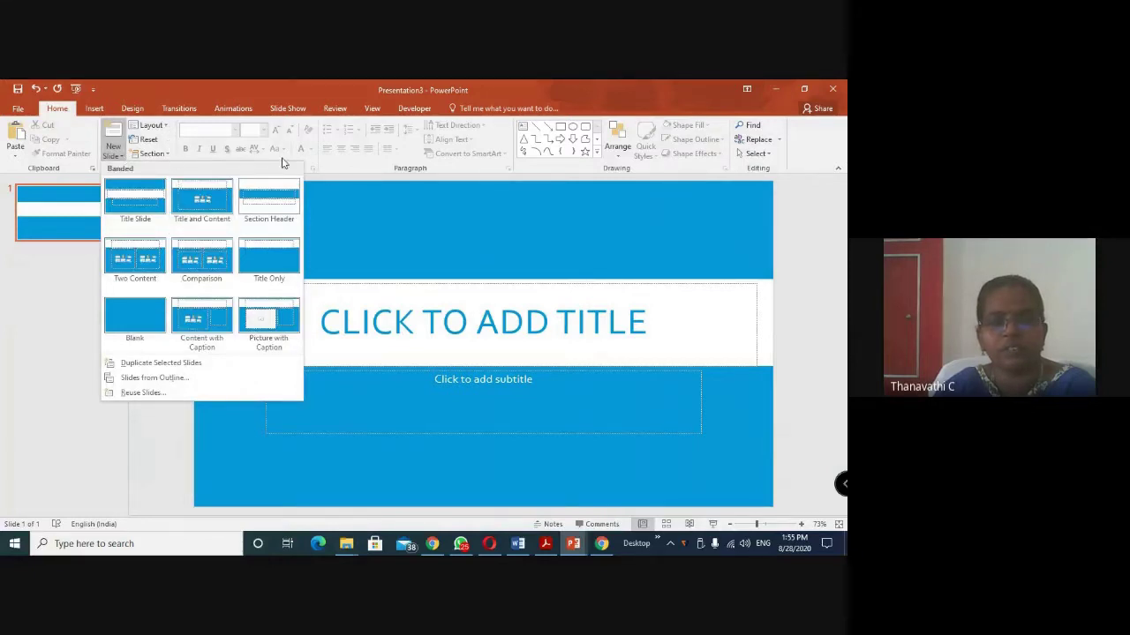
pyautogui.click(432, 543)
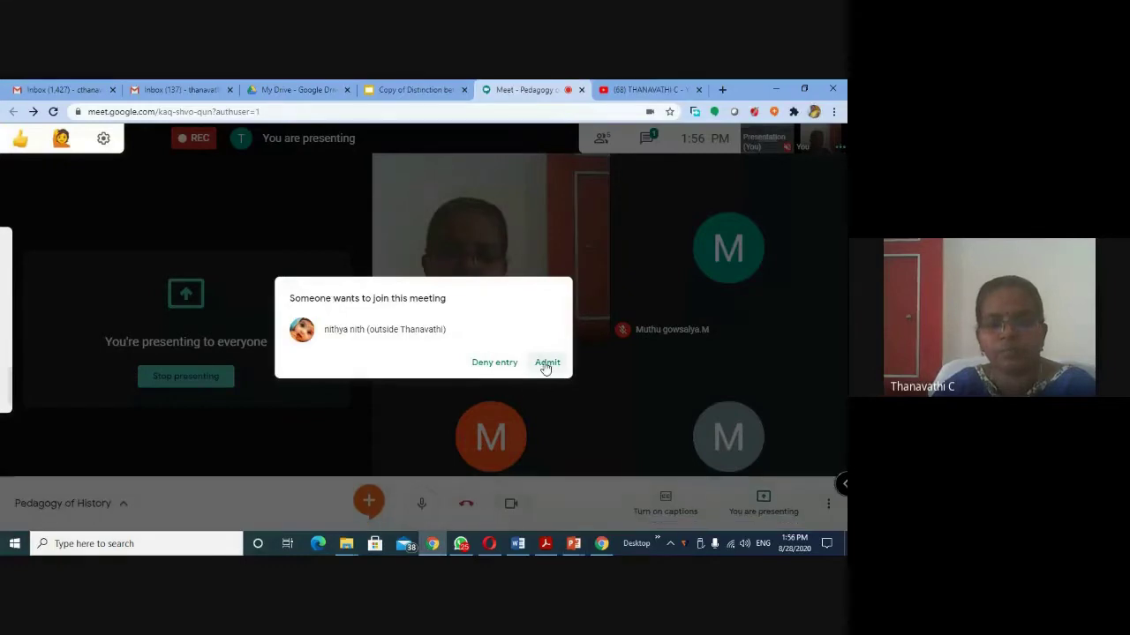
pyautogui.click(545, 363)
pyautogui.moveTo(573, 544)
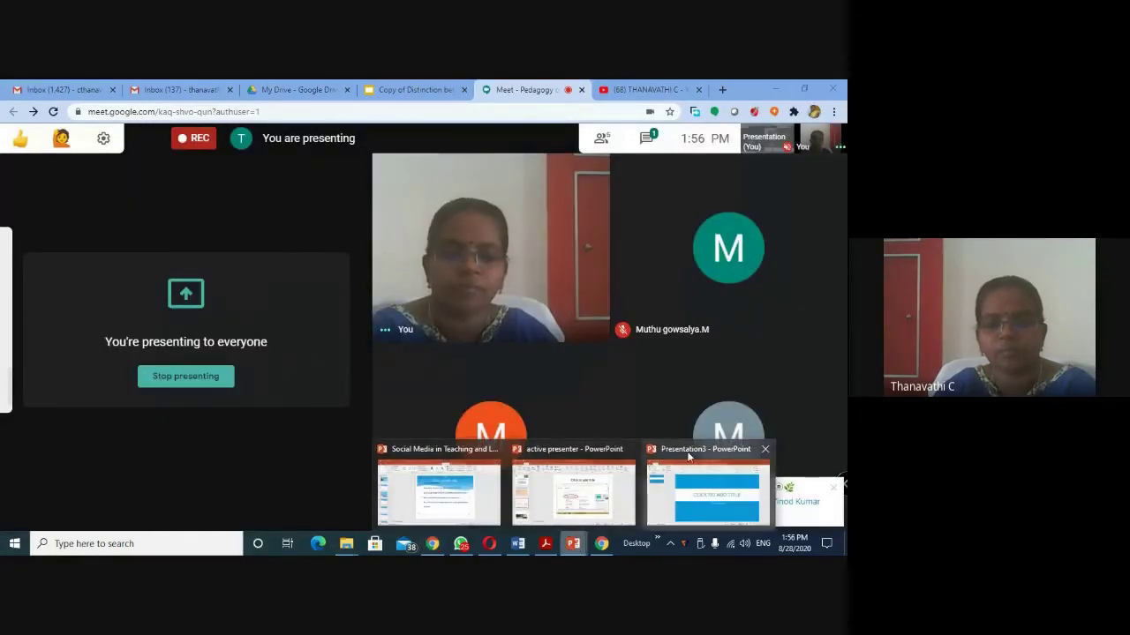
pyautogui.click(689, 457)
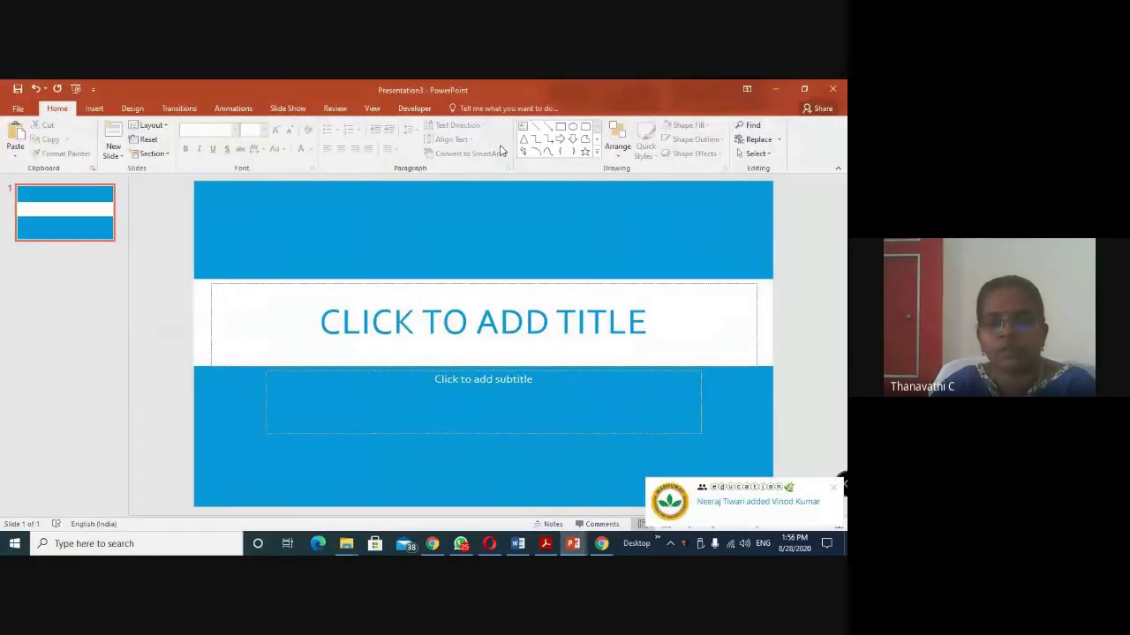
pyautogui.click(596, 152)
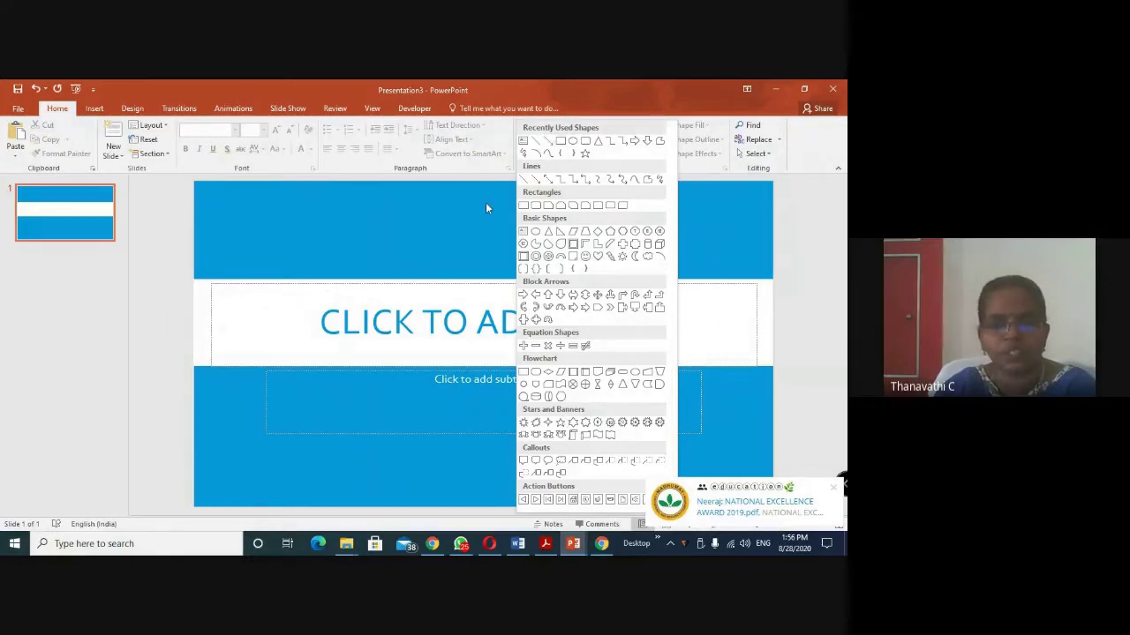
pyautogui.click(784, 189)
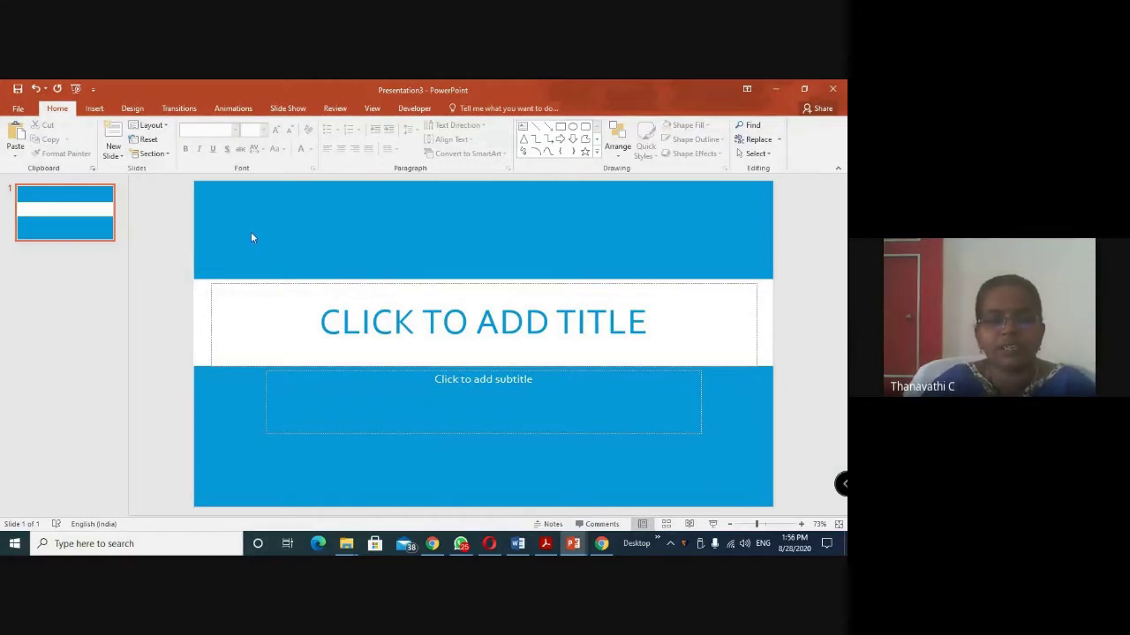
# Add two Title and Content slides after the title slide
pyautogui.click(113, 132)
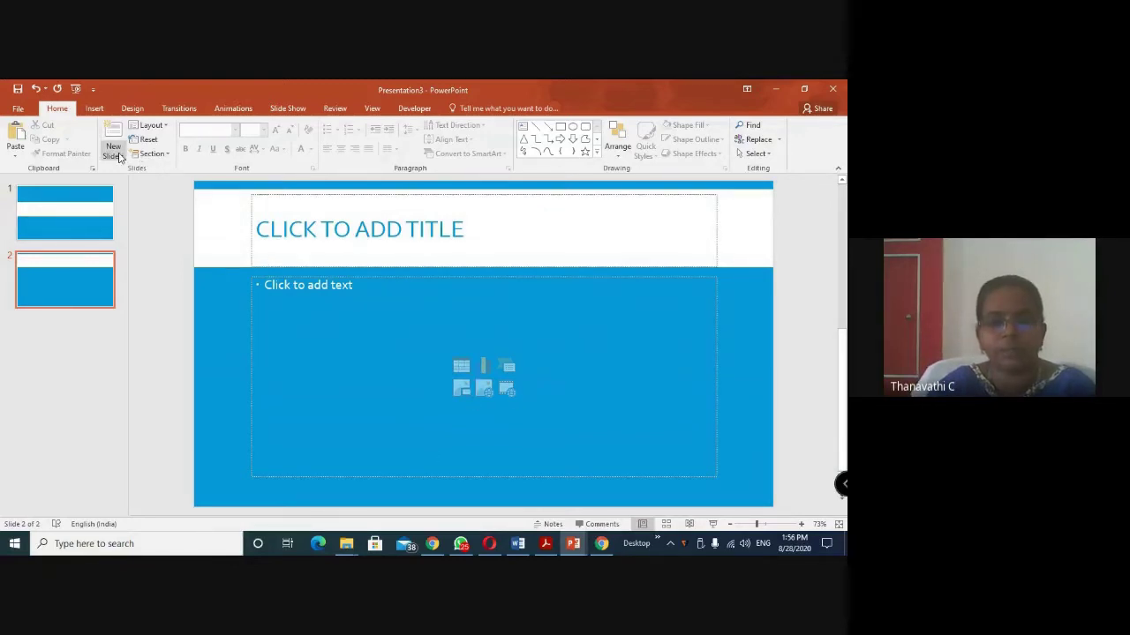
pyautogui.click(120, 155)
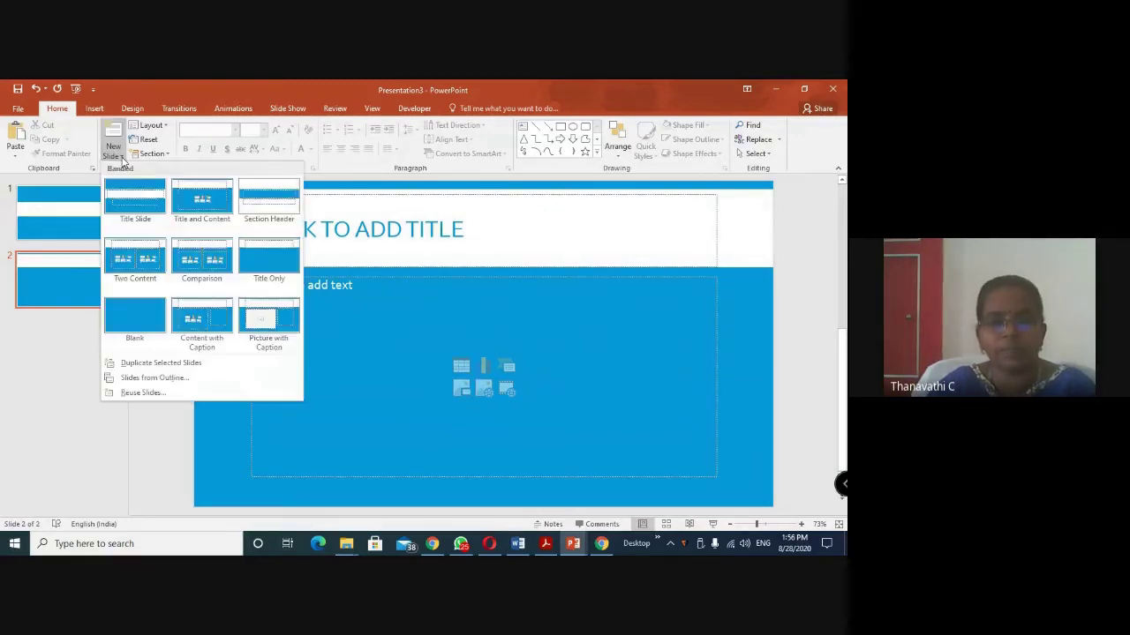
pyautogui.click(201, 199)
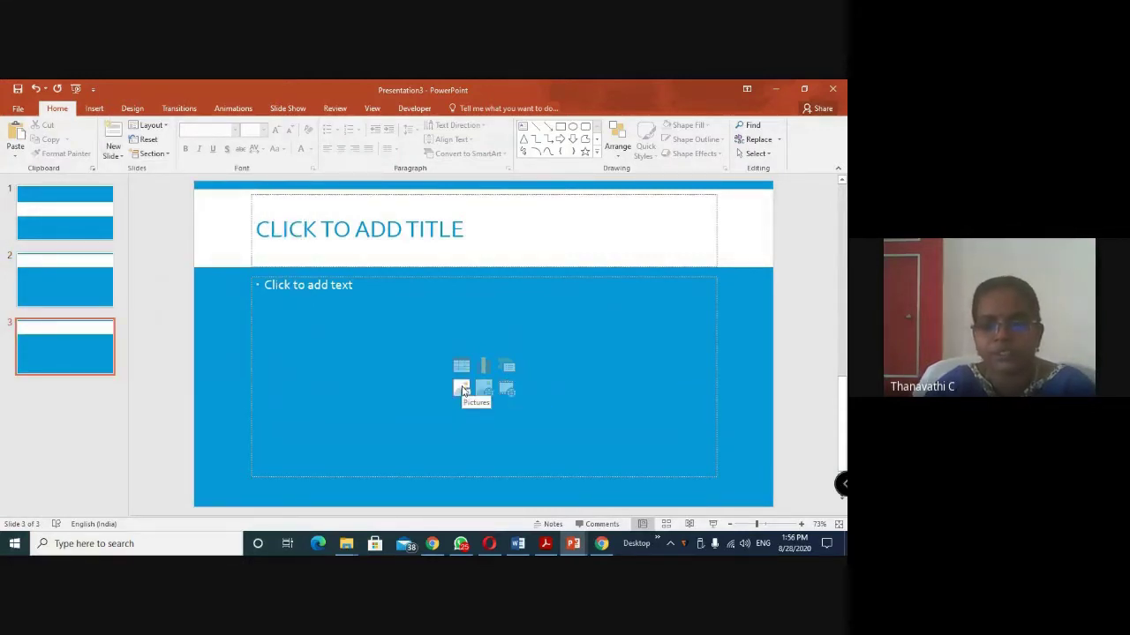
pyautogui.click(461, 390)
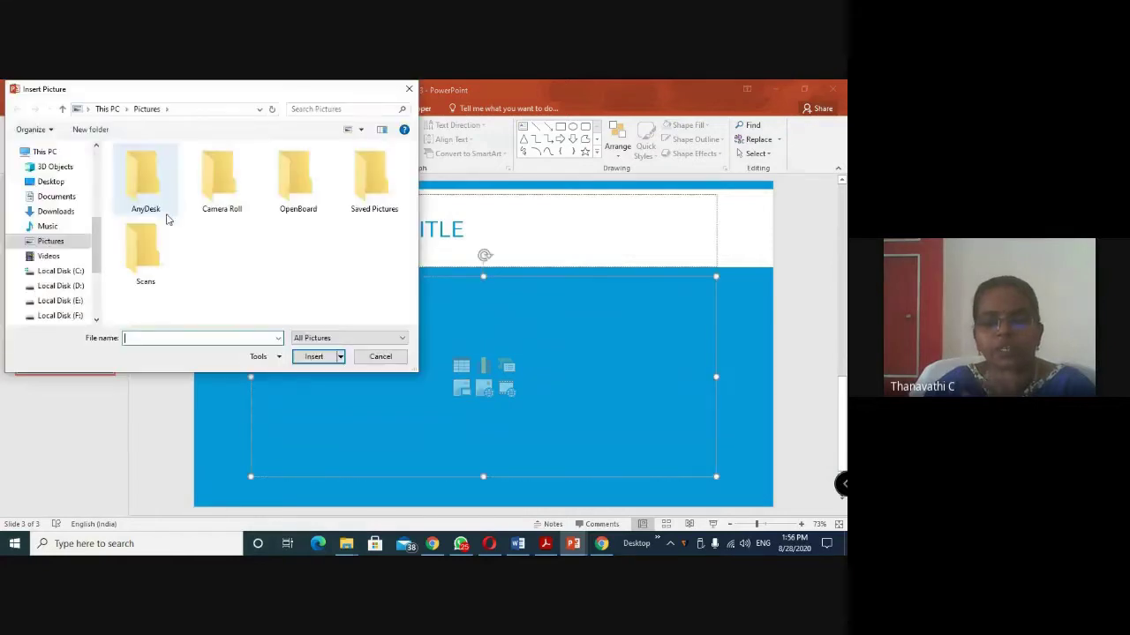
pyautogui.click(72, 185)
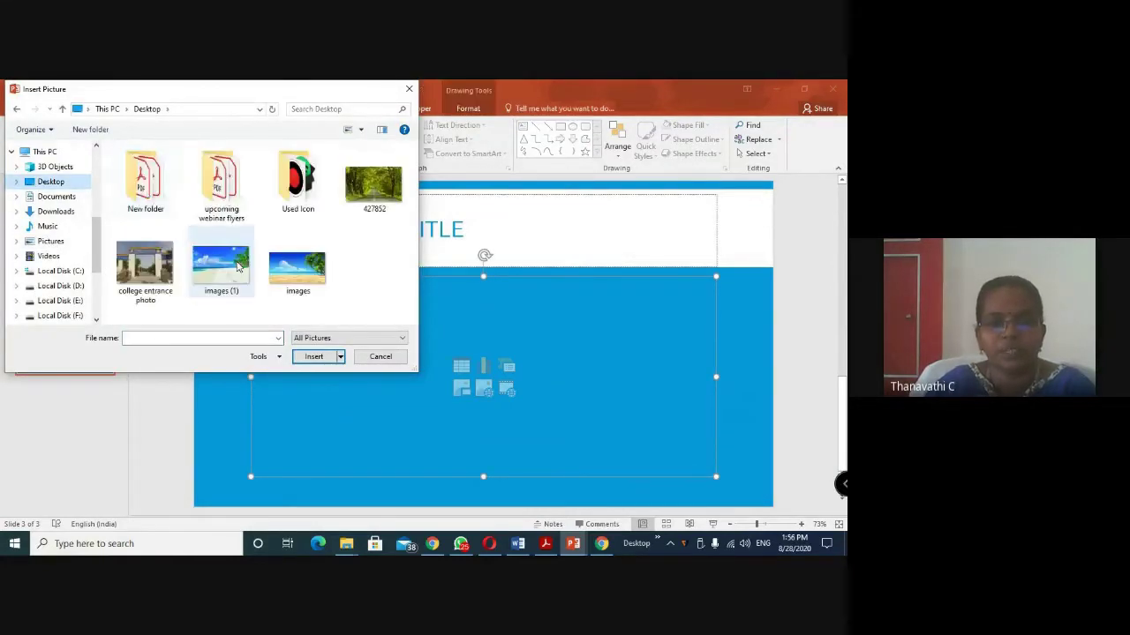
pyautogui.click(380, 357)
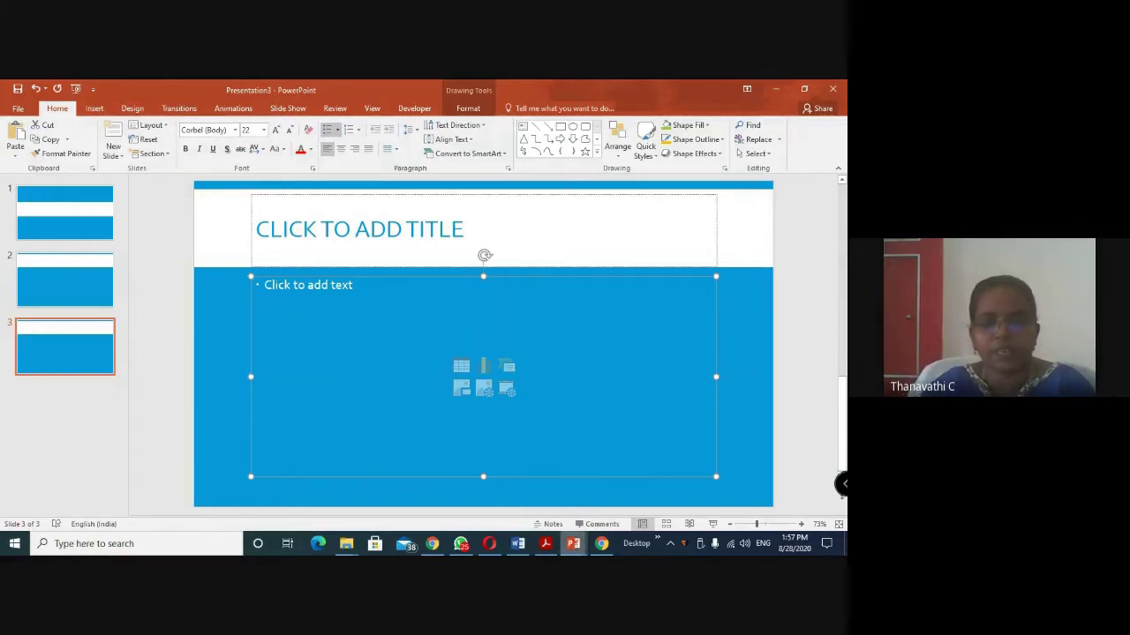
# Check the Padagogy Wheel PDF, then delete slide 3 and the title slide
pyautogui.click(547, 546)
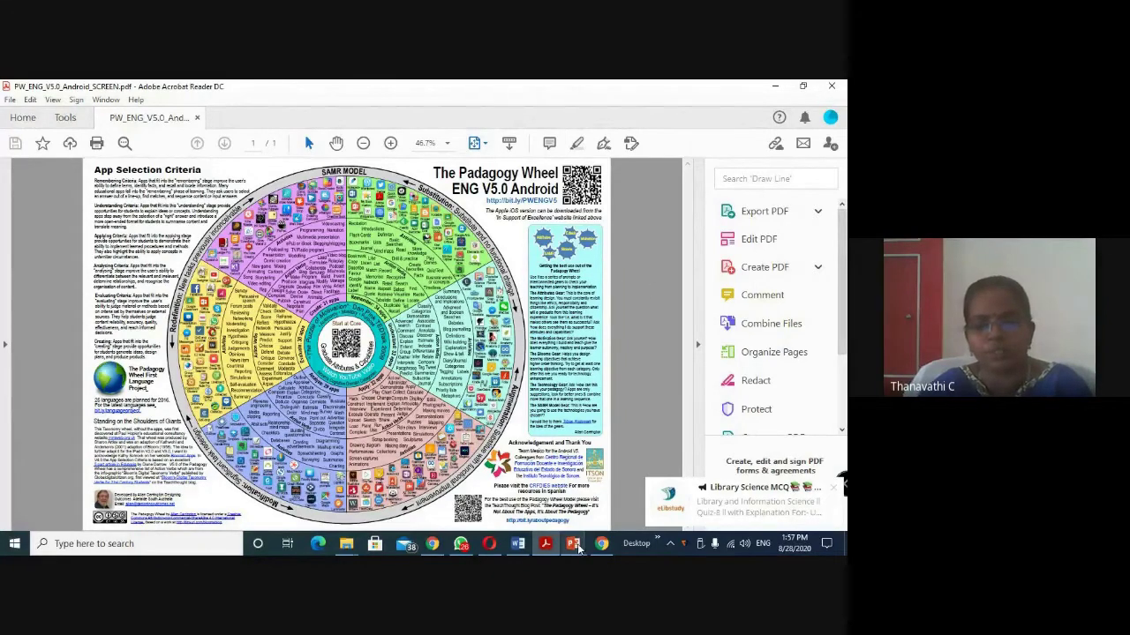
pyautogui.moveTo(573, 544)
pyautogui.click(706, 491)
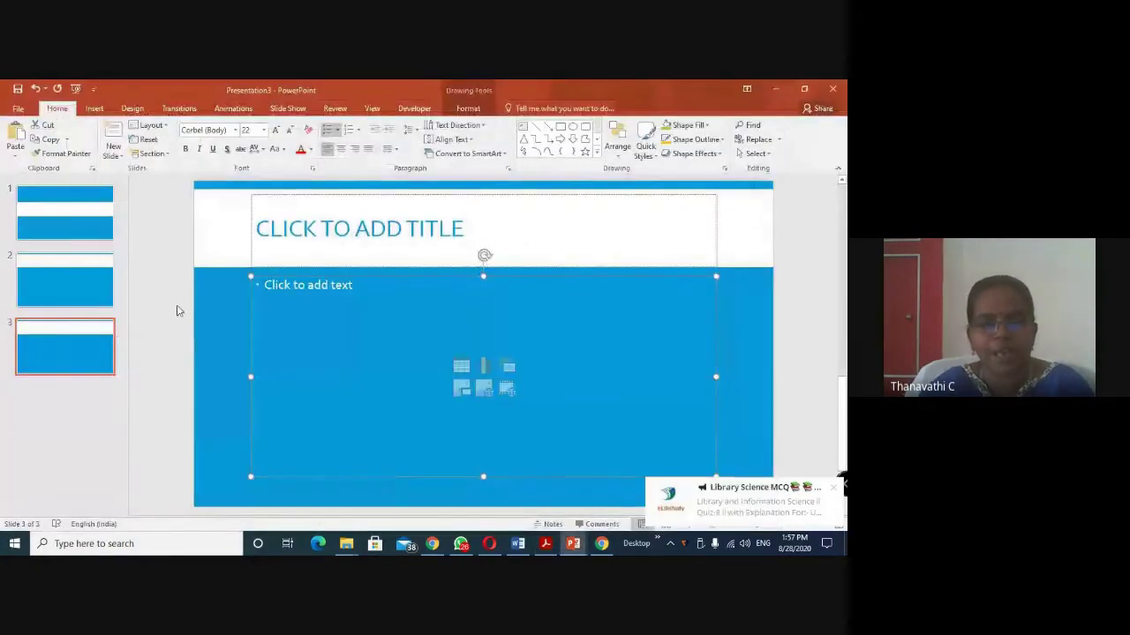
pyautogui.click(100, 275)
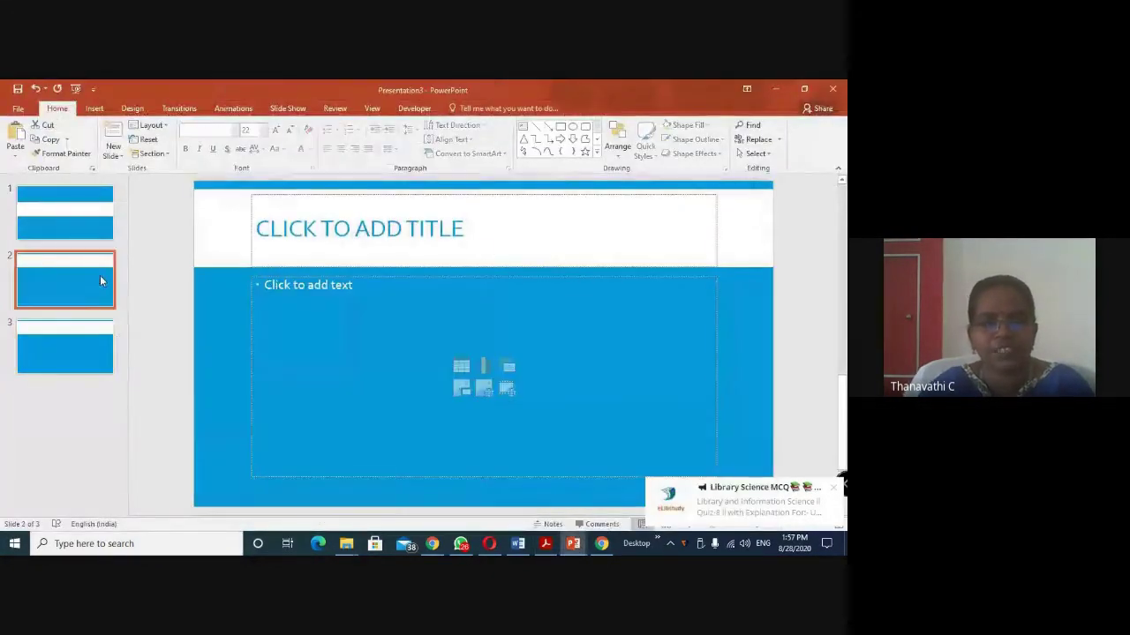
pyautogui.click(112, 345)
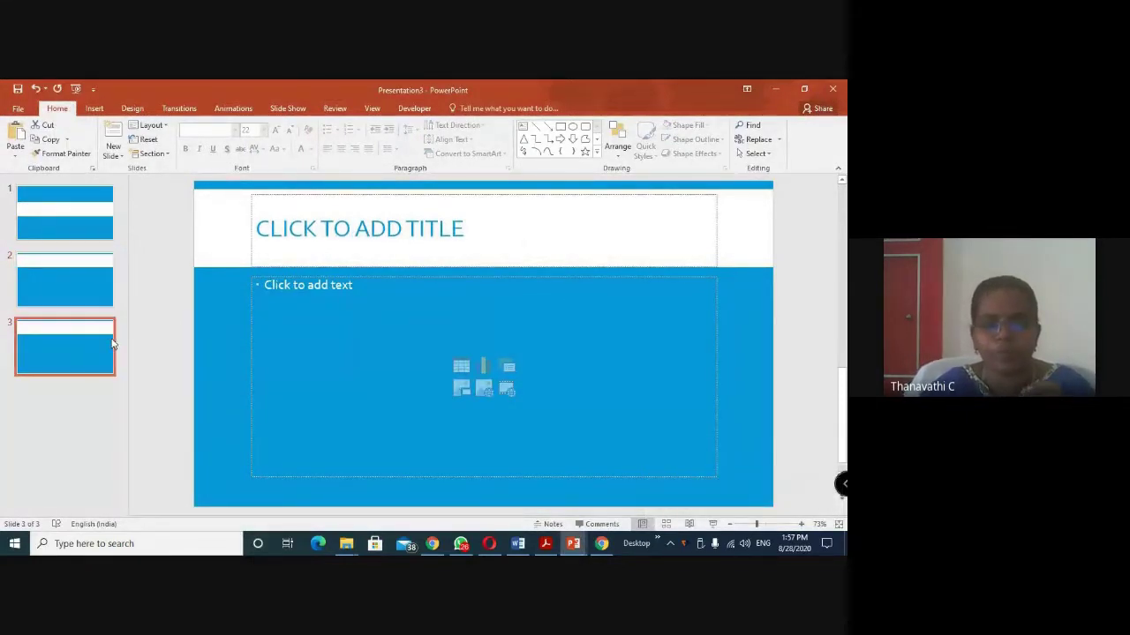
pyautogui.press('Delete')
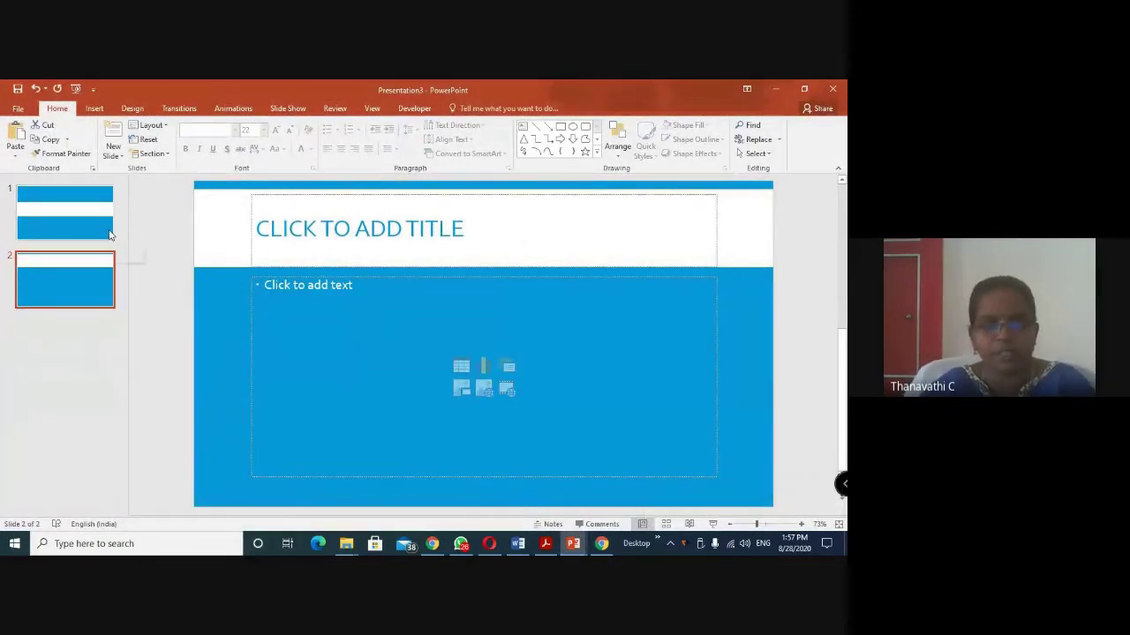
pyautogui.click(108, 228)
pyautogui.press('Delete')
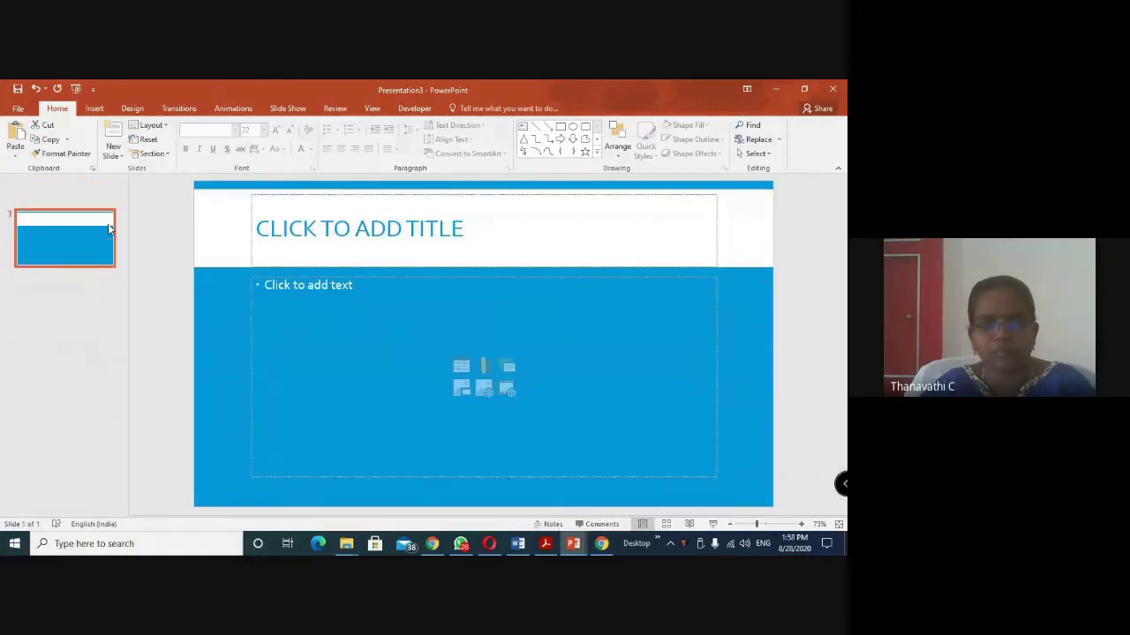
# Insert a screenshot of the Acrobat Padagogy Wheel window into the slide's content area
pyautogui.click(94, 108)
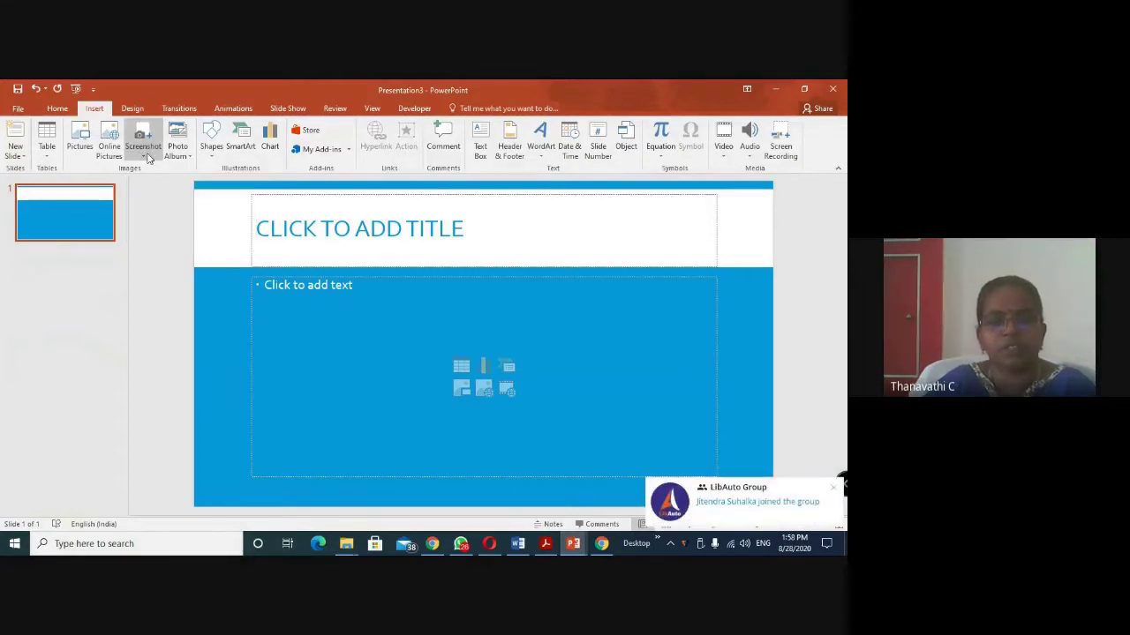
pyautogui.click(148, 158)
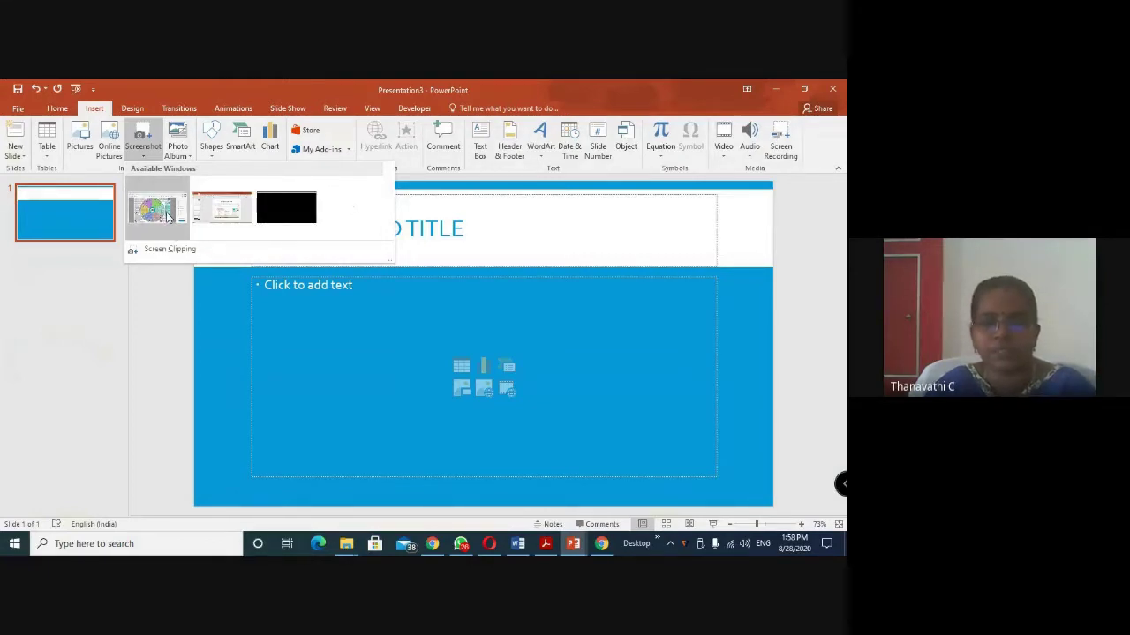
pyautogui.click(167, 218)
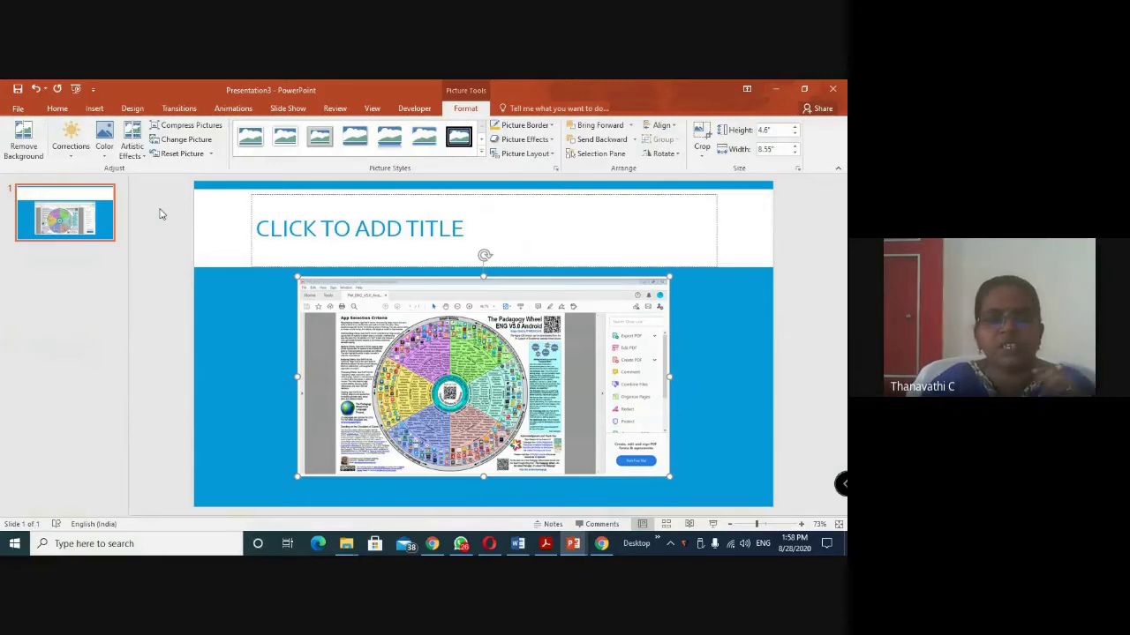
pyautogui.click(94, 107)
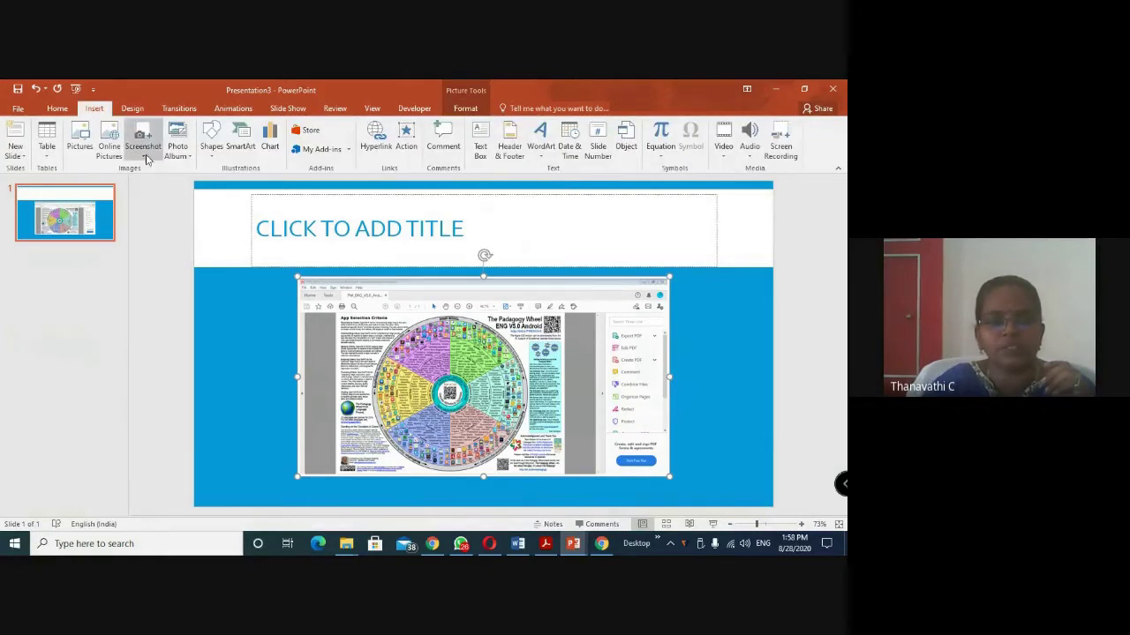
pyautogui.click(143, 157)
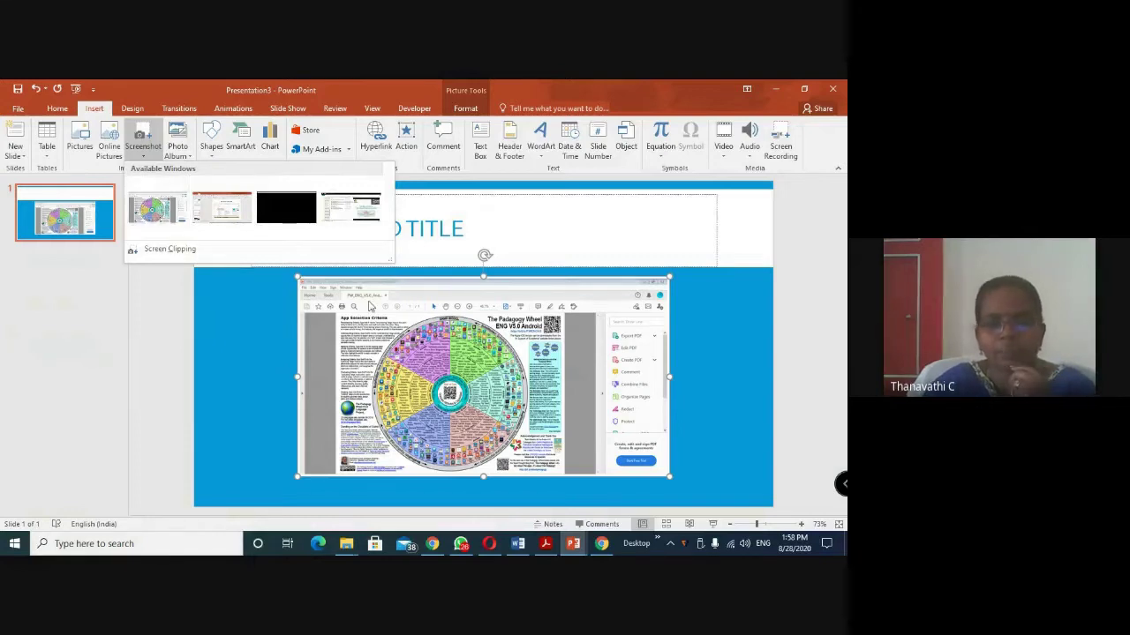
pyautogui.click(260, 282)
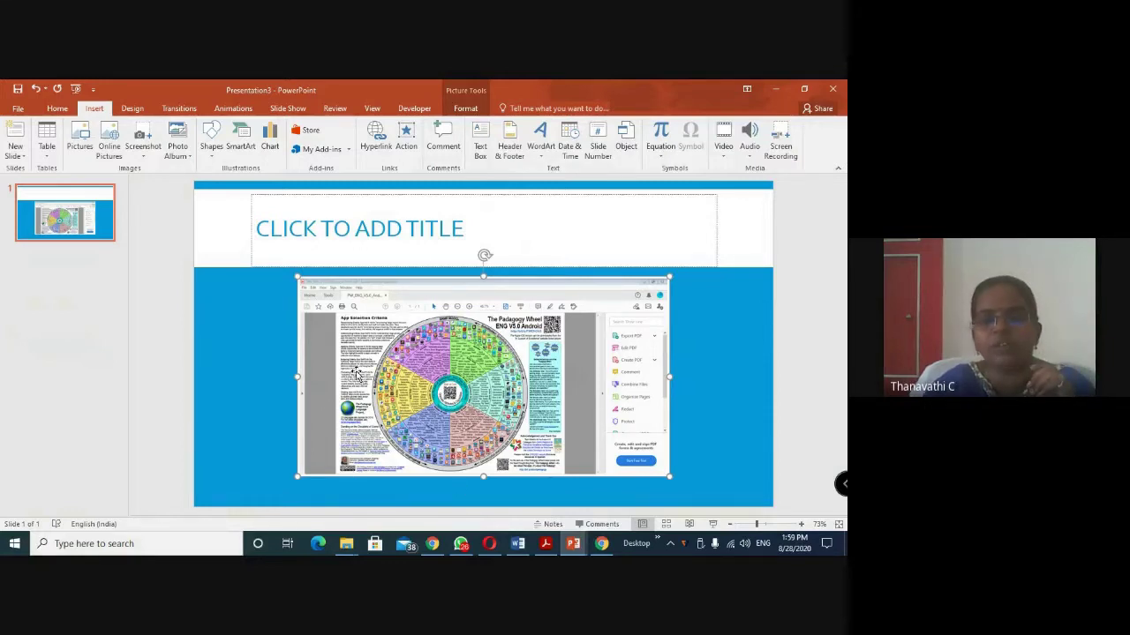
# Add a Title and Content slide 2 holding a screen clipping of the Padagogy Wheel page
pyautogui.click(56, 108)
pyautogui.click(113, 133)
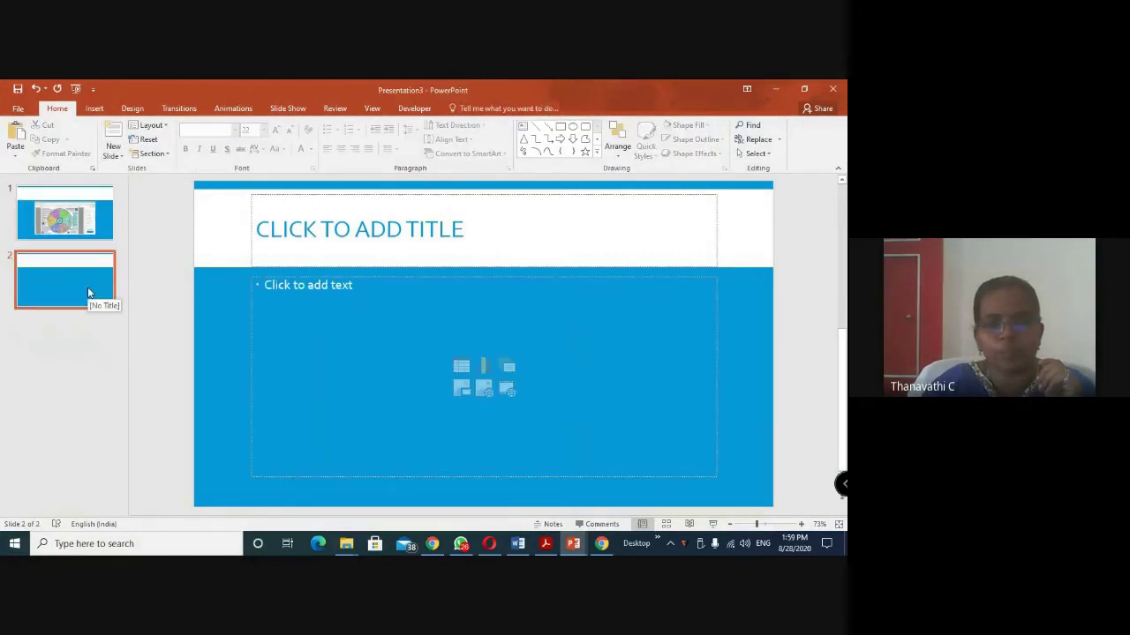
pyautogui.click(94, 108)
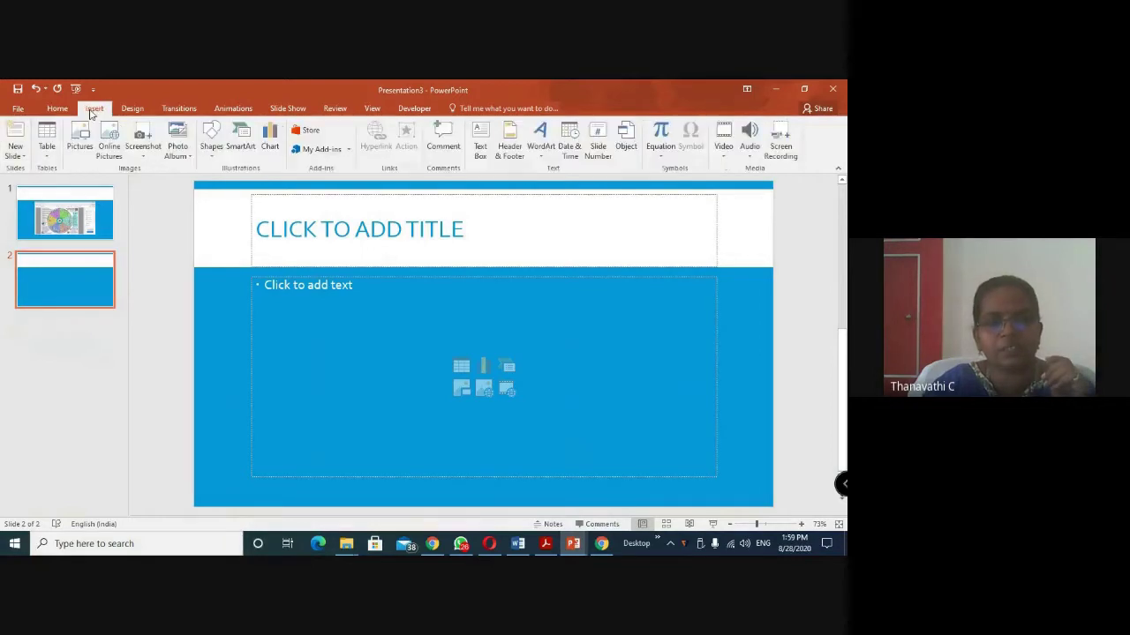
pyautogui.click(143, 154)
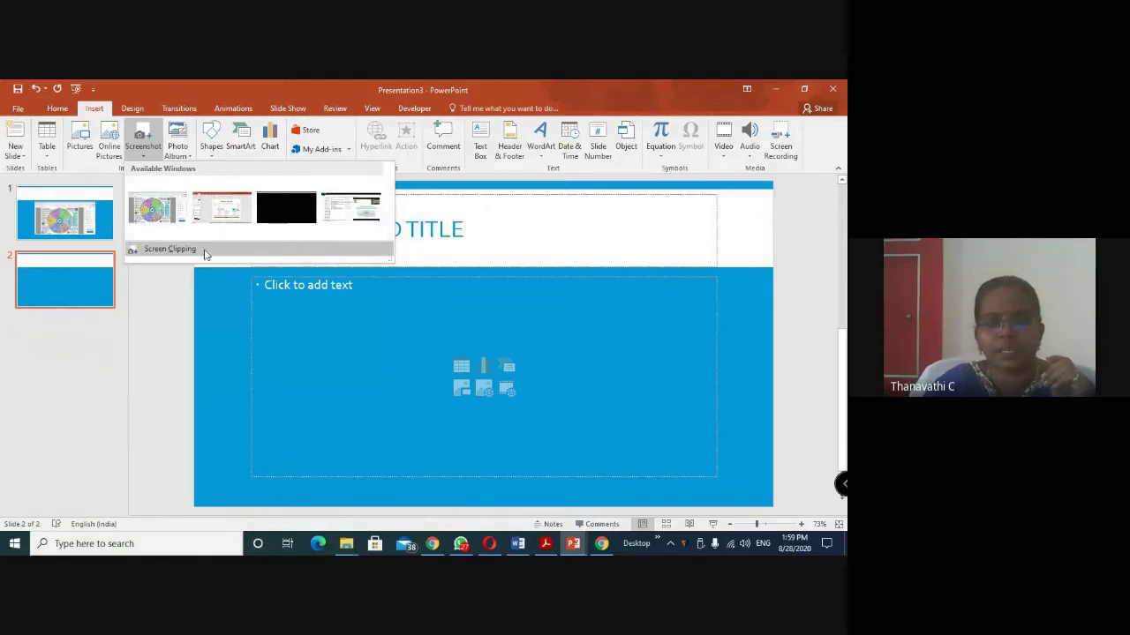
pyautogui.click(204, 254)
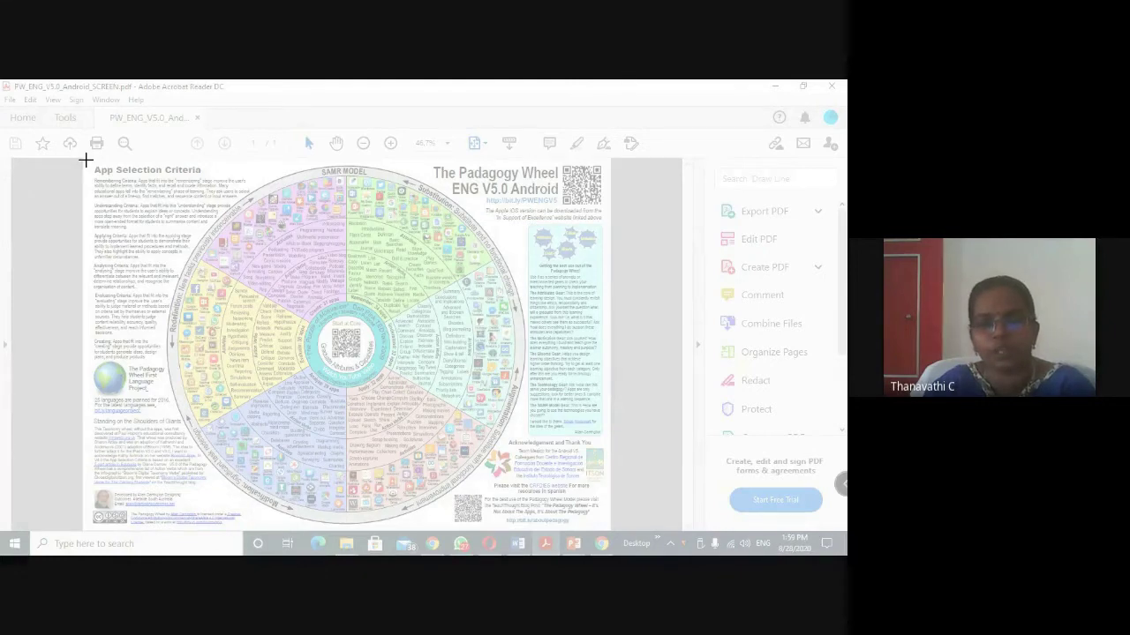
pyautogui.moveTo(84, 160)
pyautogui.mouseDown()
pyautogui.moveTo(615, 336)
pyautogui.moveTo(607, 525)
pyautogui.mouseUp()
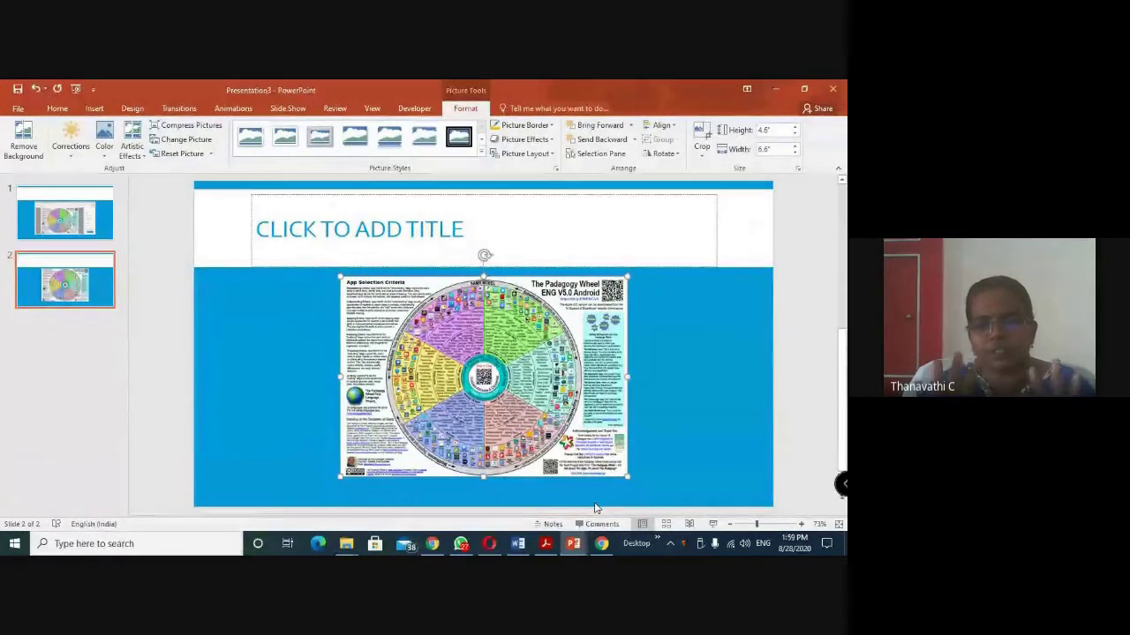
# Return to slide 1 and reopen the Screenshot options
pyautogui.click(111, 231)
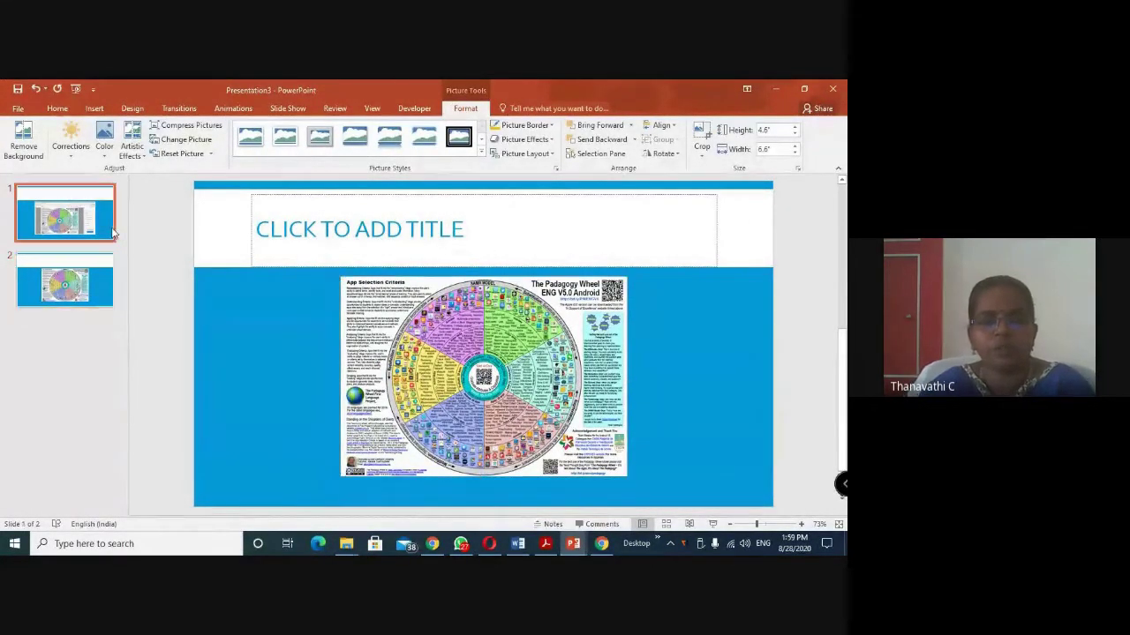
pyautogui.click(93, 107)
pyautogui.click(141, 159)
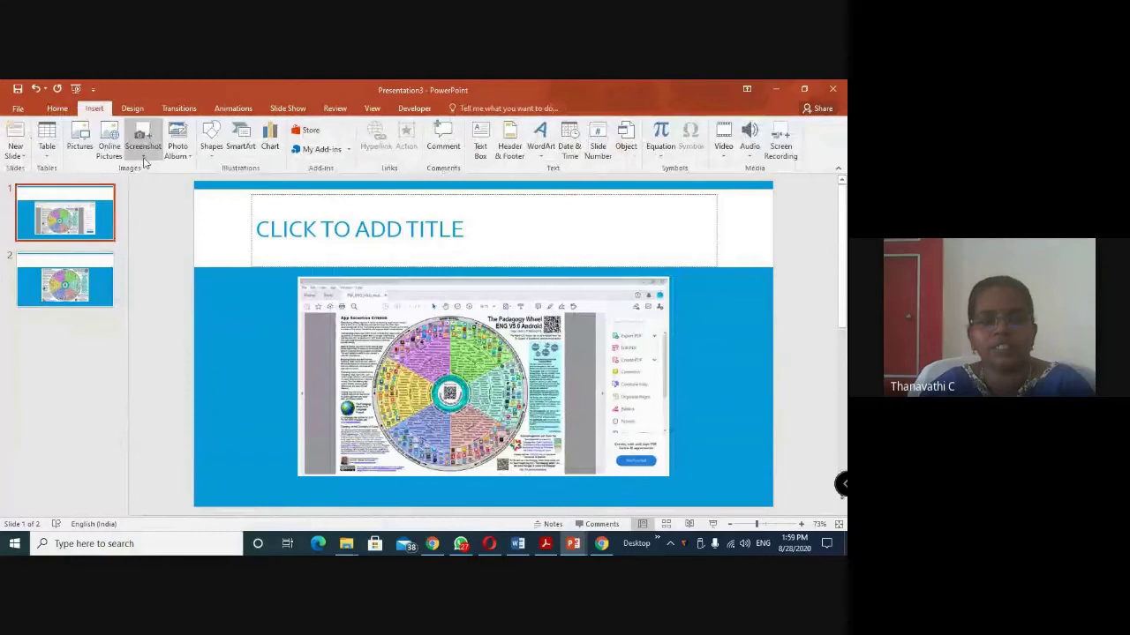
# Go to slide 2 and cancel a second Screen Clipping without inserting anything
pyautogui.click(99, 235)
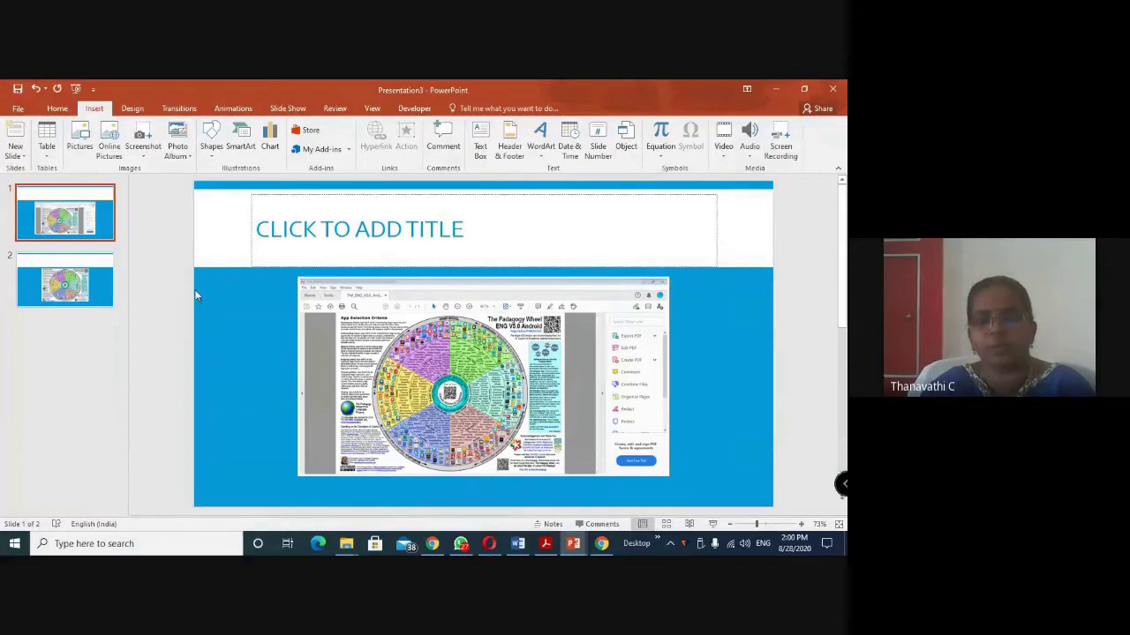
pyautogui.click(97, 284)
pyautogui.click(143, 155)
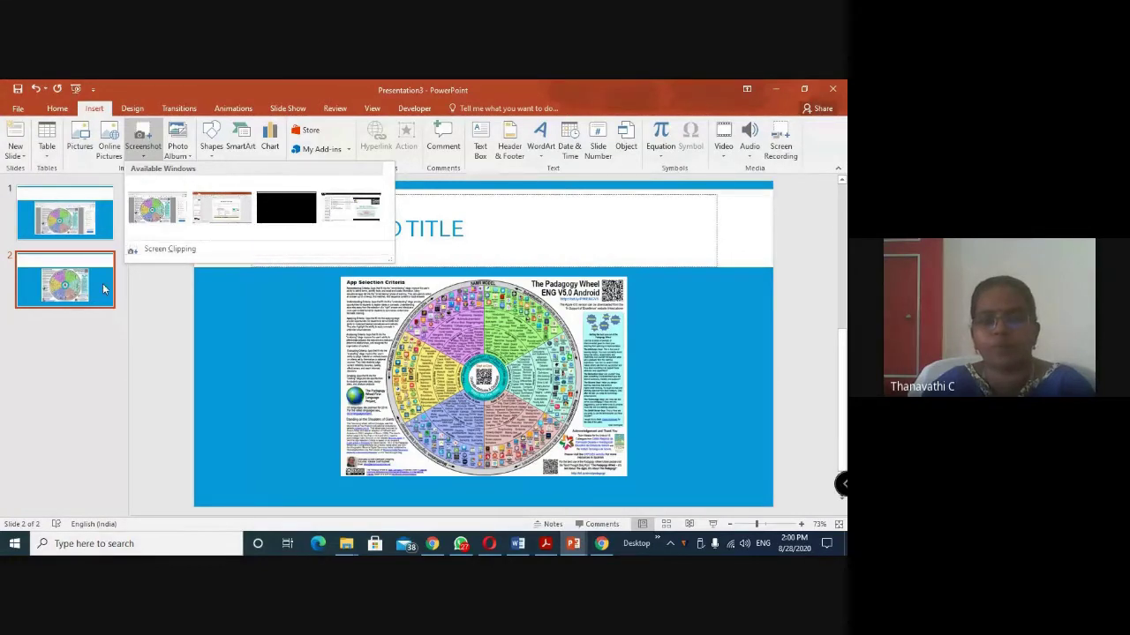
pyautogui.click(207, 252)
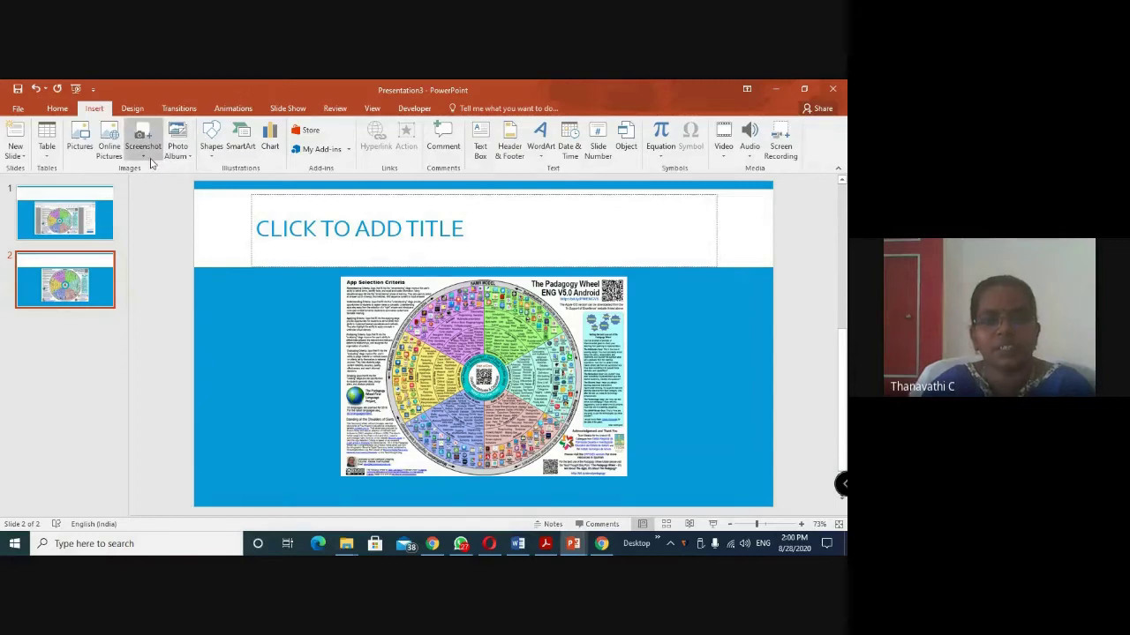
pyautogui.click(143, 155)
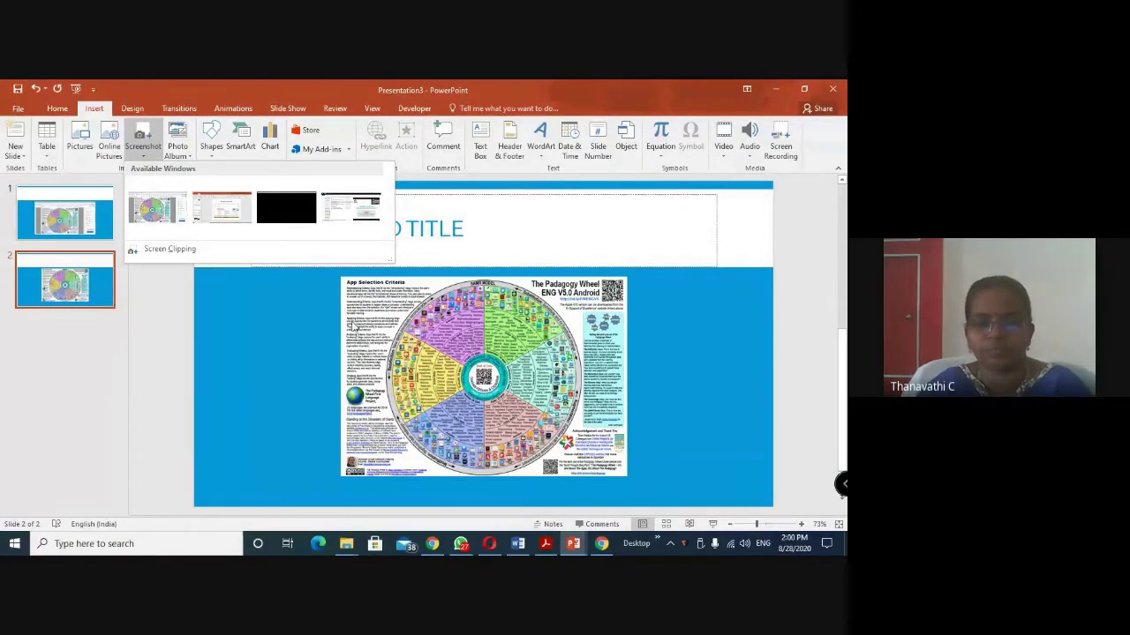
pyautogui.click(151, 308)
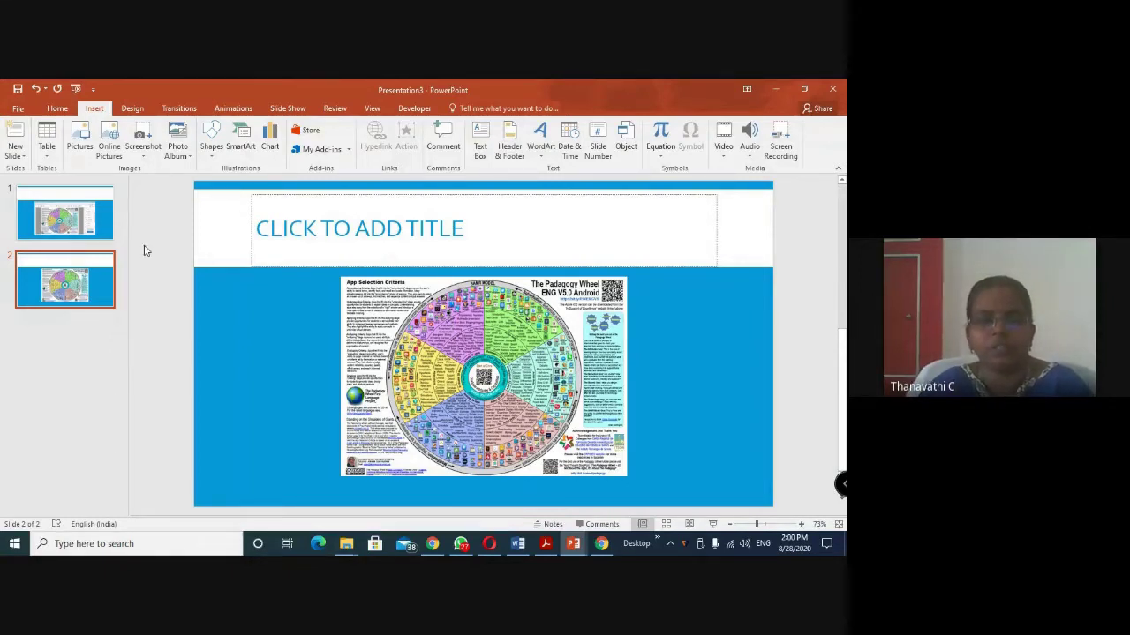
pyautogui.click(56, 109)
# Add an empty slide 3 and browse the Video and Audio menus, leaving Video open
pyautogui.click(114, 134)
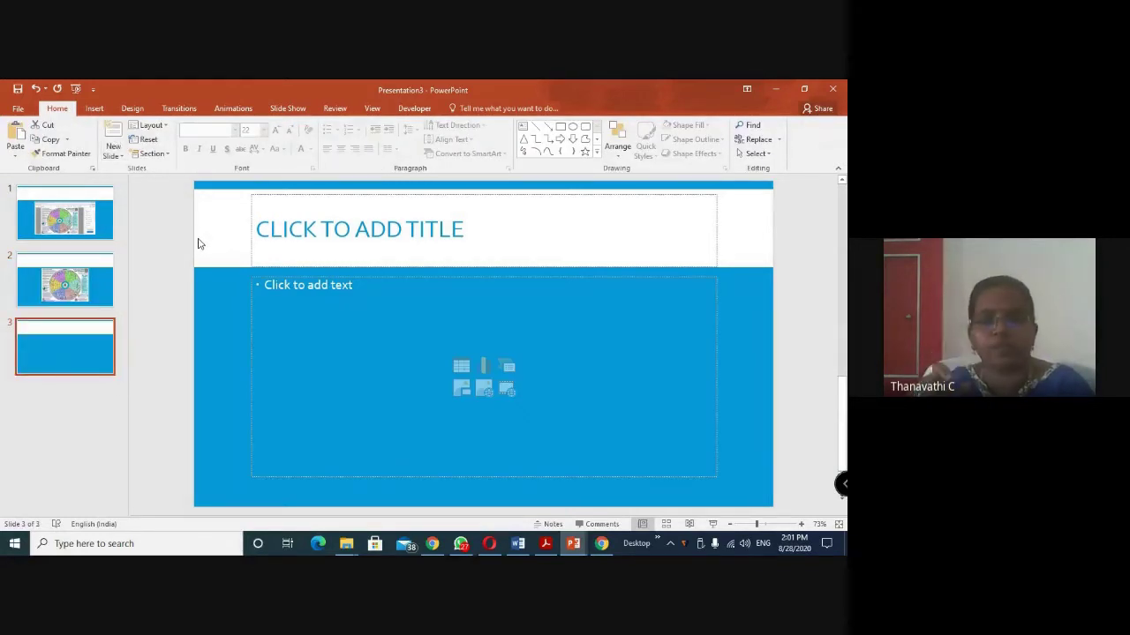
pyautogui.click(95, 110)
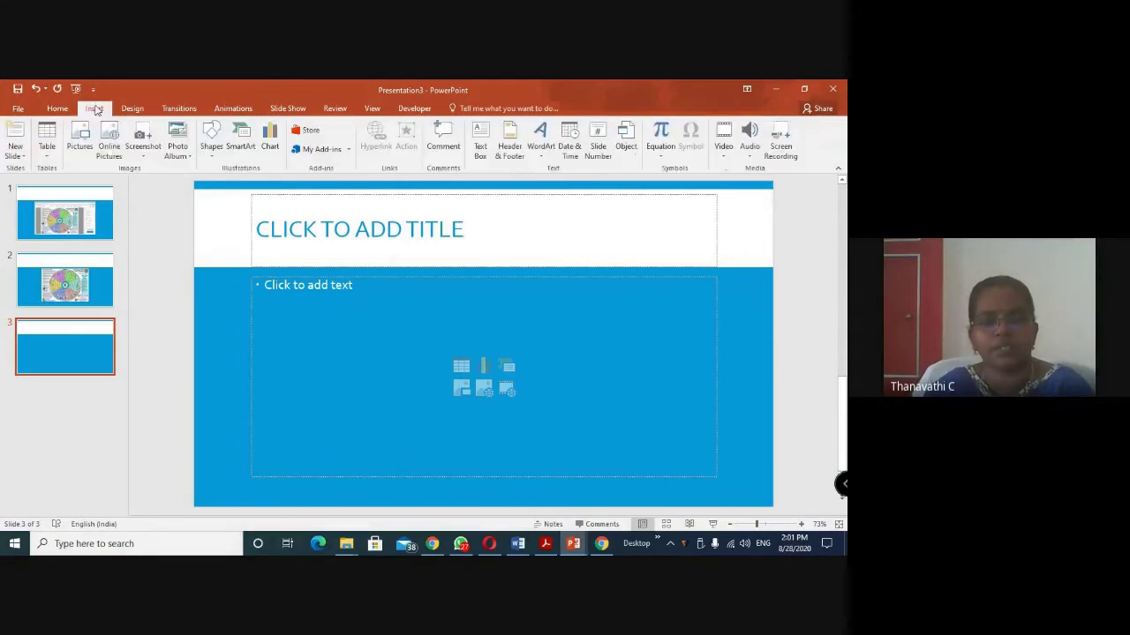
pyautogui.click(730, 157)
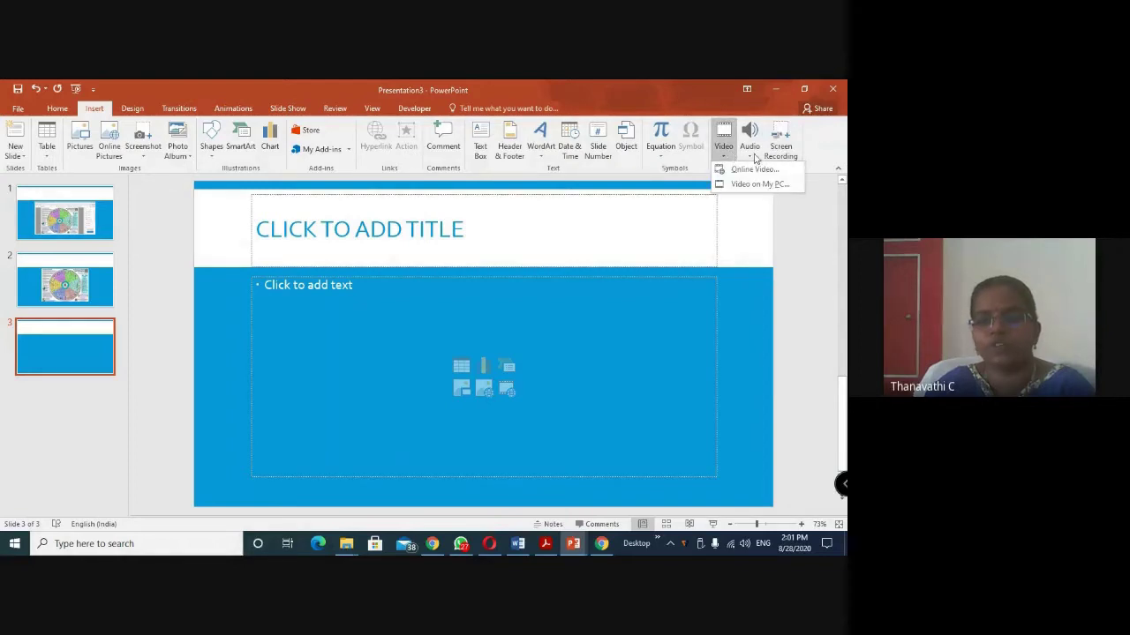
pyautogui.click(749, 155)
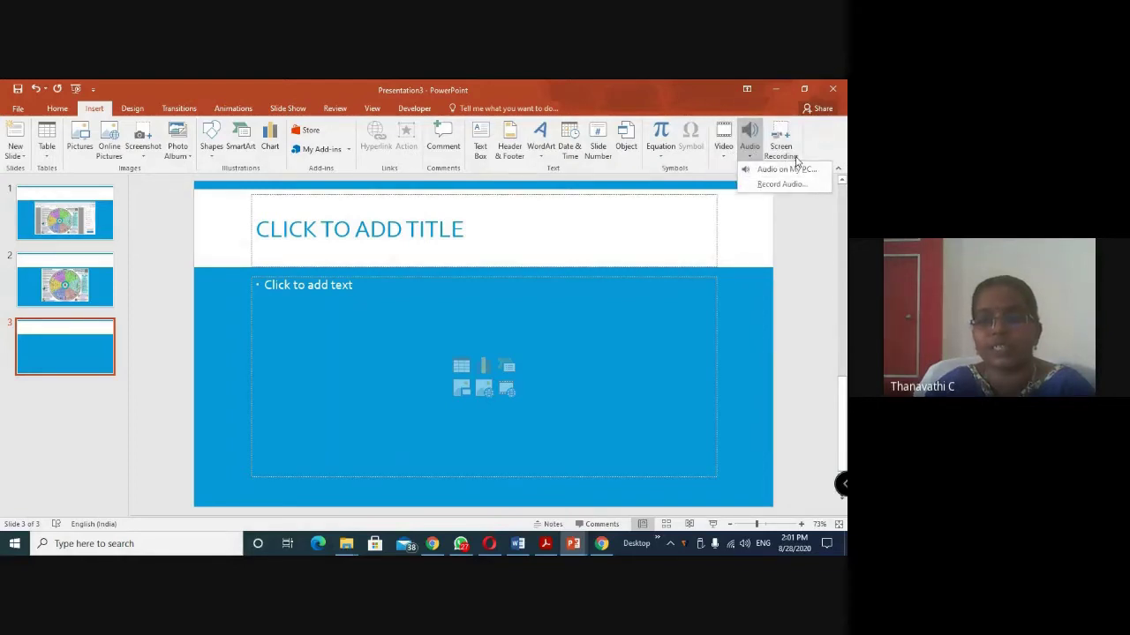
pyautogui.click(725, 159)
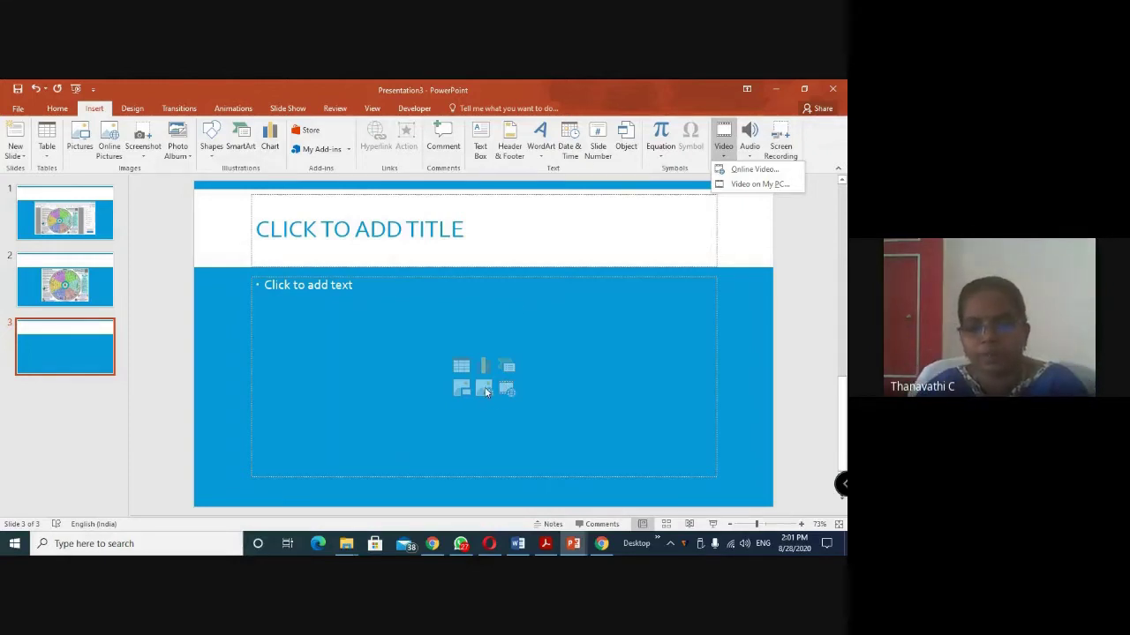
pyautogui.click(529, 390)
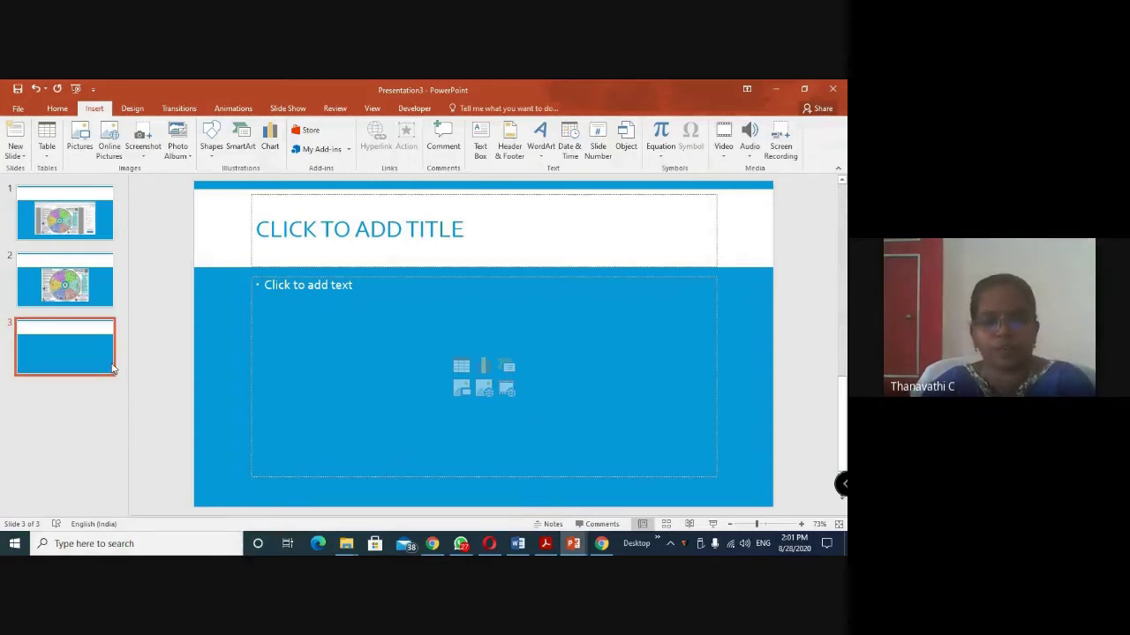
pyautogui.click(726, 157)
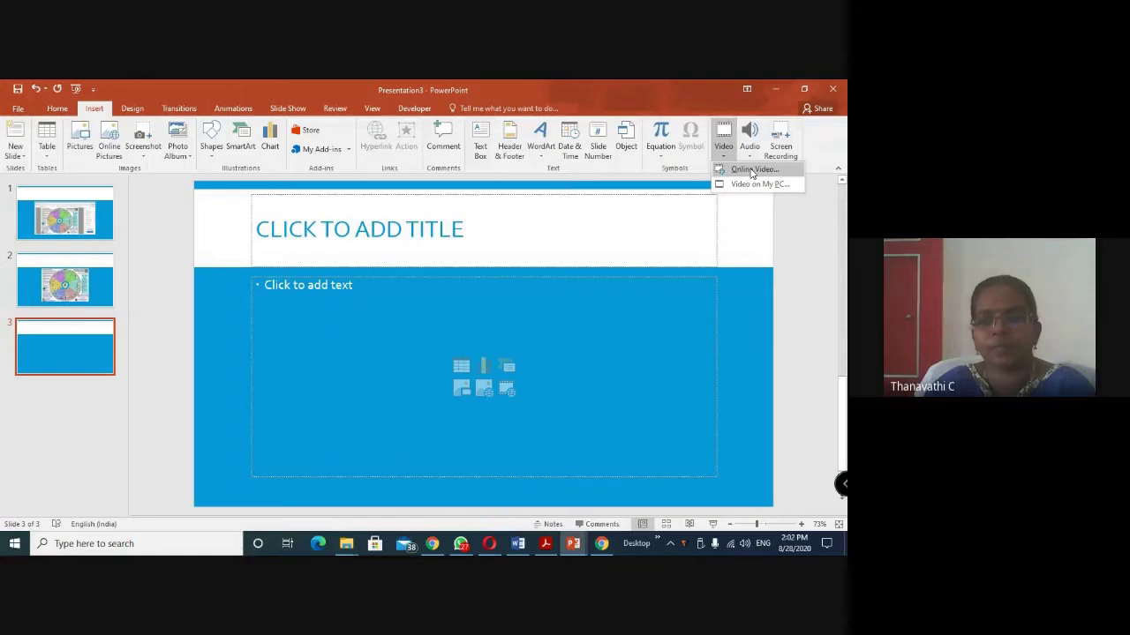
pyautogui.click(751, 170)
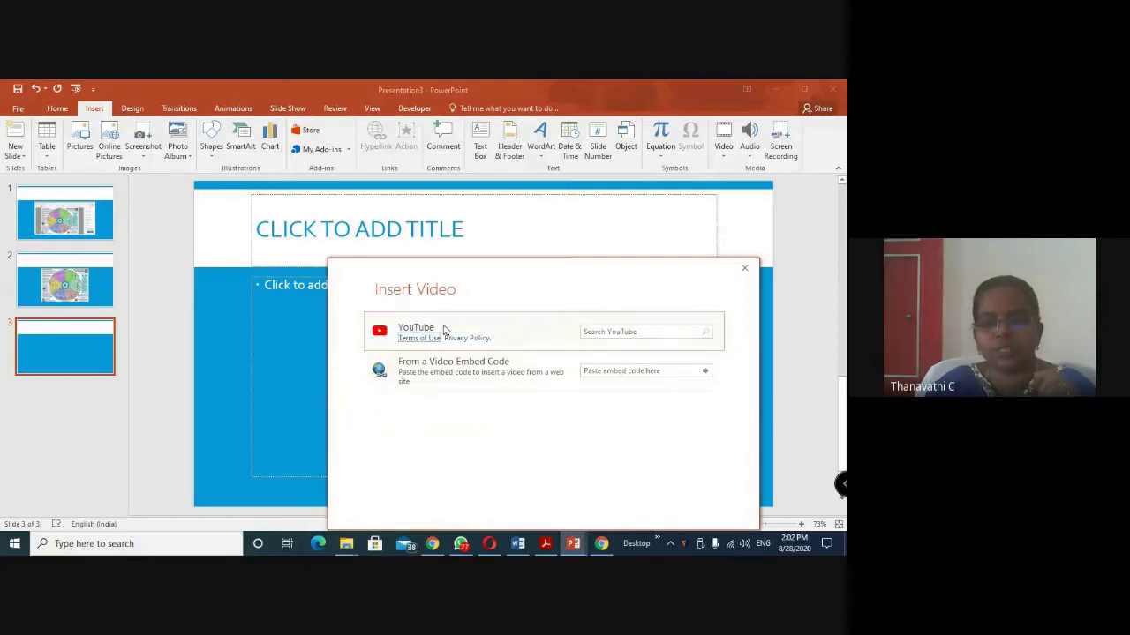
pyautogui.click(581, 335)
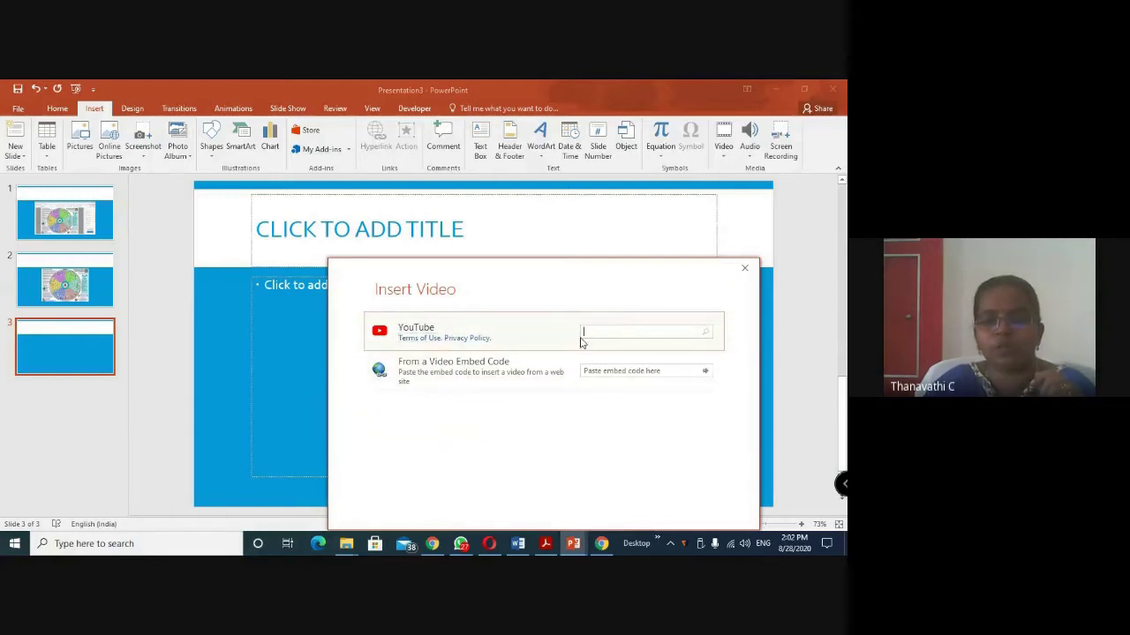
pyautogui.click(747, 270)
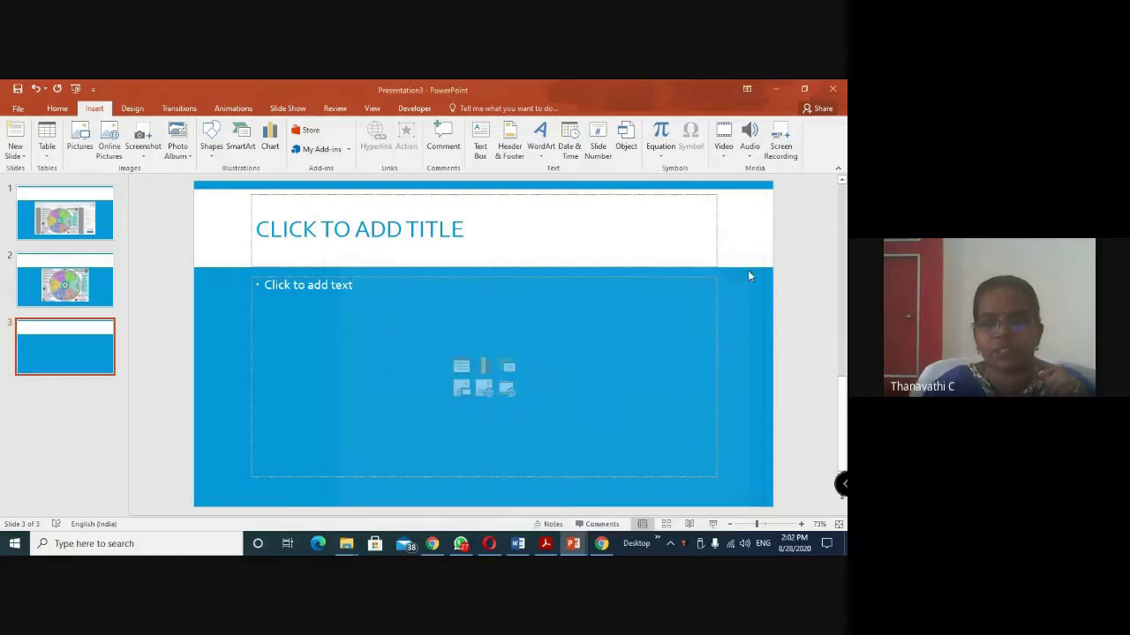
pyautogui.click(433, 543)
# Open 'Distinction between Knowledge and Skill' from the YouTube channel, pause it, and select its URL
pyautogui.click(649, 89)
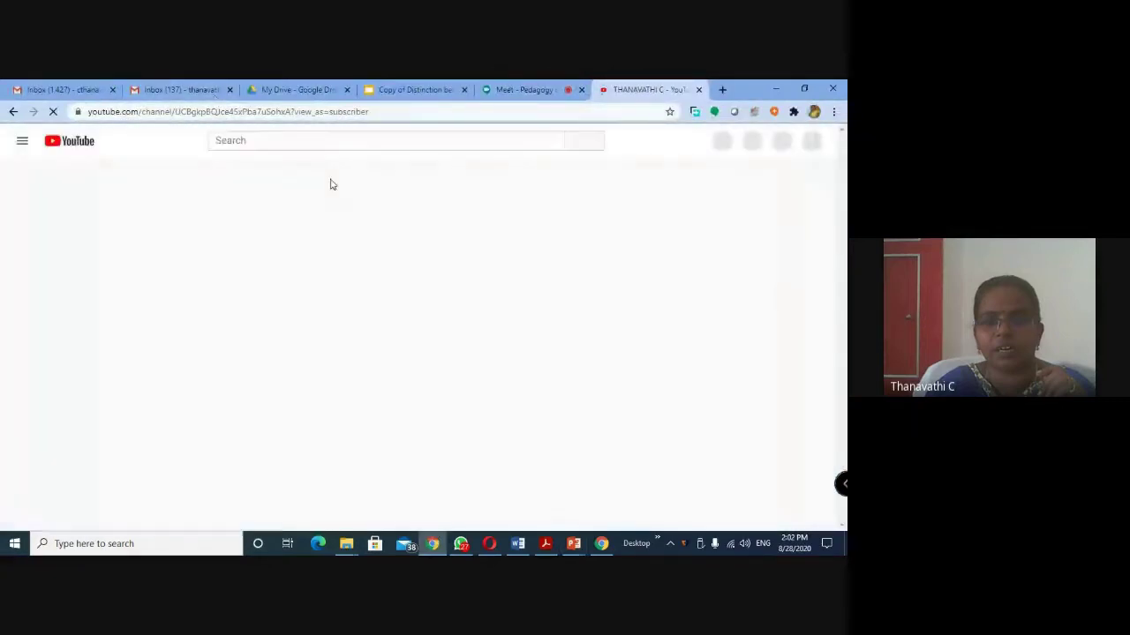
pyautogui.scroll(-1, 401, 384)
pyautogui.scroll(-1, 396, 391)
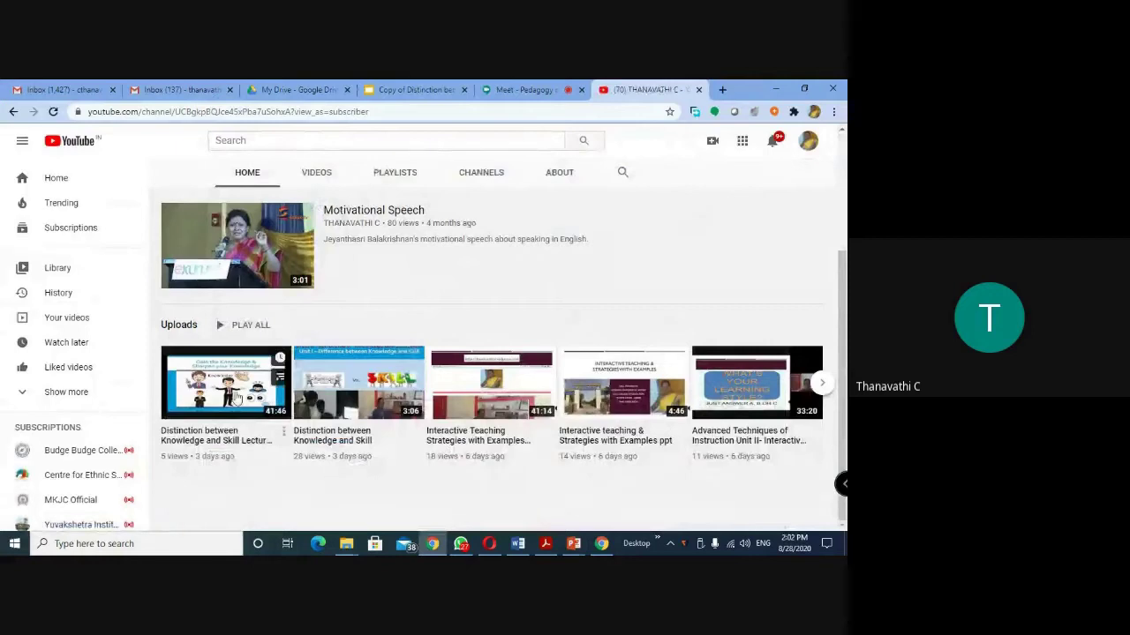
pyautogui.click(373, 408)
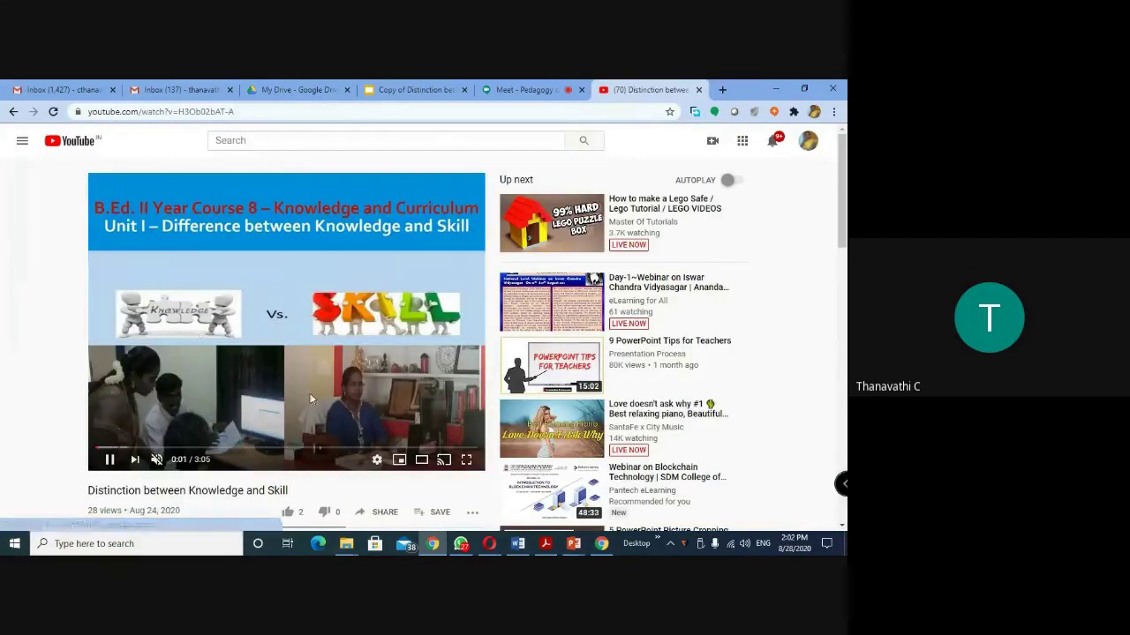
pyautogui.click(109, 459)
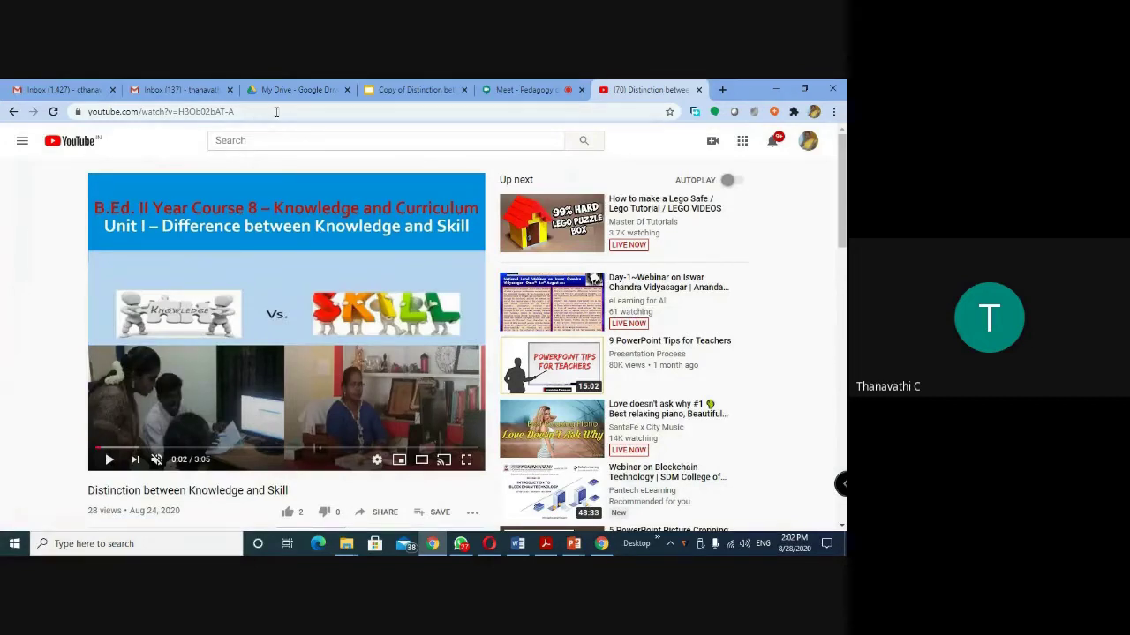
pyautogui.click(276, 112)
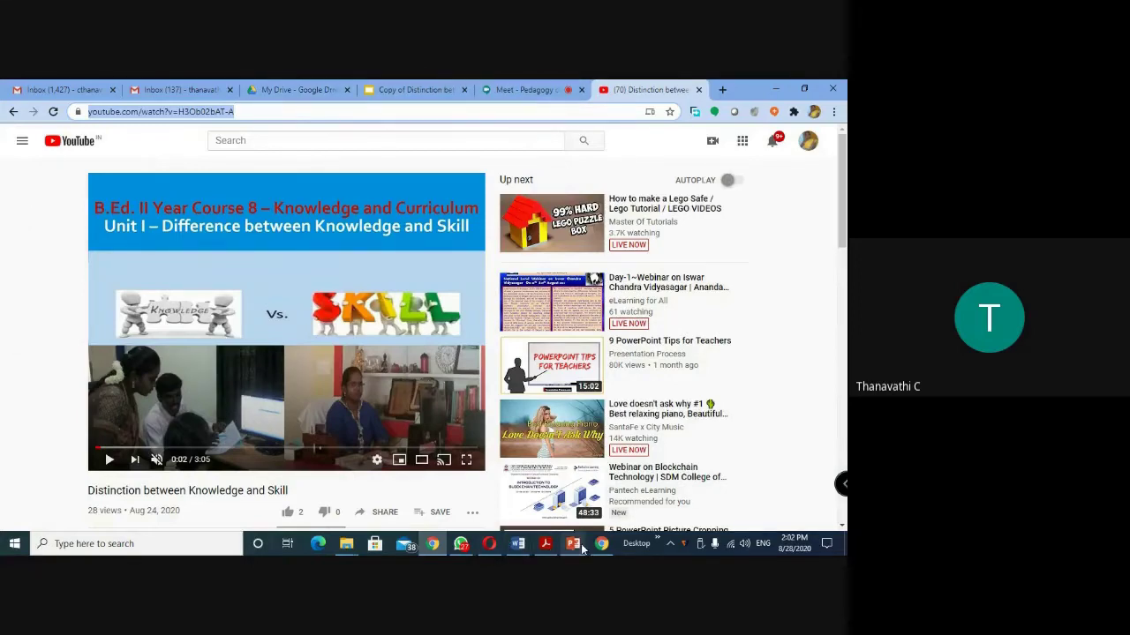
# Embed the YouTube video on slide 3 by searching Online Video for its pasted URL
pyautogui.moveTo(572, 543)
pyautogui.click(724, 494)
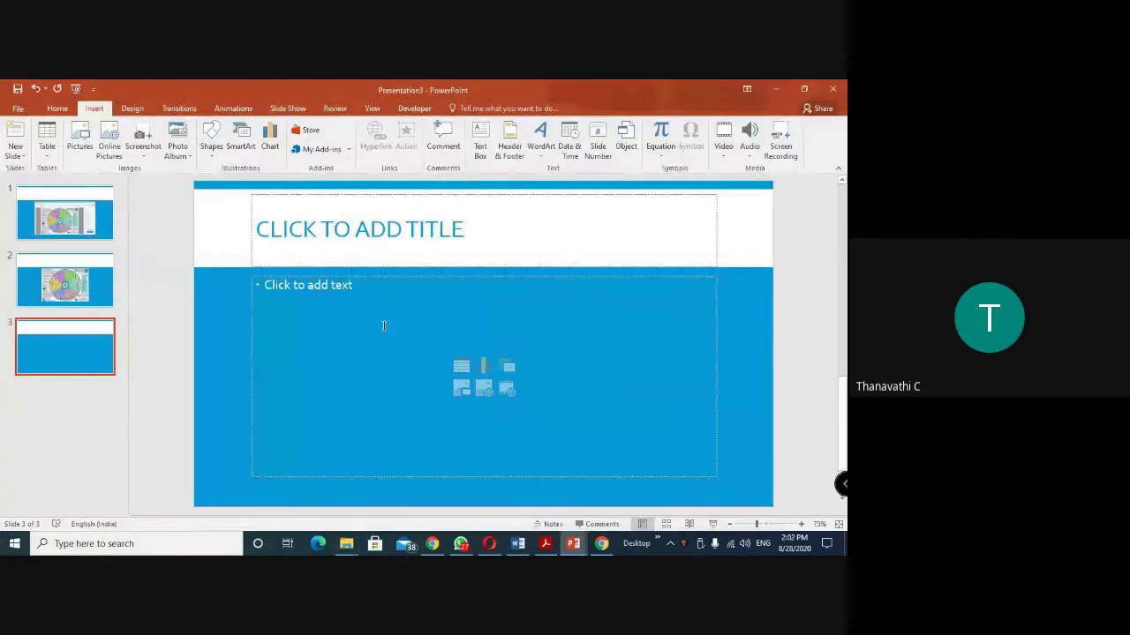
pyautogui.click(723, 156)
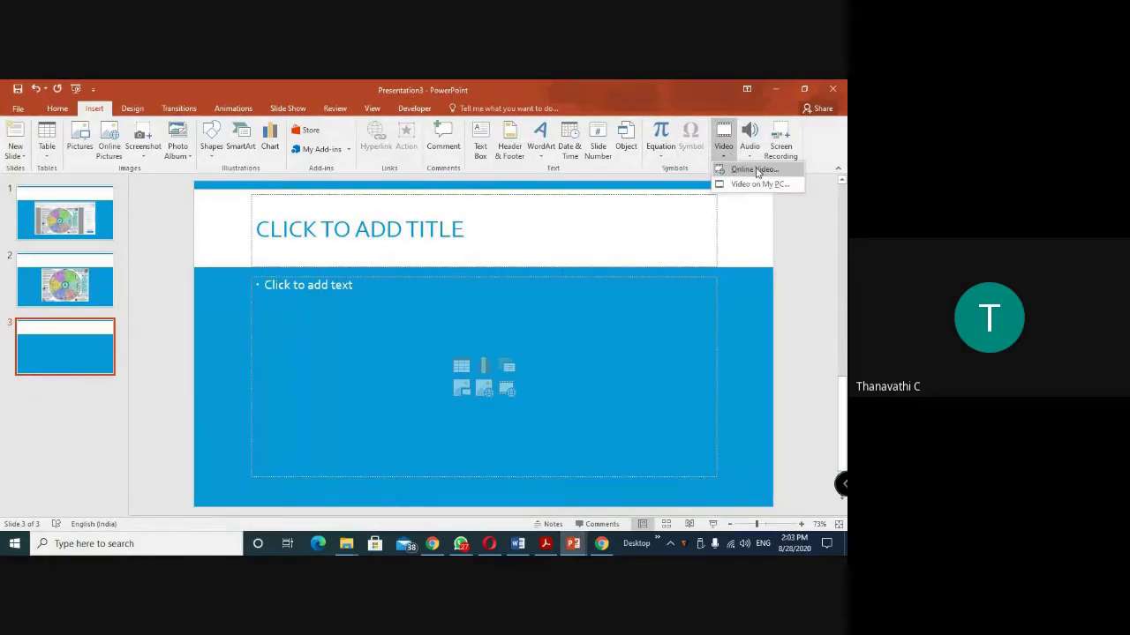
pyautogui.click(756, 169)
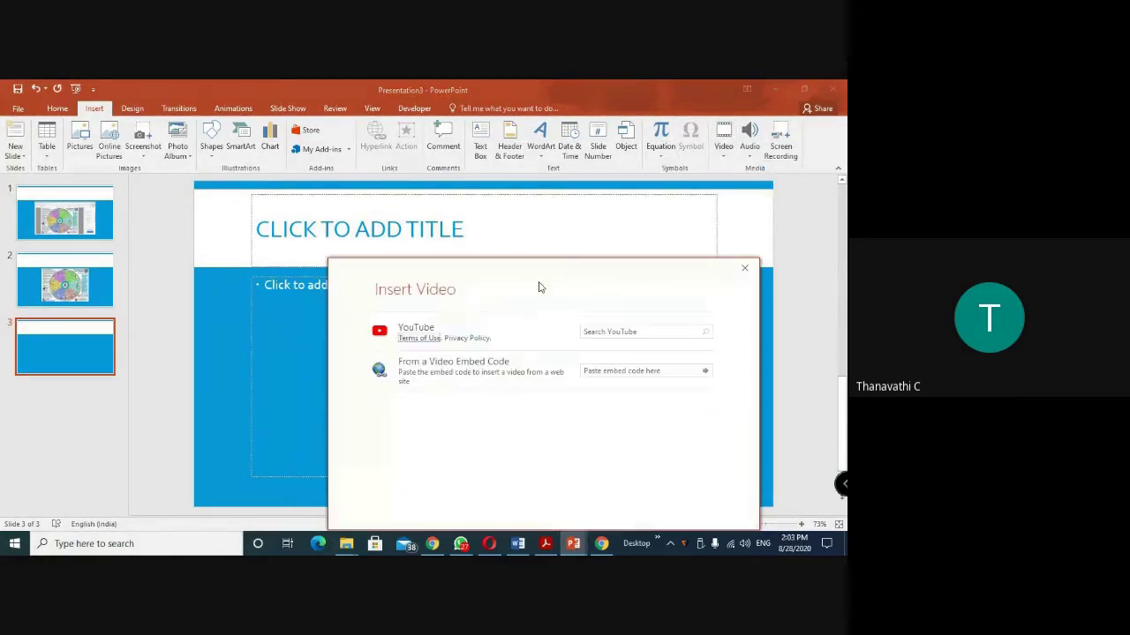
pyautogui.click(616, 333)
pyautogui.hotkey('ctrl', 'v')
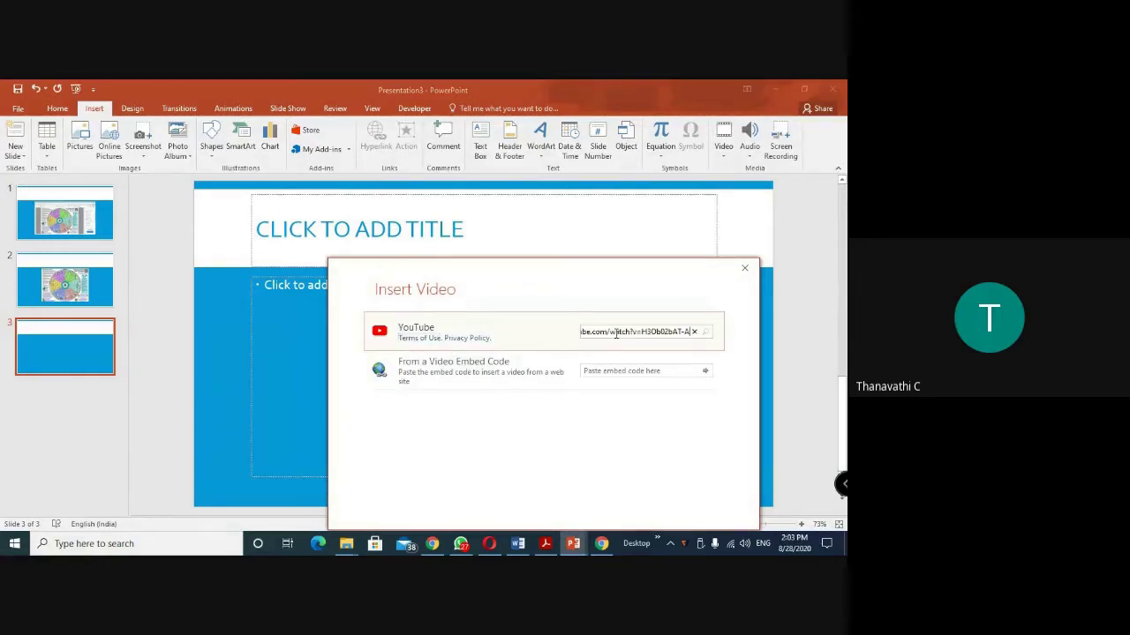
pyautogui.press('Return')
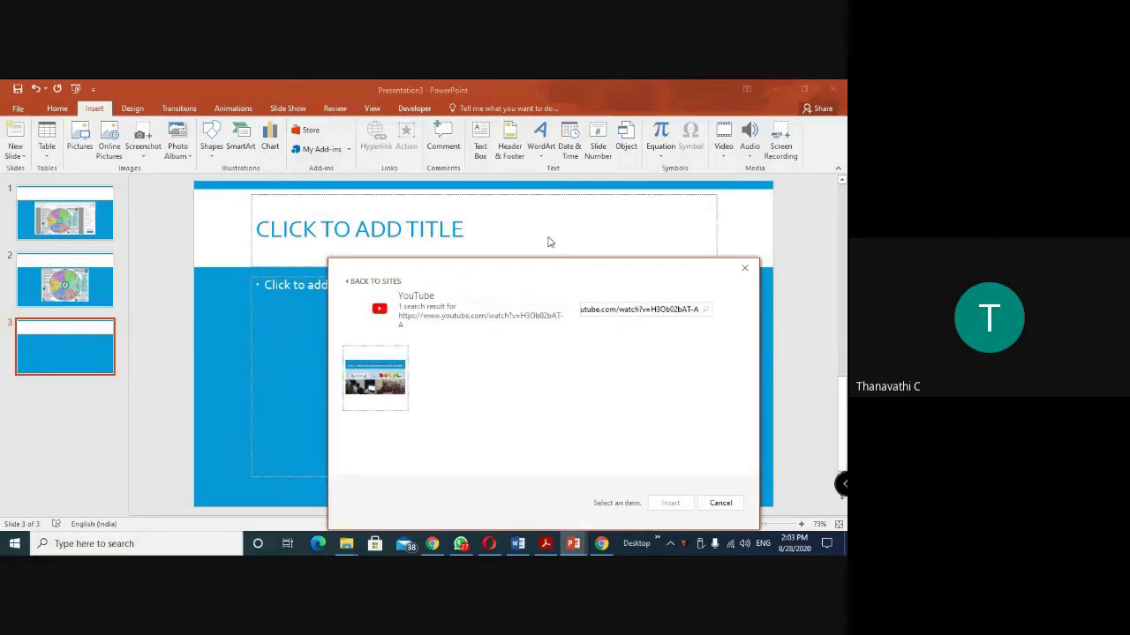
pyautogui.moveTo(567, 277)
pyautogui.mouseDown()
pyautogui.moveTo(562, 215)
pyautogui.moveTo(529, 220)
pyautogui.mouseUp()
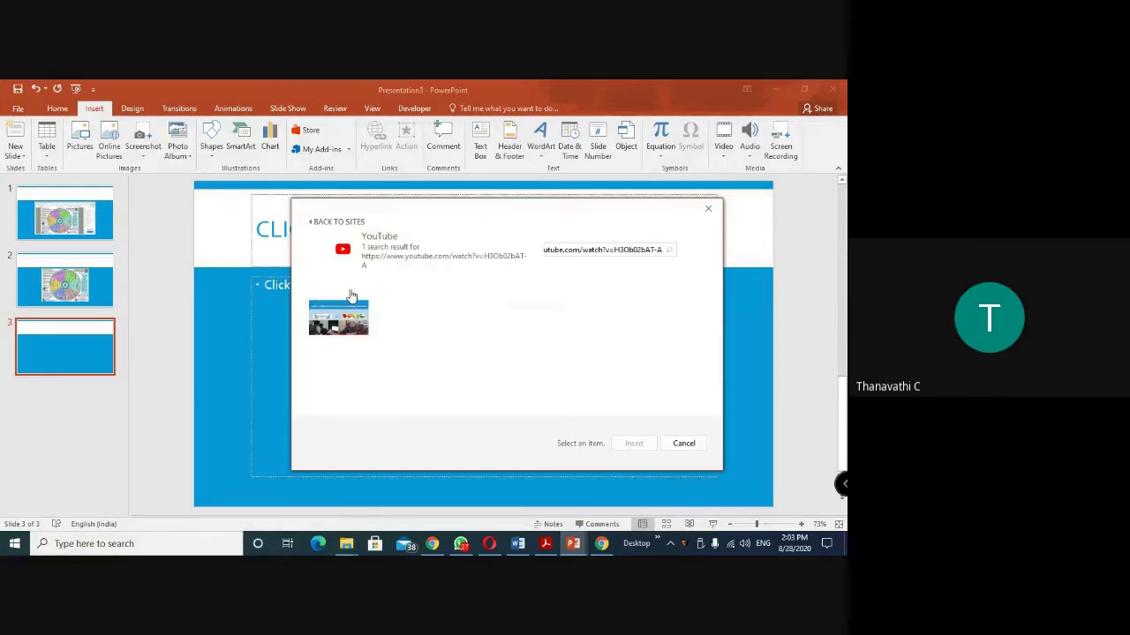
pyautogui.click(361, 323)
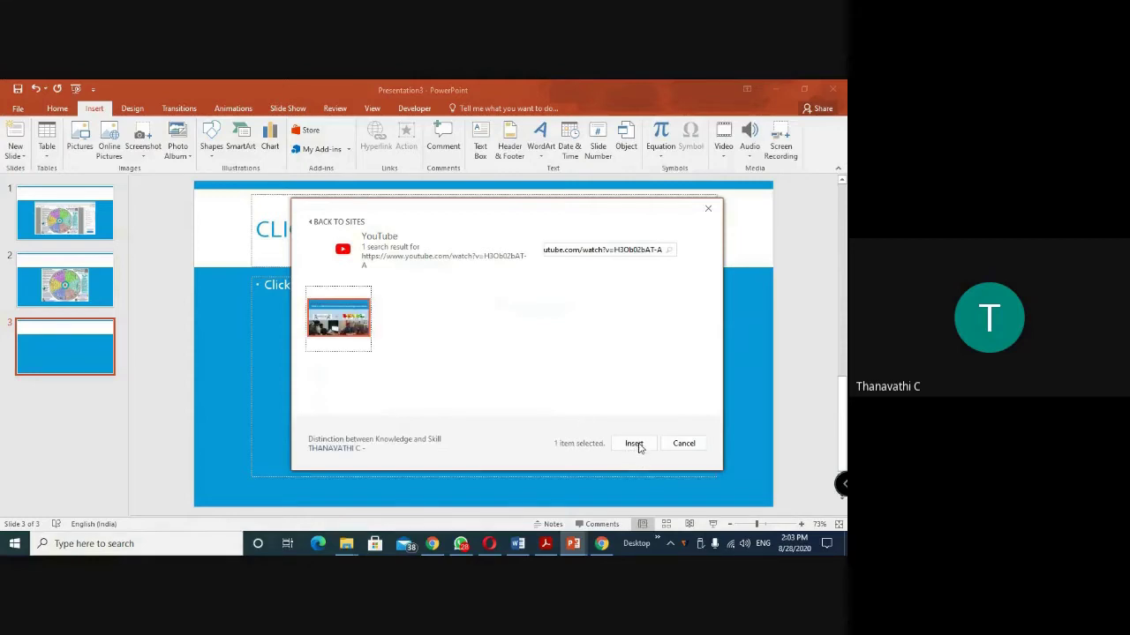
pyautogui.click(635, 444)
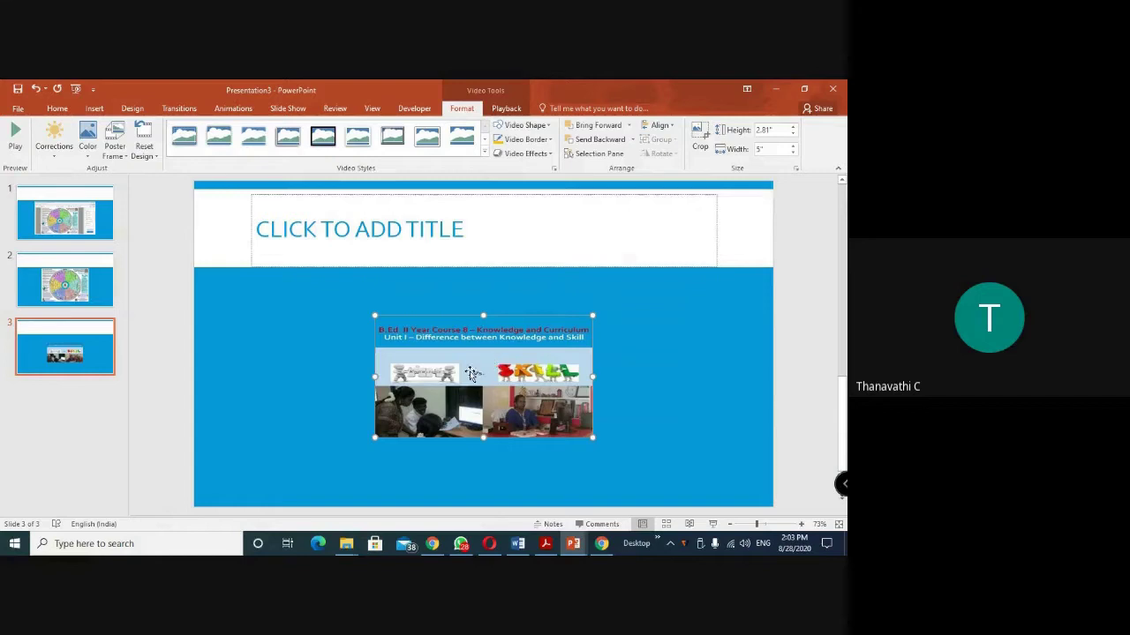
# Enlarge the video to about 8.74" by 4.57" and start the slide show from slide 3
pyautogui.moveTo(370, 377); pyautogui.dragTo(281, 377)
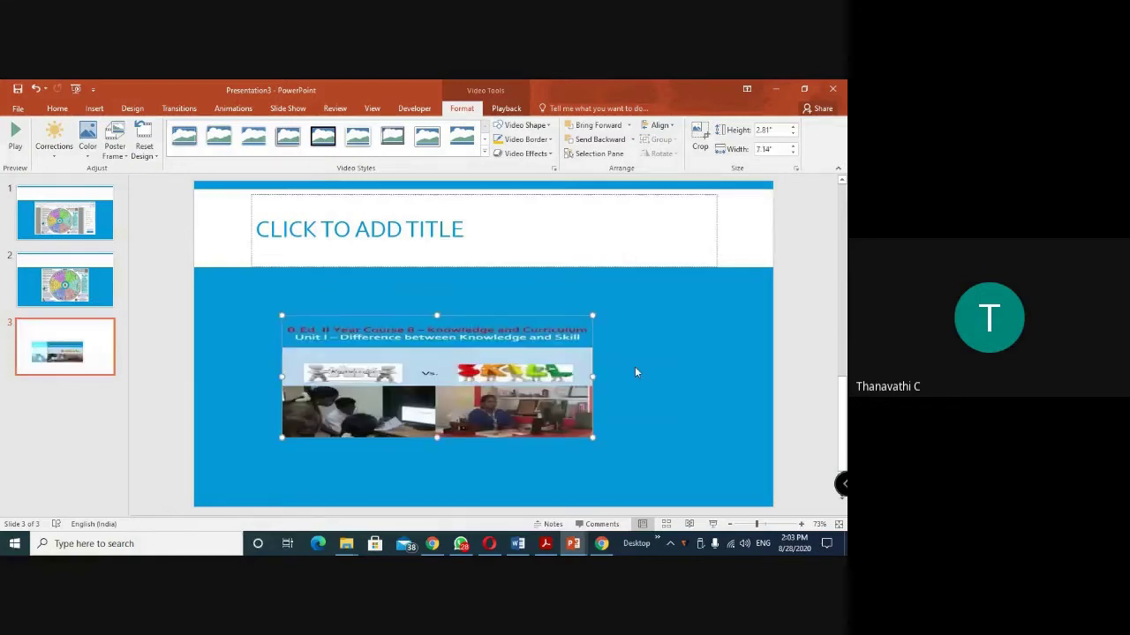
pyautogui.moveTo(588, 377); pyautogui.dragTo(662, 377)
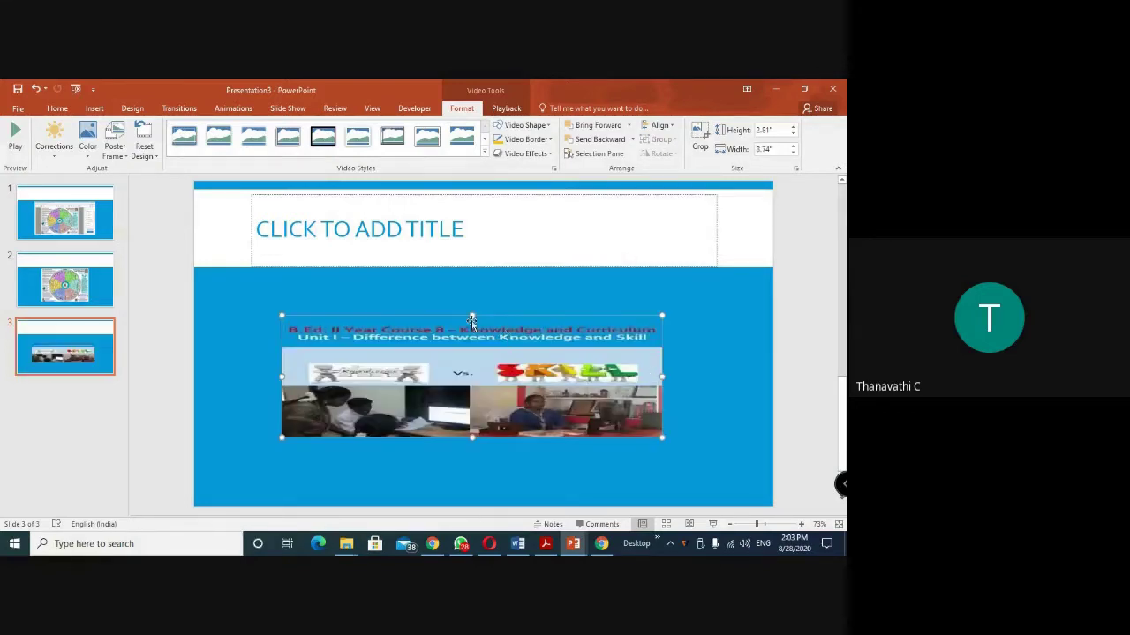
pyautogui.moveTo(473, 315); pyautogui.dragTo(472, 265)
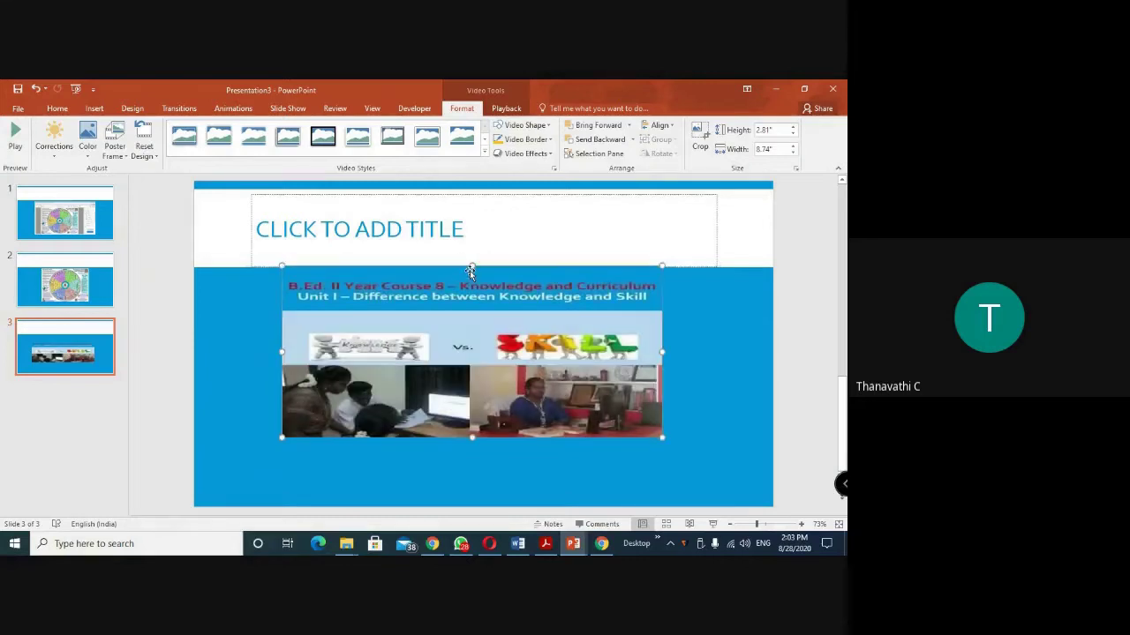
pyautogui.moveTo(473, 437); pyautogui.dragTo(472, 469)
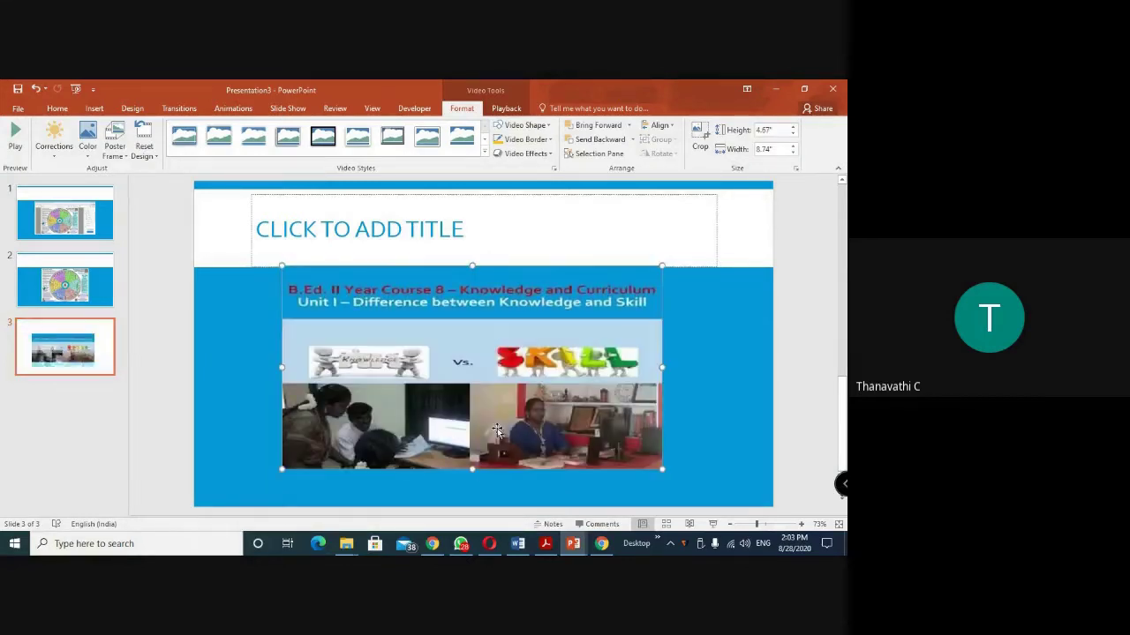
pyautogui.click(62, 359)
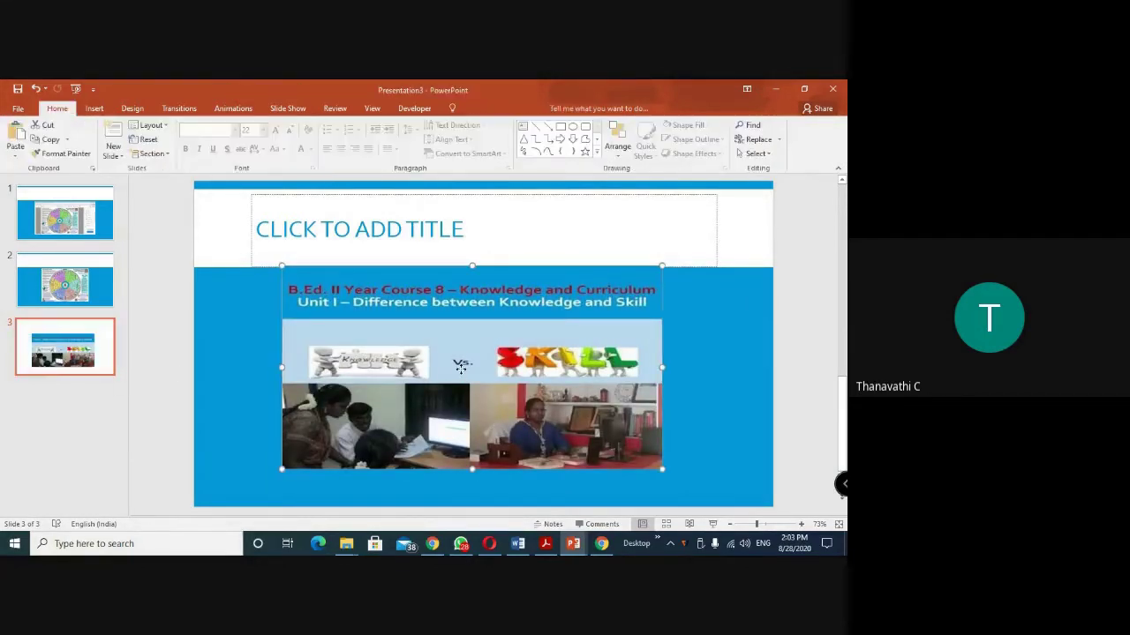
pyautogui.click(460, 370)
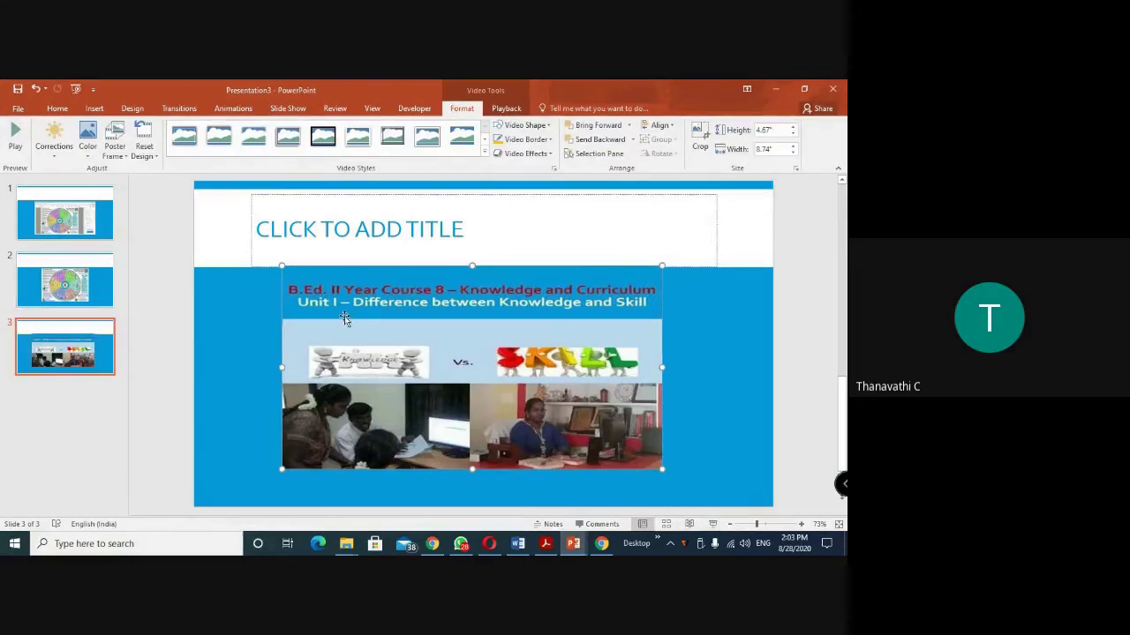
pyautogui.click(713, 524)
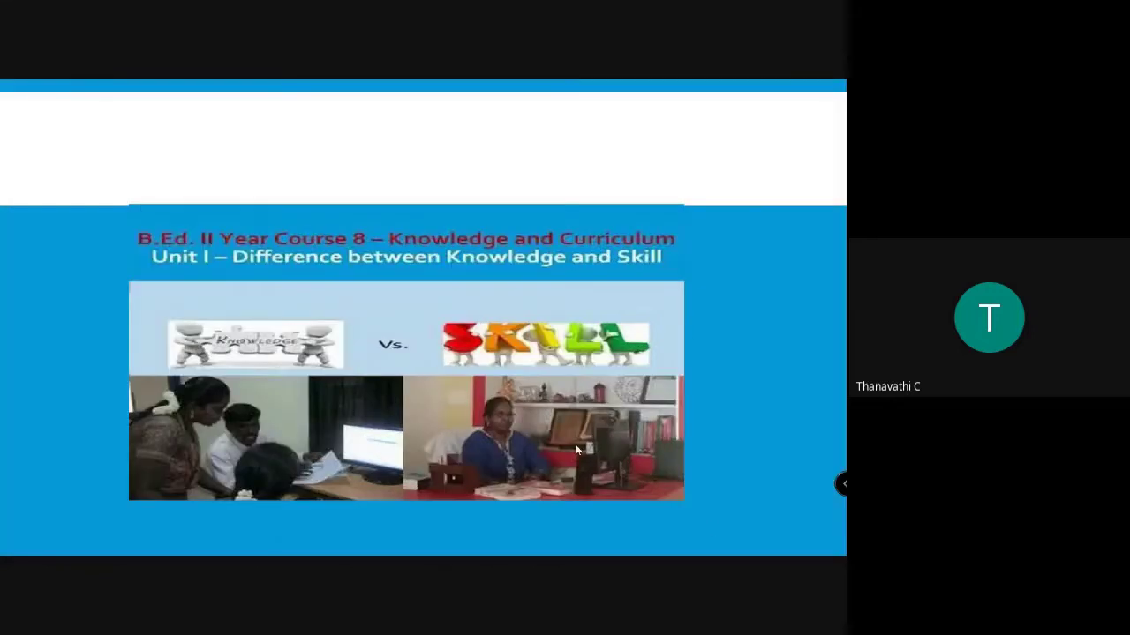
# In the show, play the slide 3 video, skip ahead and pause at 0:33, then exit
pyautogui.click(421, 357)
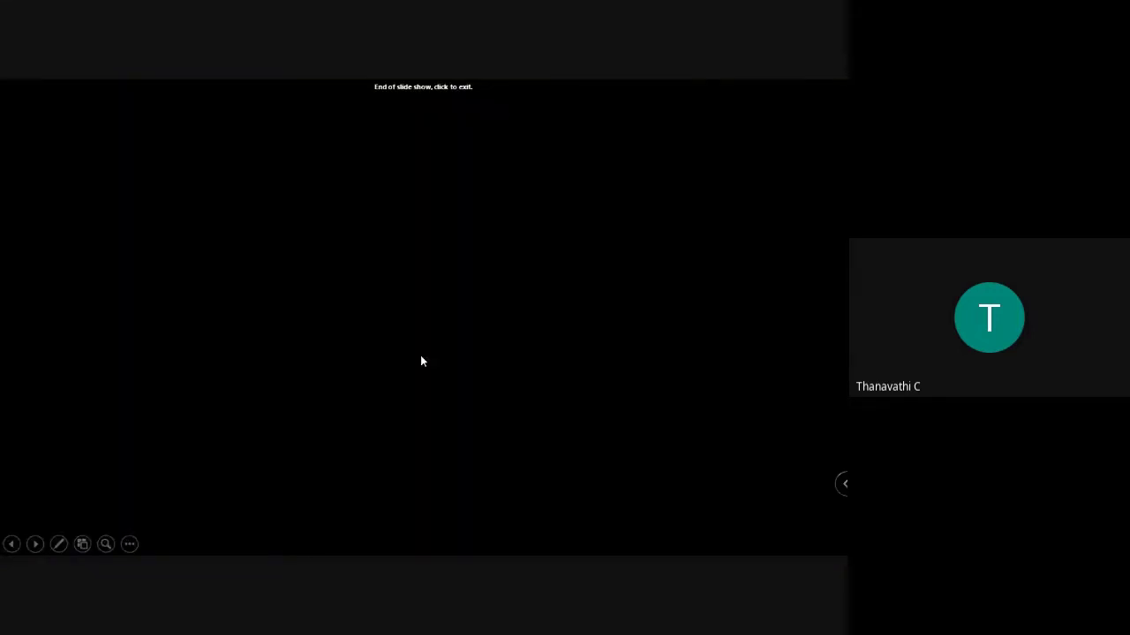
pyautogui.press('Left')
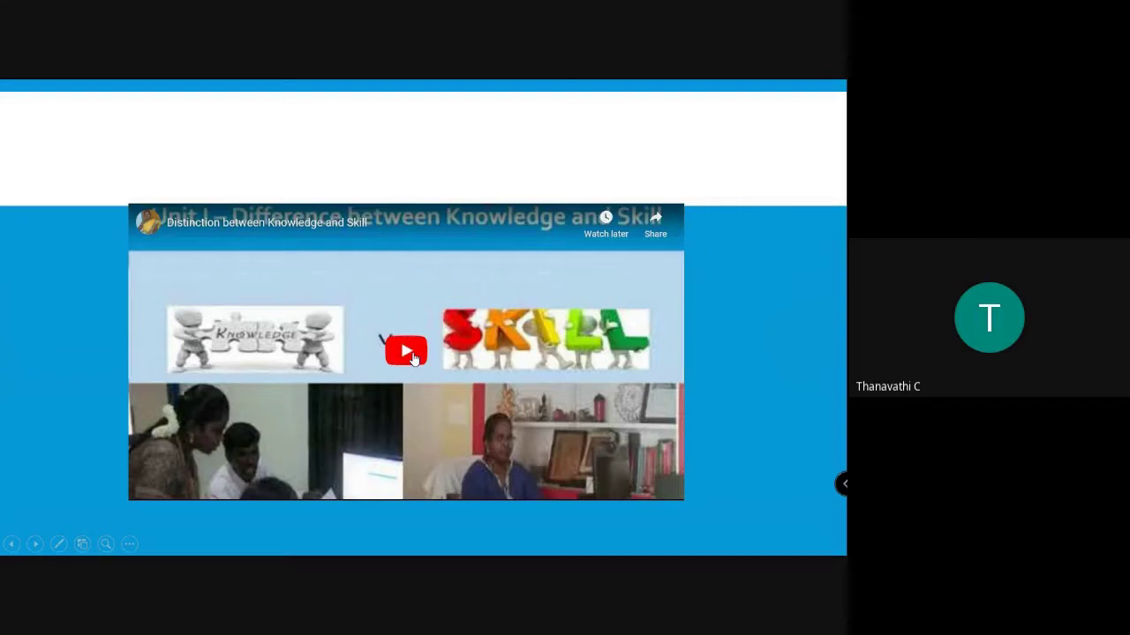
pyautogui.click(405, 352)
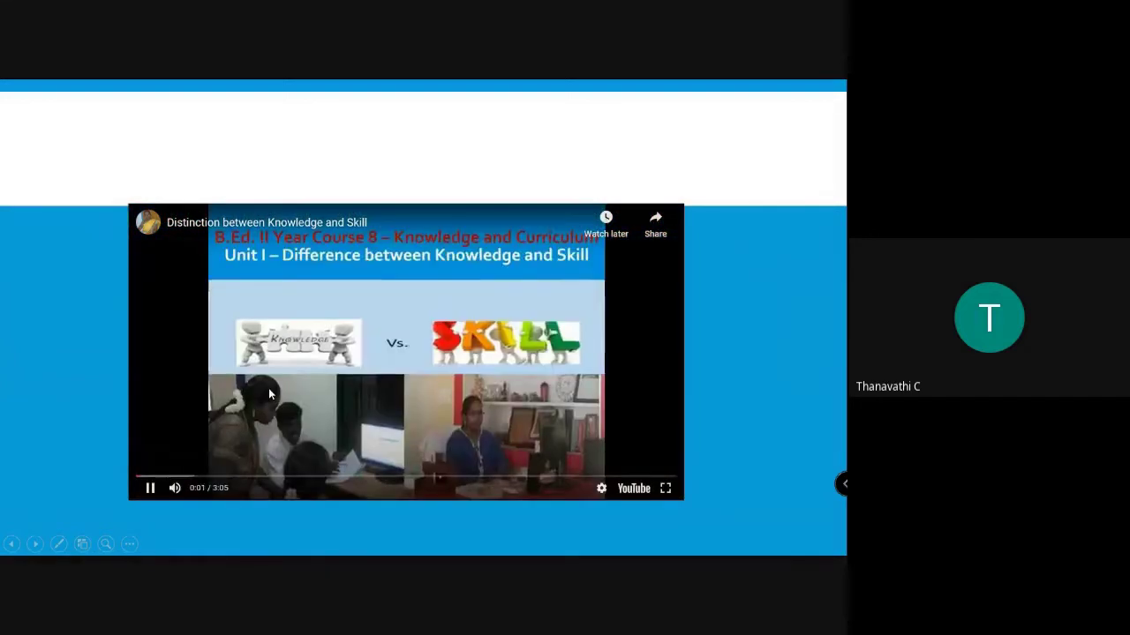
pyautogui.click(203, 477)
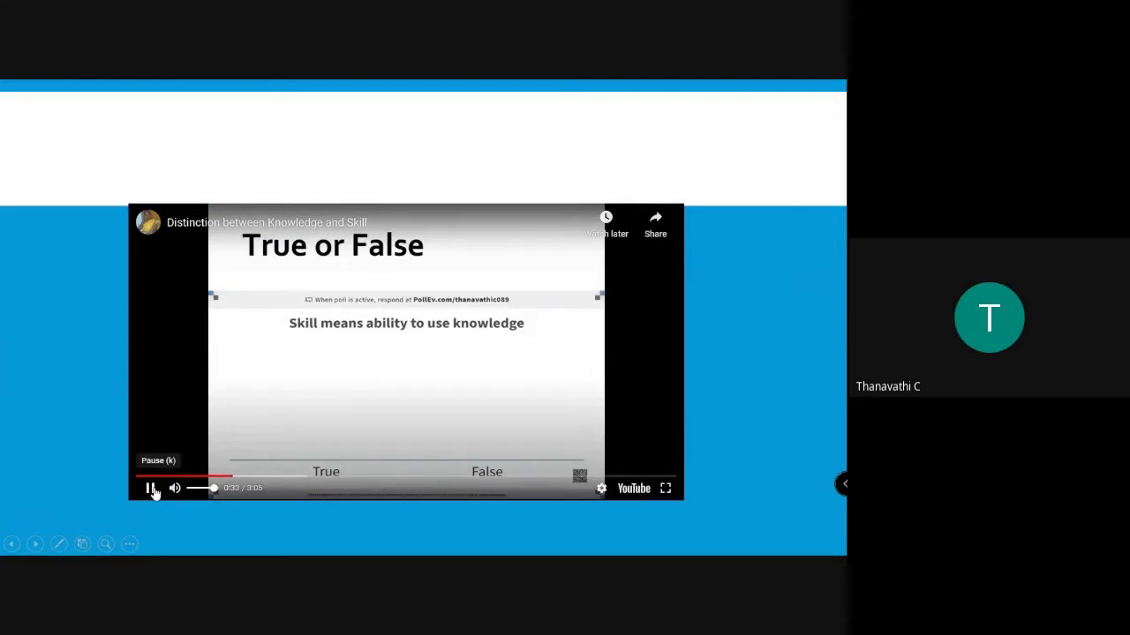
pyautogui.click(152, 489)
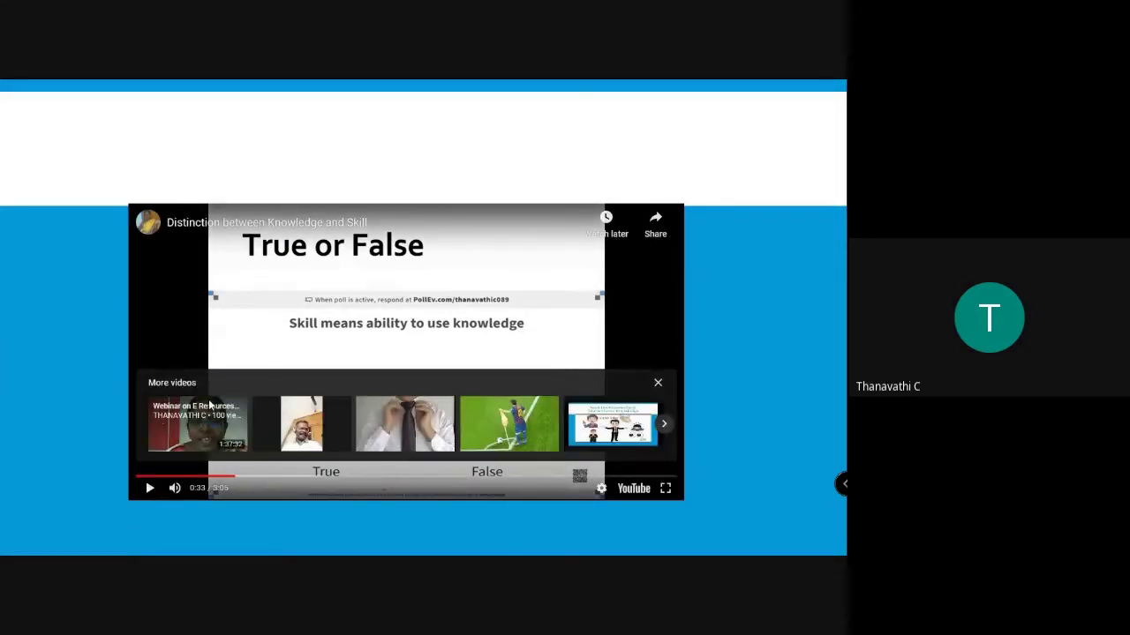
pyautogui.click(210, 404)
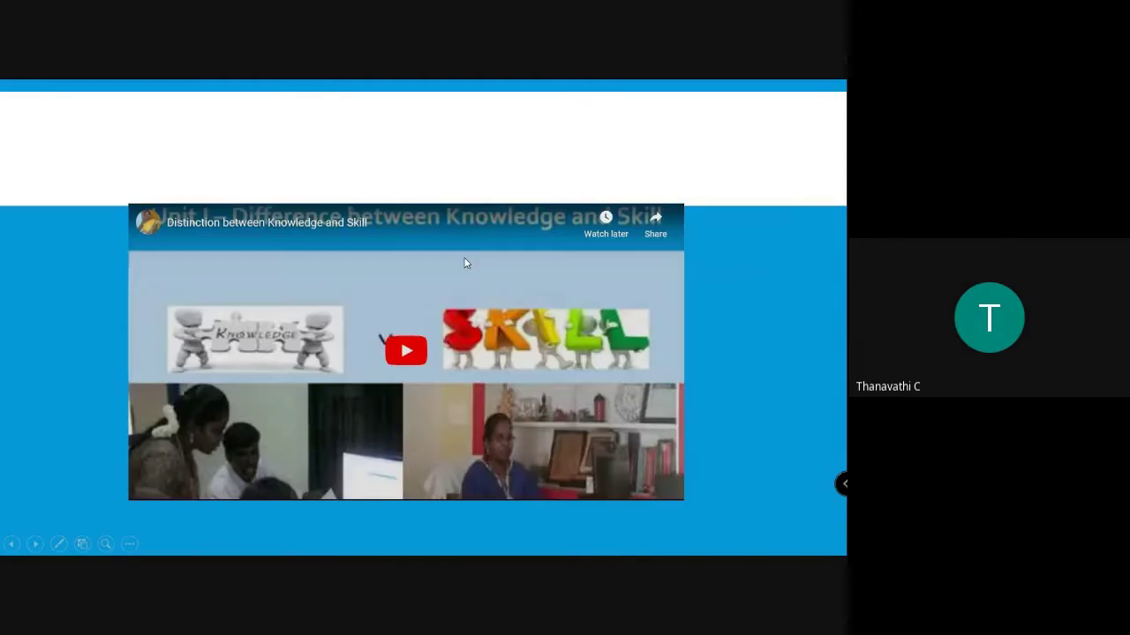
pyautogui.press('Escape')
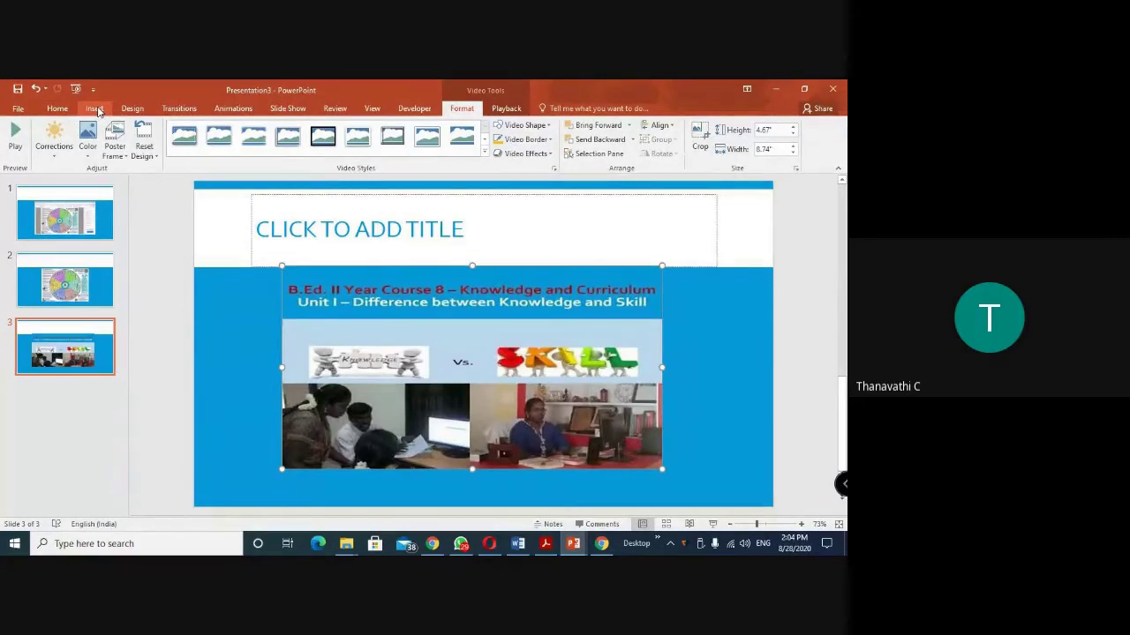
# Add a new blank slide 4 after slide 3
pyautogui.click(94, 108)
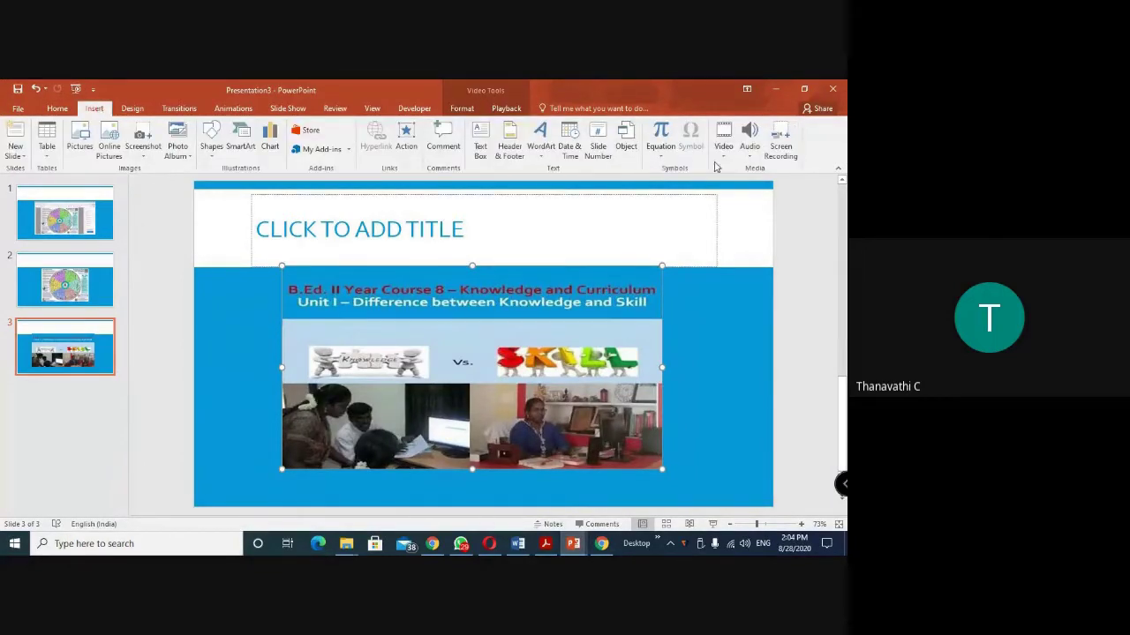
pyautogui.click(58, 109)
pyautogui.click(113, 132)
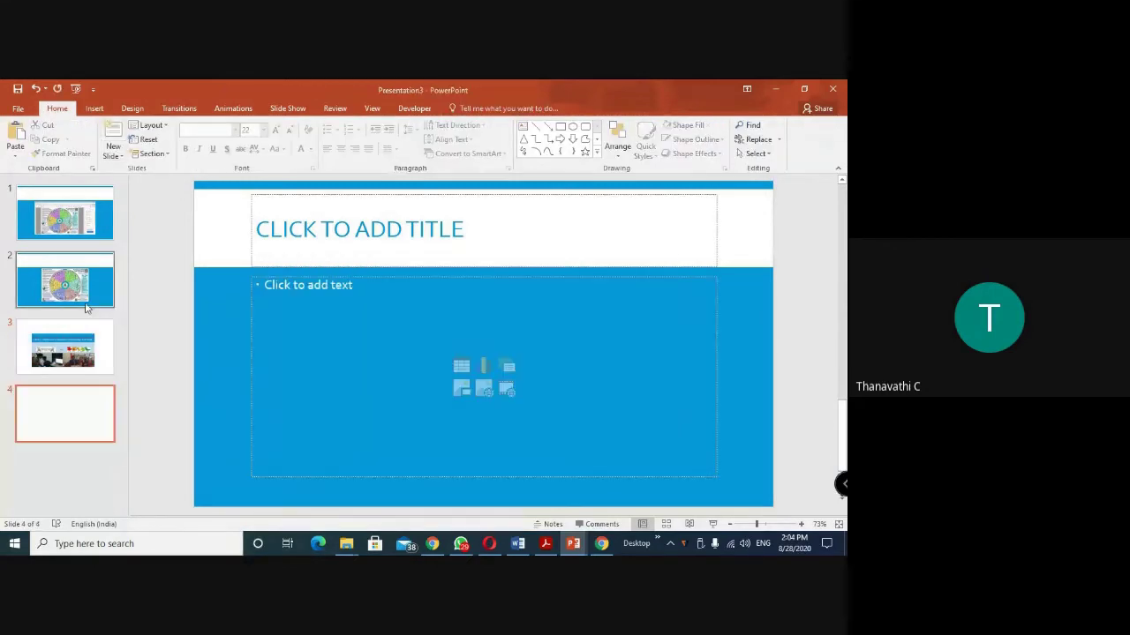
# Insert the local video '4 Quick & Easy PowerPoint Animation Tricks' from the PC
pyautogui.click(94, 108)
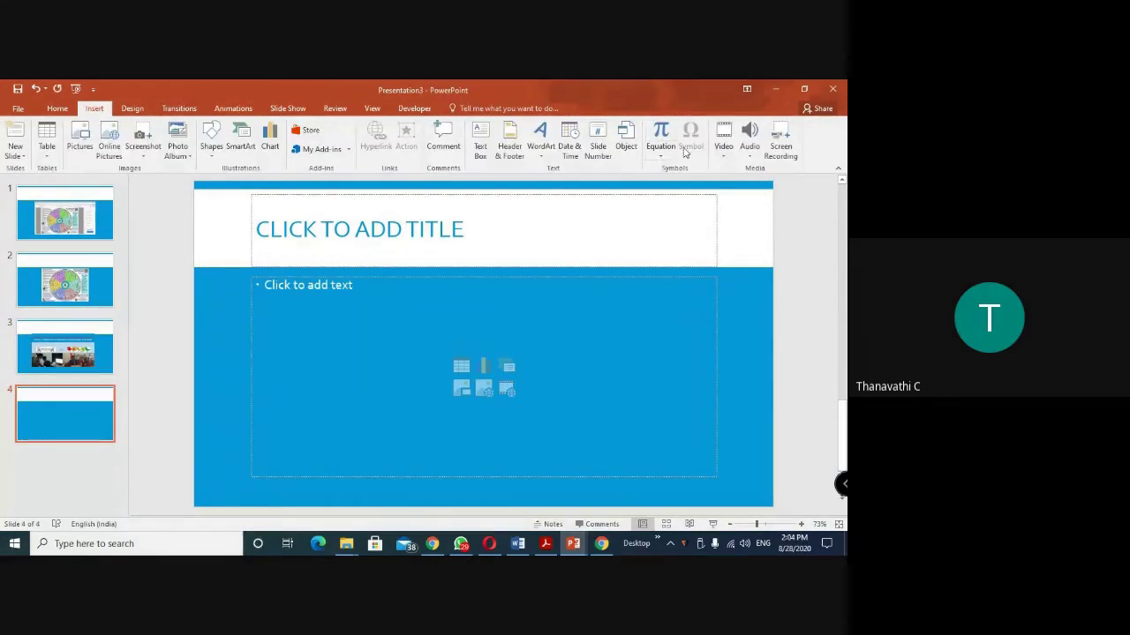
pyautogui.click(724, 150)
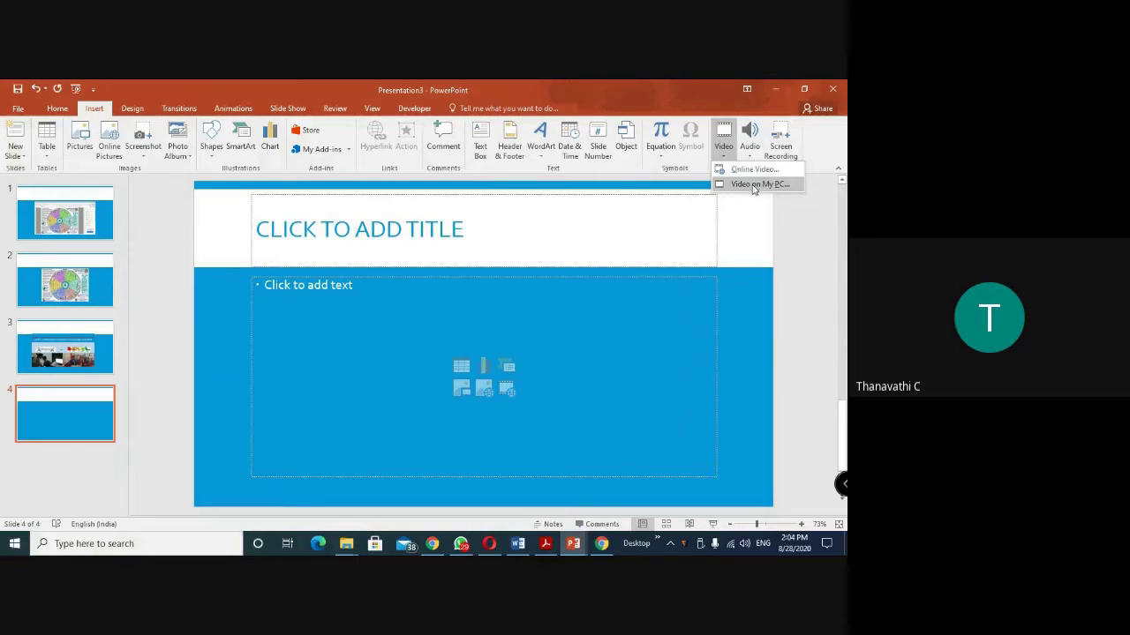
pyautogui.click(753, 185)
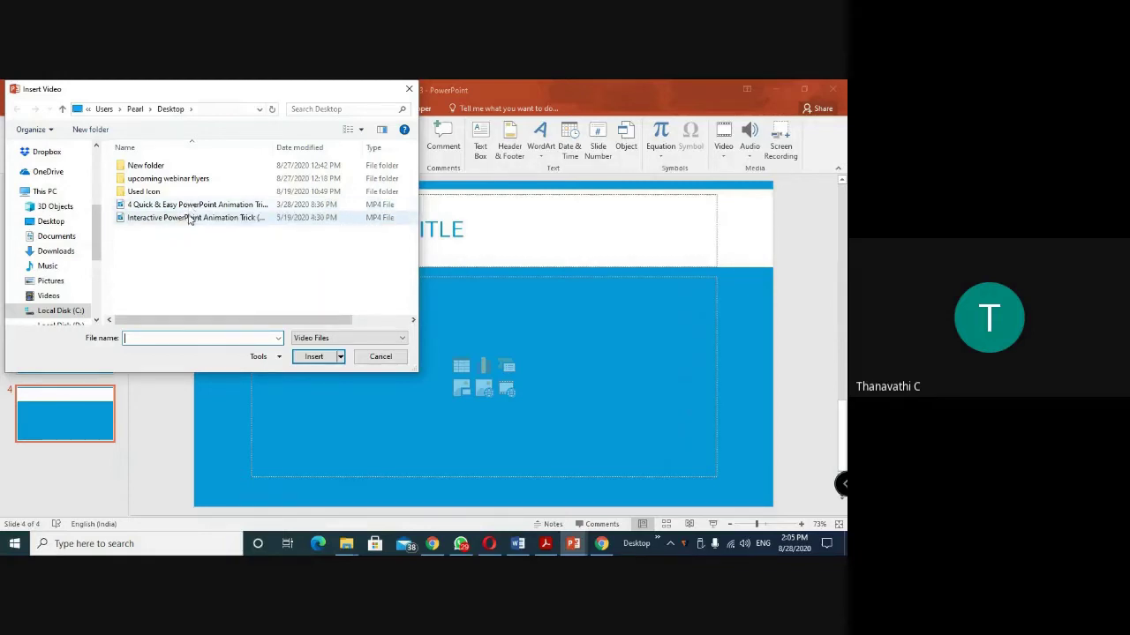
pyautogui.click(190, 223)
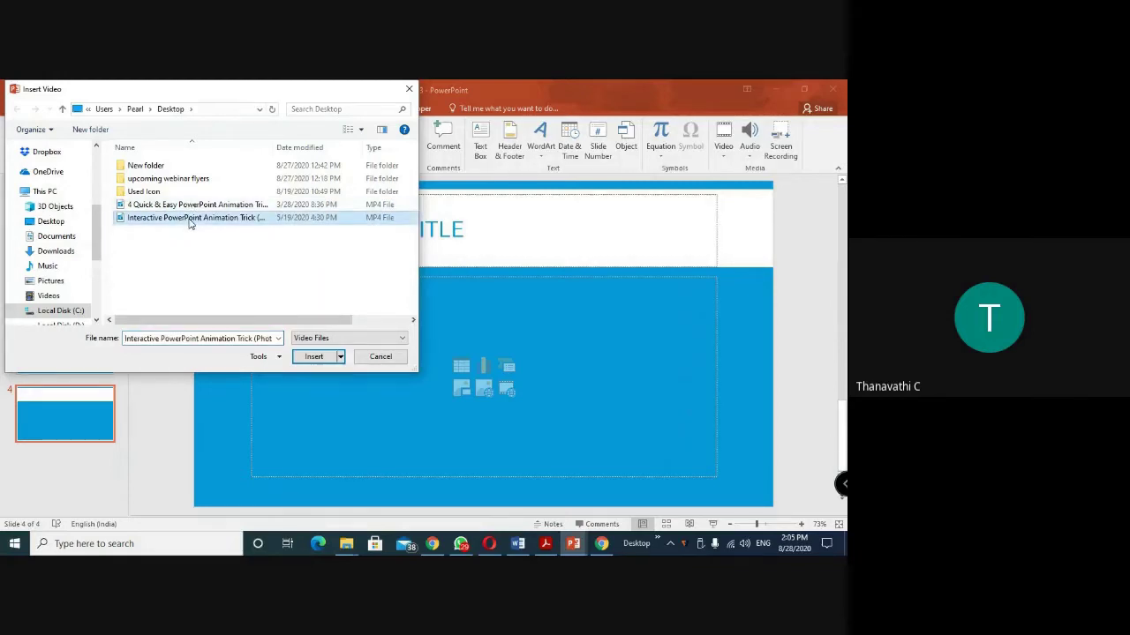
pyautogui.click(194, 207)
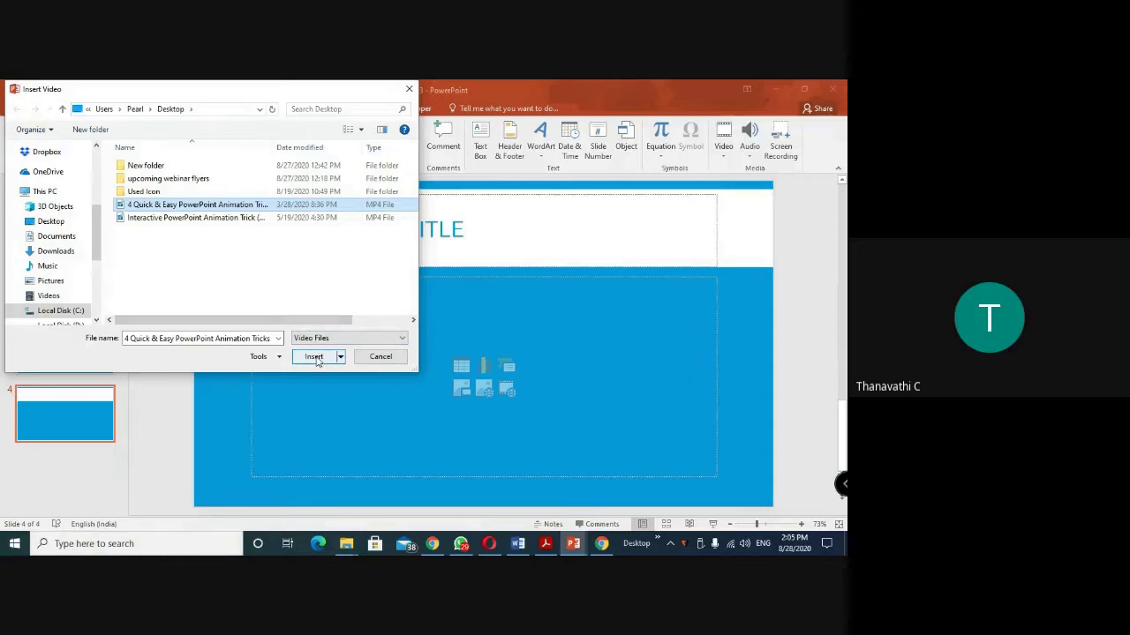
pyautogui.click(314, 357)
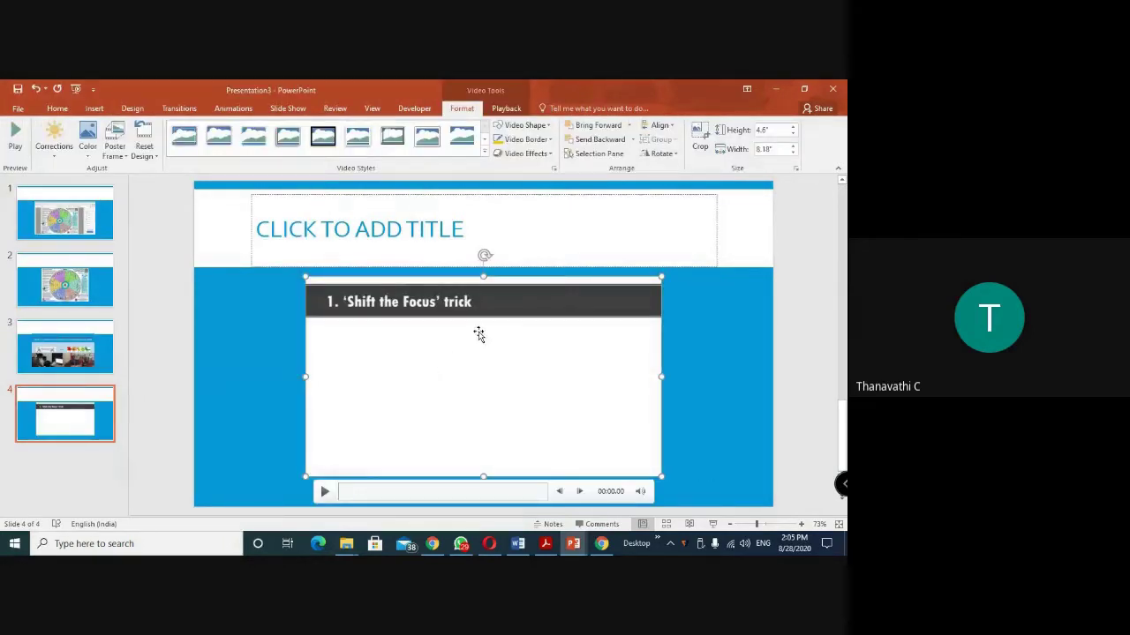
# Nudge the video up, then preview it, skipping near the end before pausing
pyautogui.moveTo(497, 343); pyautogui.dragTo(496, 331)
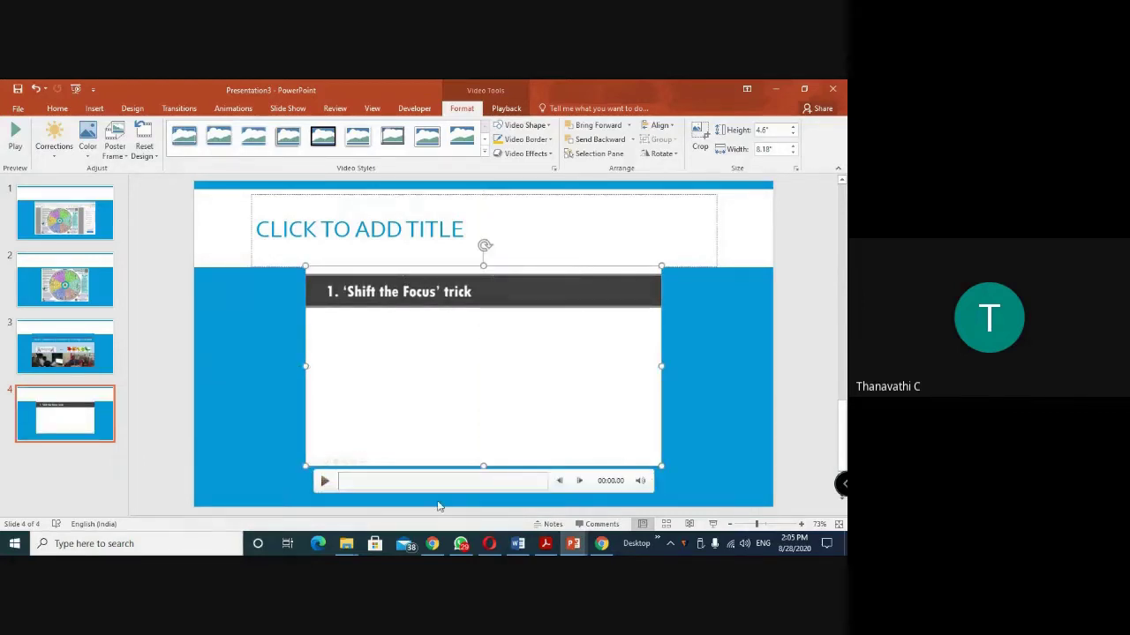
pyautogui.click(324, 481)
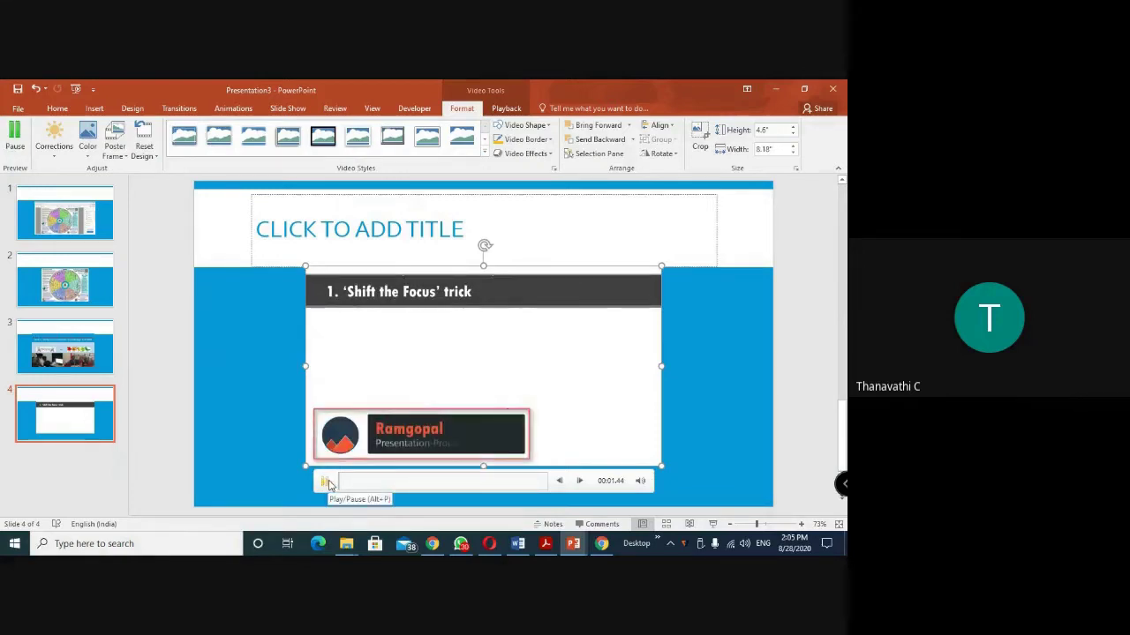
pyautogui.click(369, 481)
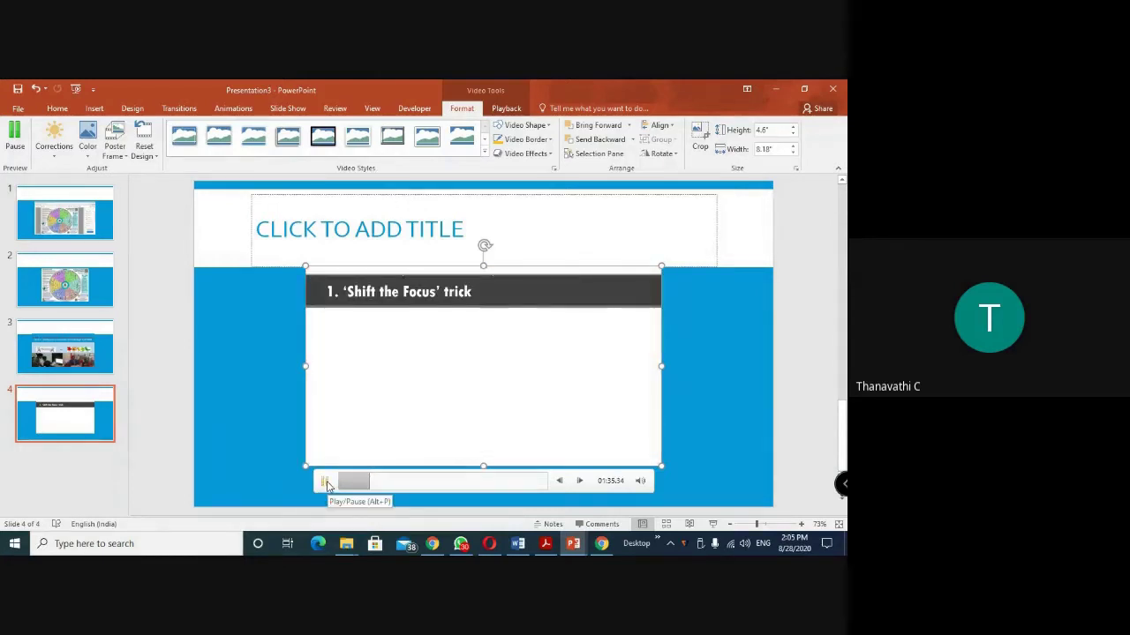
pyautogui.click(325, 481)
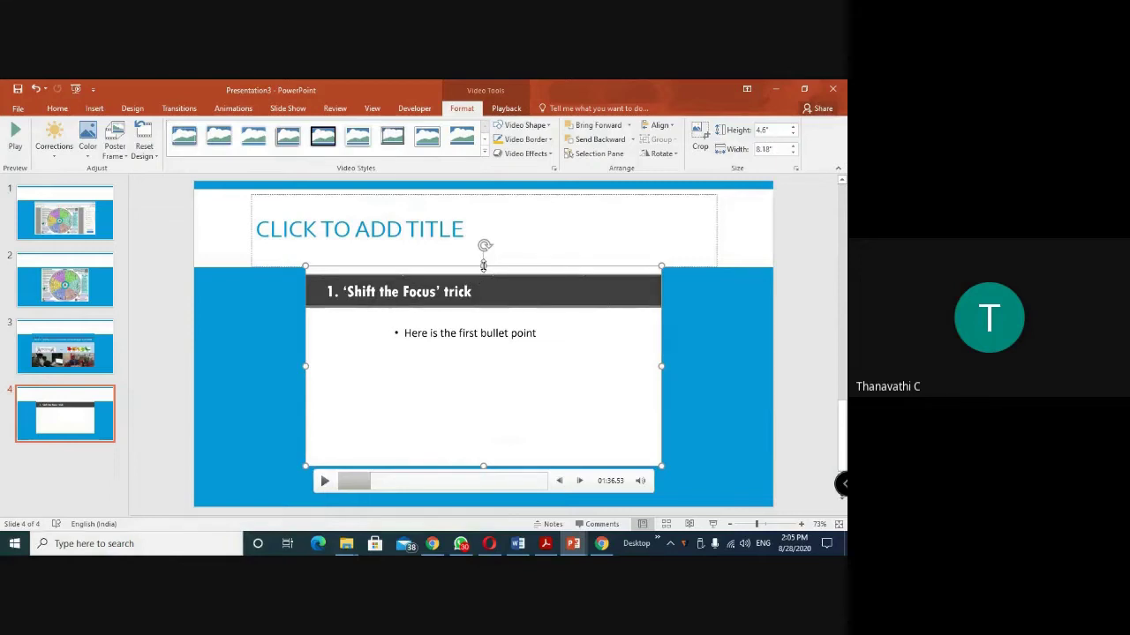
# Stretch the video upward and to both sides to about 5.36" by 10.7"
pyautogui.moveTo(483, 264); pyautogui.dragTo(483, 243)
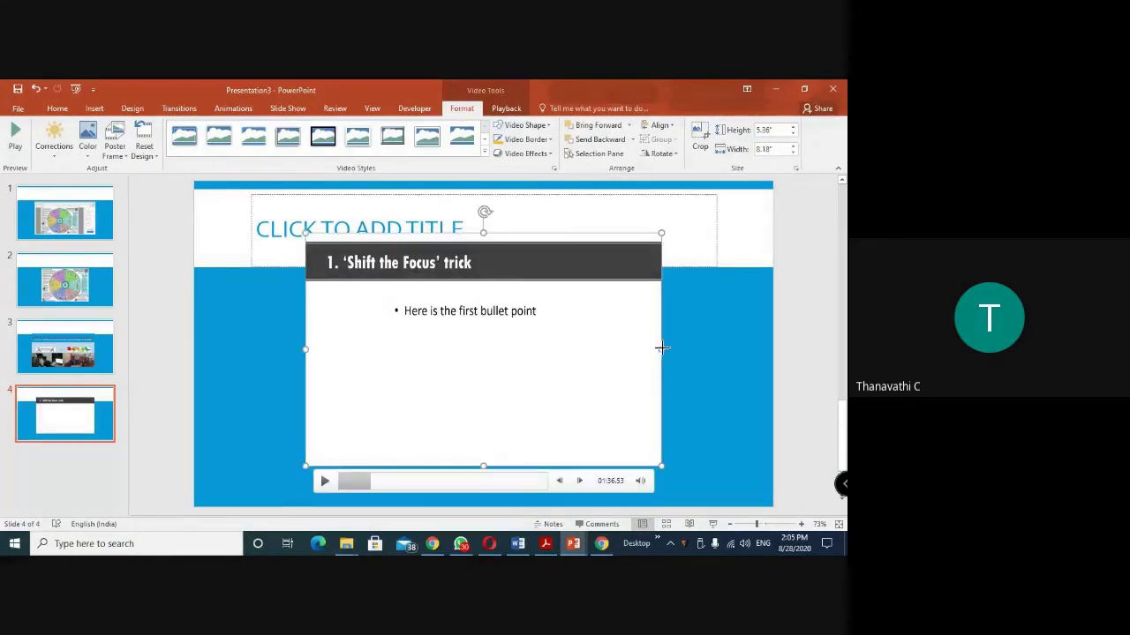
pyautogui.moveTo(661, 341); pyautogui.dragTo(715, 342)
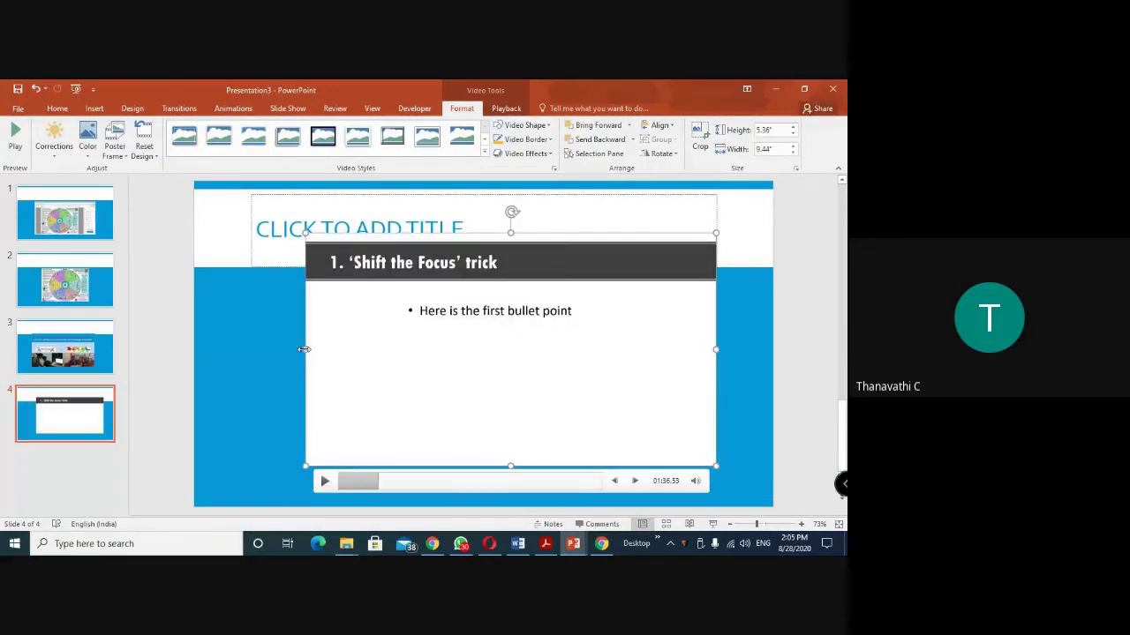
pyautogui.moveTo(303, 349); pyautogui.dragTo(252, 349)
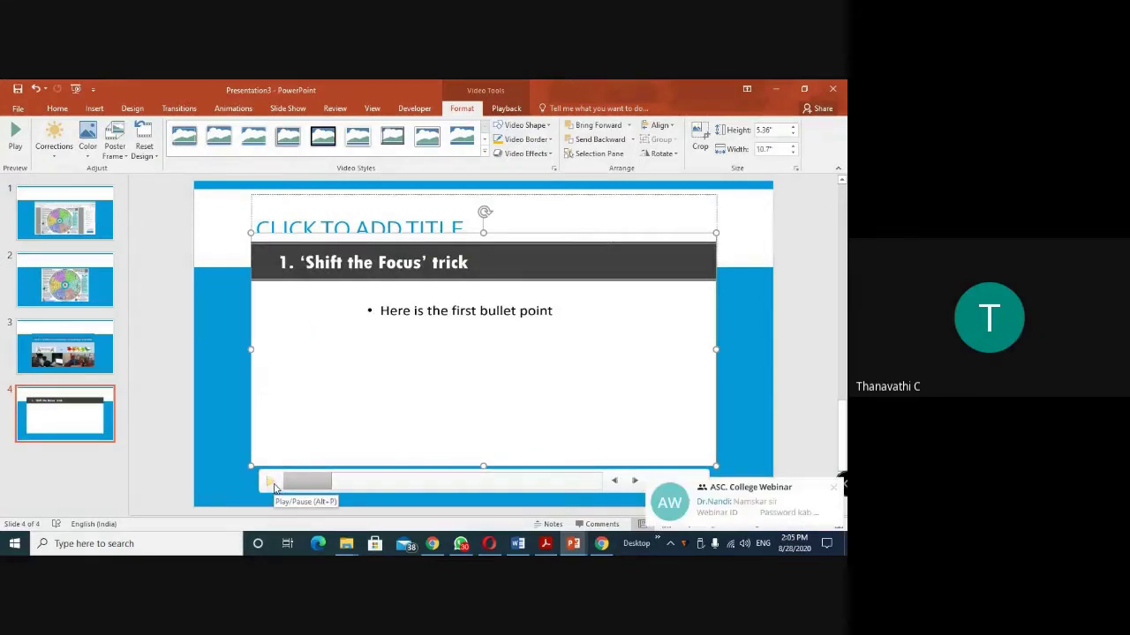
pyautogui.click(835, 489)
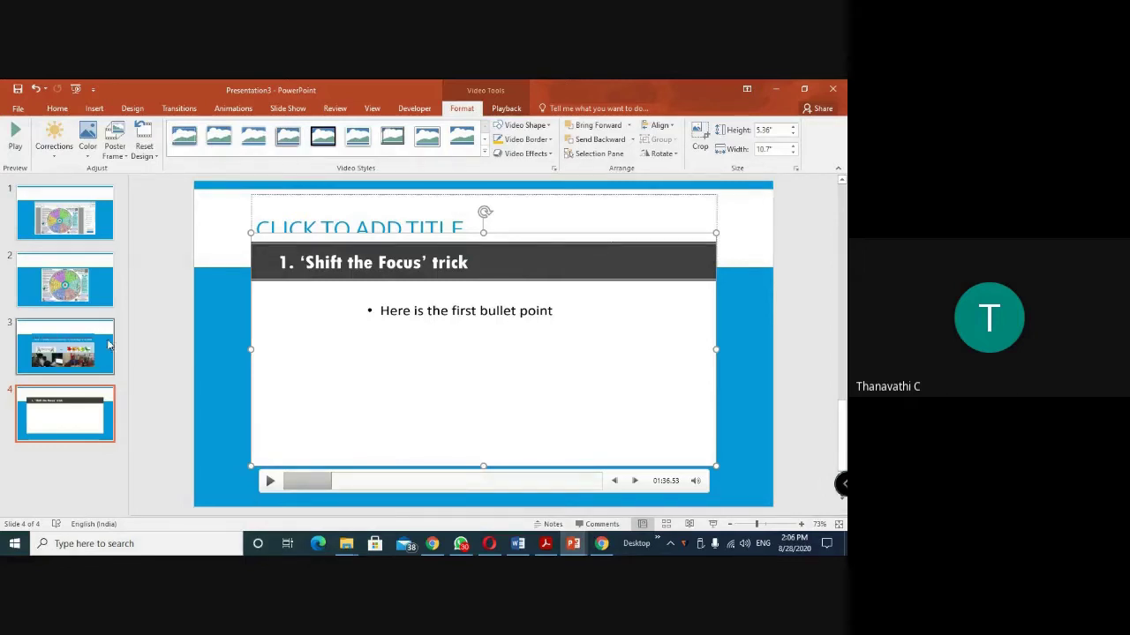
pyautogui.click(100, 110)
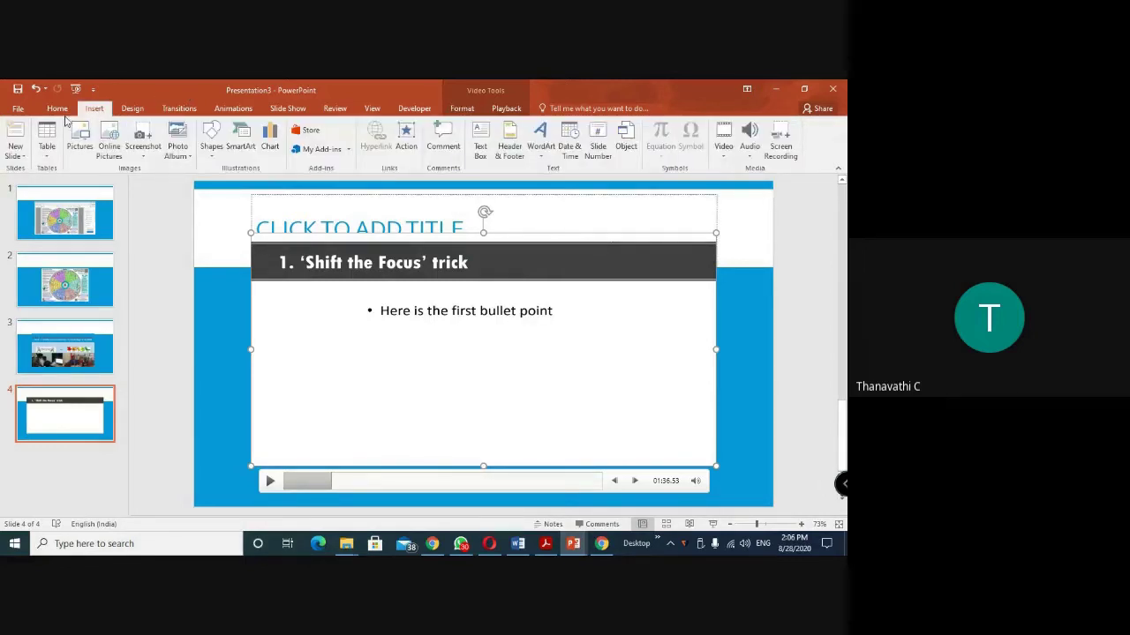
# Add a blank Title and Content slide 5 and open the Online Video insert dialog
pyautogui.click(58, 108)
pyautogui.click(111, 133)
pyautogui.click(93, 108)
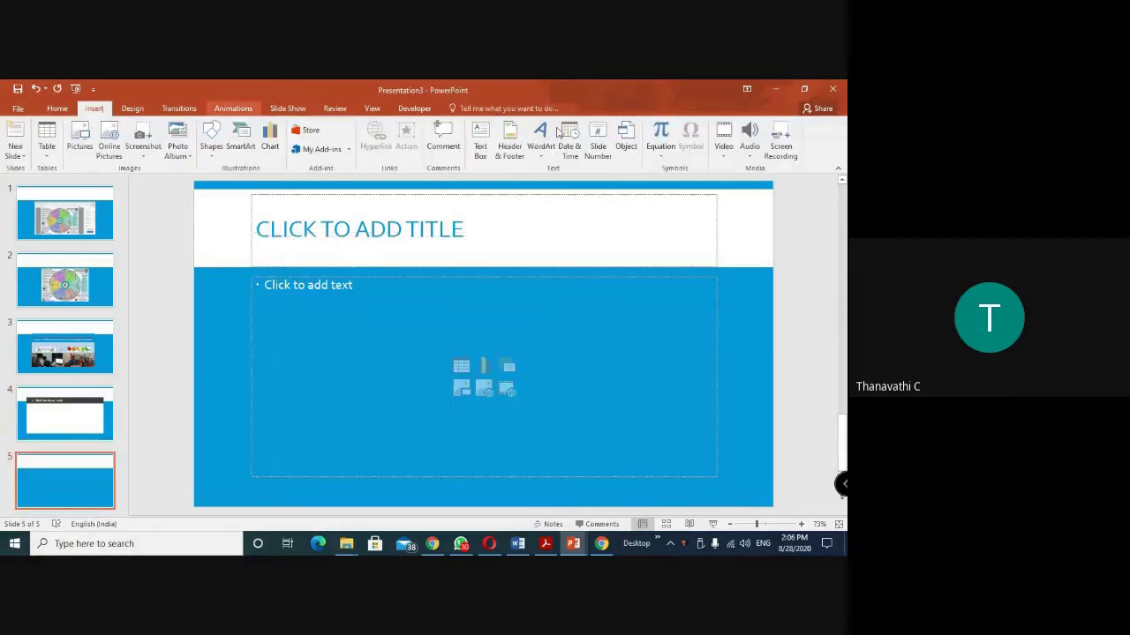
pyautogui.click(726, 152)
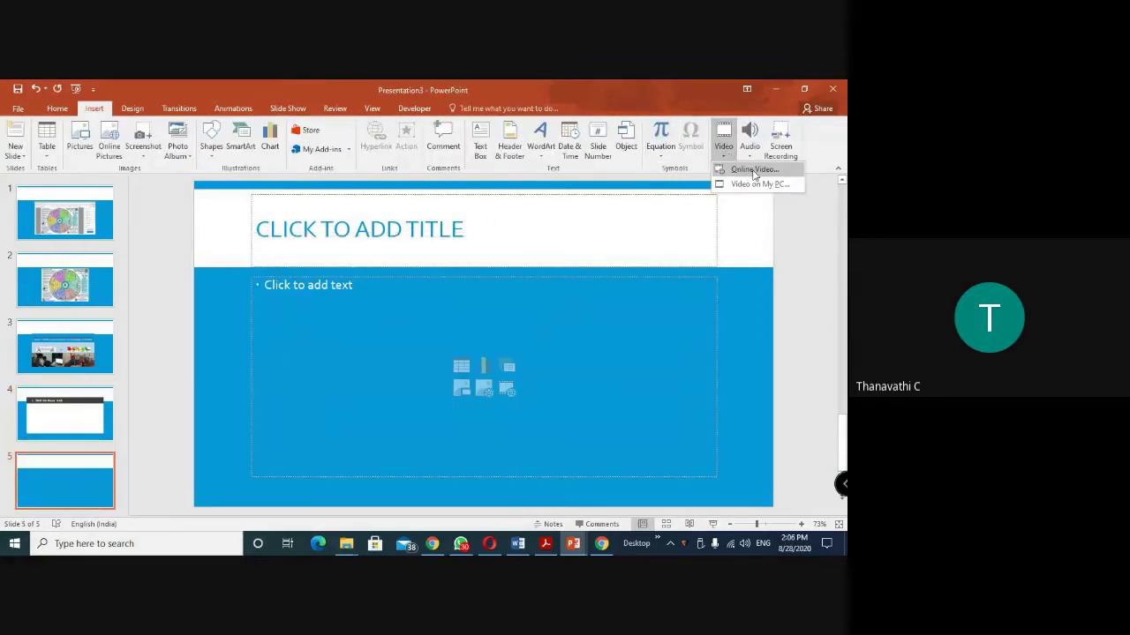
pyautogui.click(755, 170)
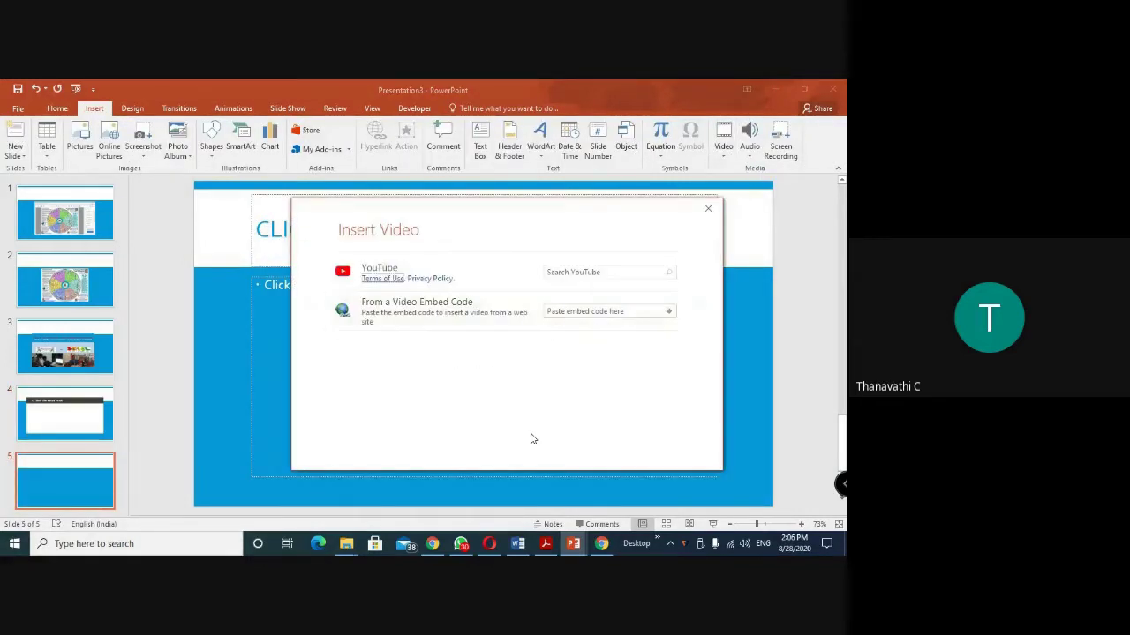
# Open the 'Distinction between Knowledge and Skill' Lecture Video from the channel's uploads and pause it
pyautogui.click(438, 548)
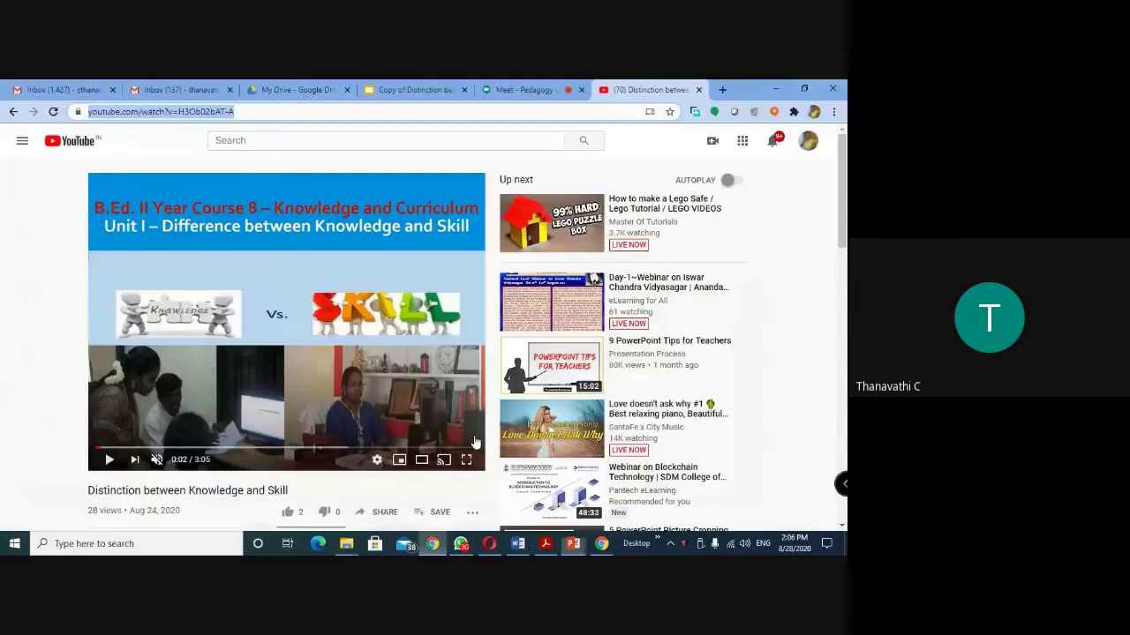
pyautogui.click(11, 111)
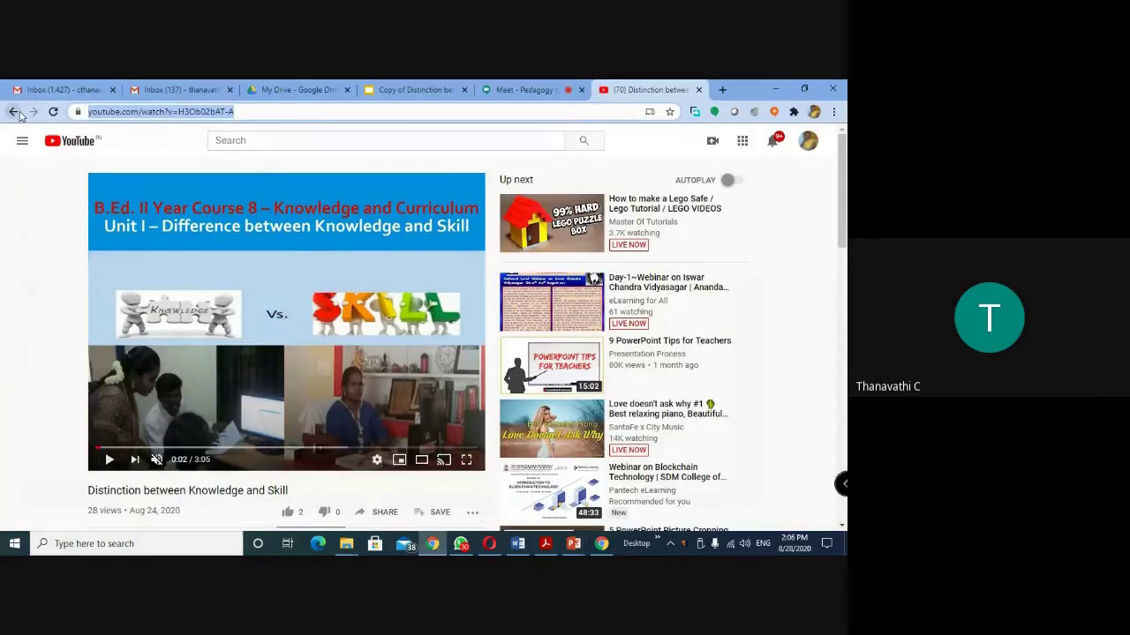
pyautogui.scroll(-3, 276, 427)
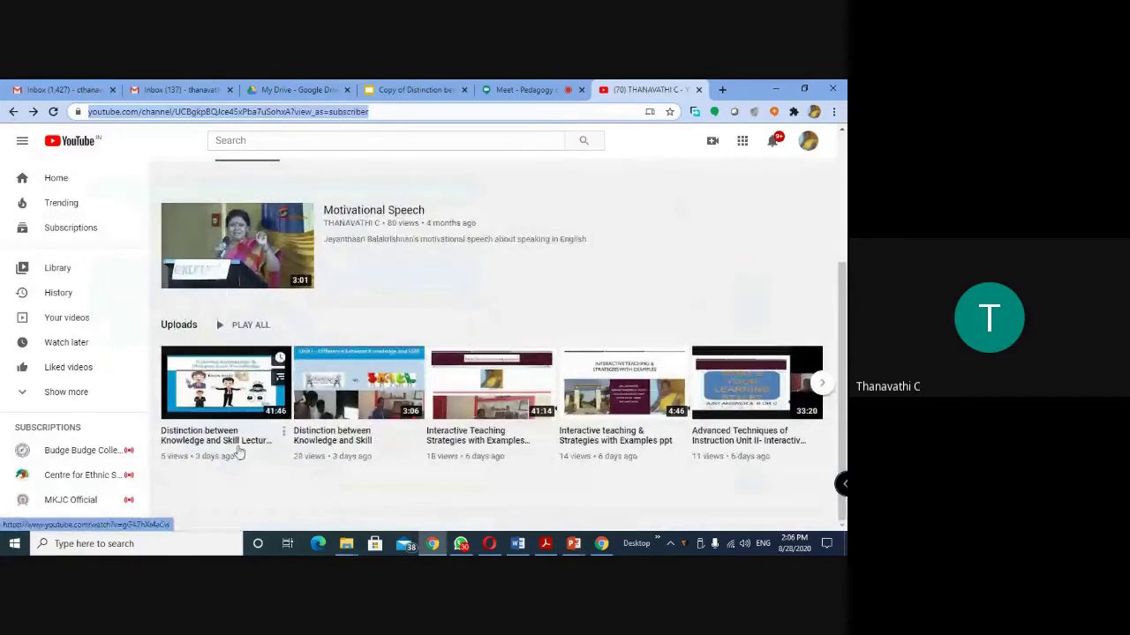
pyautogui.click(240, 398)
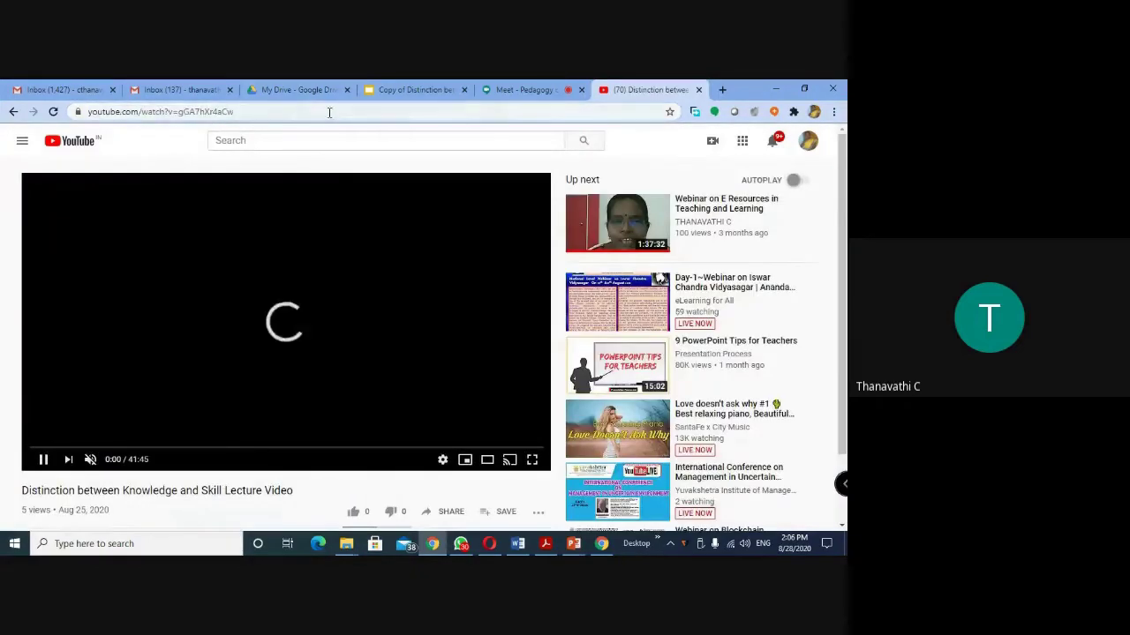
pyautogui.click(44, 460)
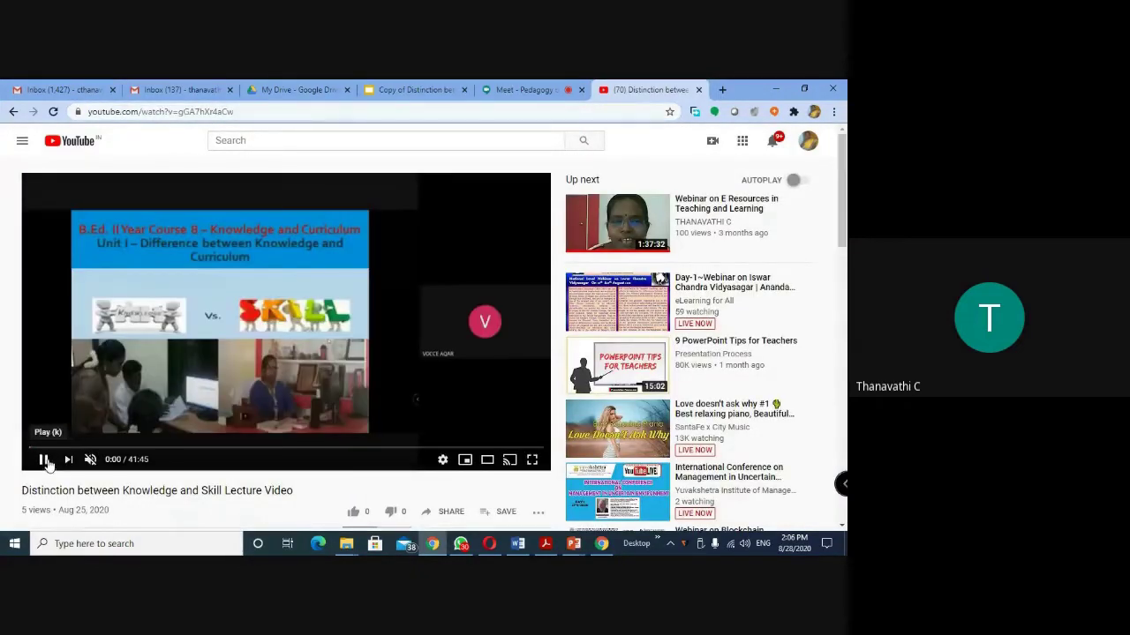
# Copy the lecture video's web address and return to PowerPoint's Insert Video dialog
pyautogui.click(306, 112)
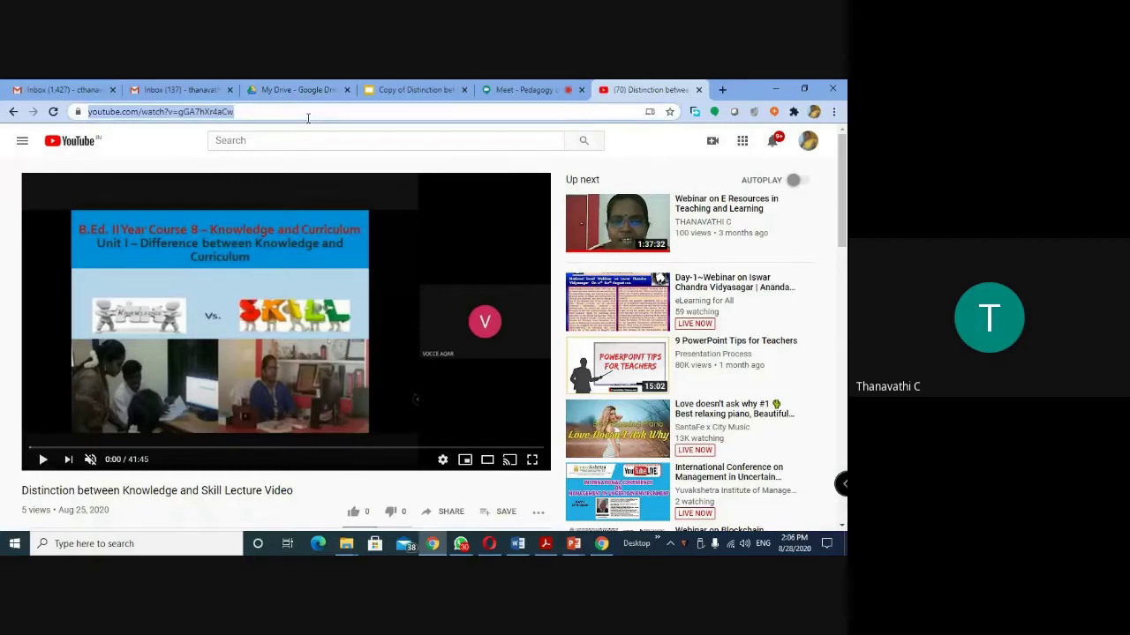
pyautogui.click(573, 543)
pyautogui.click(685, 452)
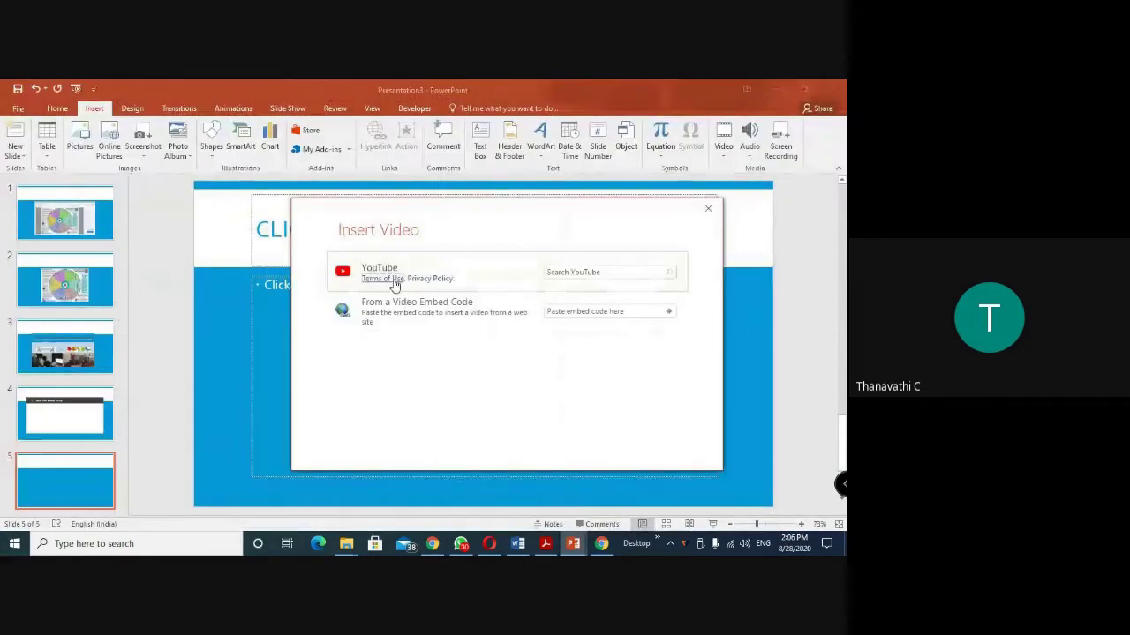
# Search YouTube with the pasted address and insert the lecture video onto slide 5
pyautogui.click(598, 272)
pyautogui.hotkey('ctrl', 'v')
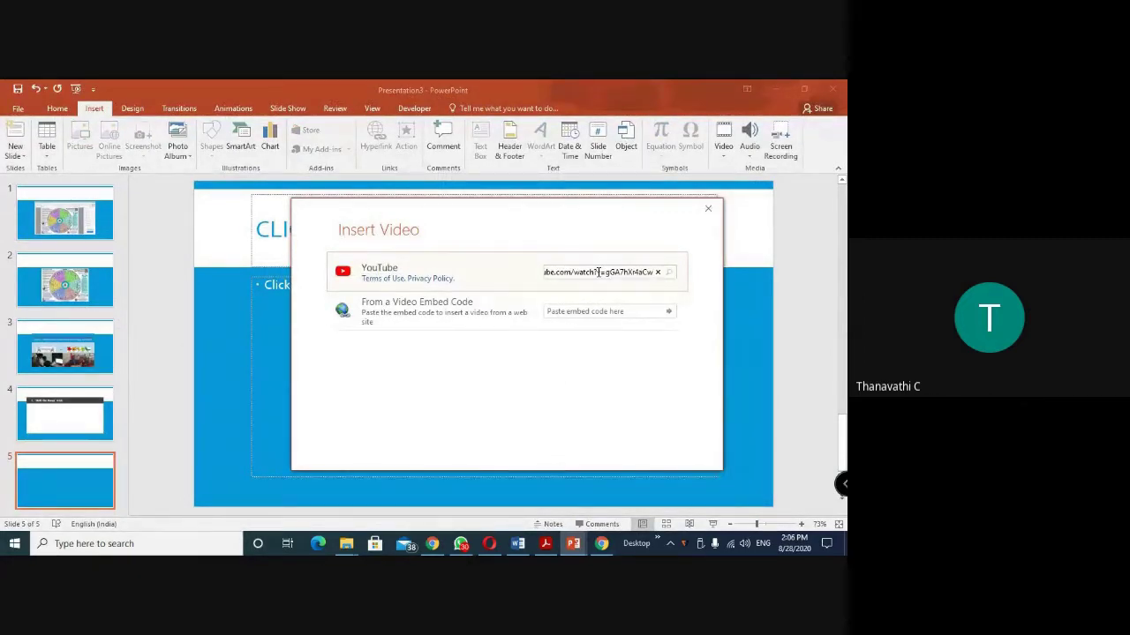
pyautogui.press('Return')
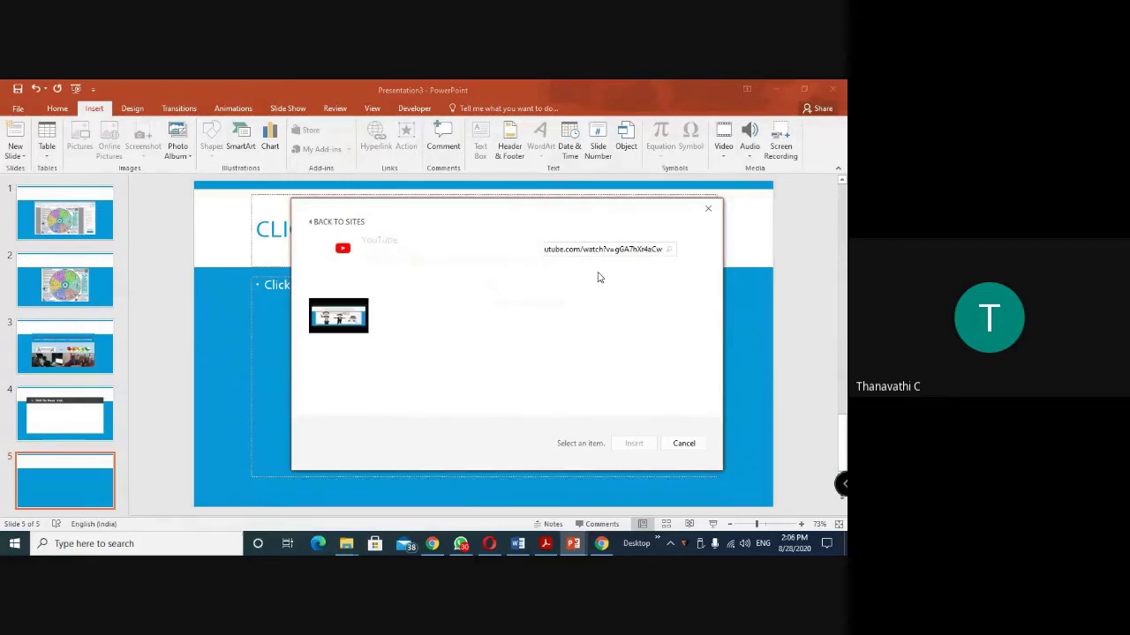
pyautogui.click(339, 322)
pyautogui.click(635, 443)
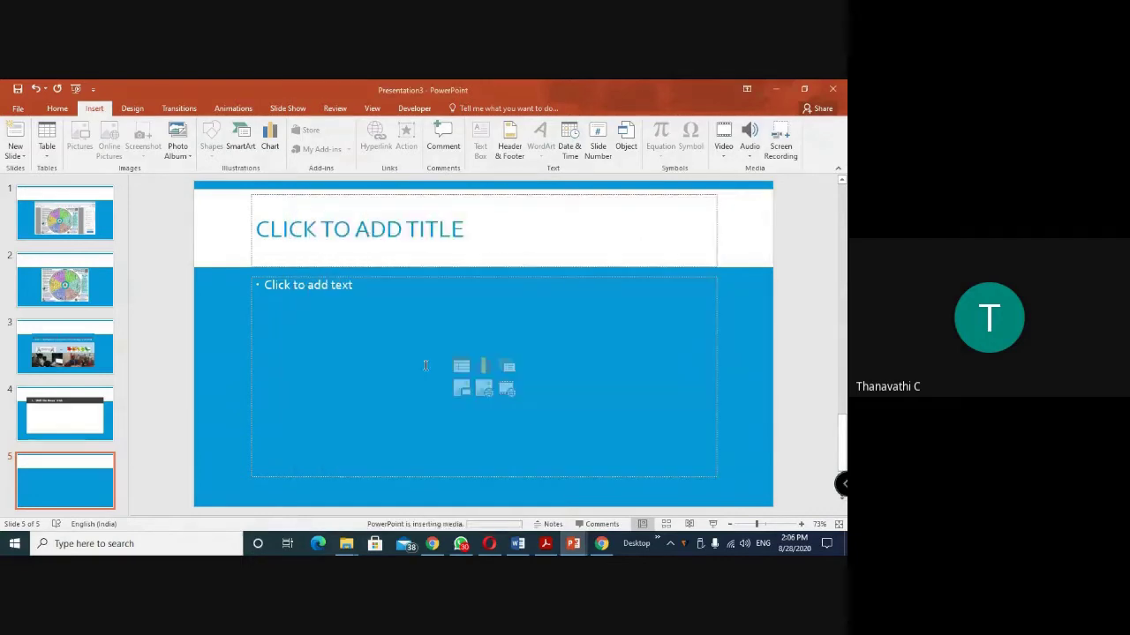
# Enlarge the video to about 4.85" by 10.7" across the blue area below the title
pyautogui.moveTo(593, 362); pyautogui.dragTo(593, 335)
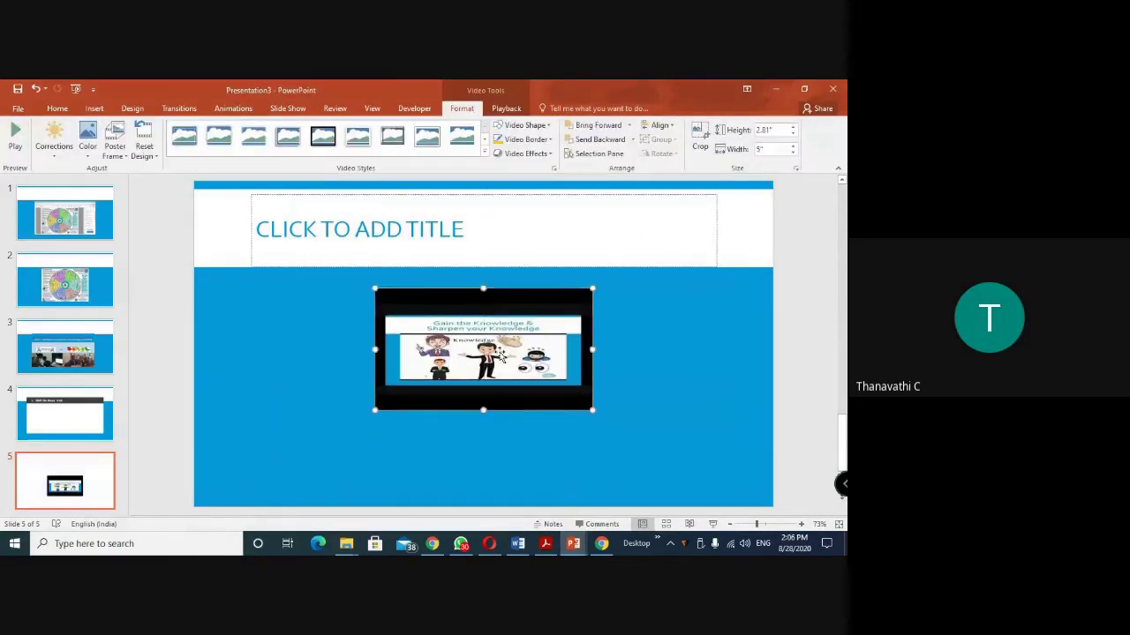
pyautogui.moveTo(375, 348); pyautogui.dragTo(252, 349)
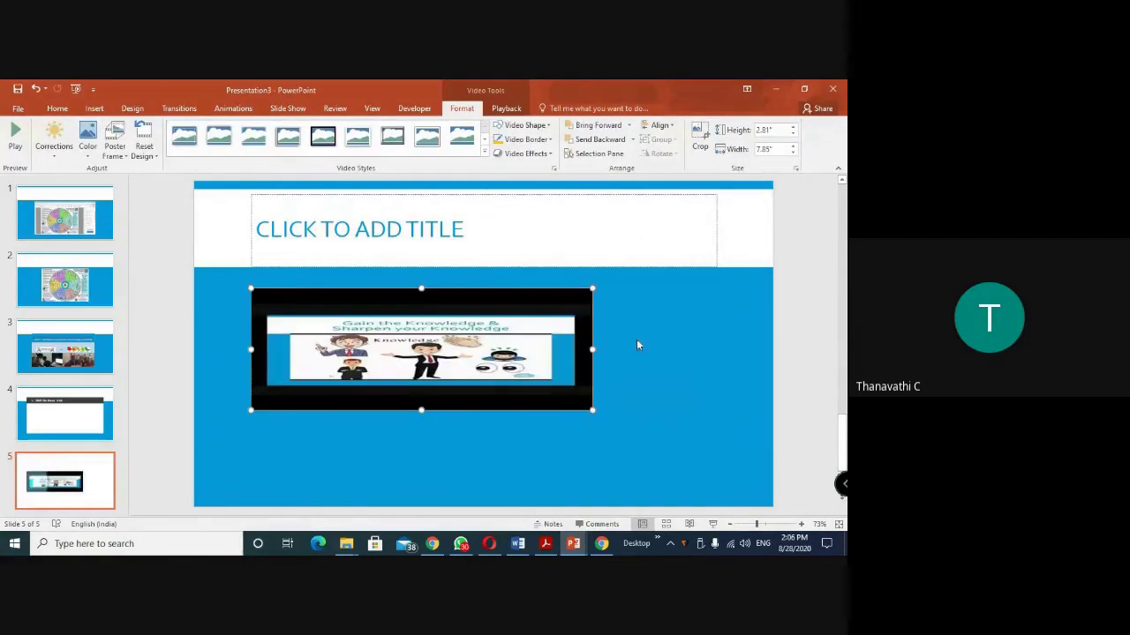
pyautogui.moveTo(593, 350); pyautogui.dragTo(715, 349)
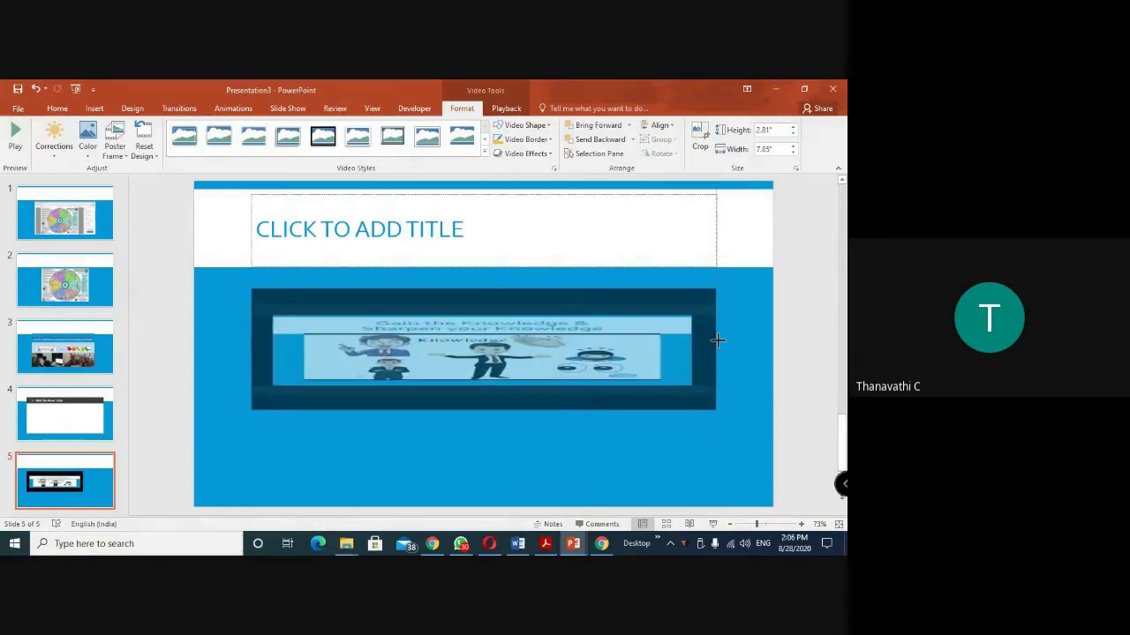
pyautogui.moveTo(483, 288); pyautogui.dragTo(482, 269)
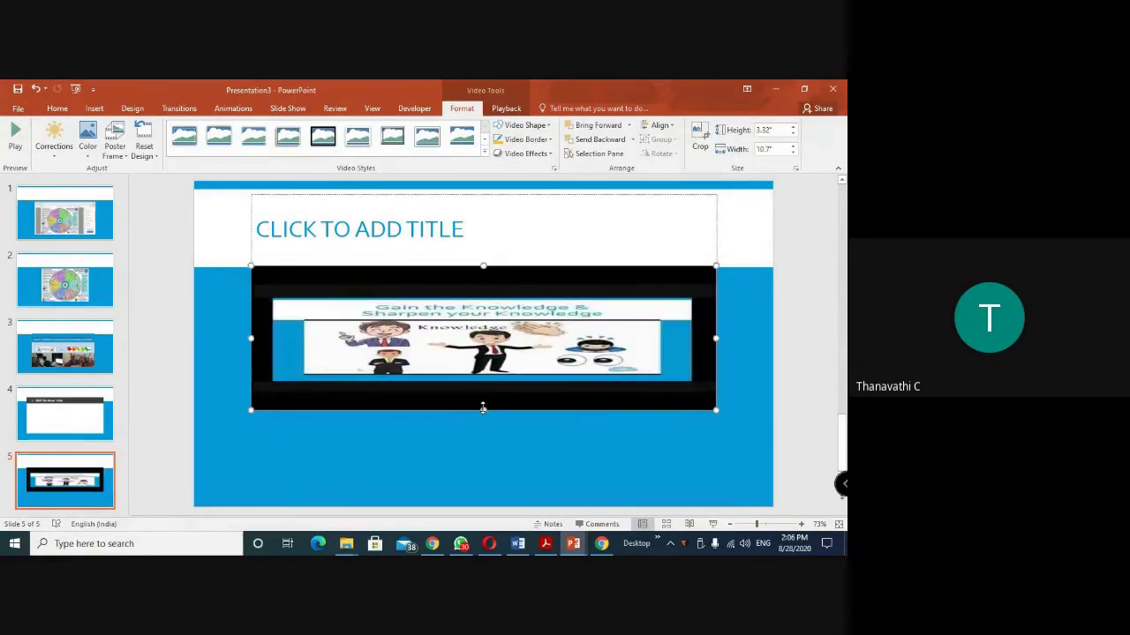
pyautogui.moveTo(483, 410); pyautogui.dragTo(494, 477)
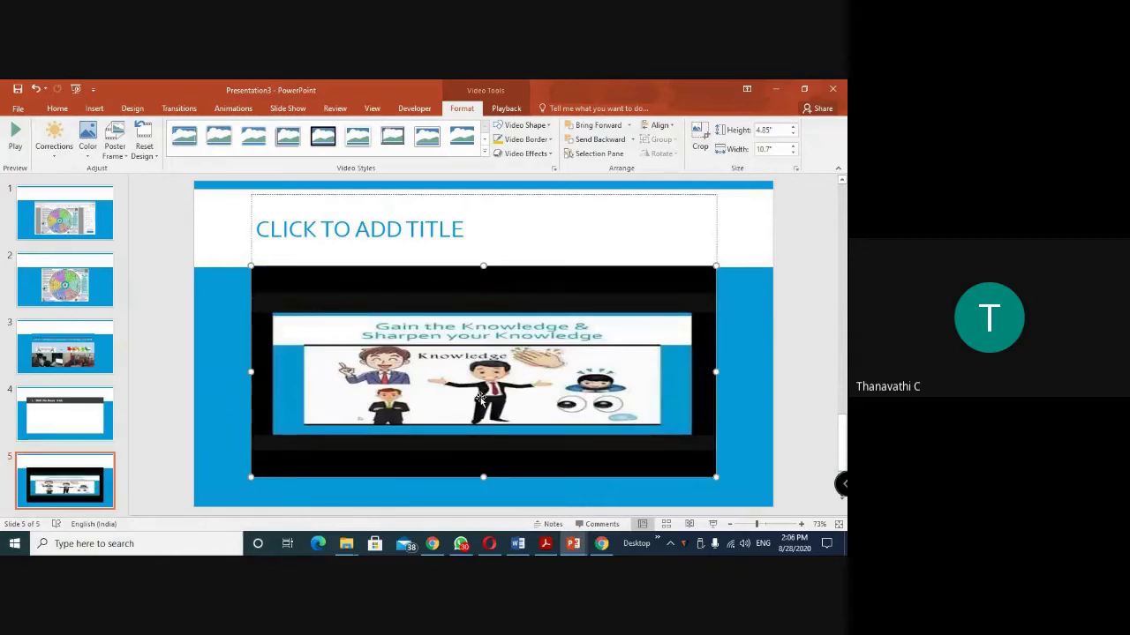
pyautogui.click(152, 487)
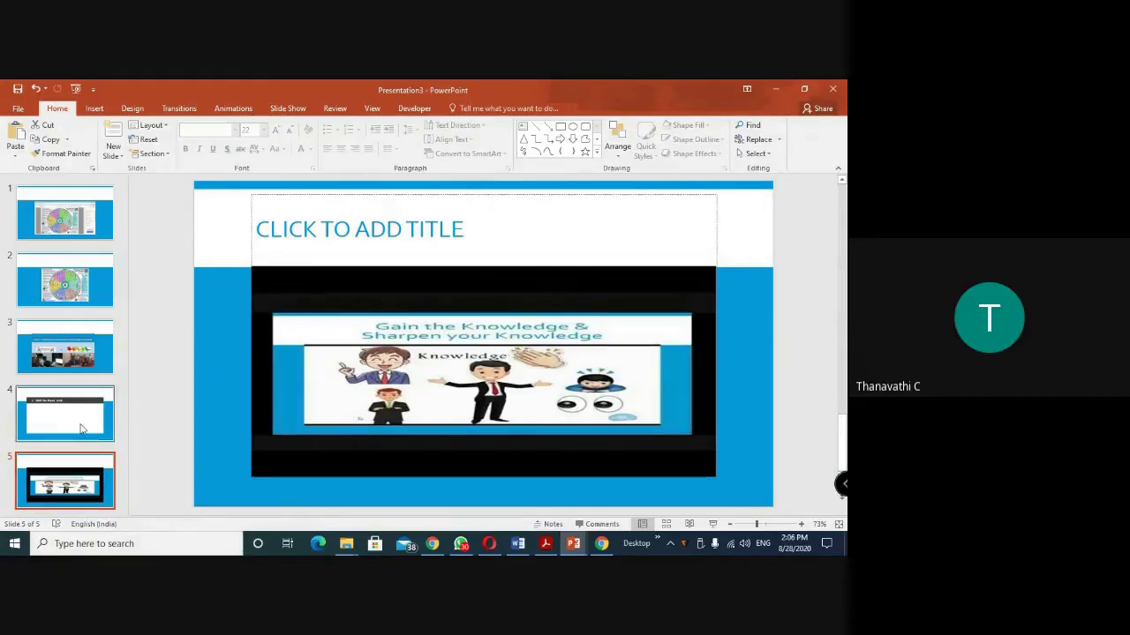
# Add a new blank Title and Content slide 6 after the lecture video slide
pyautogui.click(80, 428)
pyautogui.click(65, 481)
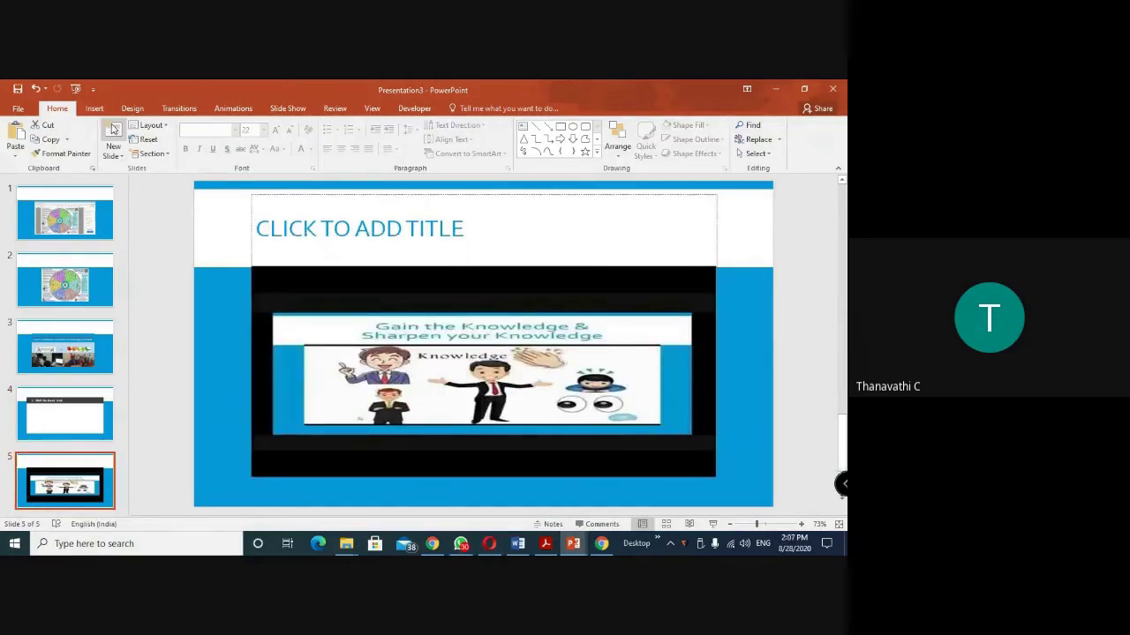
pyautogui.click(113, 131)
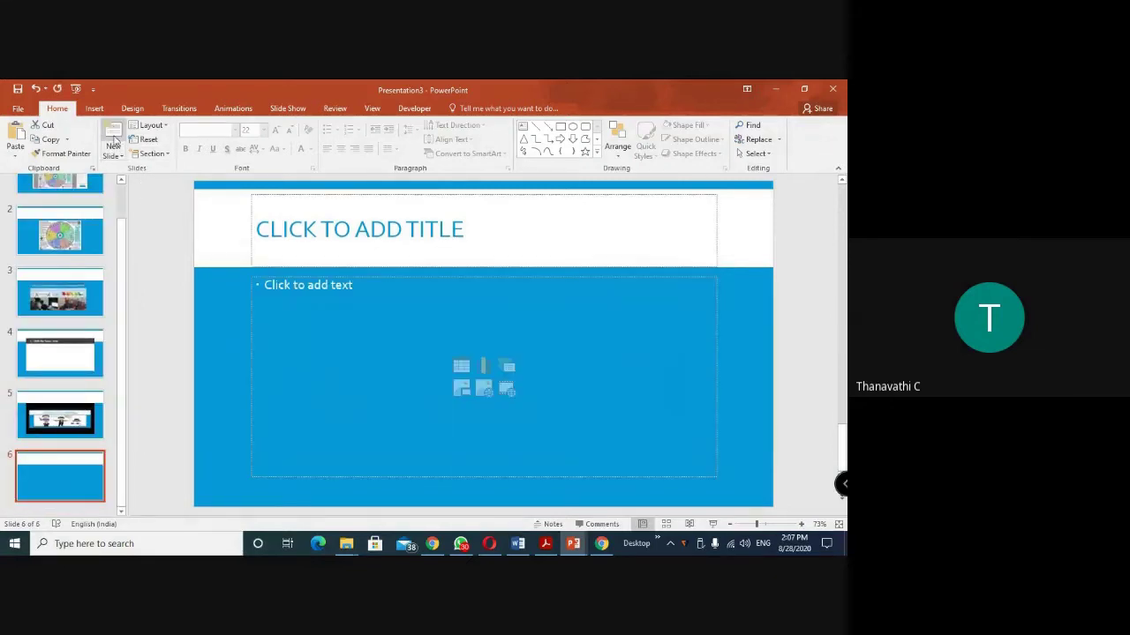
# Browse the Desktop for an audio file from the PC, then cancel without inserting one
pyautogui.click(94, 108)
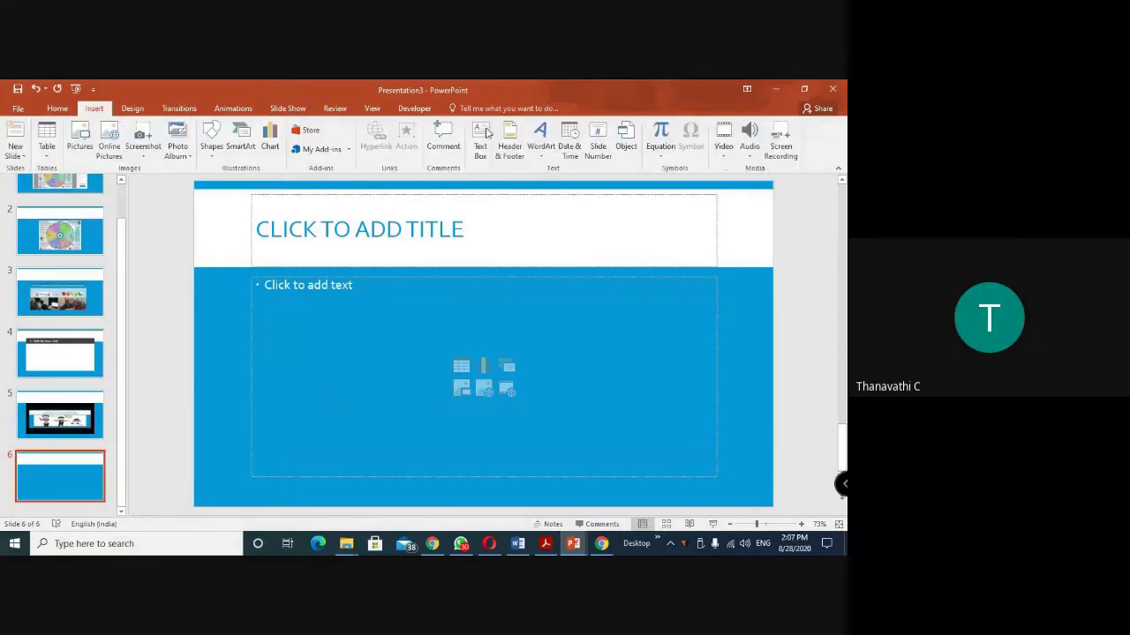
pyautogui.click(747, 159)
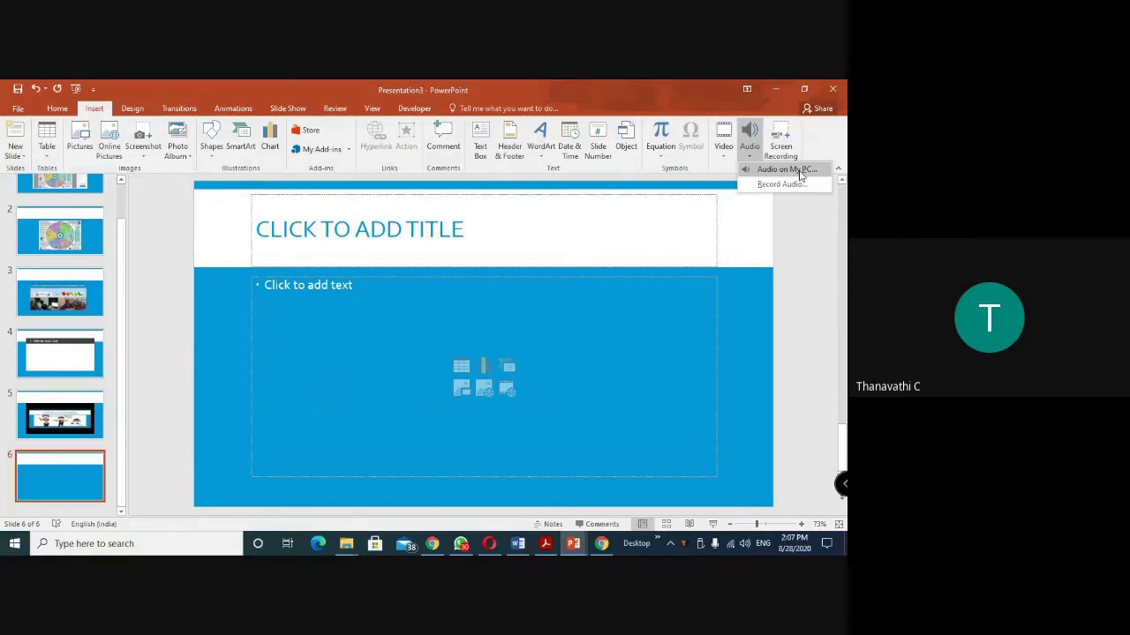
pyautogui.click(786, 171)
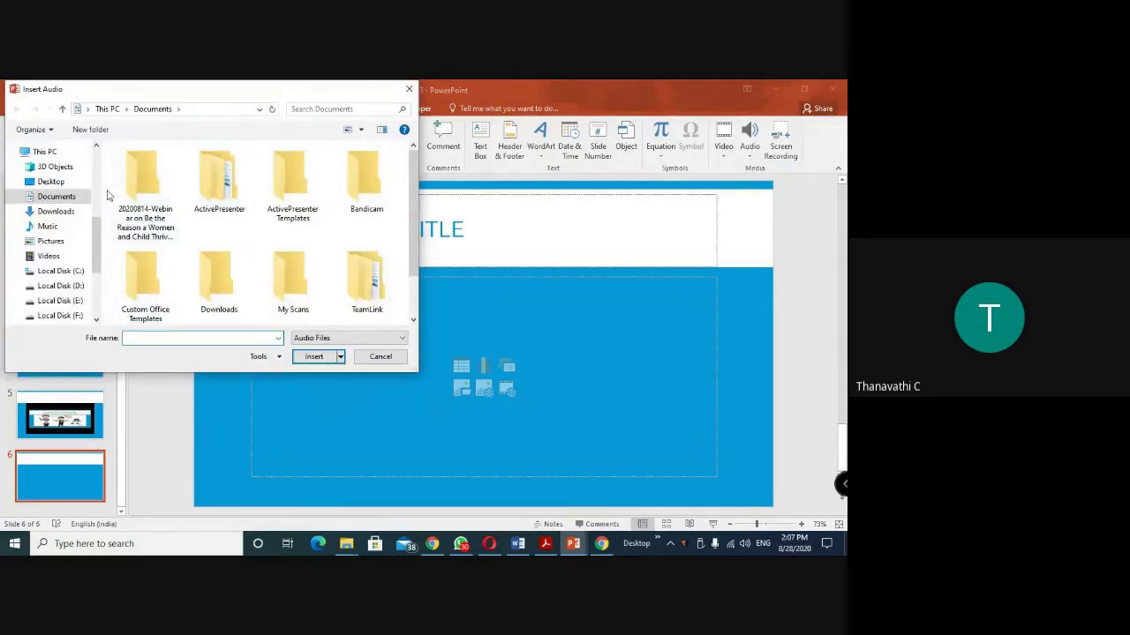
pyautogui.click(67, 183)
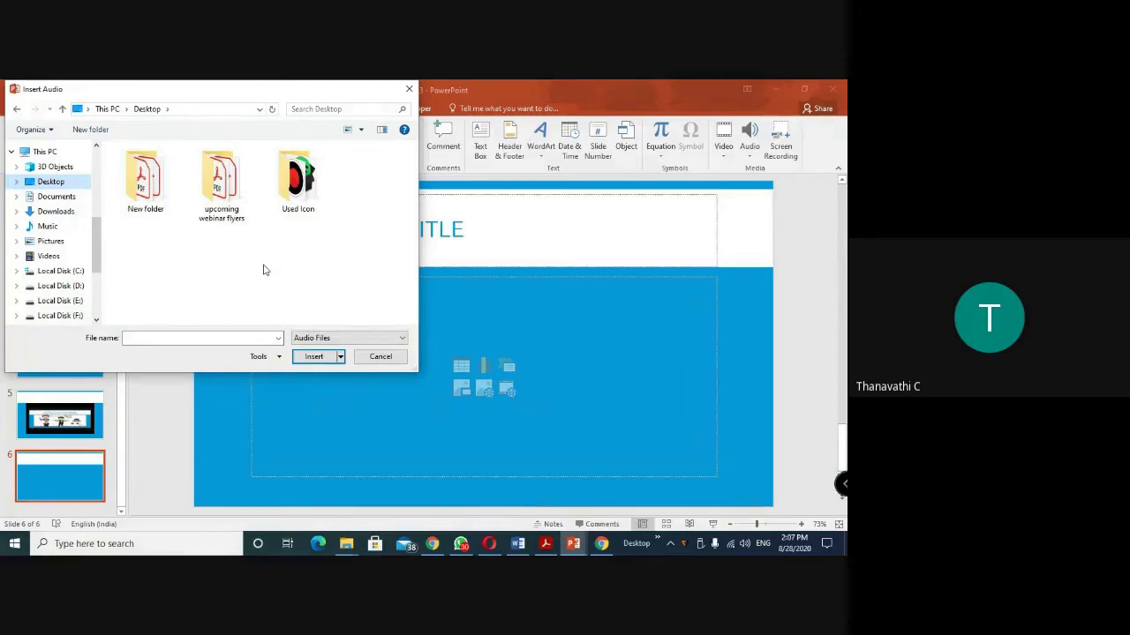
pyautogui.click(371, 358)
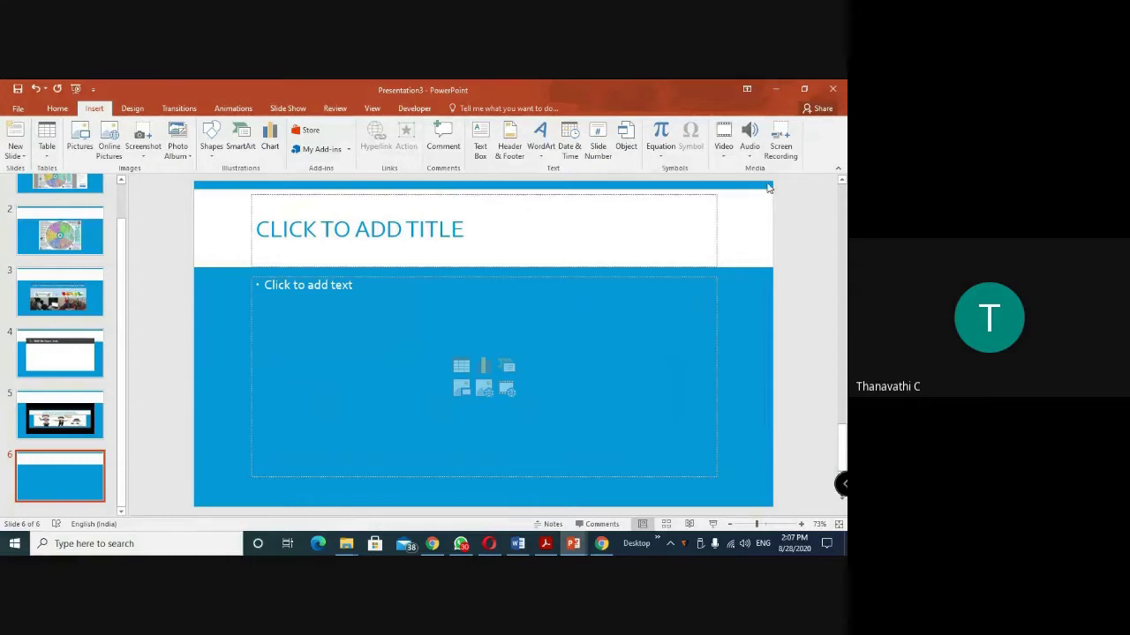
pyautogui.click(750, 149)
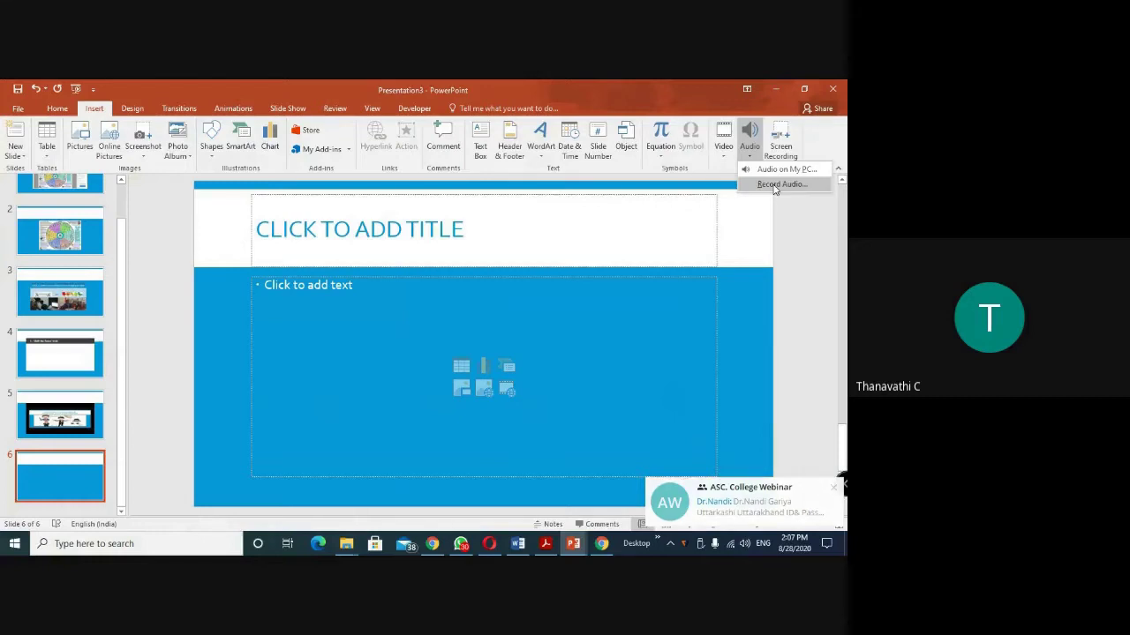
# Record a roughly 5-second voice clip, named with the presenter's name, and place it on slide 6
pyautogui.click(774, 185)
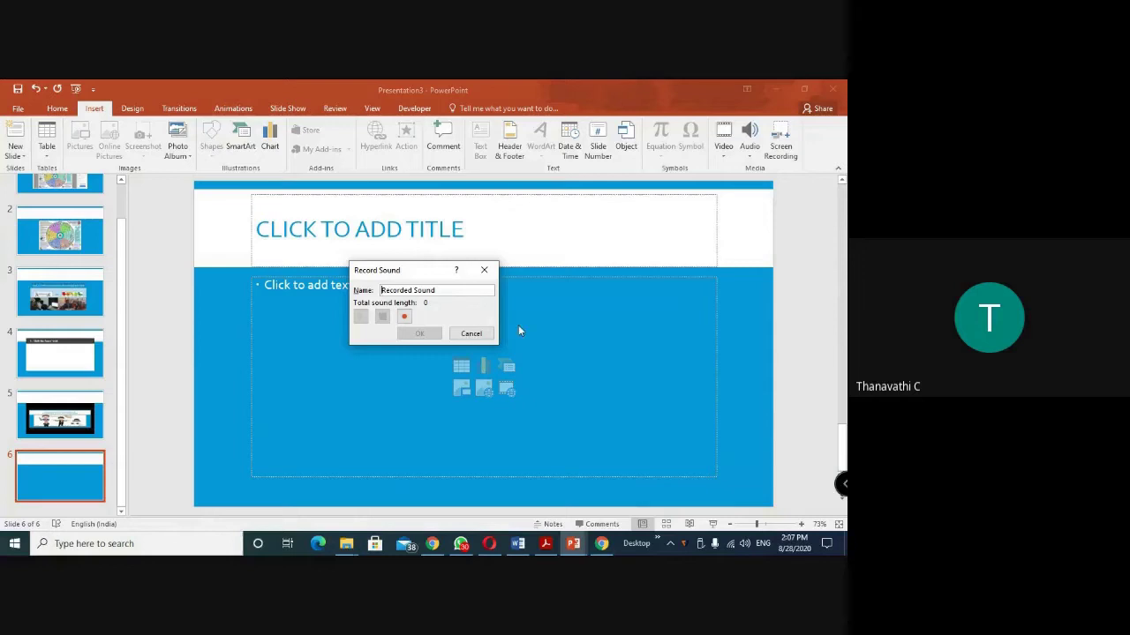
pyautogui.press('Delete')
pyautogui.press('Delete')
pyautogui.press('Delete')
pyautogui.press('Delete')
pyautogui.press('Delete')
pyautogui.press('Delete')
pyautogui.write('hana')
pyautogui.write('vathi')
pyautogui.click(405, 318)
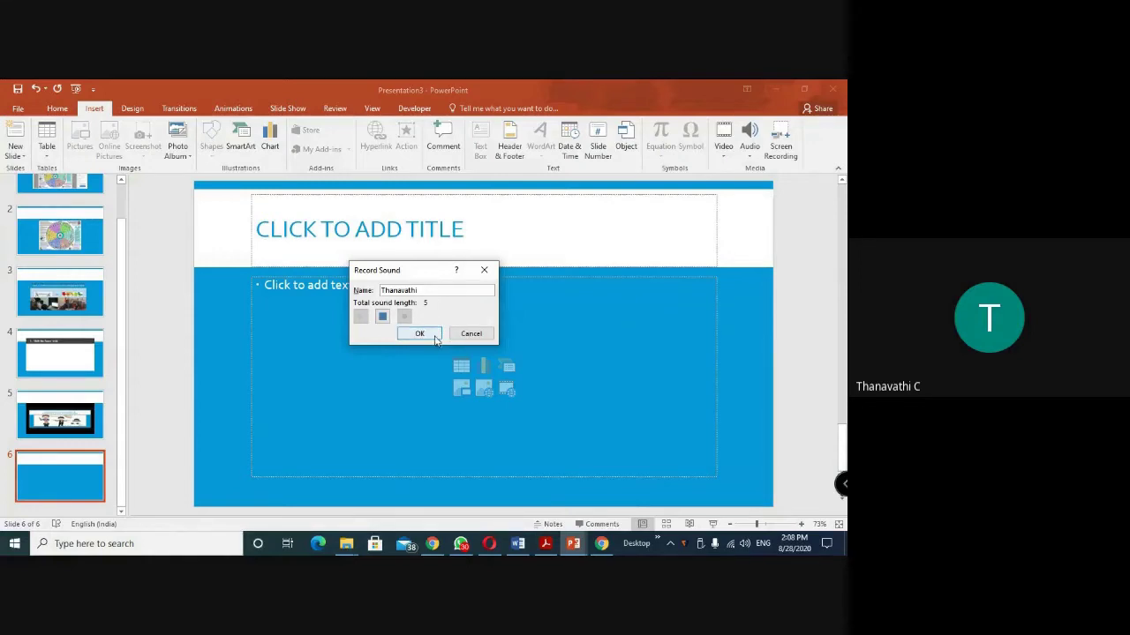
pyautogui.click(419, 333)
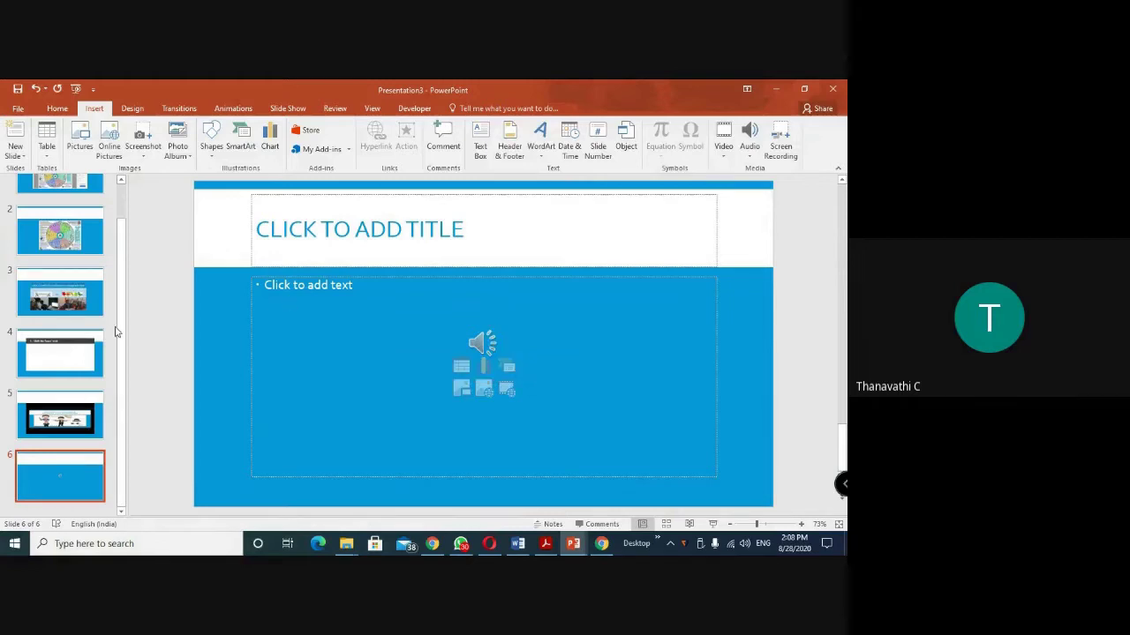
# Present the slide show from the Padagogy Wheel slide 1, then return to slide 6 for editing
pyautogui.scroll(2, 62, 282)
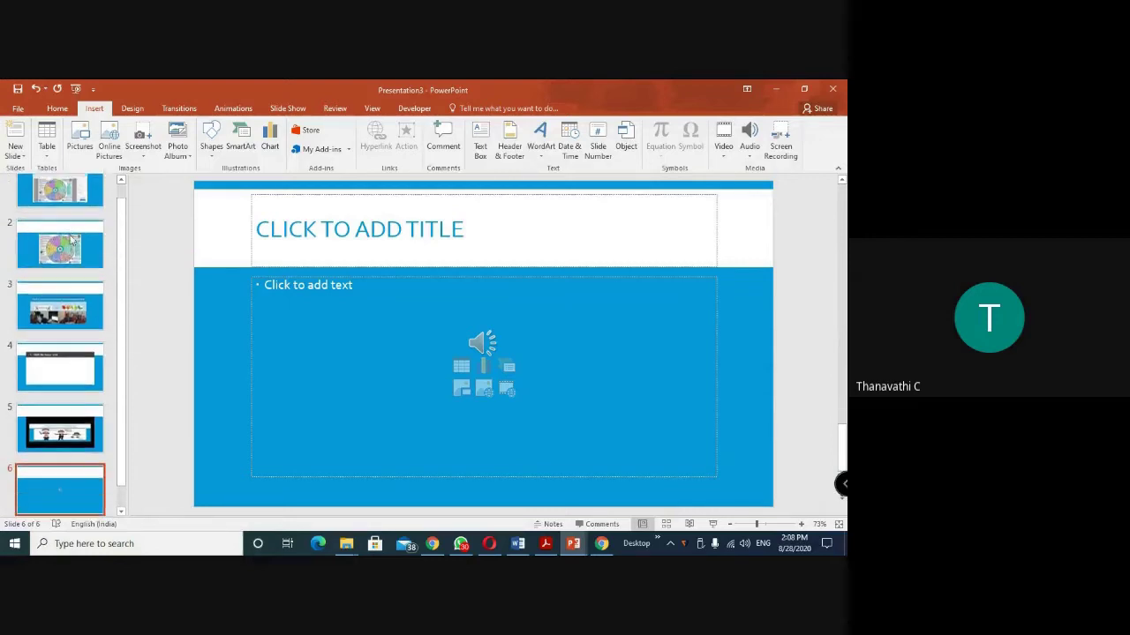
pyautogui.click(84, 210)
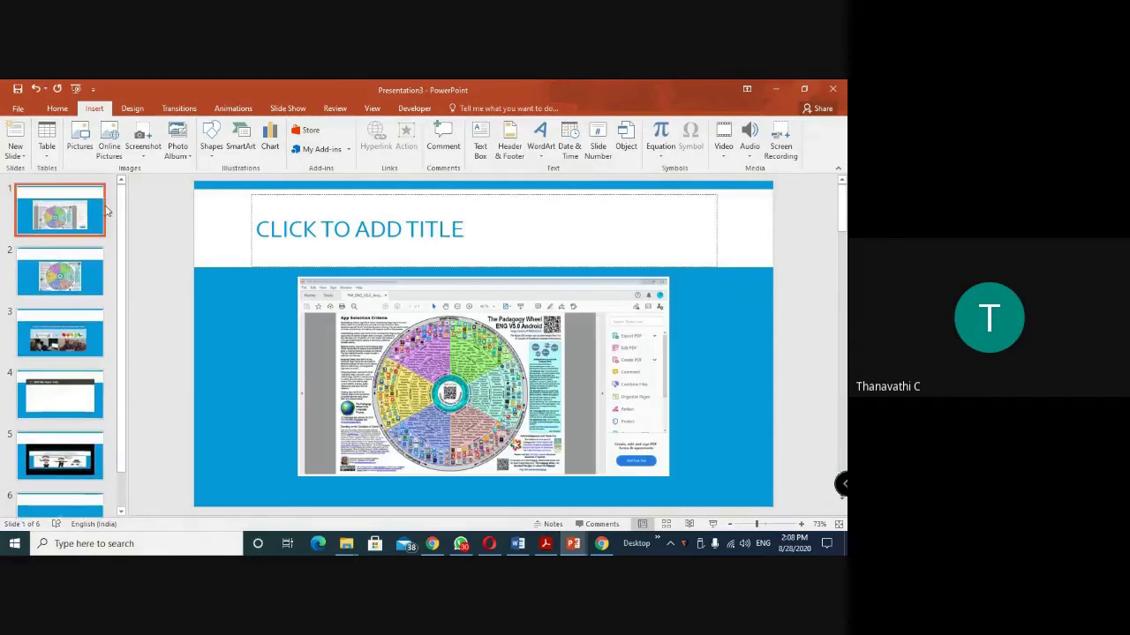
pyautogui.click(714, 524)
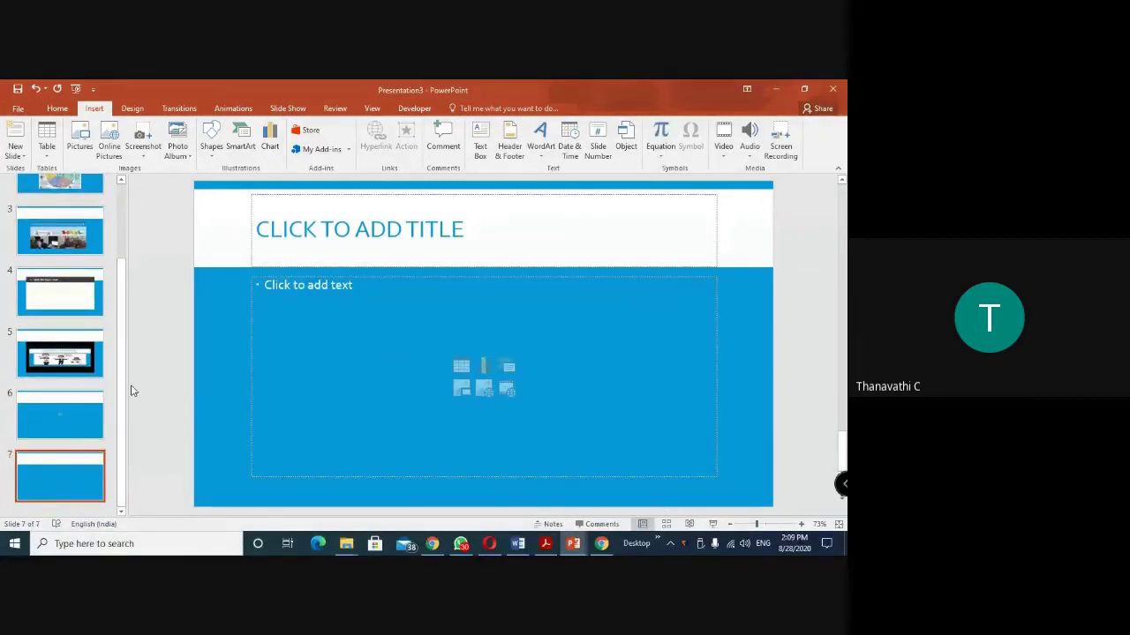
pyautogui.click(88, 415)
# Preview slide 6's audio clip, move its speaker icon to the upper right, and present slide 6
pyautogui.click(486, 345)
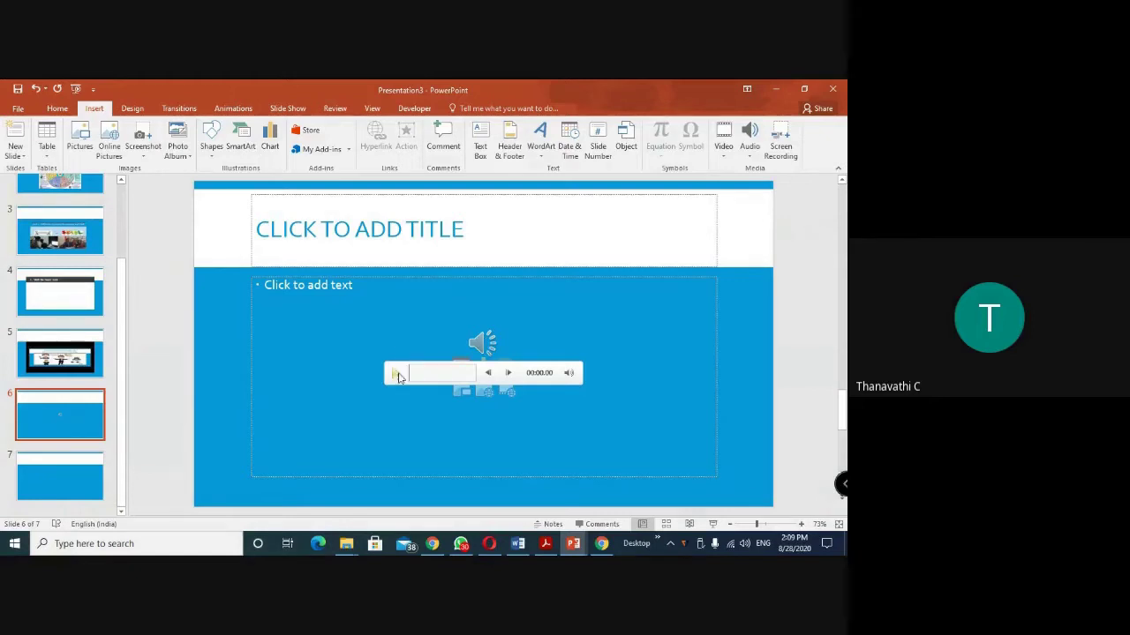
pyautogui.click(396, 374)
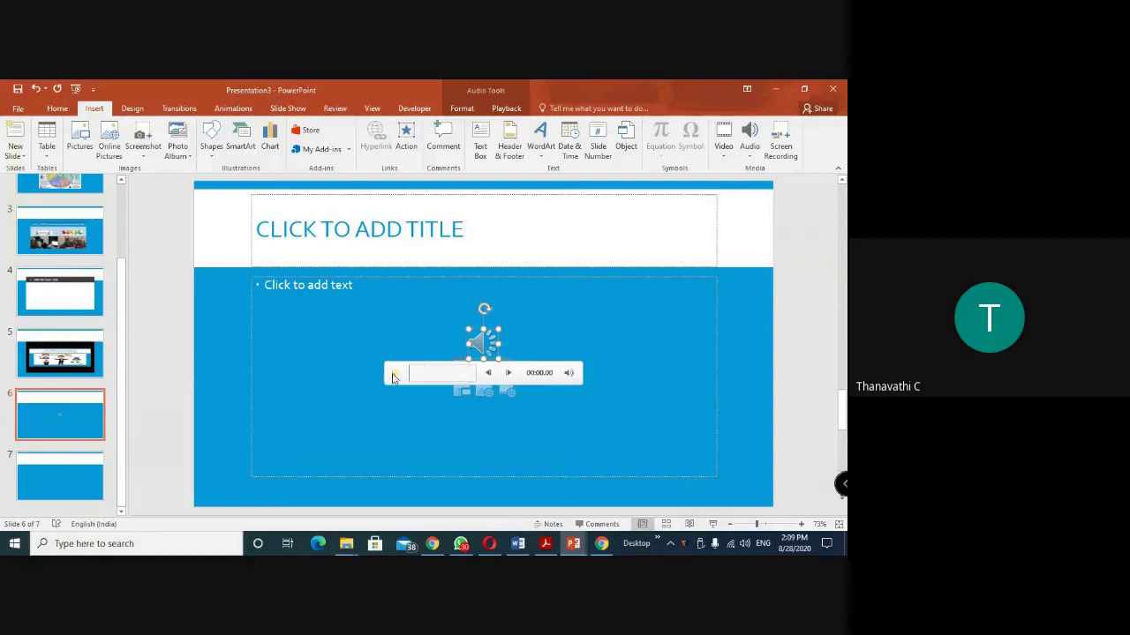
pyautogui.click(513, 332)
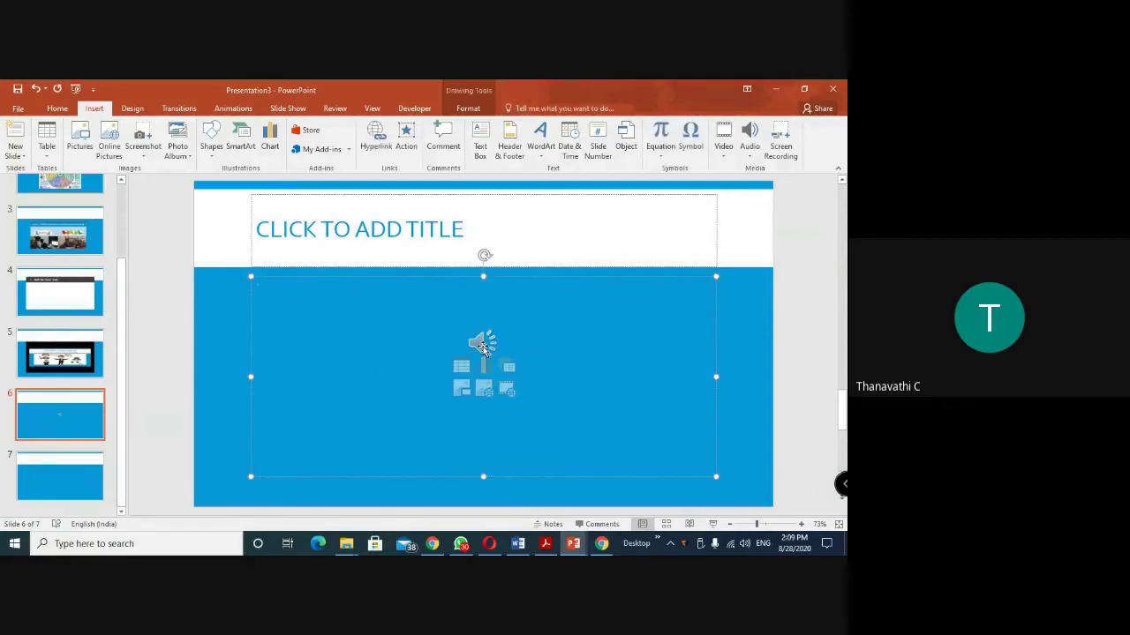
pyautogui.moveTo(483, 347)
pyautogui.mouseDown()
pyautogui.moveTo(236, 495)
pyautogui.moveTo(254, 449)
pyautogui.moveTo(654, 448)
pyautogui.moveTo(529, 333)
pyautogui.moveTo(641, 304)
pyautogui.moveTo(662, 311)
pyautogui.mouseUp()
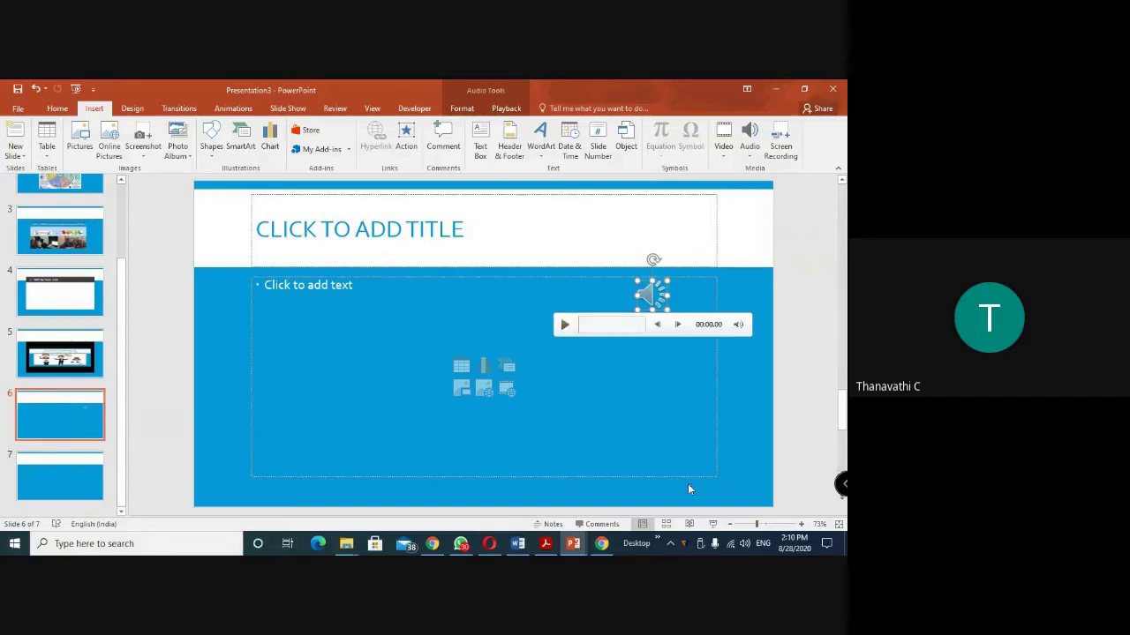
pyautogui.click(713, 525)
pyautogui.moveTo(666, 246)
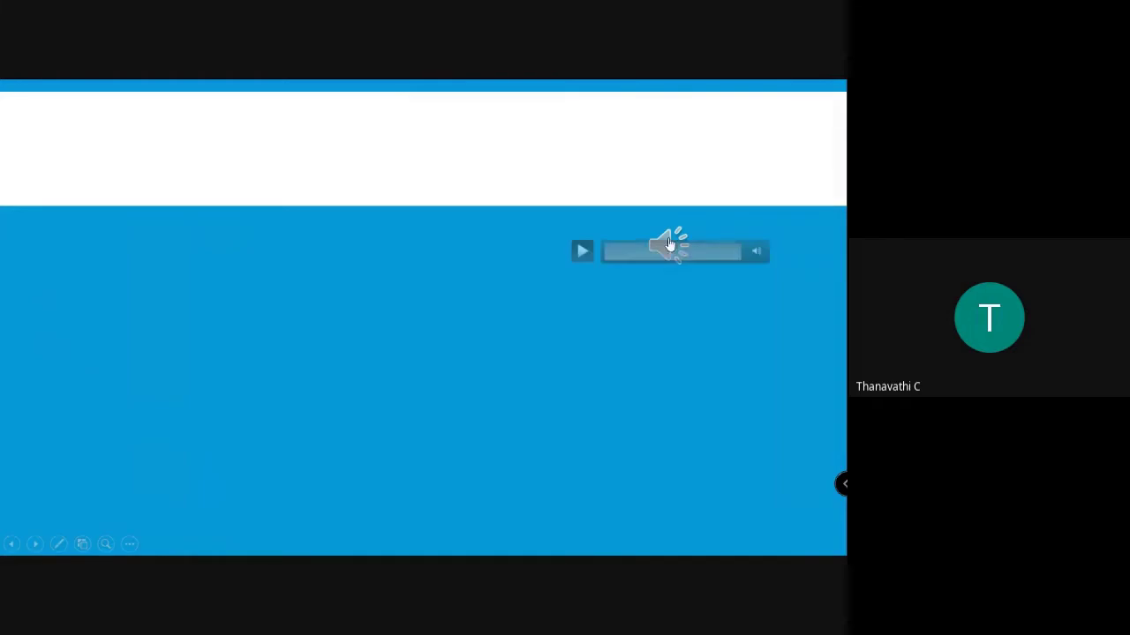
# Play the recorded clip in the slide show, then exit back to editing slide 6
pyautogui.click(582, 251)
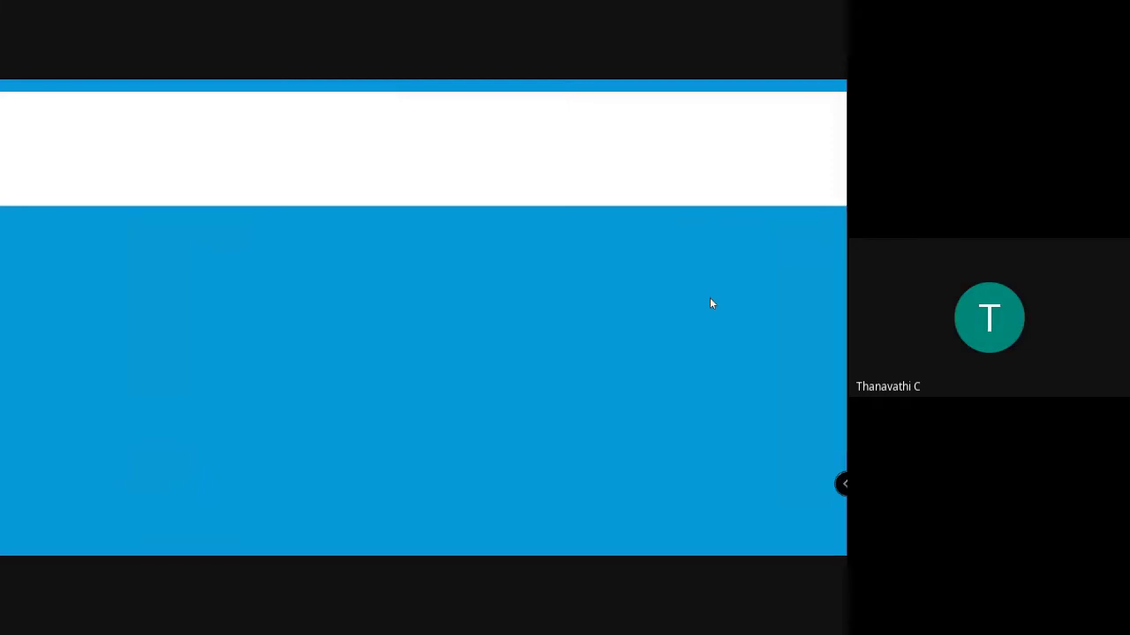
pyautogui.press('Escape')
pyautogui.click(78, 427)
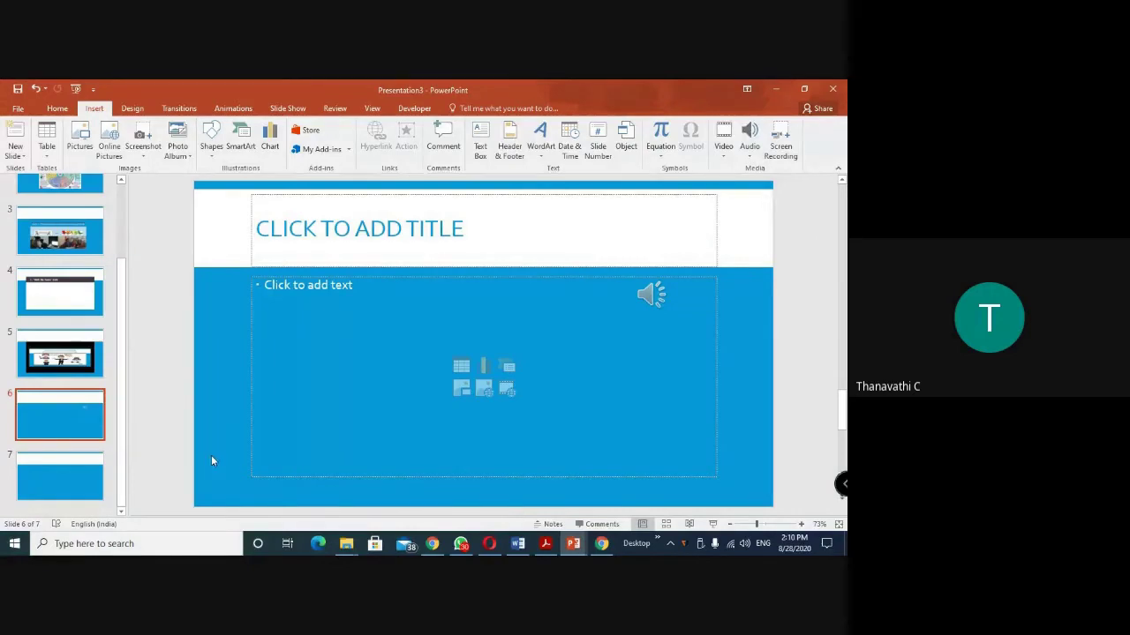
# On slide 7, start a screen recording with audio of the YouTube video player area
pyautogui.click(86, 492)
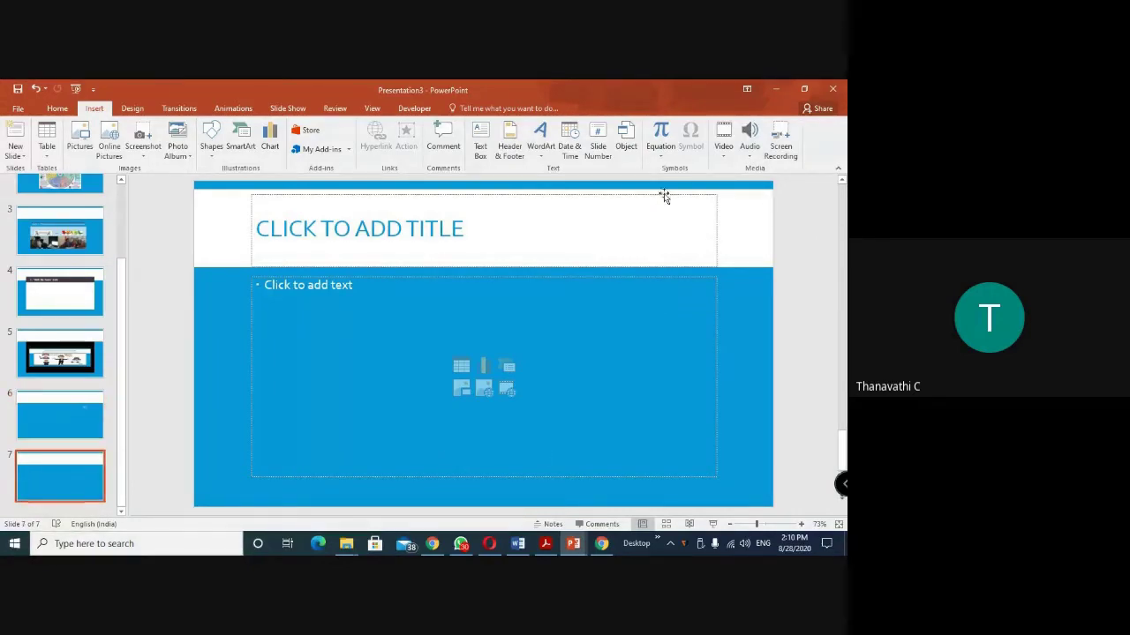
pyautogui.click(780, 150)
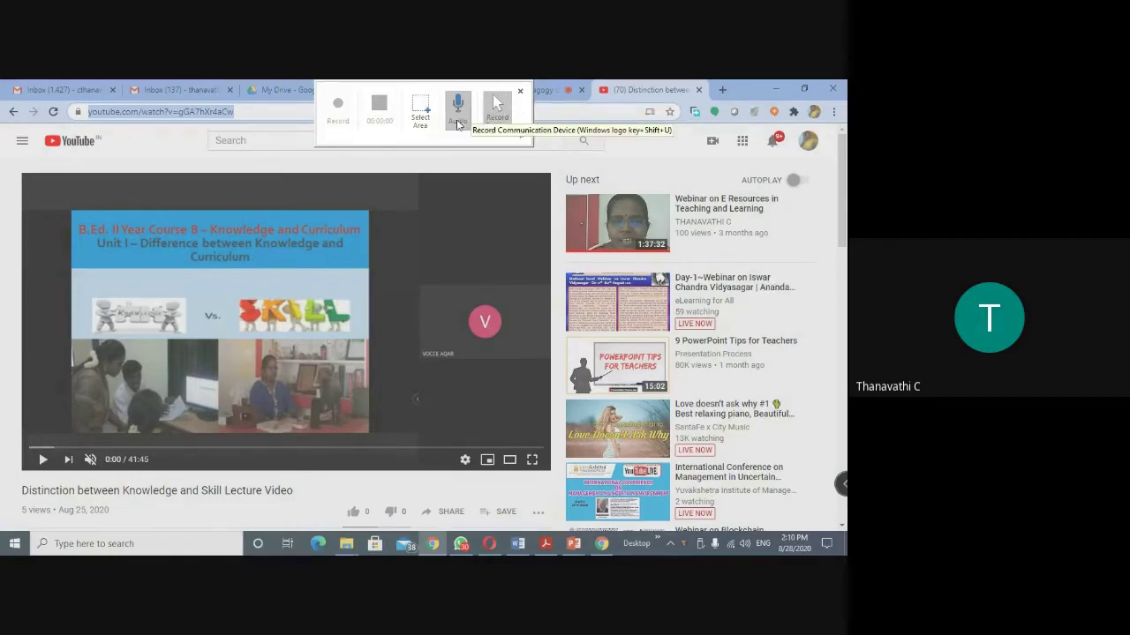
pyautogui.click(457, 123)
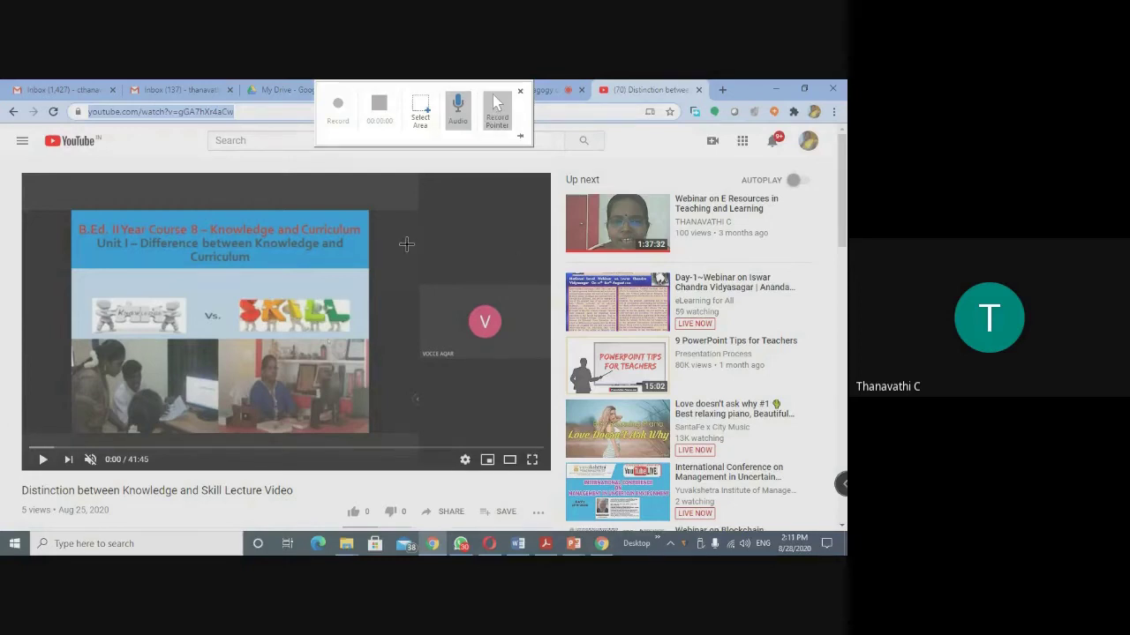
pyautogui.click(422, 115)
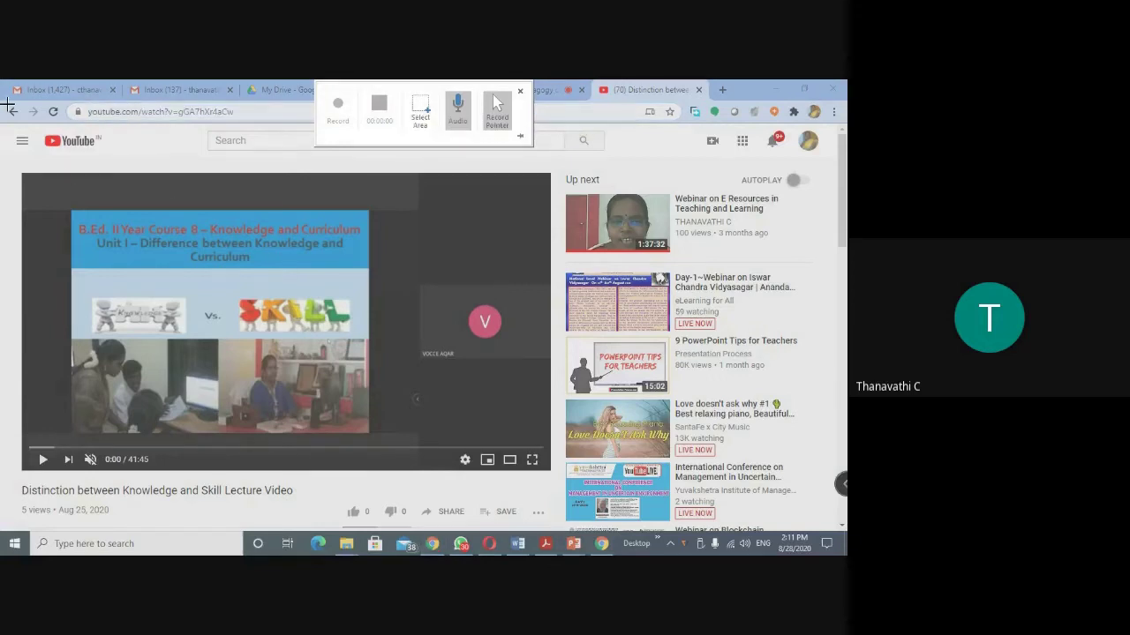
pyautogui.moveTo(21, 171)
pyautogui.mouseDown()
pyautogui.moveTo(514, 201)
pyautogui.moveTo(547, 470)
pyautogui.mouseUp()
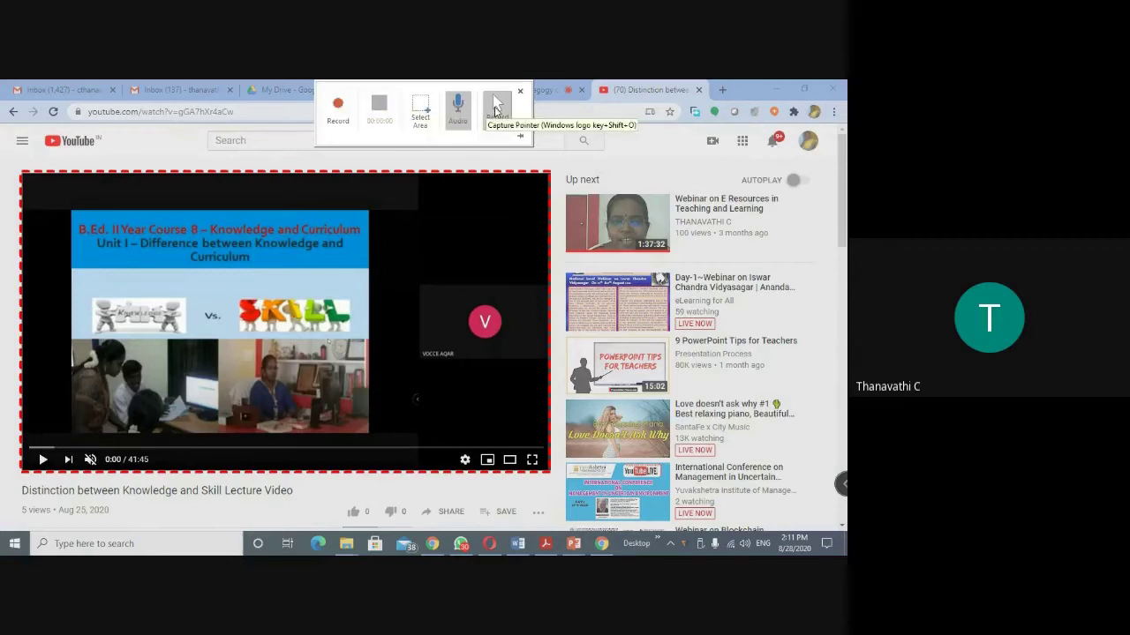
pyautogui.click(494, 105)
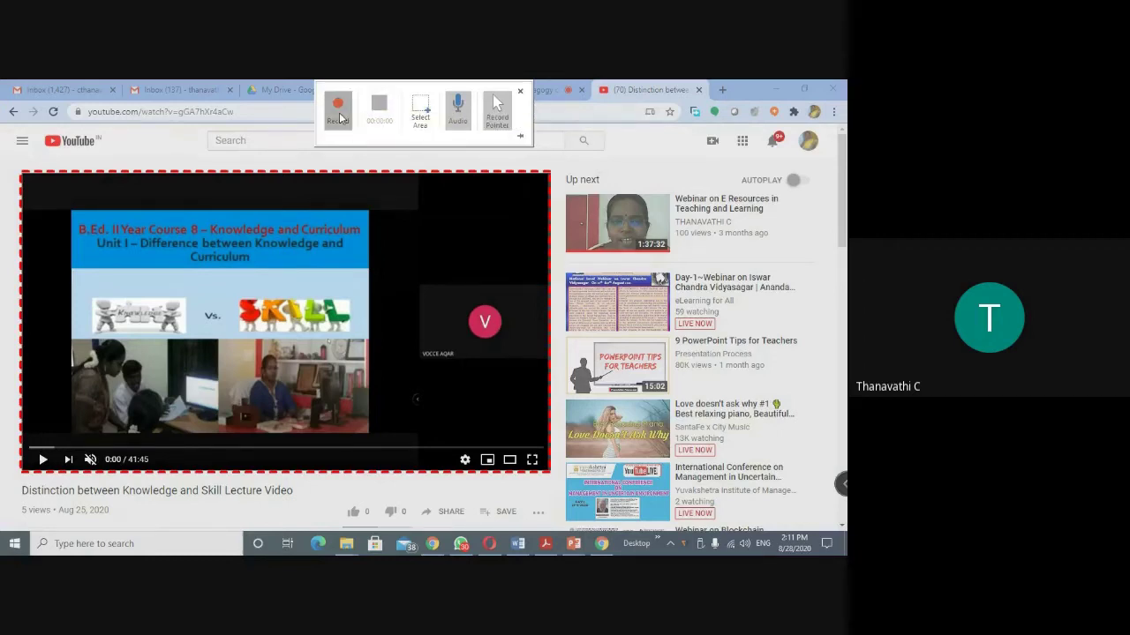
pyautogui.click(338, 110)
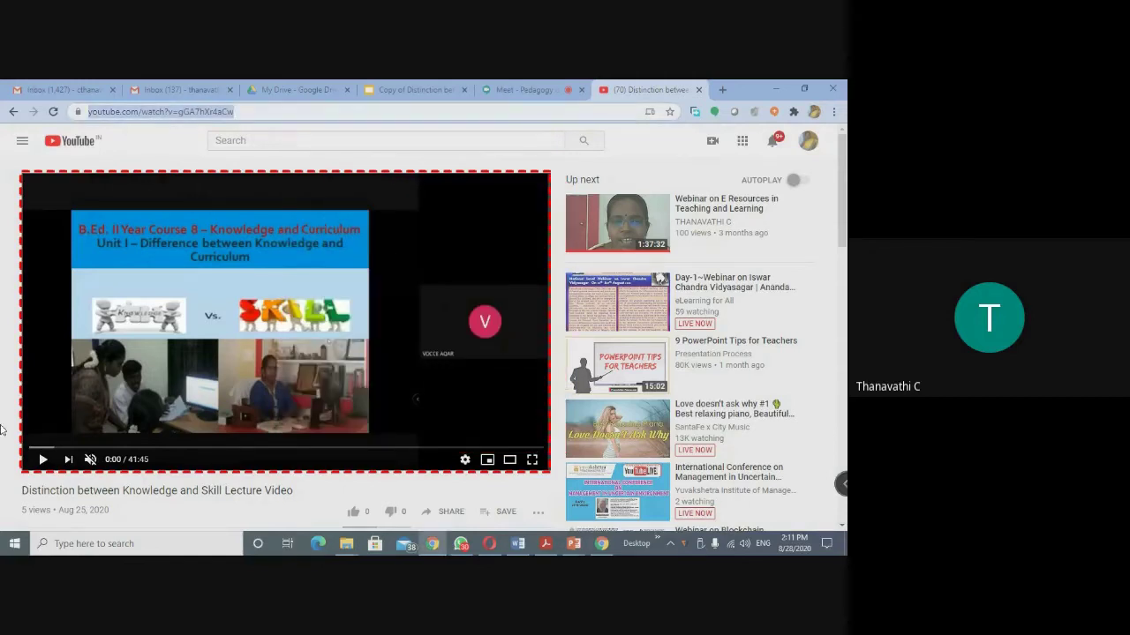
# Play the lecture video, skipping ahead to about 6:30 and 11:14 while toggling mute
pyautogui.click(42, 460)
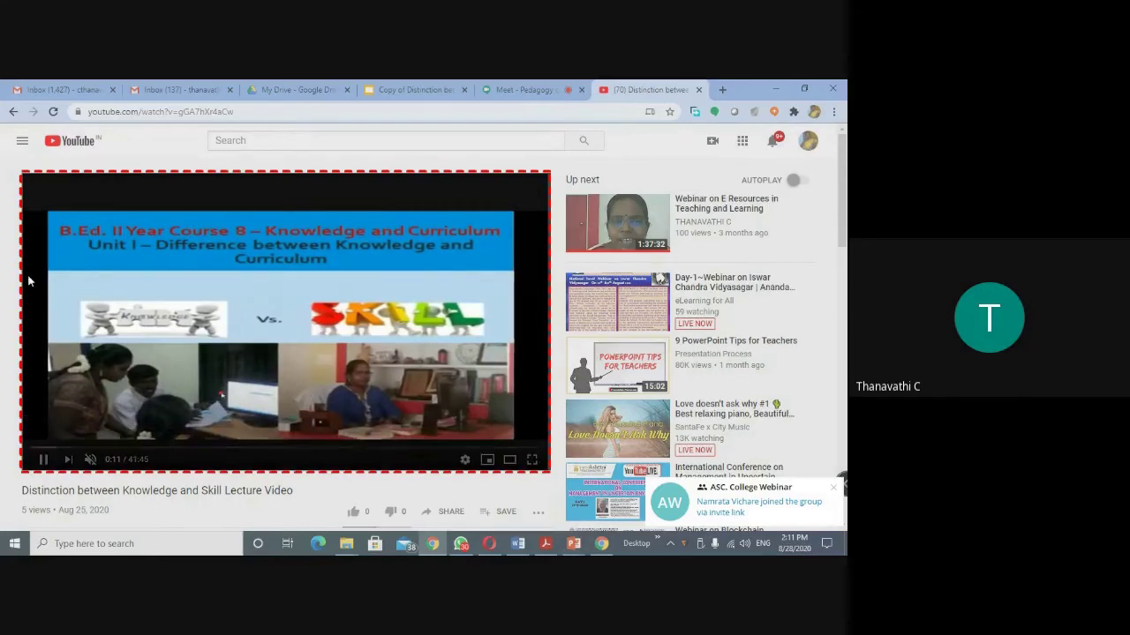
pyautogui.click(91, 459)
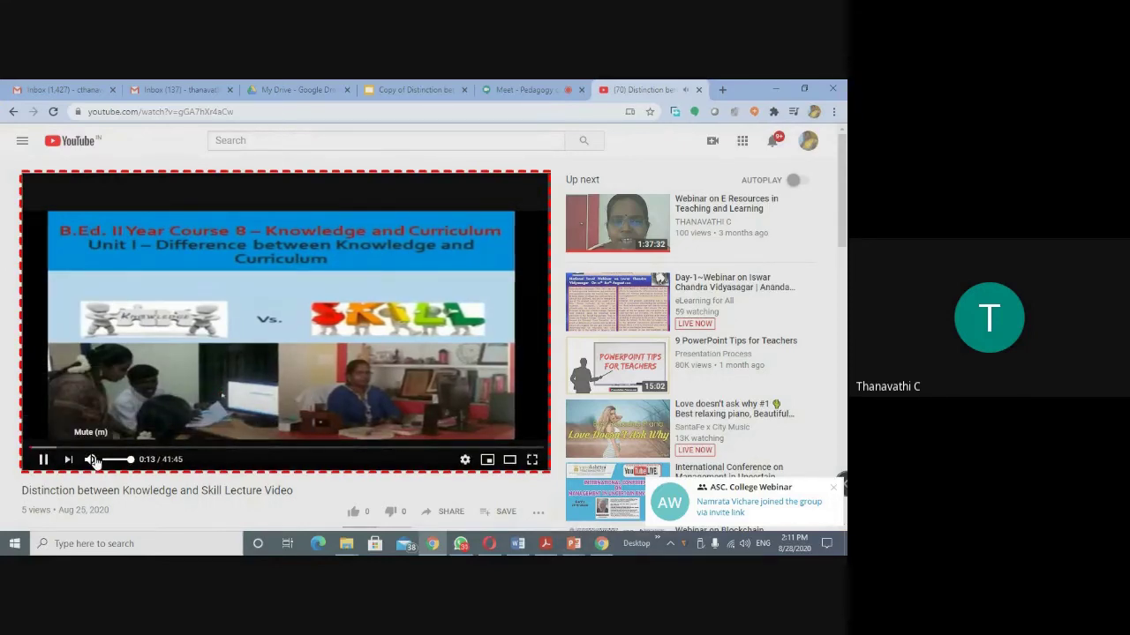
pyautogui.click(91, 460)
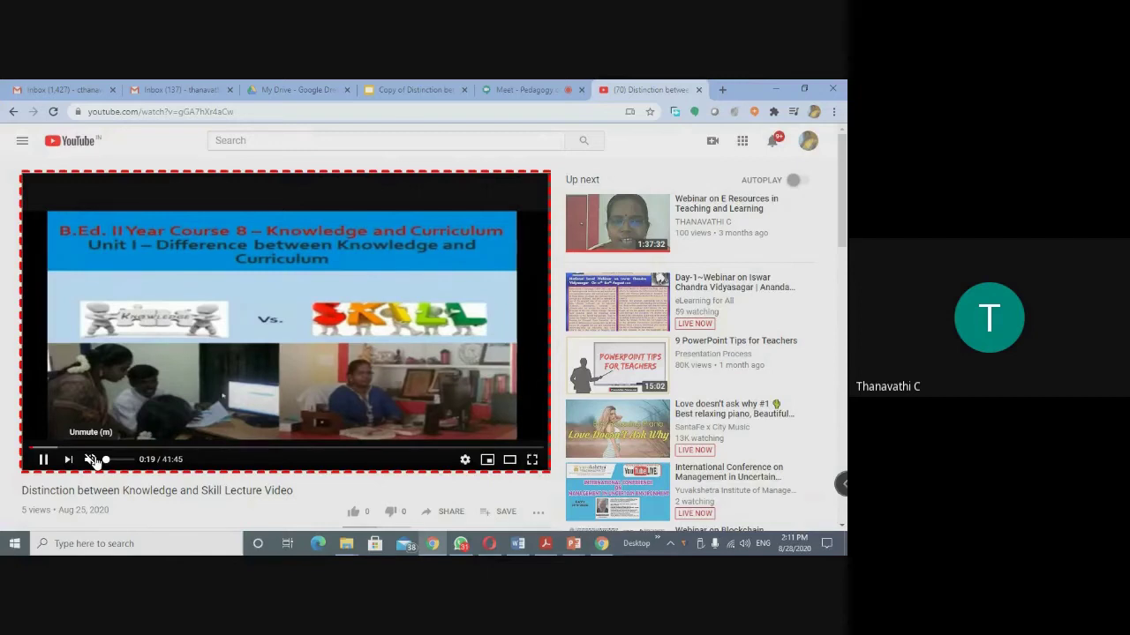
pyautogui.click(110, 449)
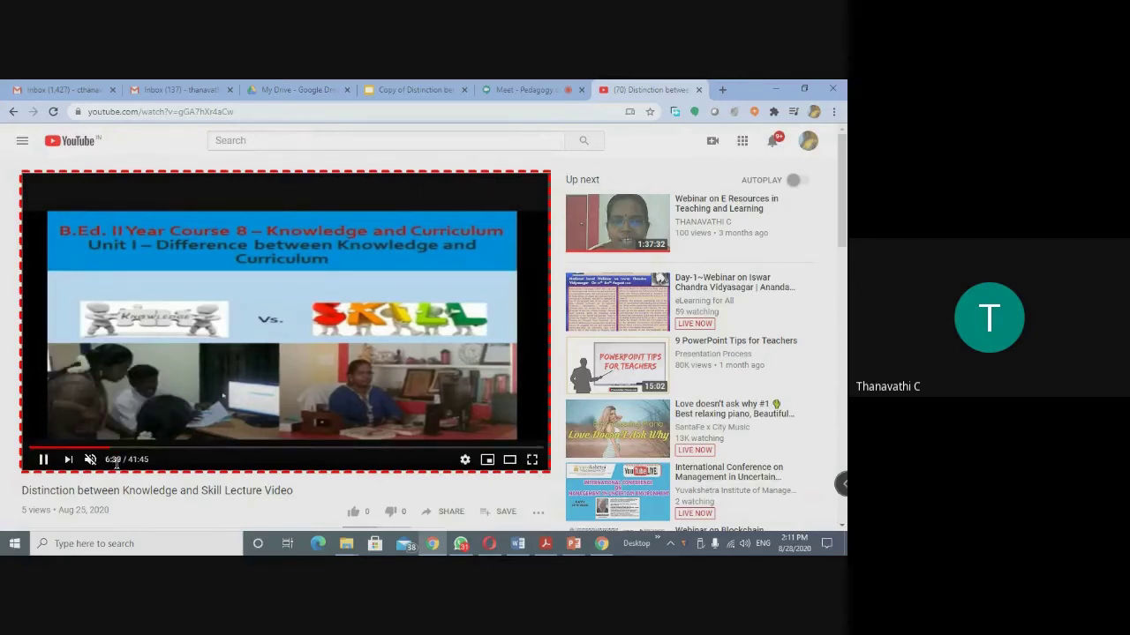
pyautogui.click(90, 459)
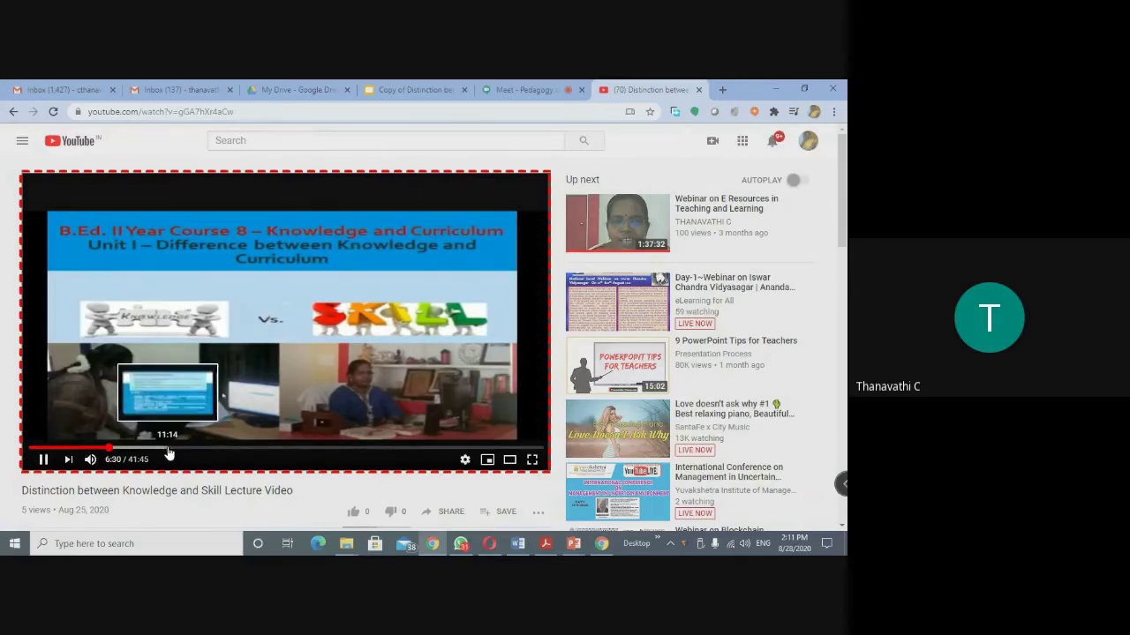
pyautogui.click(169, 449)
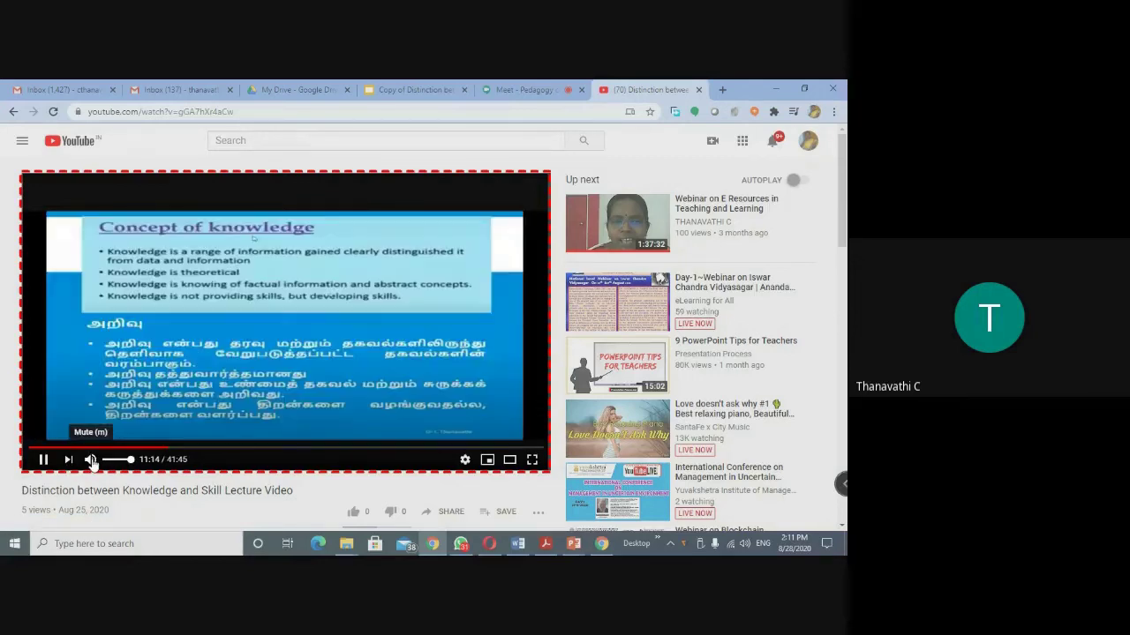
pyautogui.click(91, 460)
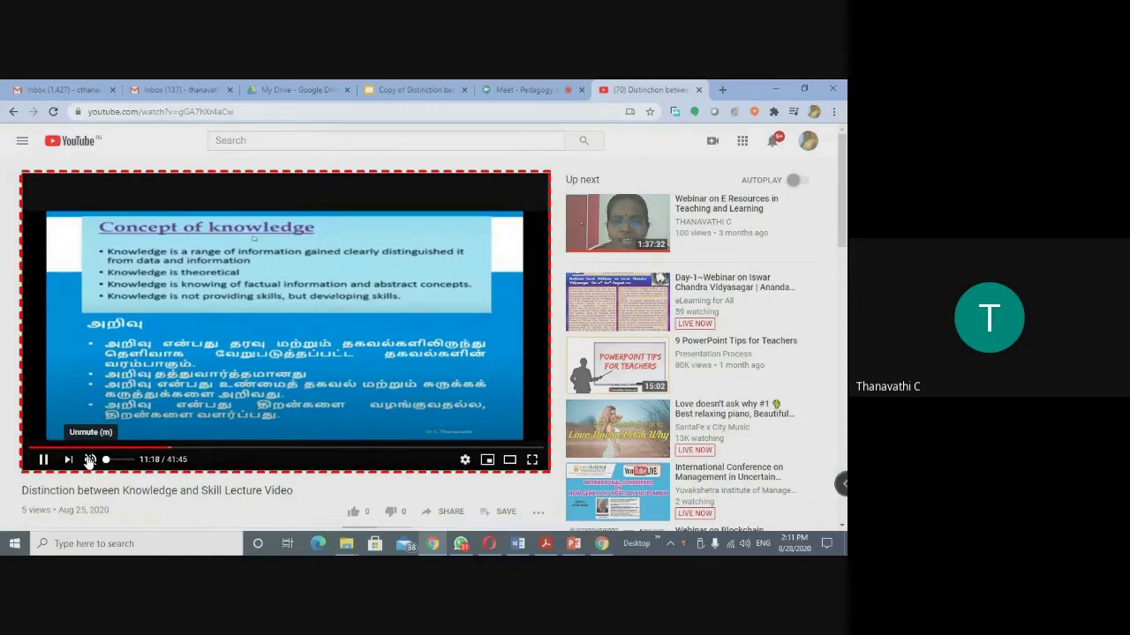
pyautogui.click(89, 460)
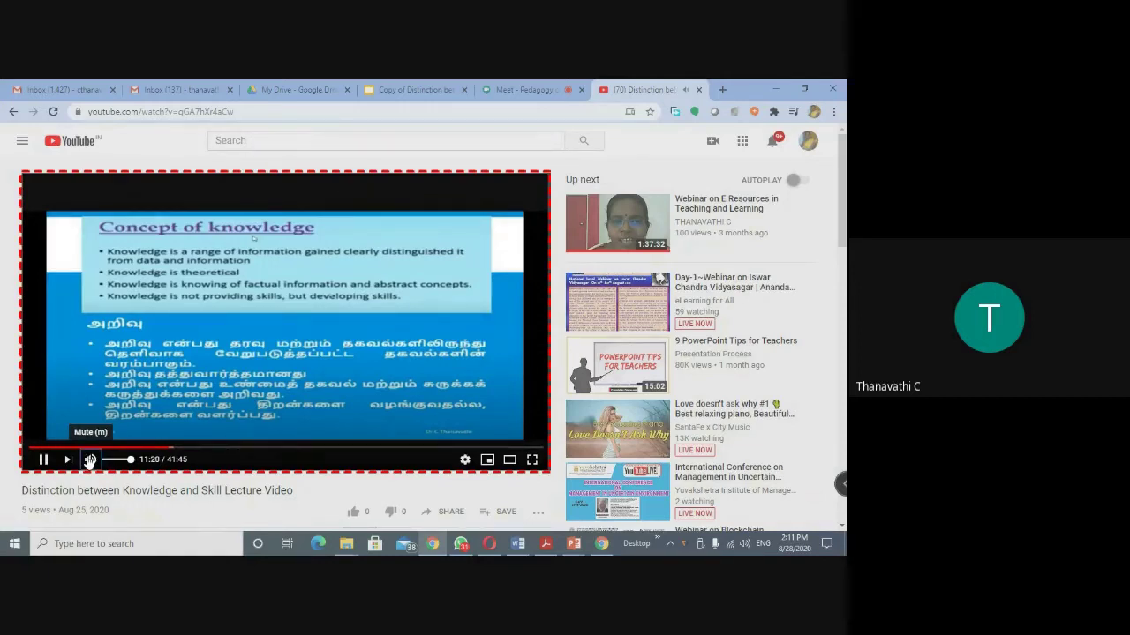
pyautogui.click(90, 460)
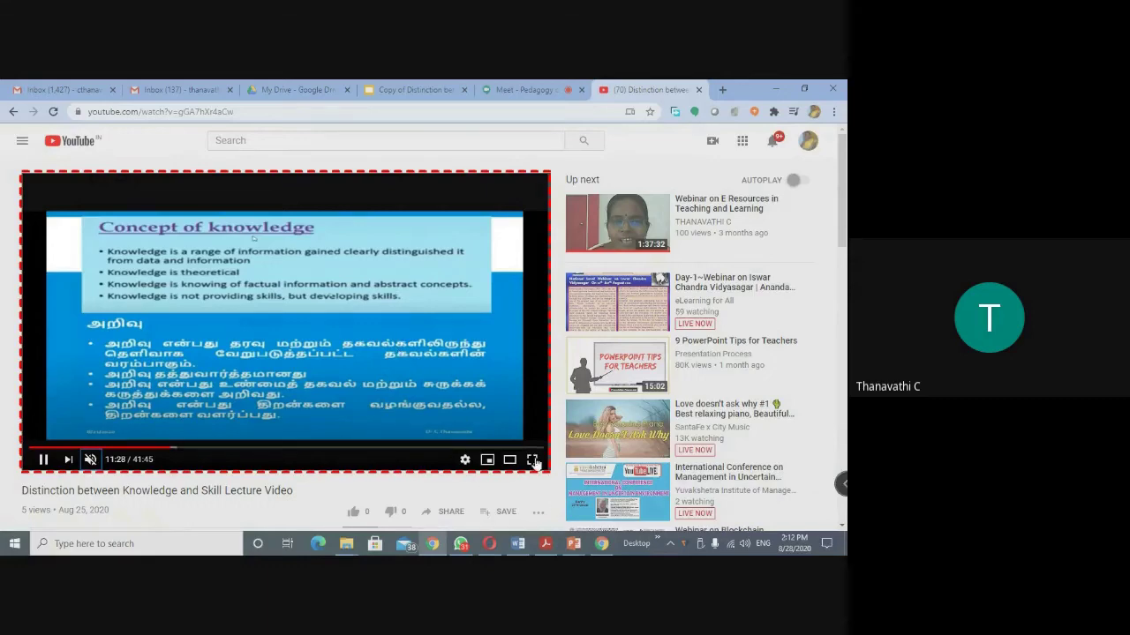
pyautogui.moveTo(573, 544)
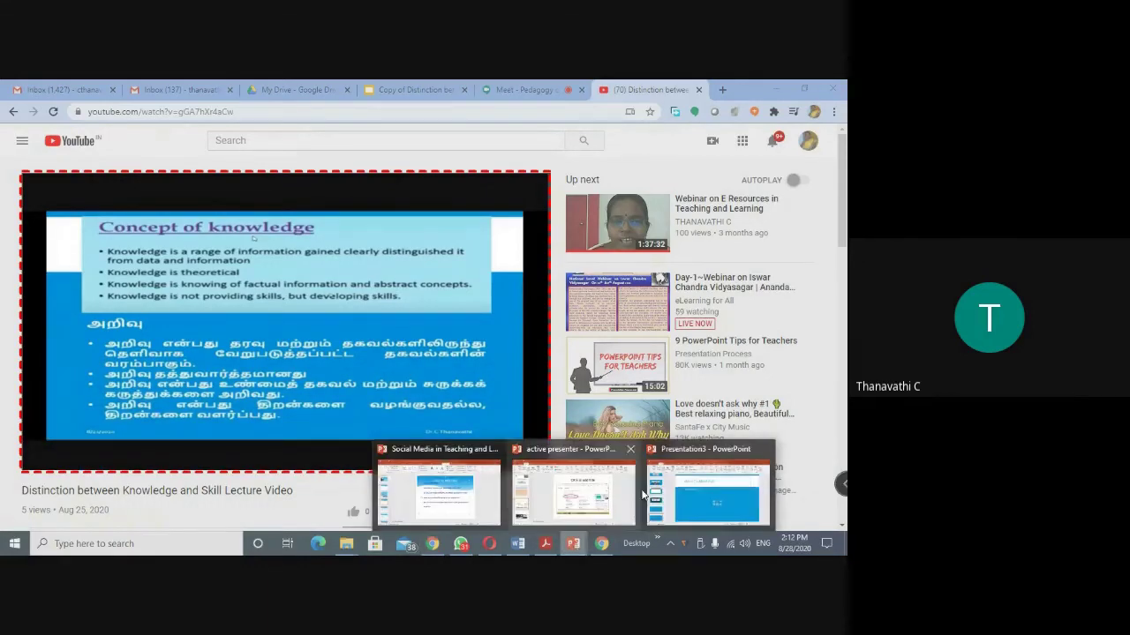
# Bring the Presentation3 deck forward and add blank slides, bringing it to nine slides
pyautogui.click(675, 465)
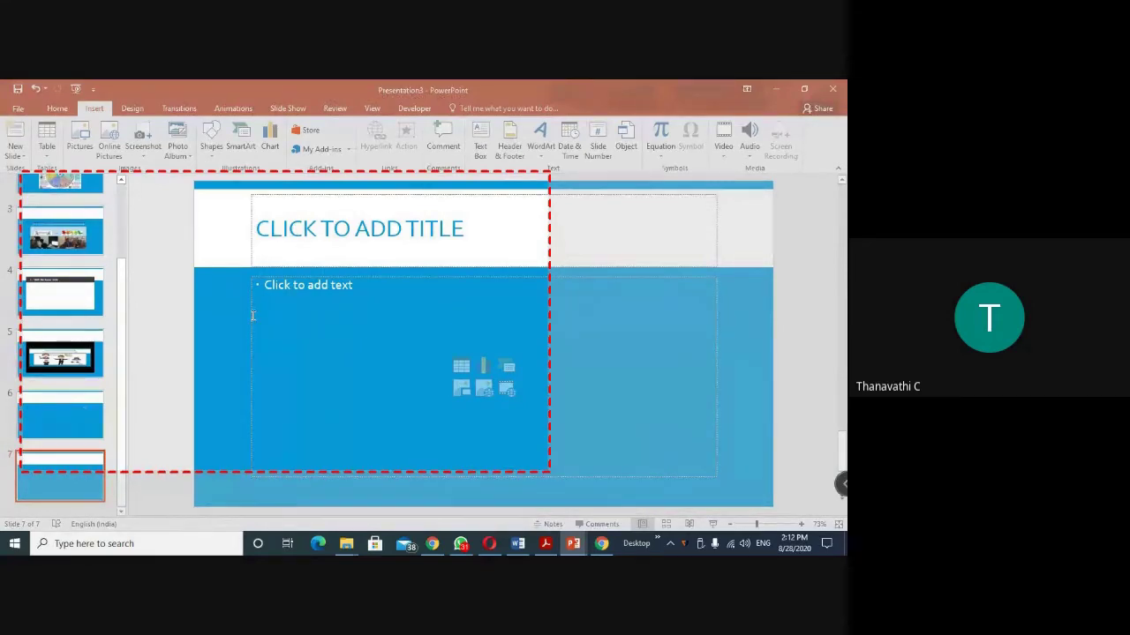
pyautogui.hotkey('ctrl', 'm')
pyautogui.hotkey('ctrl', 'm')
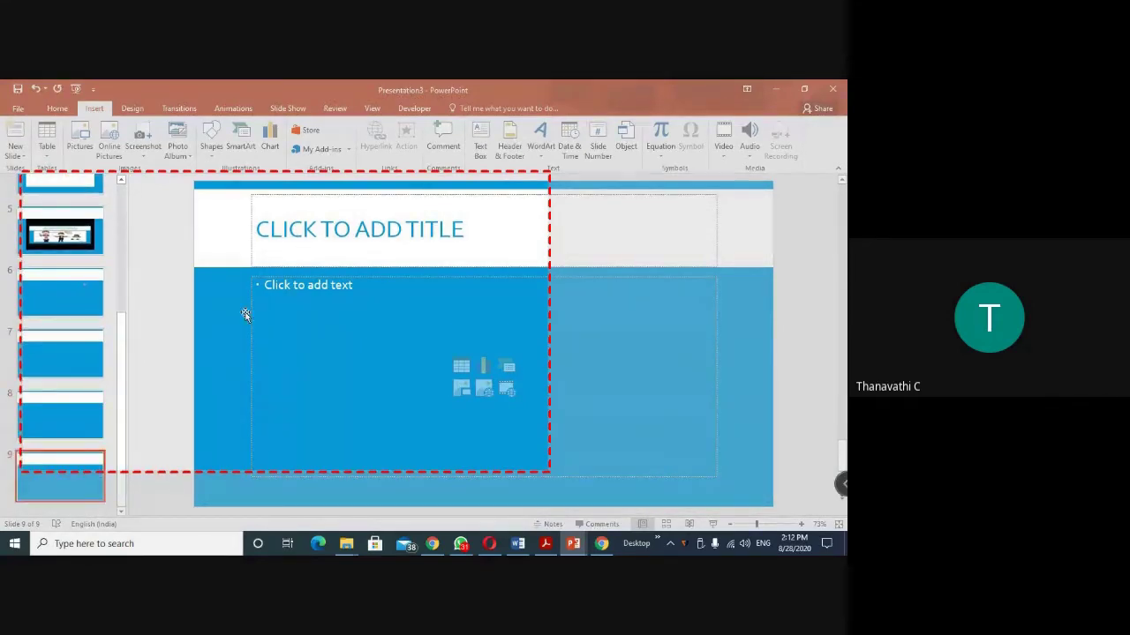
pyautogui.click(340, 332)
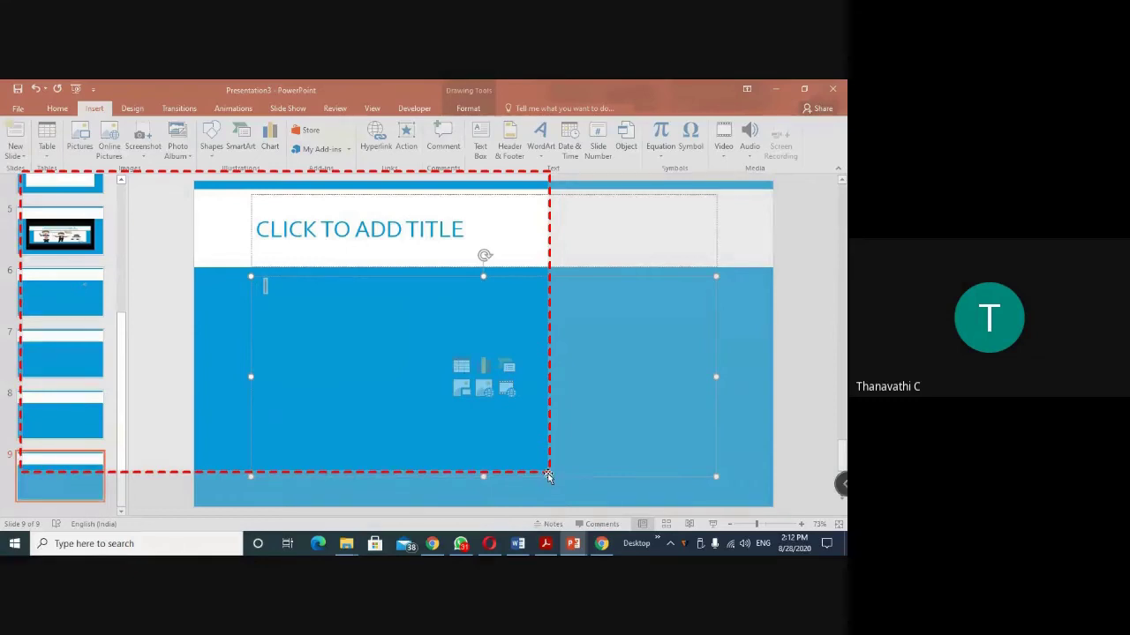
pyautogui.press('Escape')
pyautogui.press('Escape')
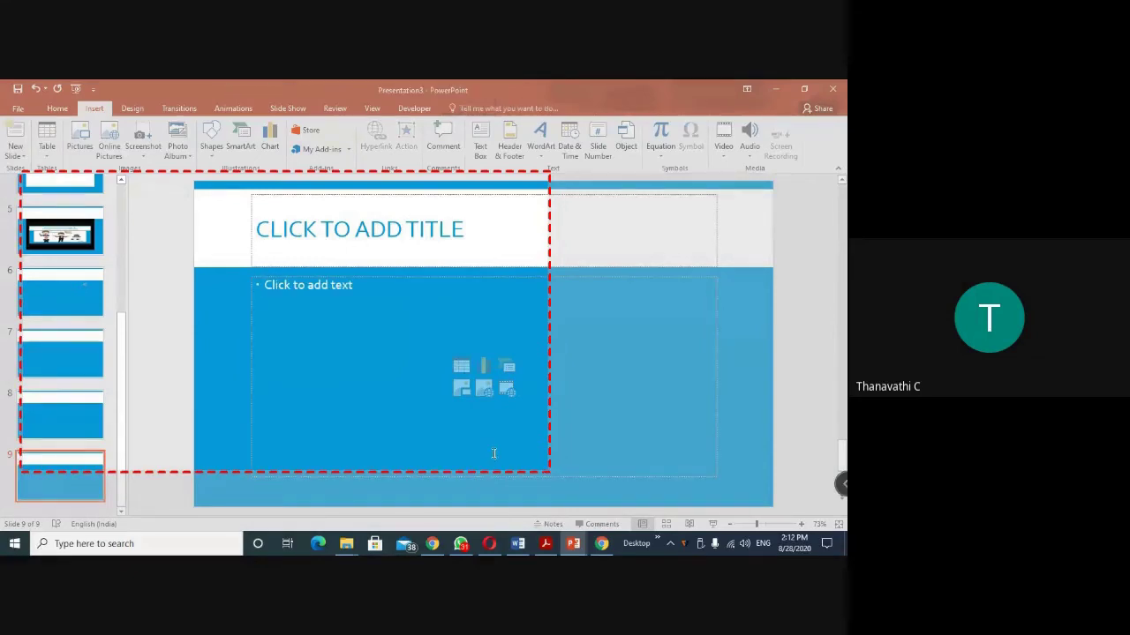
pyautogui.hotkey('ctrl', 'Return')
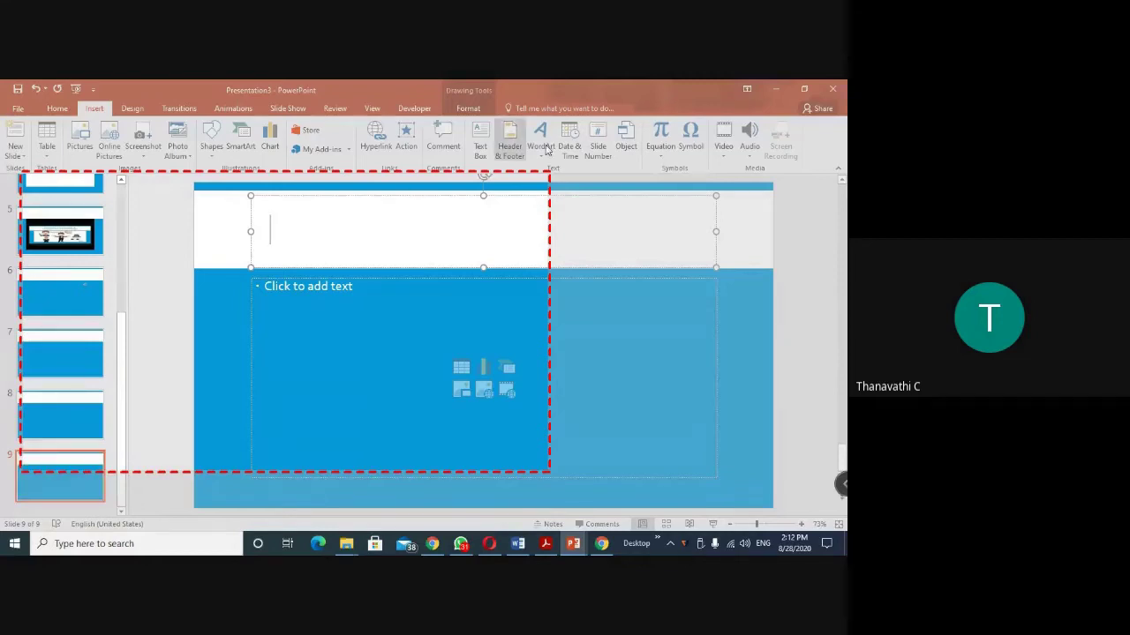
pyautogui.press('Escape')
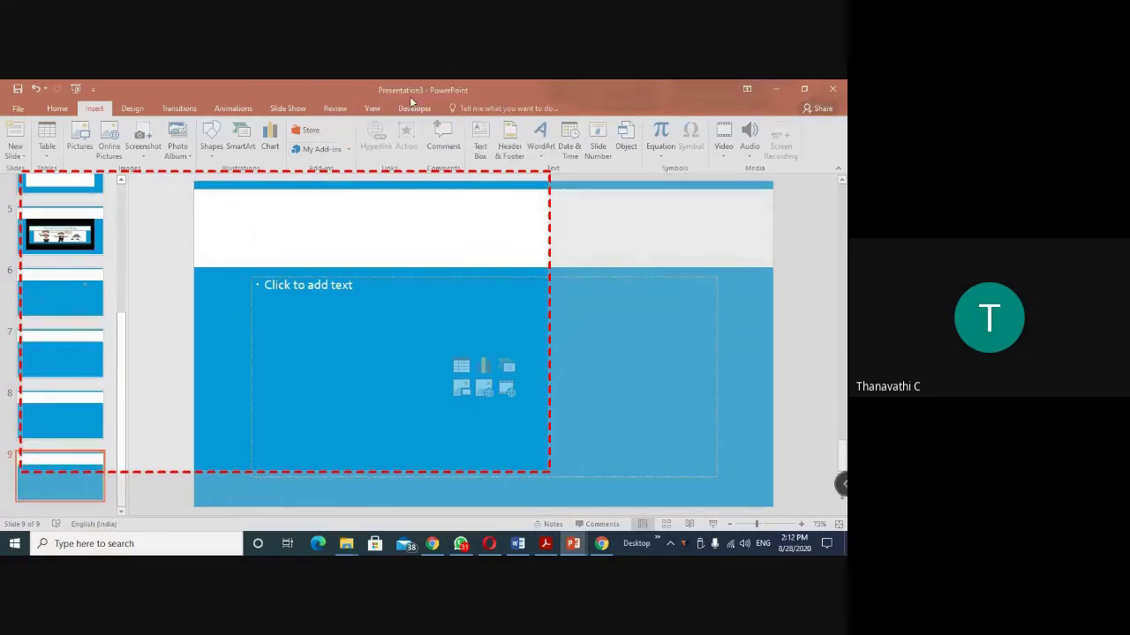
pyautogui.moveTo(419, 88)
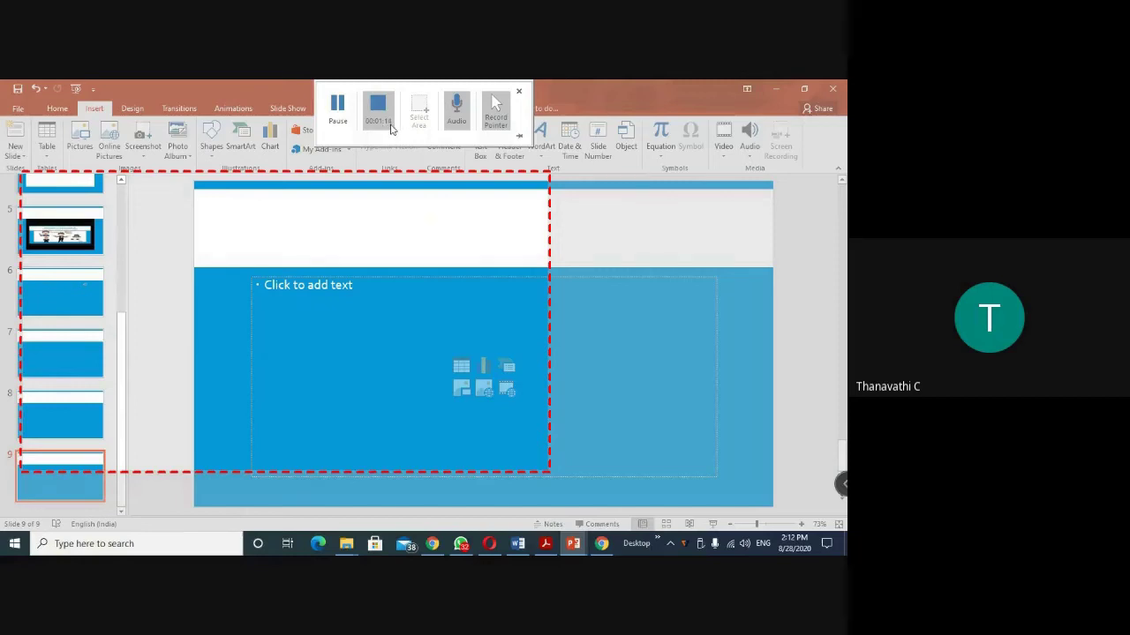
# Pause and then resume the screen recording
pyautogui.moveTo(337, 110)
pyautogui.click(391, 129)
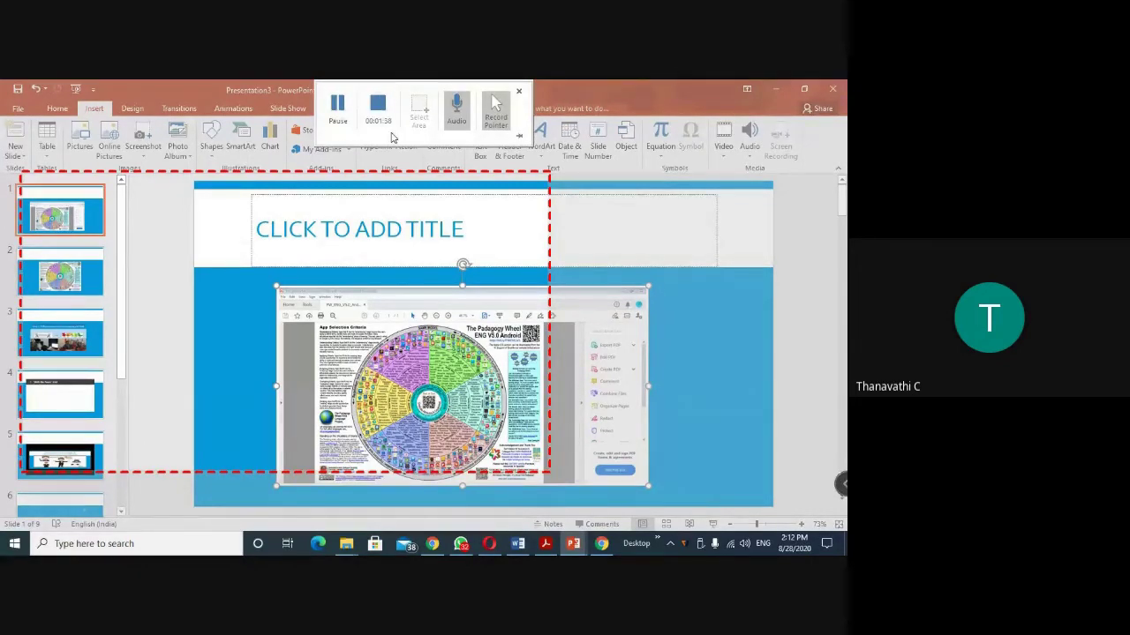
pyautogui.click(343, 108)
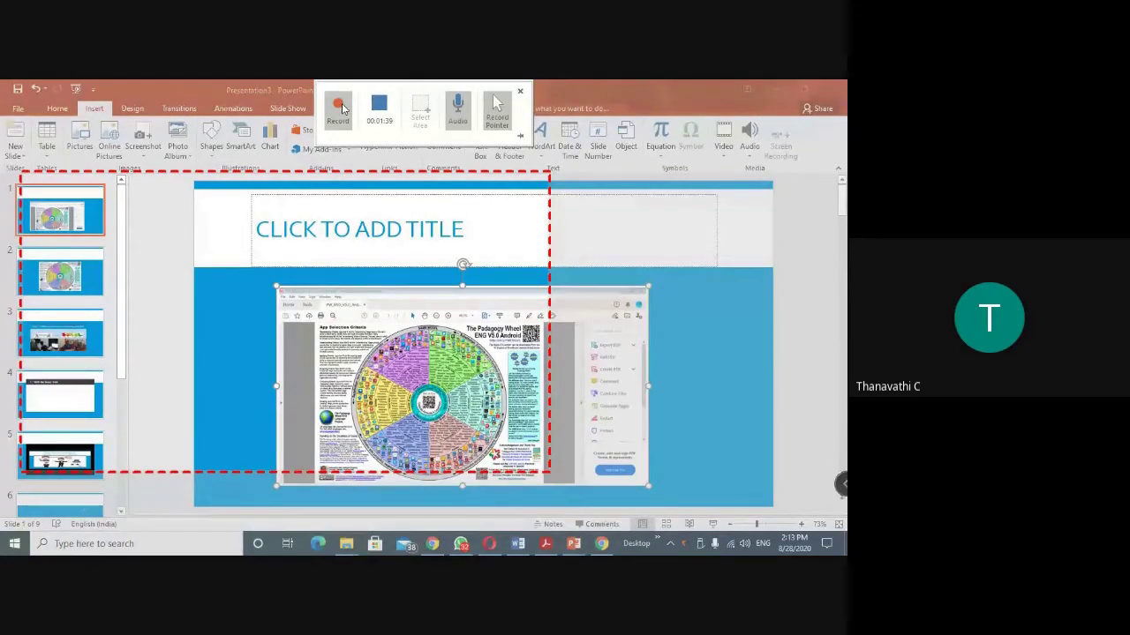
pyautogui.click(343, 107)
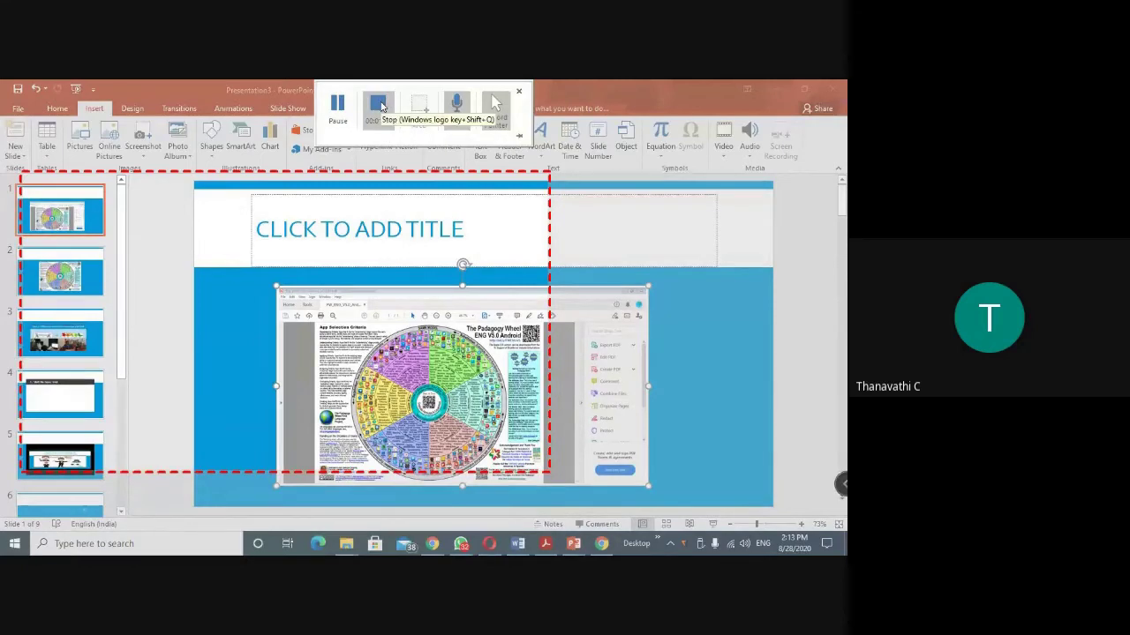
# Stop the recording to place it on slide 7 as a 4.6" by 8.14" video, play part, and reposition it
pyautogui.click(381, 106)
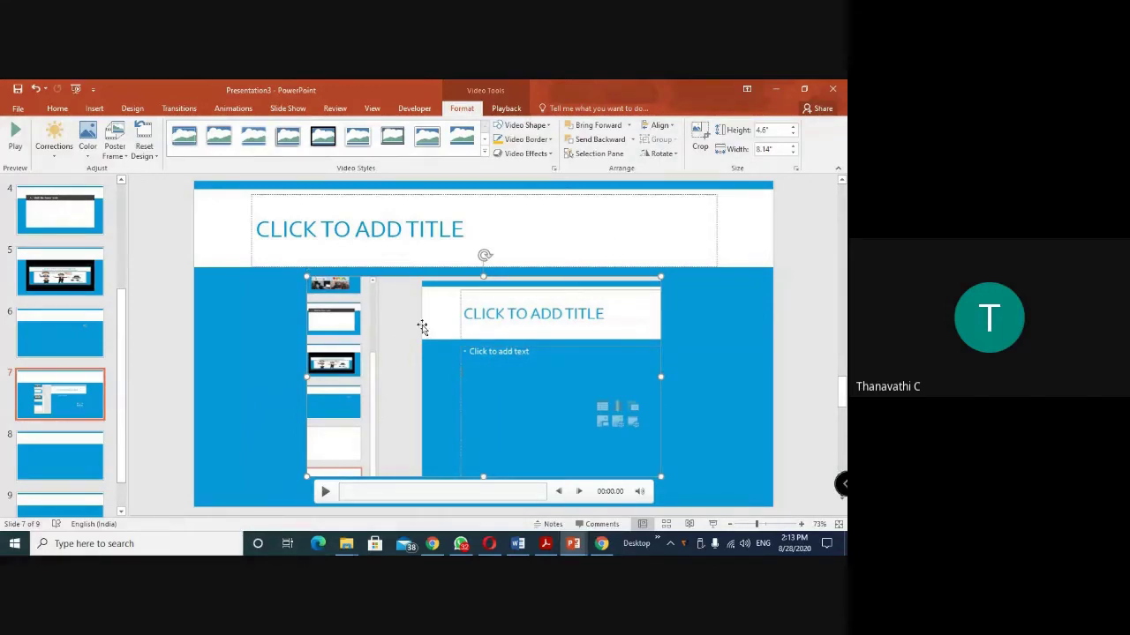
pyautogui.click(324, 496)
pyautogui.moveTo(509, 404); pyautogui.dragTo(506, 369)
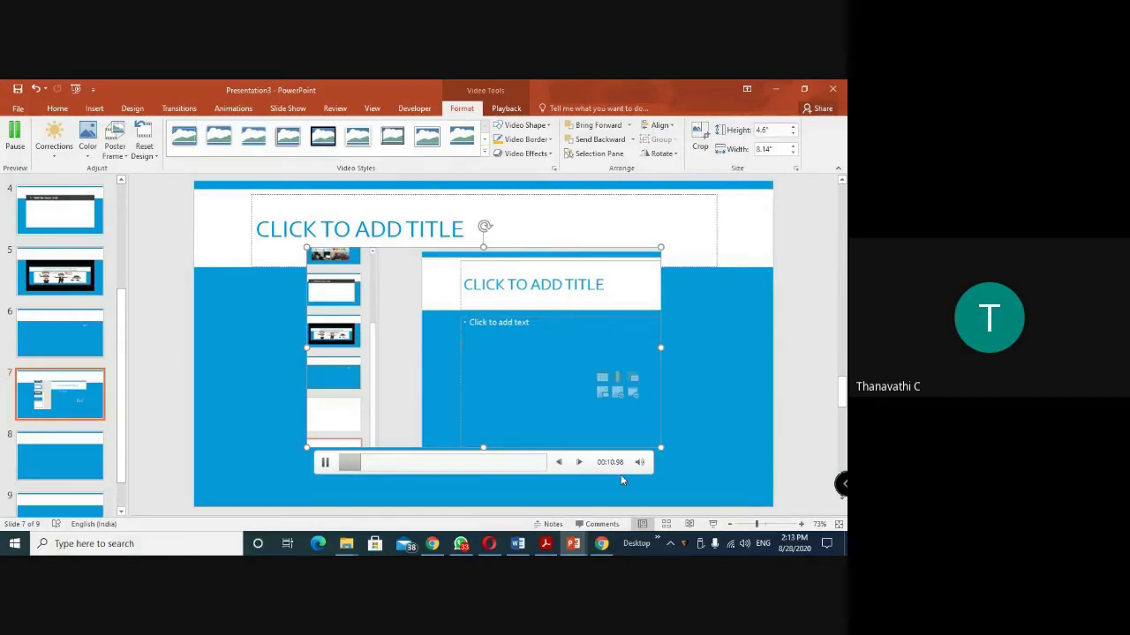
pyautogui.click(326, 464)
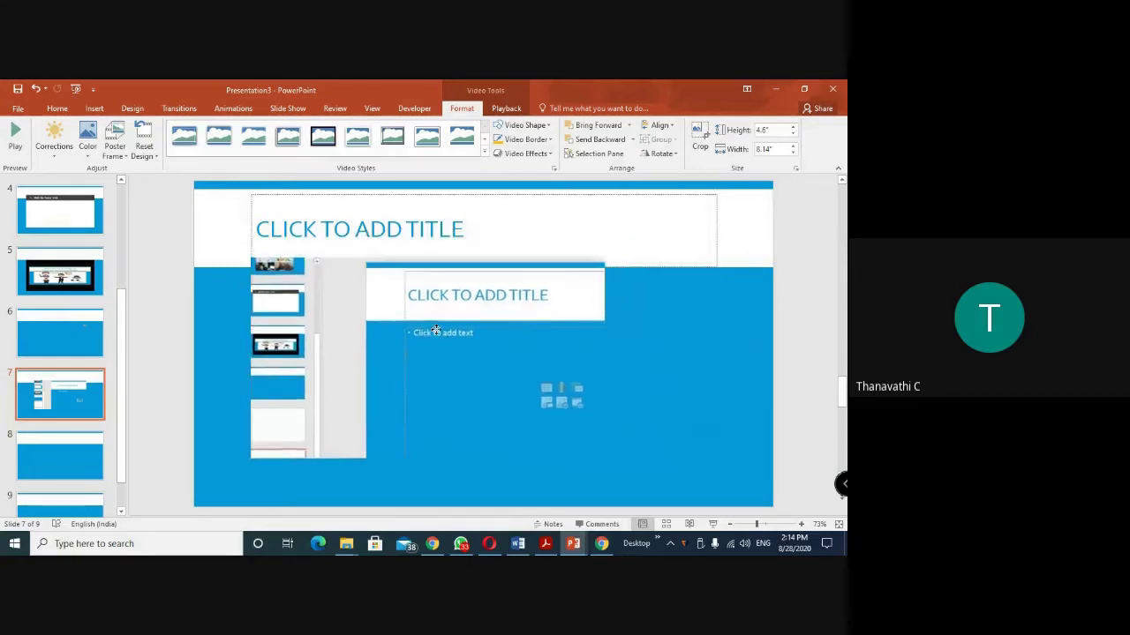
pyautogui.moveTo(435, 329); pyautogui.dragTo(456, 342)
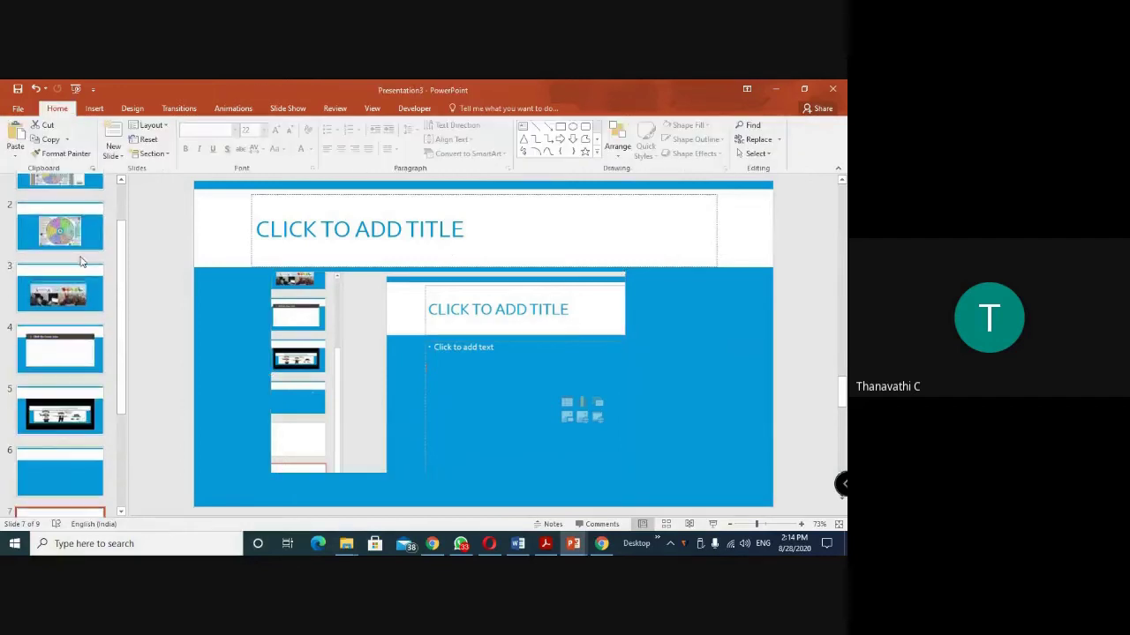
# Deselect the video and go back to the slide 1 thumbnail with the Padagogy Wheel screenshot
pyautogui.click(81, 261)
pyautogui.scroll(5, 81, 262)
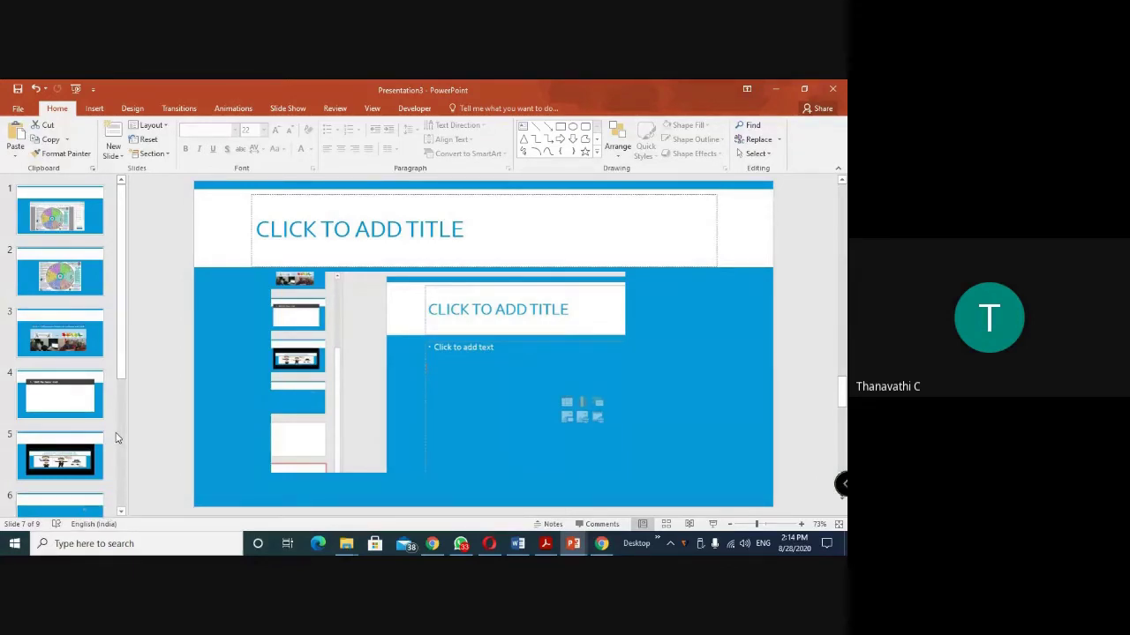
pyautogui.click(95, 107)
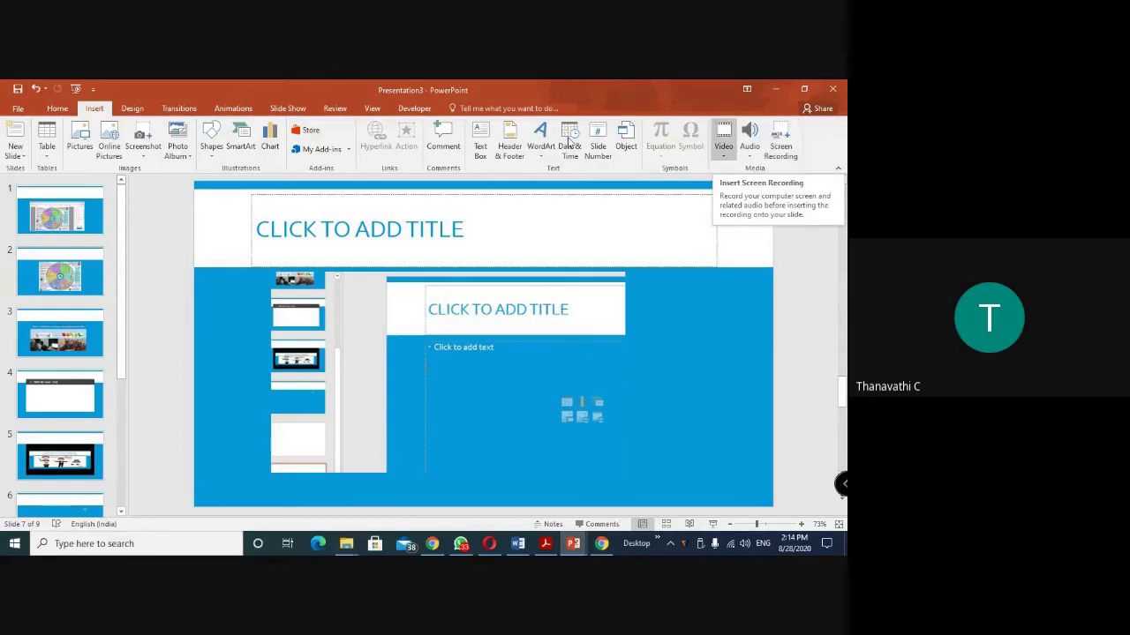
pyautogui.click(95, 212)
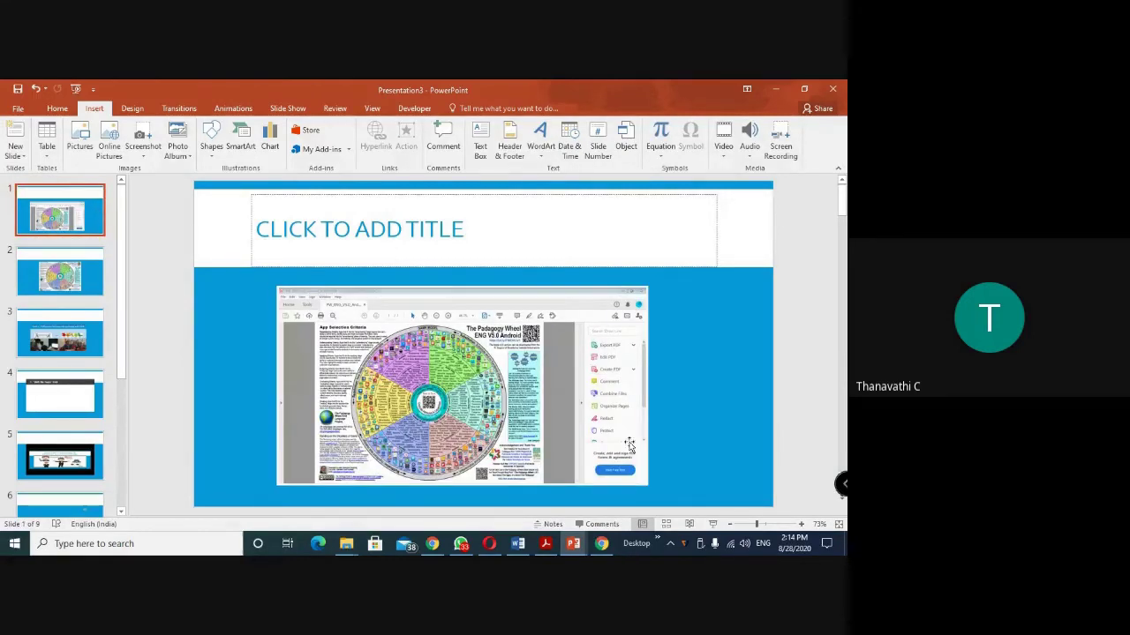
# Start the full-screen slide show and step forward and back, settling on the Padagogy Wheel slide
pyautogui.click(713, 526)
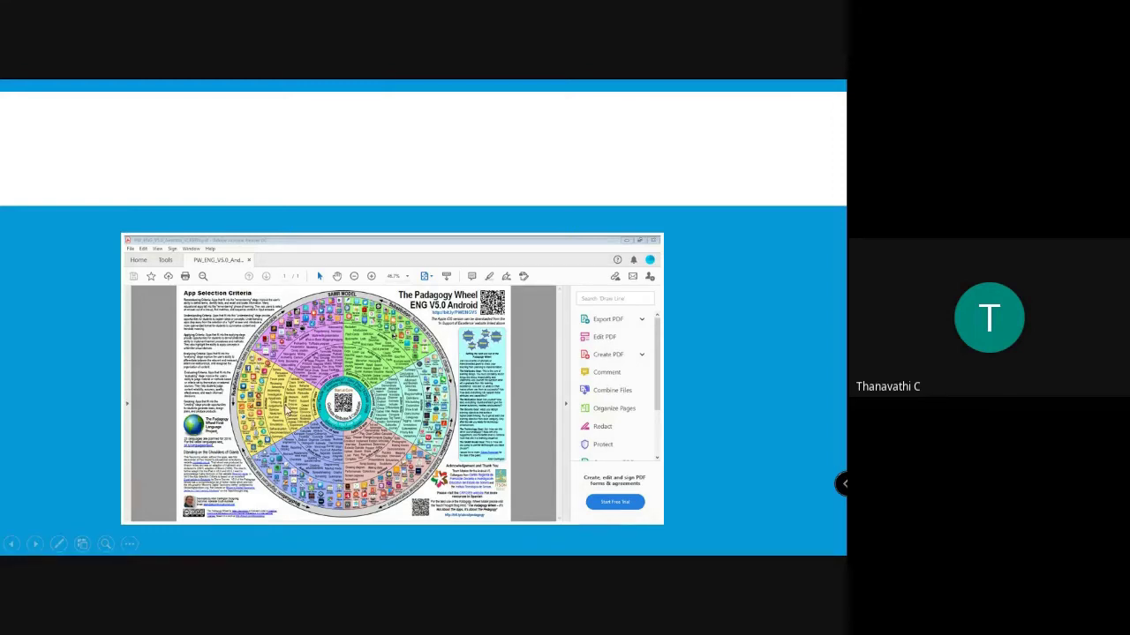
pyautogui.click(287, 409)
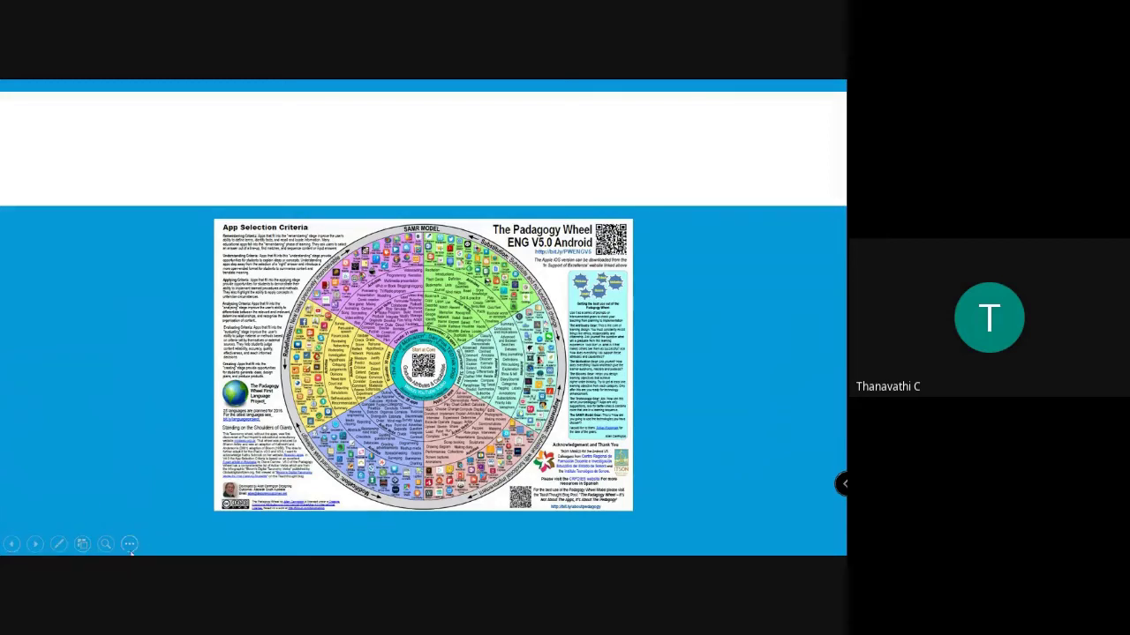
pyautogui.click(12, 544)
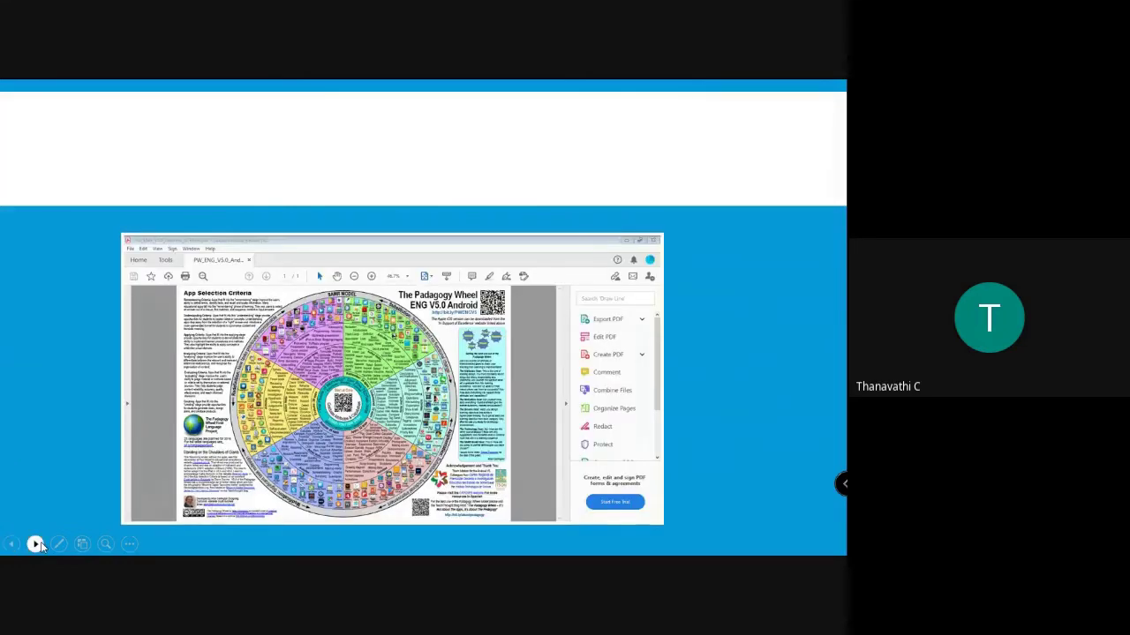
pyautogui.click(41, 542)
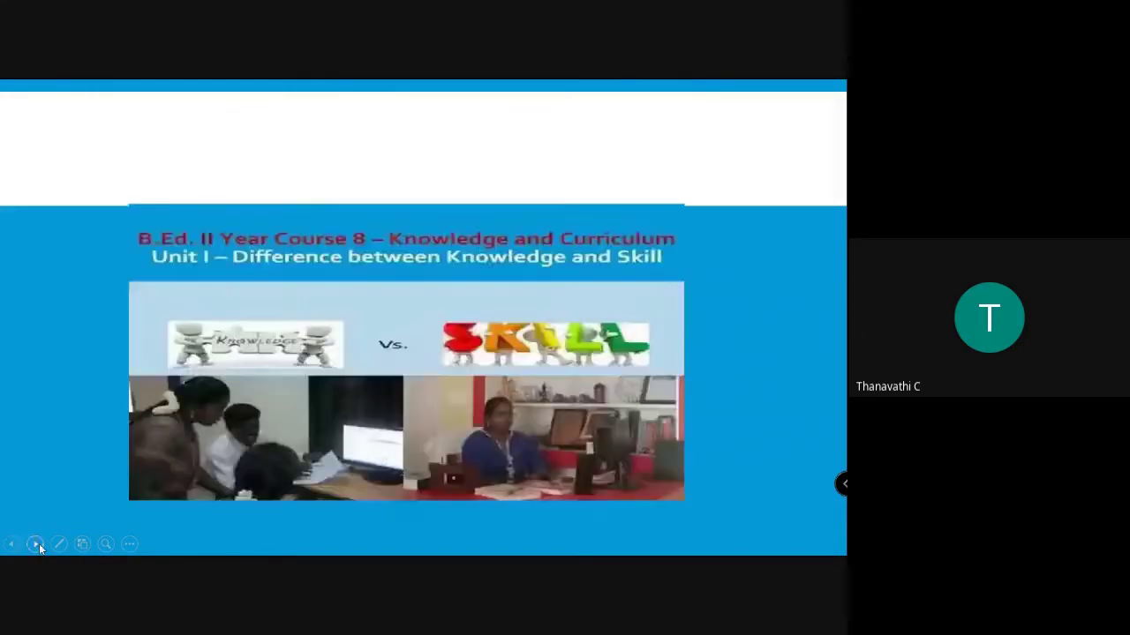
pyautogui.click(10, 546)
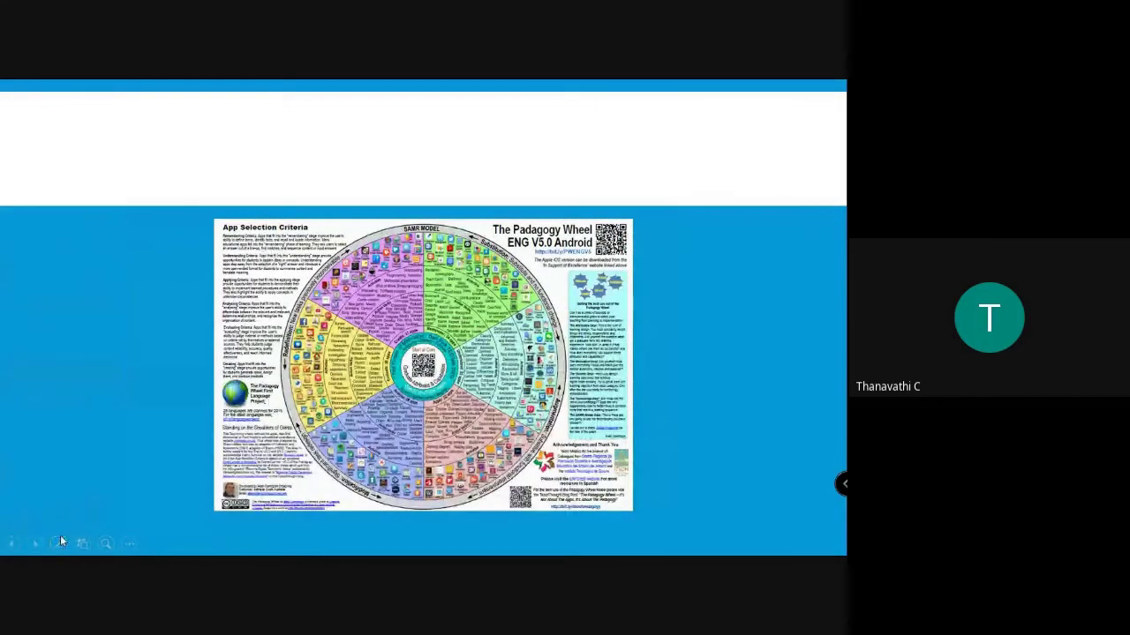
pyautogui.click(59, 545)
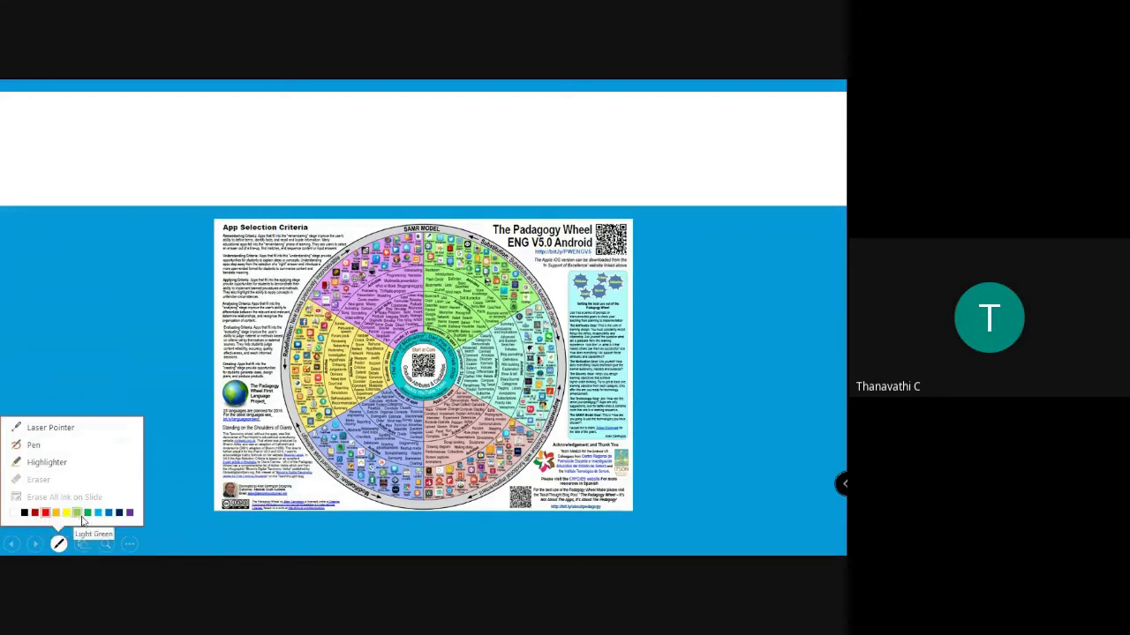
# Switch the slide show pointer to the Laser Pointer
pyautogui.click(98, 512)
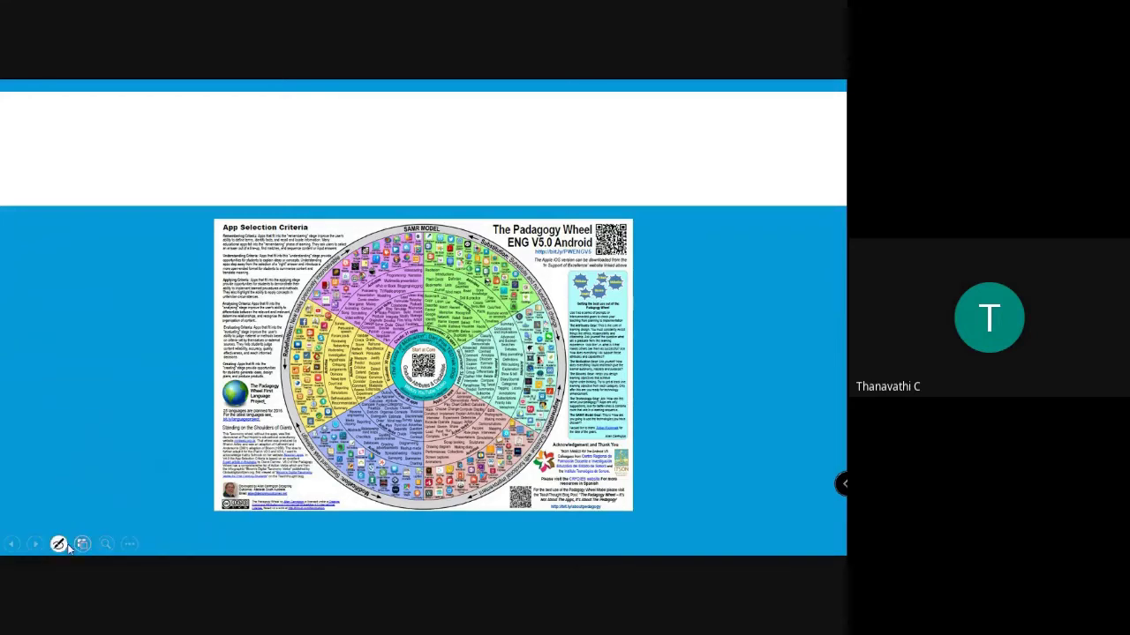
pyautogui.click(58, 543)
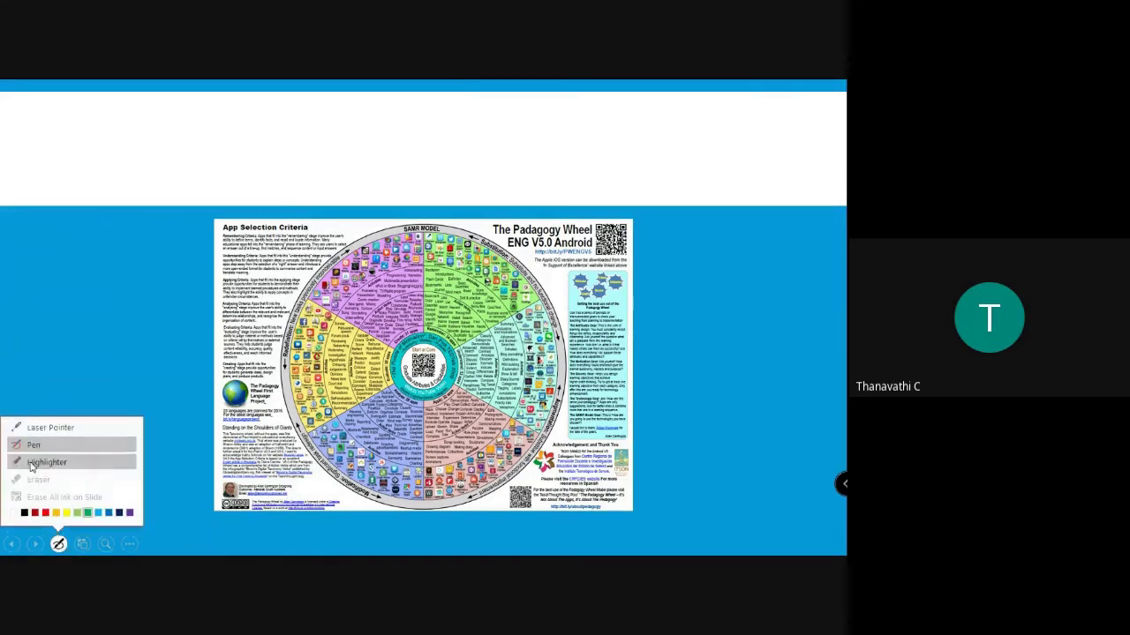
pyautogui.click(68, 428)
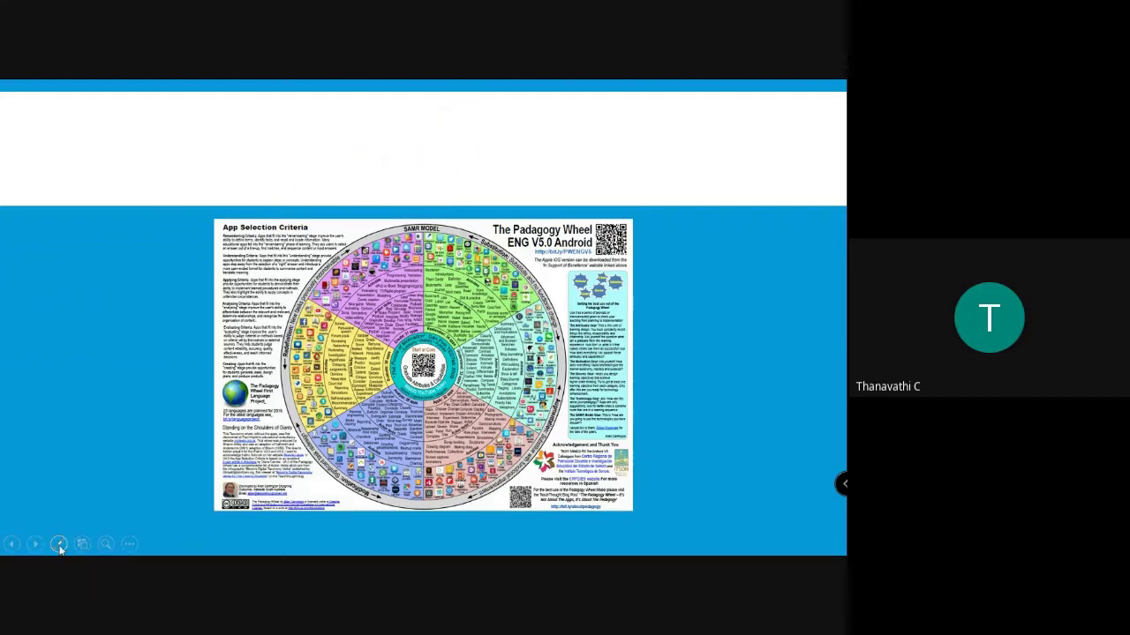
# Change the pointer to the Pen with Green ink
pyautogui.click(59, 543)
pyautogui.click(43, 450)
pyautogui.click(58, 544)
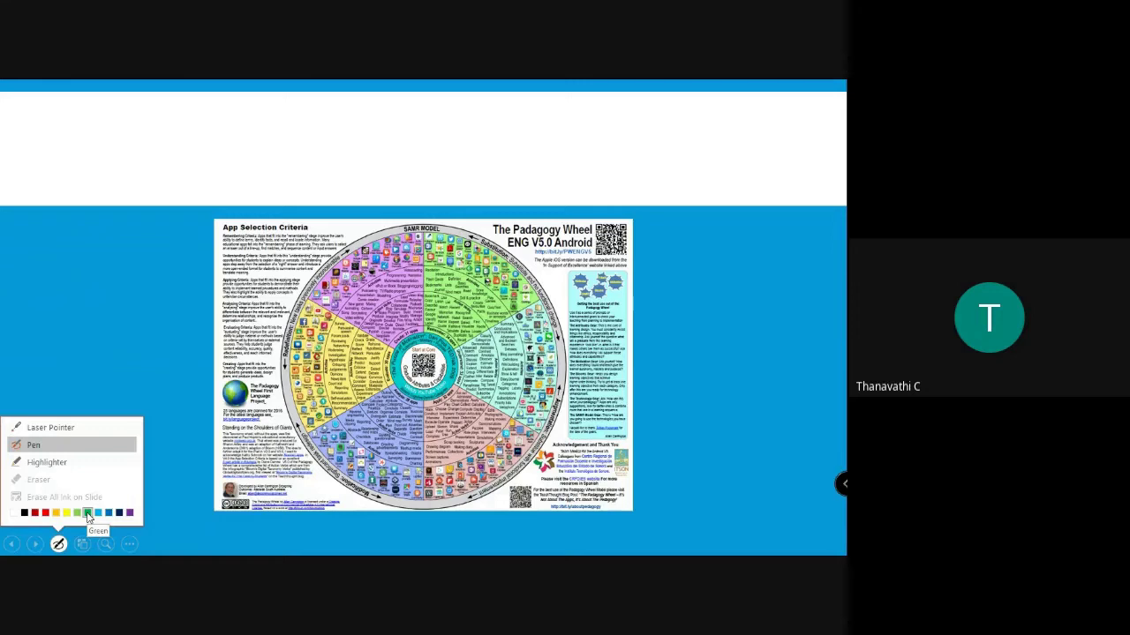
pyautogui.click(88, 512)
pyautogui.click(87, 512)
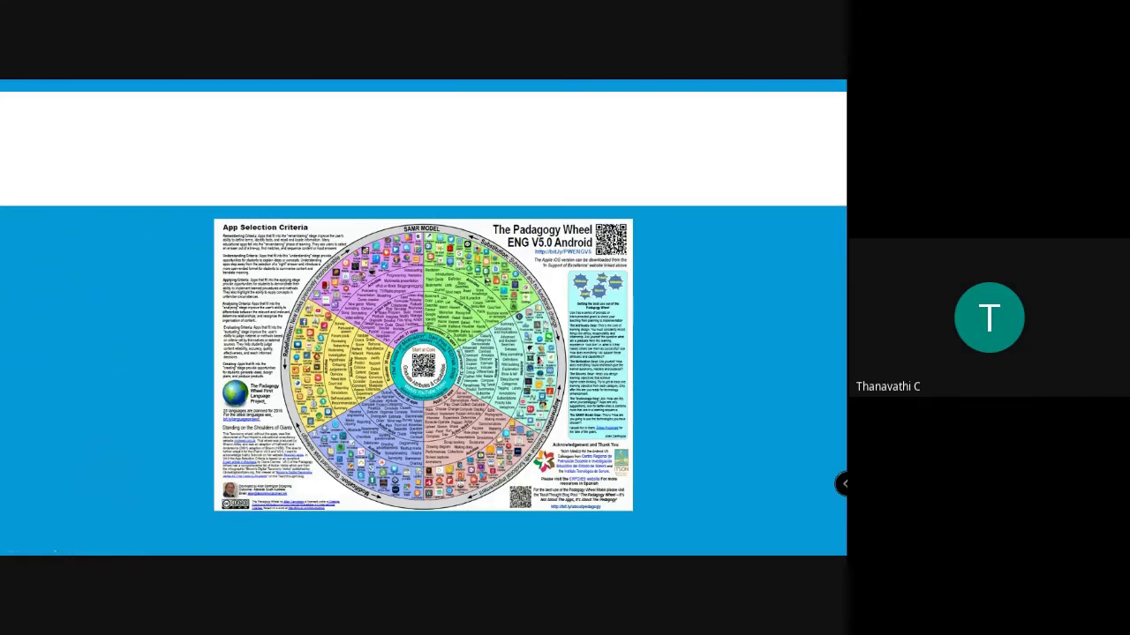
# Draw green arrows pointing up and right from the wheel, then switch the ink to red
pyautogui.moveTo(453, 228)
pyautogui.mouseDown()
pyautogui.moveTo(505, 182)
pyautogui.moveTo(521, 187)
pyautogui.mouseUp()
pyautogui.moveTo(562, 360); pyautogui.dragTo(676, 334)
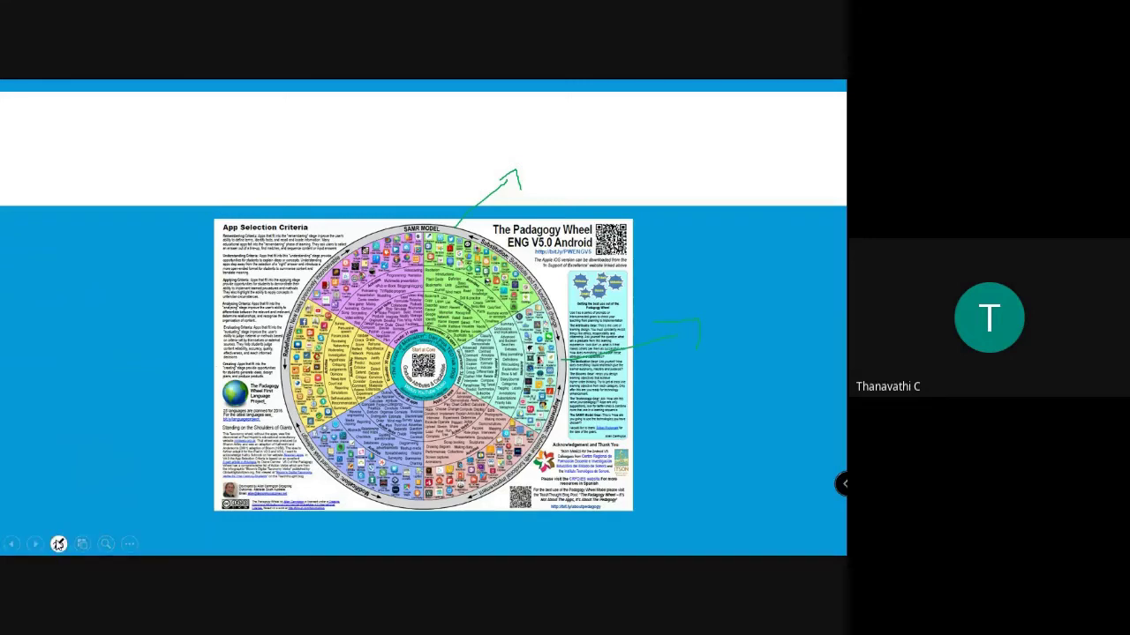
pyautogui.click(58, 544)
pyautogui.click(43, 513)
# Draw red arrows to the left and lower left, circle the QR hub, and handwrite above the wheel
pyautogui.moveTo(291, 333)
pyautogui.mouseDown()
pyautogui.moveTo(165, 333)
pyautogui.moveTo(196, 371)
pyautogui.mouseUp()
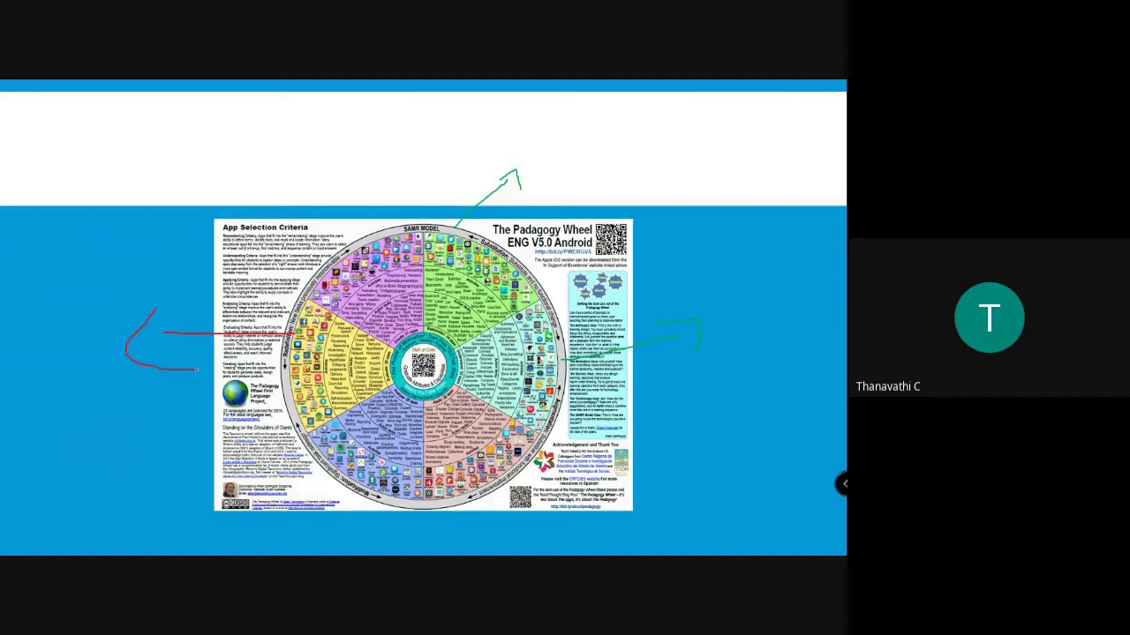
pyautogui.moveTo(385, 491)
pyautogui.mouseDown()
pyautogui.moveTo(180, 516)
pyautogui.moveTo(165, 541)
pyautogui.moveTo(210, 533)
pyautogui.mouseUp()
pyautogui.moveTo(414, 346)
pyautogui.mouseDown()
pyautogui.moveTo(466, 382)
pyautogui.moveTo(385, 380)
pyautogui.moveTo(456, 351)
pyautogui.mouseUp()
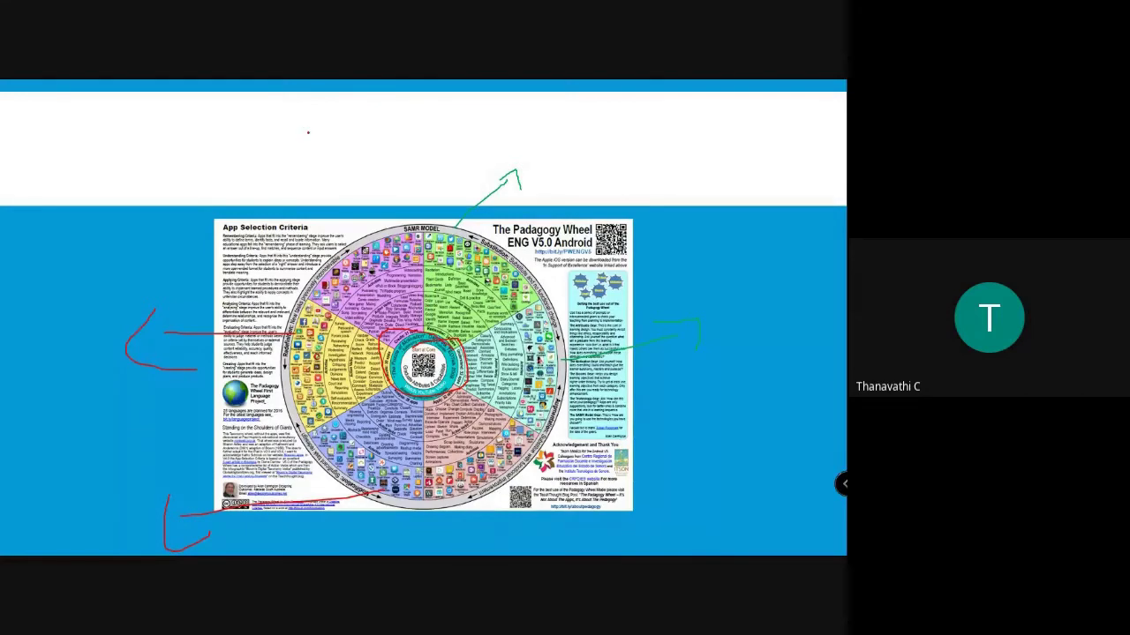
pyautogui.moveTo(309, 131)
pyautogui.mouseDown()
pyautogui.moveTo(319, 163)
pyautogui.moveTo(331, 121)
pyautogui.moveTo(352, 163)
pyautogui.moveTo(399, 139)
pyautogui.moveTo(415, 160)
pyautogui.moveTo(420, 140)
pyautogui.moveTo(443, 157)
pyautogui.moveTo(483, 134)
pyautogui.moveTo(501, 159)
pyautogui.mouseUp()
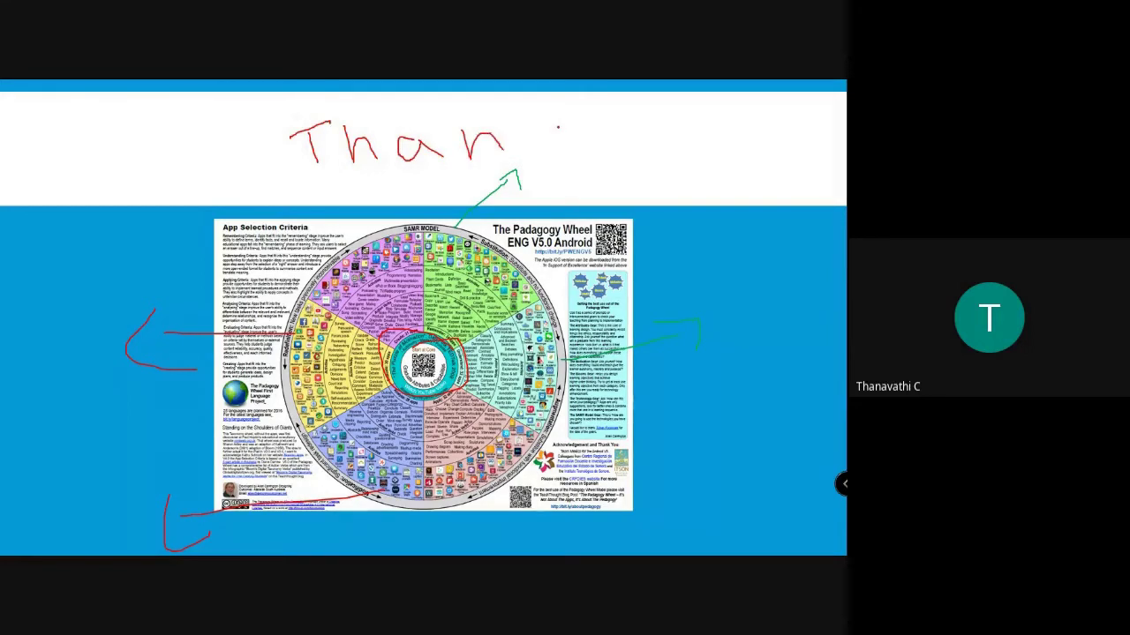
pyautogui.moveTo(545, 125)
pyautogui.mouseDown()
pyautogui.moveTo(547, 140)
pyautogui.moveTo(561, 125)
pyautogui.moveTo(549, 123)
pyautogui.moveTo(574, 146)
pyautogui.mouseUp()
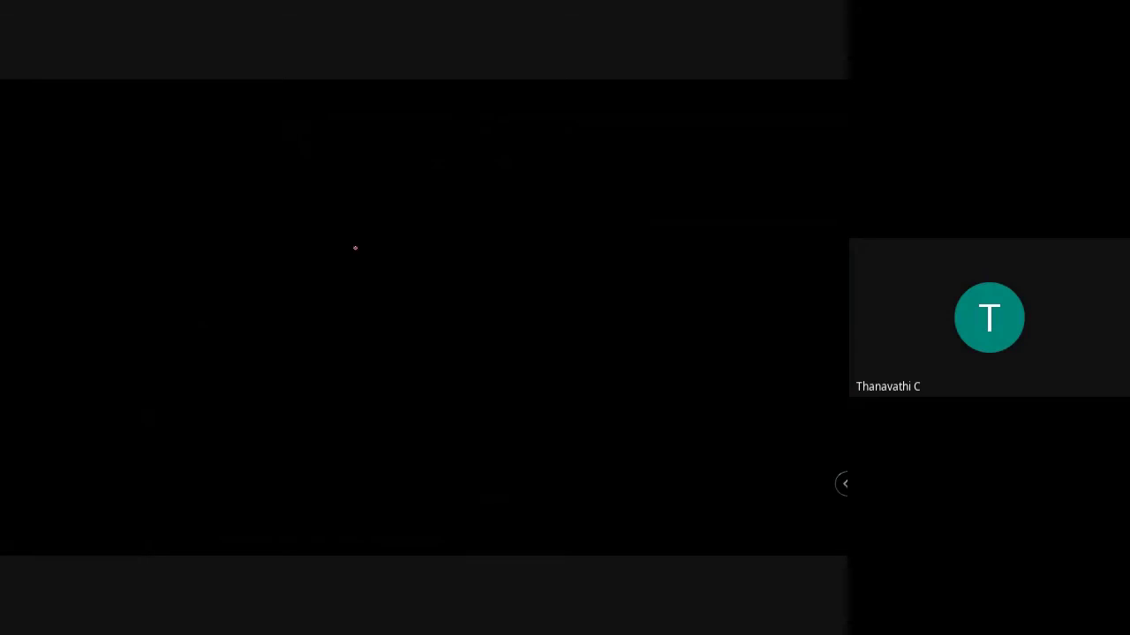
# Write 'Welcome' letter by letter in red ink across the middle of the black screen
pyautogui.moveTo(240, 223)
pyautogui.mouseDown()
pyautogui.moveTo(257, 297)
pyautogui.moveTo(272, 257)
pyautogui.moveTo(297, 288)
pyautogui.moveTo(298, 193)
pyautogui.mouseUp()
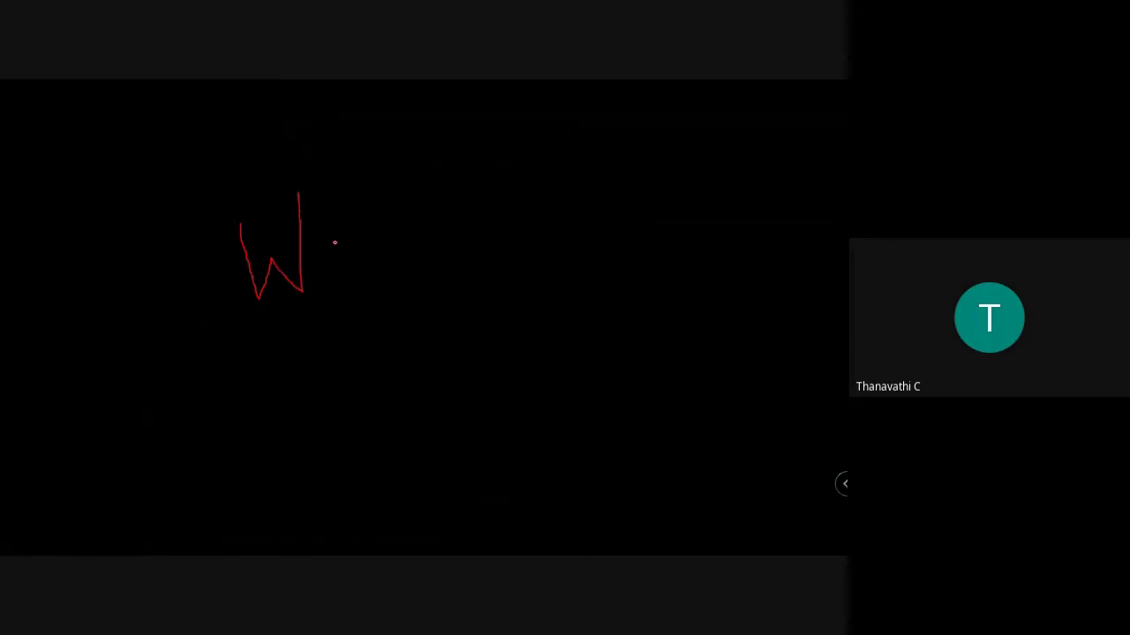
pyautogui.moveTo(335, 242)
pyautogui.mouseDown()
pyautogui.moveTo(364, 217)
pyautogui.moveTo(339, 265)
pyautogui.moveTo(383, 270)
pyautogui.mouseUp()
pyautogui.moveTo(387, 194); pyautogui.dragTo(406, 263)
pyautogui.moveTo(458, 221)
pyautogui.mouseDown()
pyautogui.moveTo(426, 223)
pyautogui.moveTo(433, 250)
pyautogui.moveTo(459, 249)
pyautogui.moveTo(470, 223)
pyautogui.moveTo(540, 222)
pyautogui.moveTo(559, 208)
pyautogui.moveTo(588, 218)
pyautogui.moveTo(593, 237)
pyautogui.mouseUp()
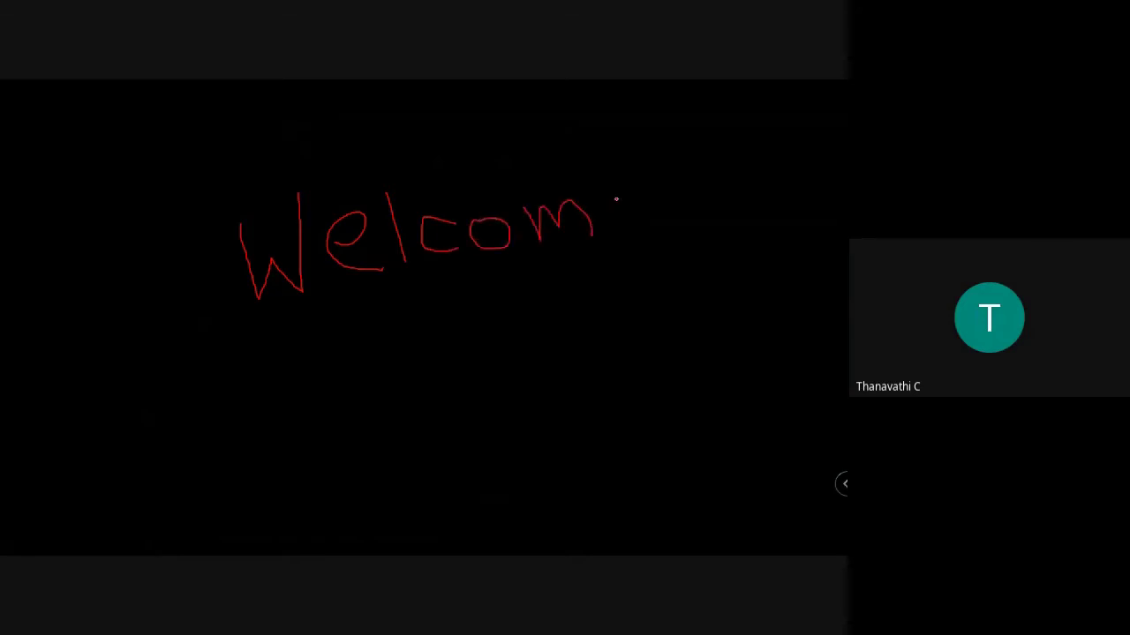
pyautogui.moveTo(616, 199)
pyautogui.mouseDown()
pyautogui.moveTo(635, 180)
pyautogui.moveTo(625, 232)
pyautogui.moveTo(650, 223)
pyautogui.mouseUp()
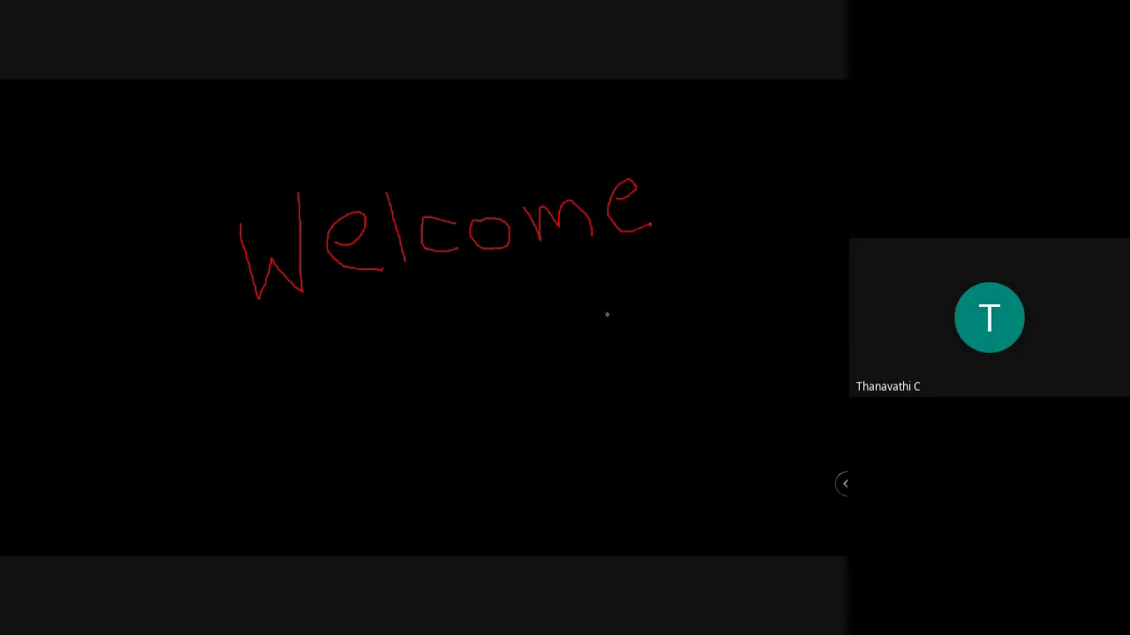
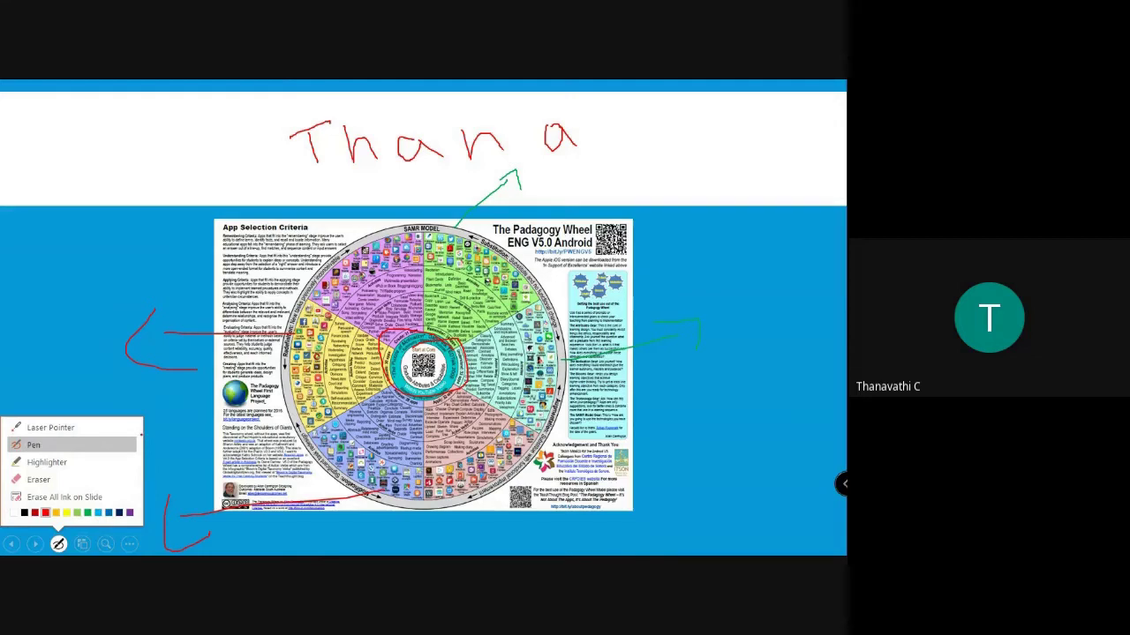
# Switch to the eraser and remove the green diagonal arrow and the handwritten letters
pyautogui.click(61, 482)
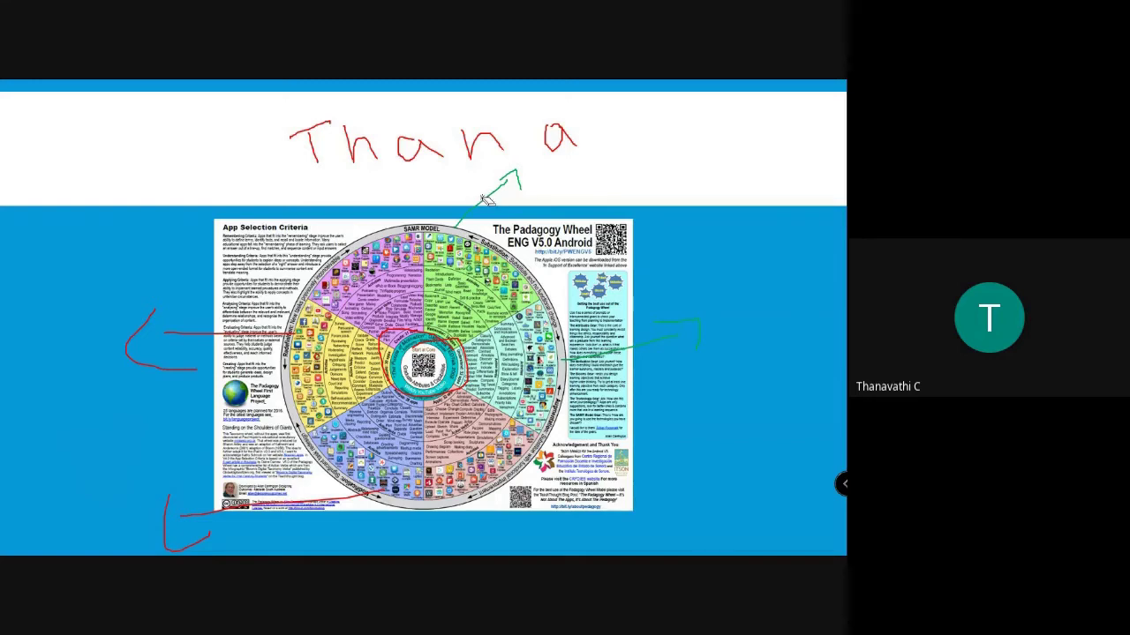
pyautogui.moveTo(510, 181); pyautogui.dragTo(488, 162)
pyautogui.click(493, 193)
pyautogui.moveTo(415, 150)
pyautogui.mouseDown()
pyautogui.moveTo(352, 155)
pyautogui.moveTo(460, 134)
pyautogui.moveTo(295, 130)
pyautogui.mouseUp()
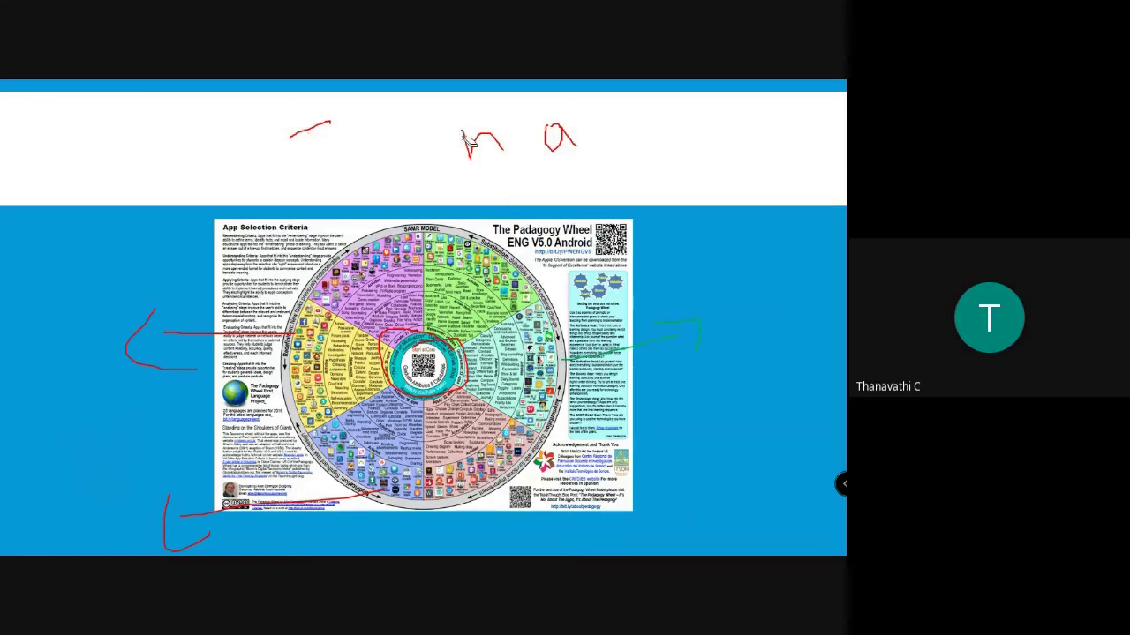
pyautogui.moveTo(547, 115); pyautogui.dragTo(565, 136)
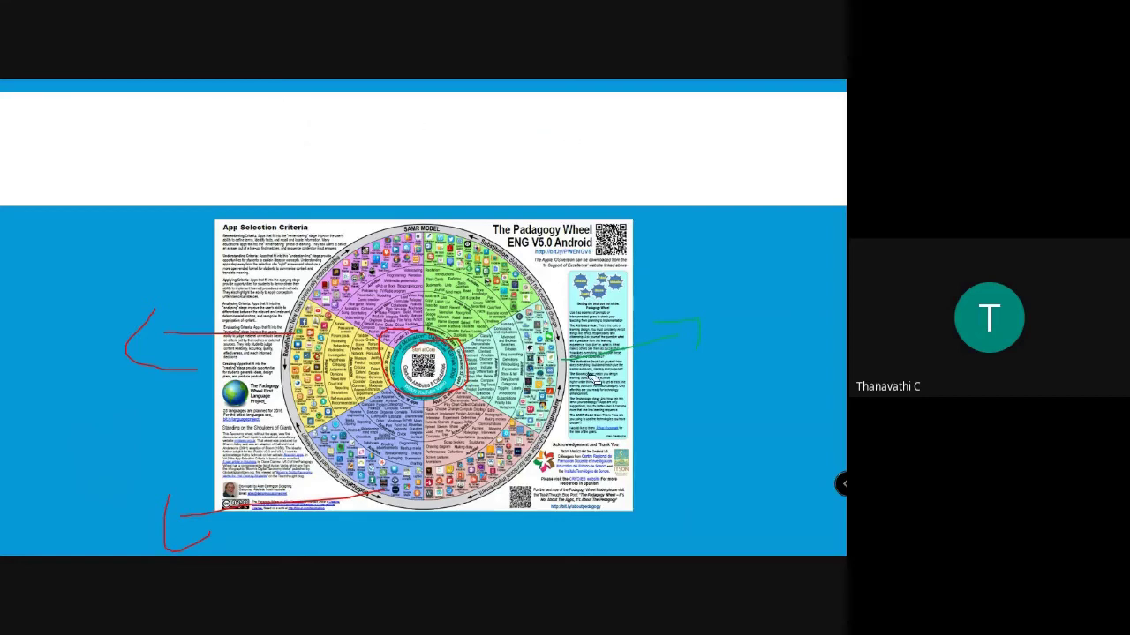
# Erase the long green arrow, the left red arrow, and the red line and J-curve below the wheel
pyautogui.click(605, 361)
pyautogui.click(688, 324)
pyautogui.click(178, 333)
pyautogui.click(128, 353)
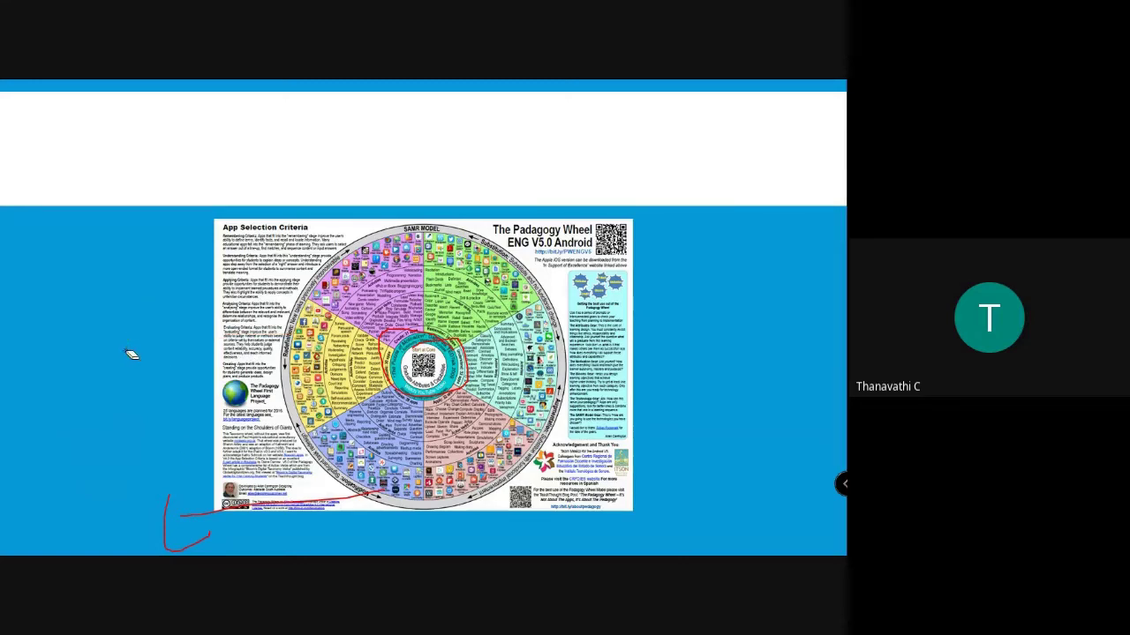
pyautogui.click(203, 515)
pyautogui.click(166, 523)
pyautogui.moveTo(59, 544)
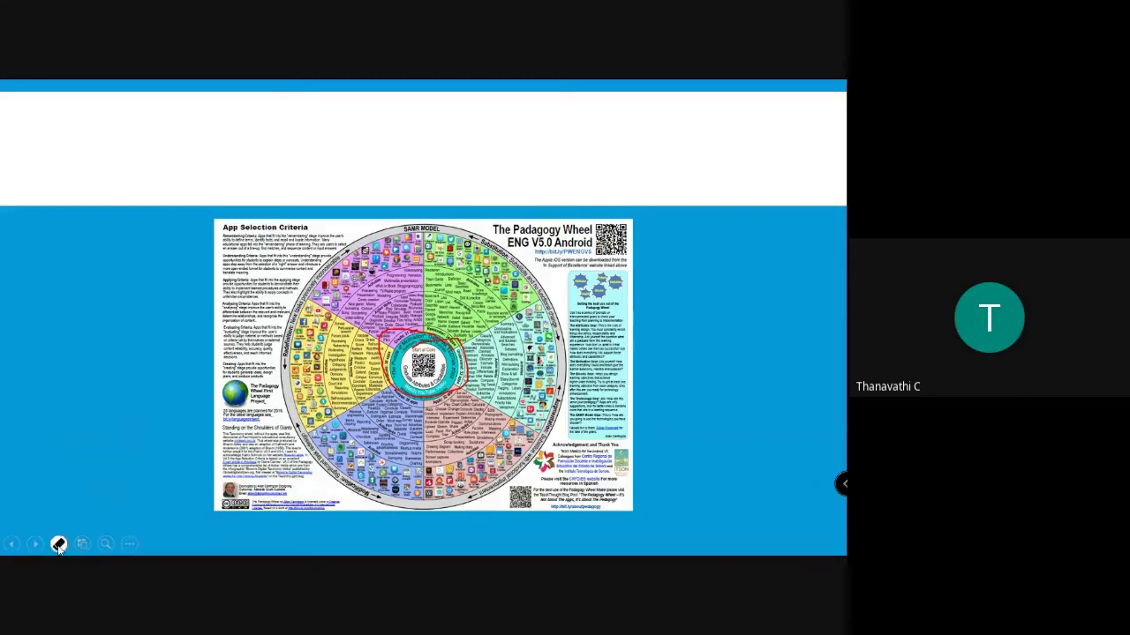
# With the highlighter, mark 'The Padagogy Wheel' title, 'App Selection Criteria' and the First Language Project label
pyautogui.click(59, 544)
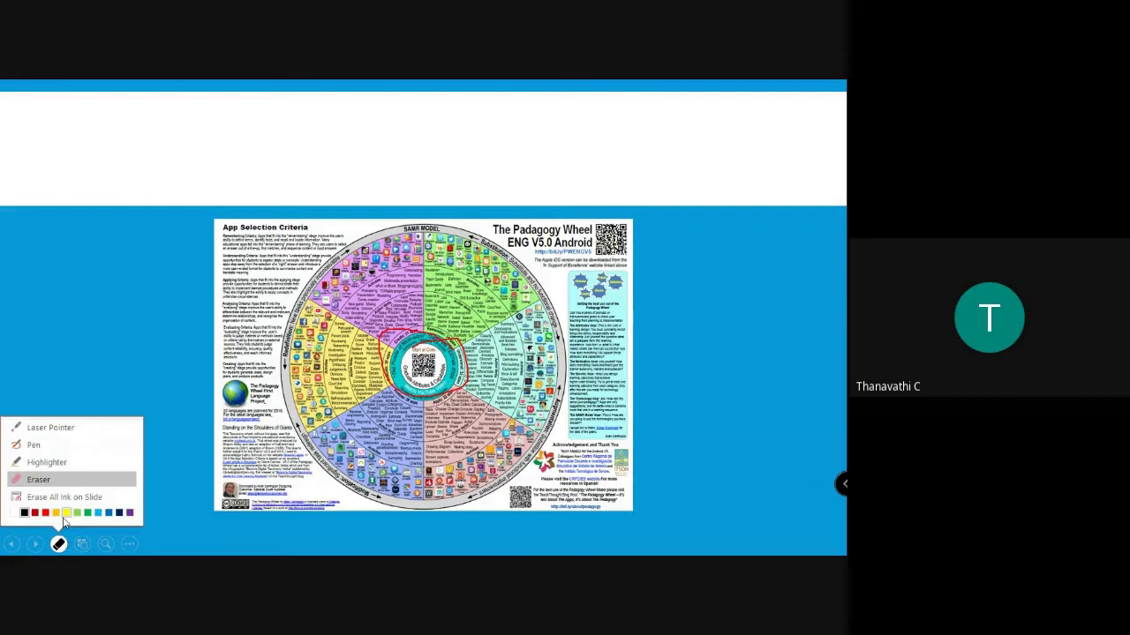
pyautogui.click(76, 464)
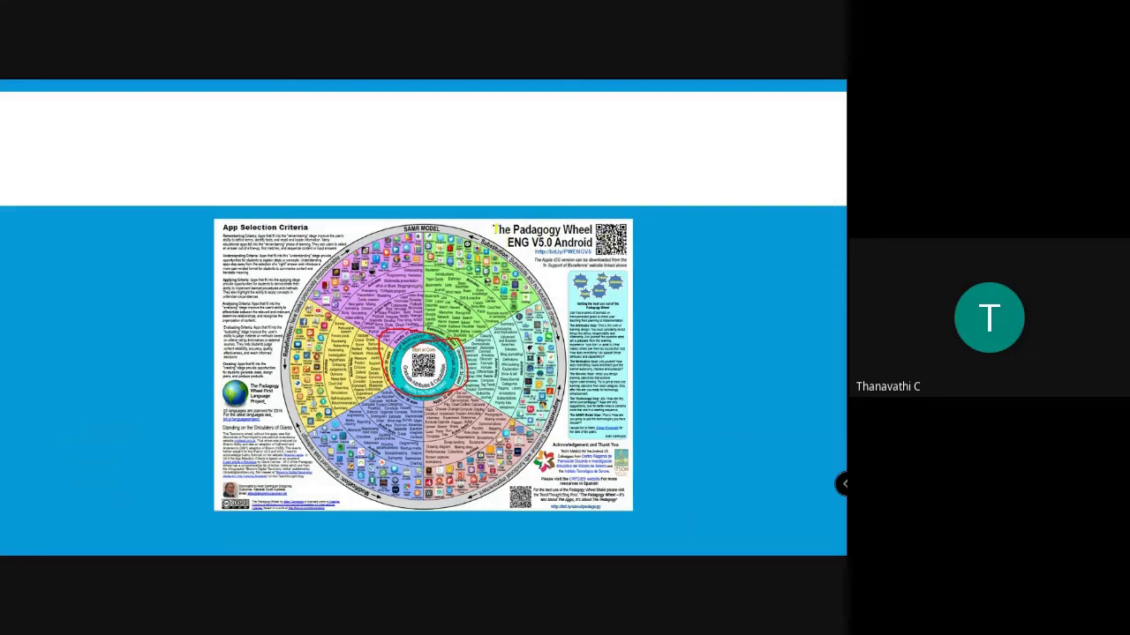
pyautogui.moveTo(495, 228); pyautogui.dragTo(593, 227)
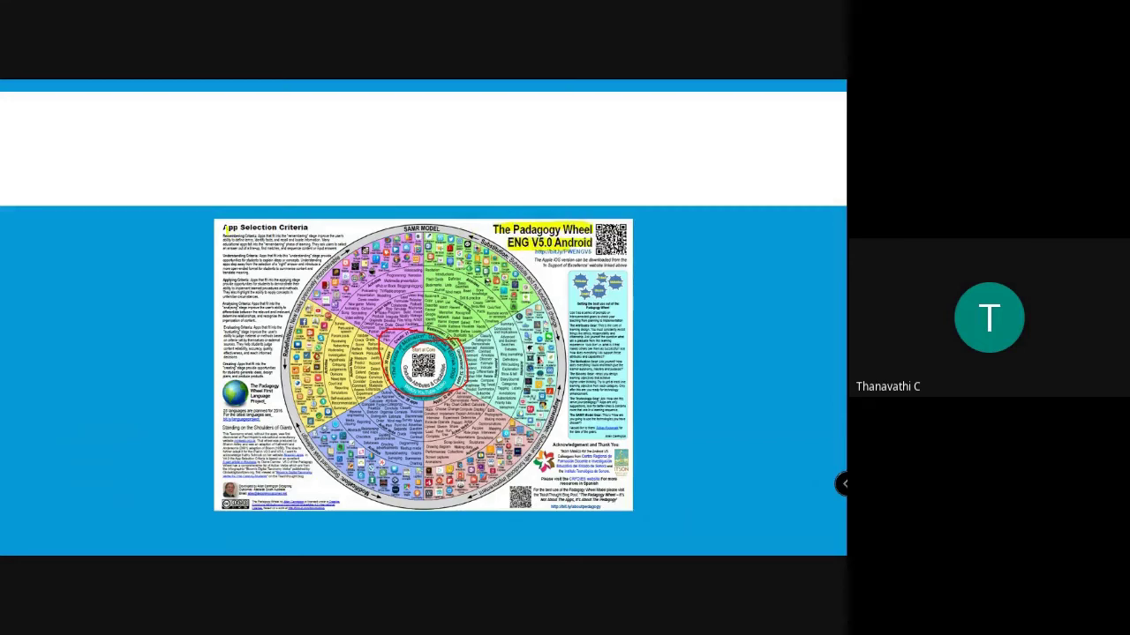
pyautogui.moveTo(225, 228); pyautogui.dragTo(309, 227)
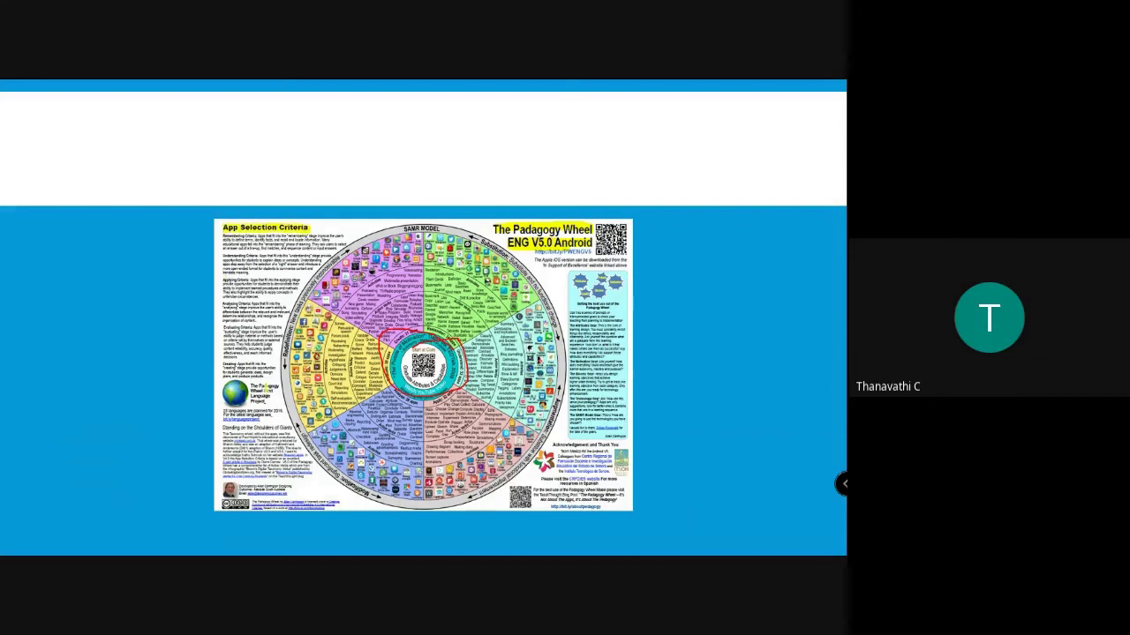
pyautogui.moveTo(250, 385); pyautogui.dragTo(270, 386)
# Switch the slide show pen tool back to the eraser
pyautogui.click(59, 544)
pyautogui.click(44, 477)
pyautogui.click(59, 543)
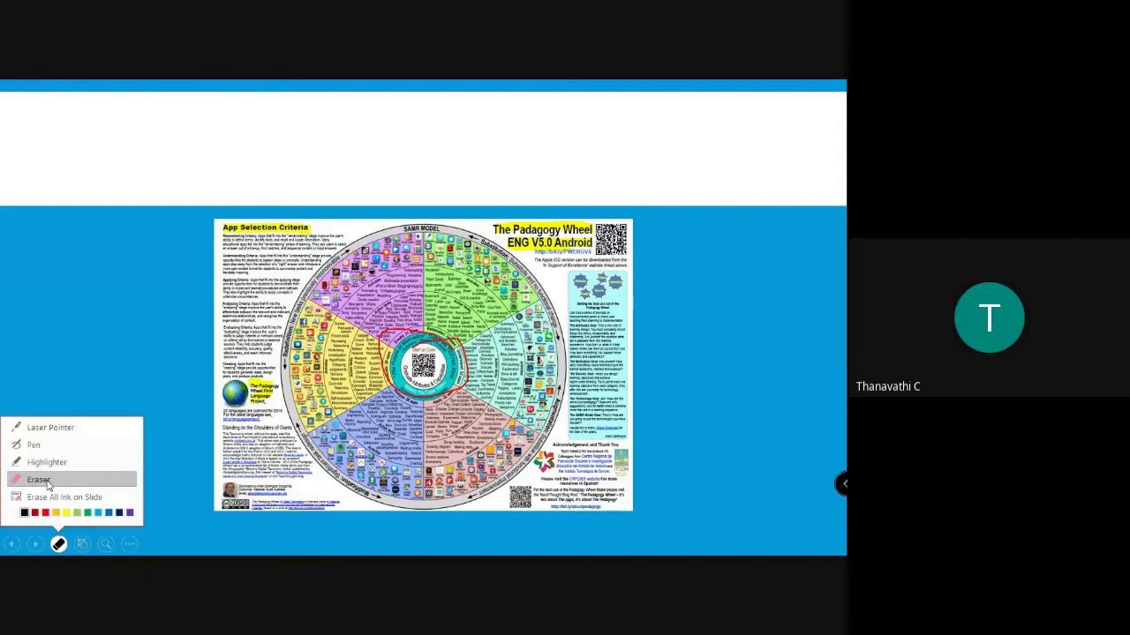
pyautogui.click(53, 481)
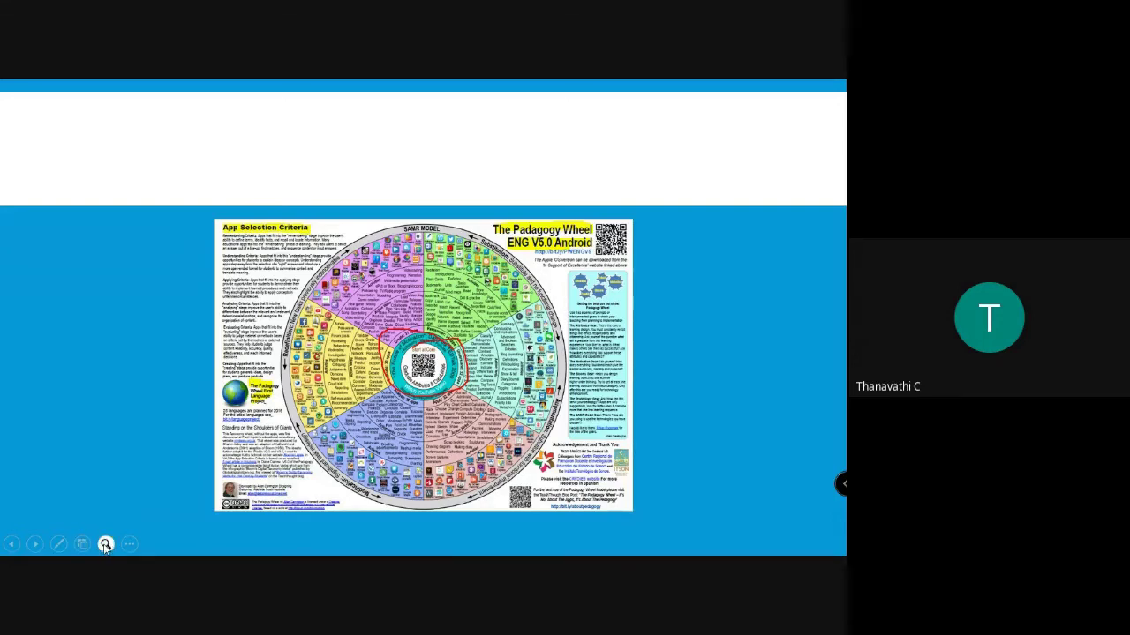
pyautogui.click(105, 544)
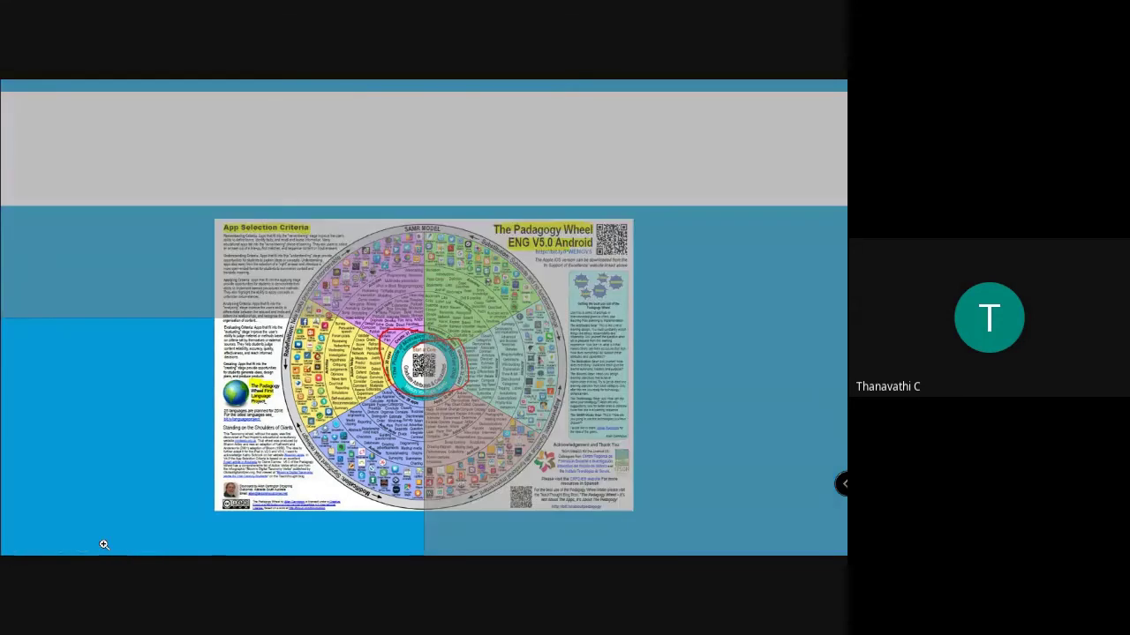
pyautogui.click(187, 436)
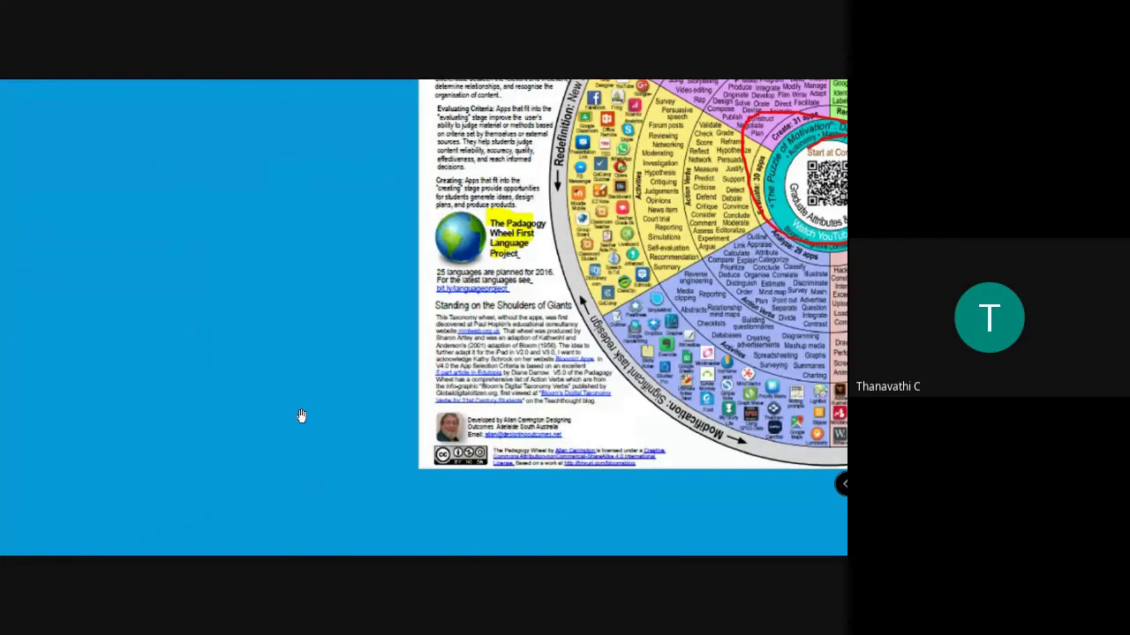
pyautogui.moveTo(301, 415)
pyautogui.mouseDown()
pyautogui.moveTo(498, 278)
pyautogui.moveTo(449, 374)
pyautogui.mouseUp()
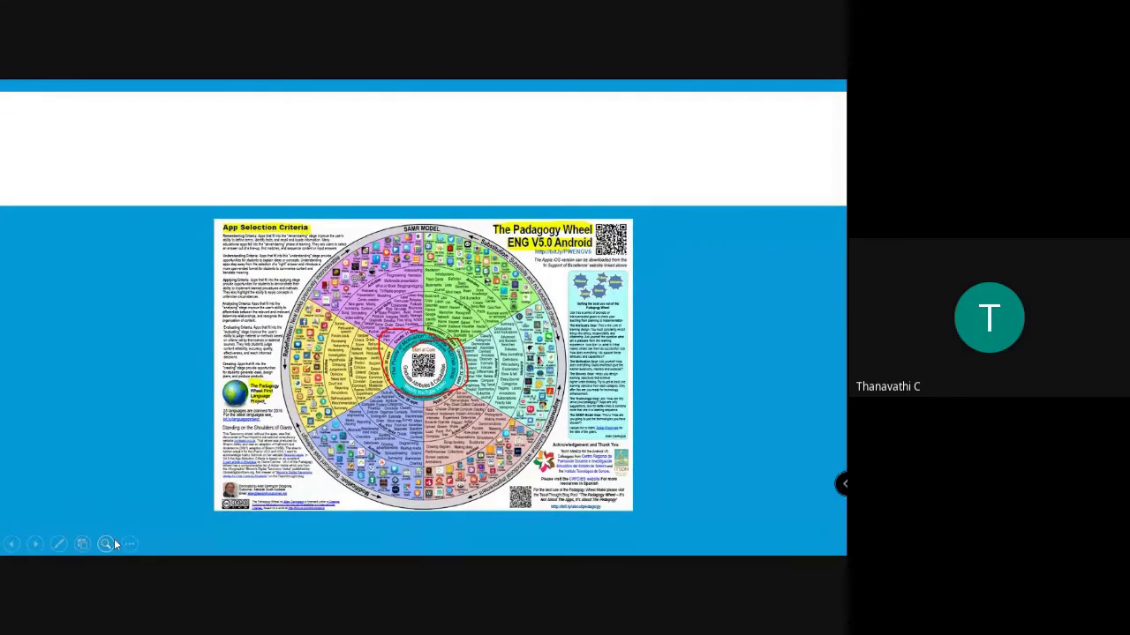
# Browse the all-slides thumbnails twice, then advance to the Knowledge and Curriculum slide from the ... menu
pyautogui.click(81, 543)
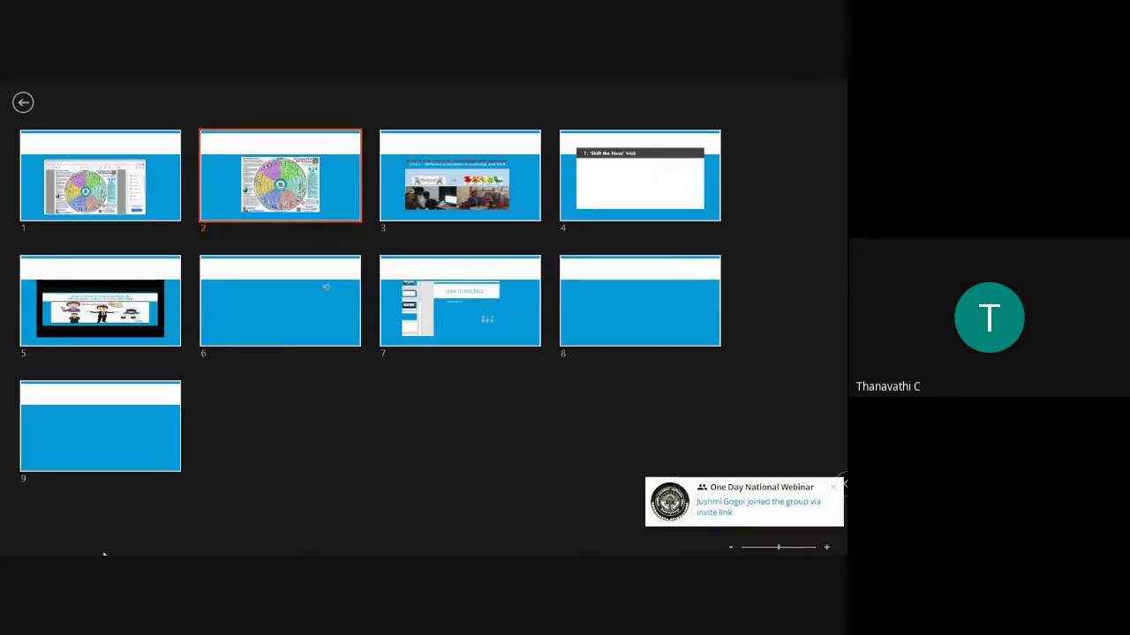
pyautogui.click(22, 104)
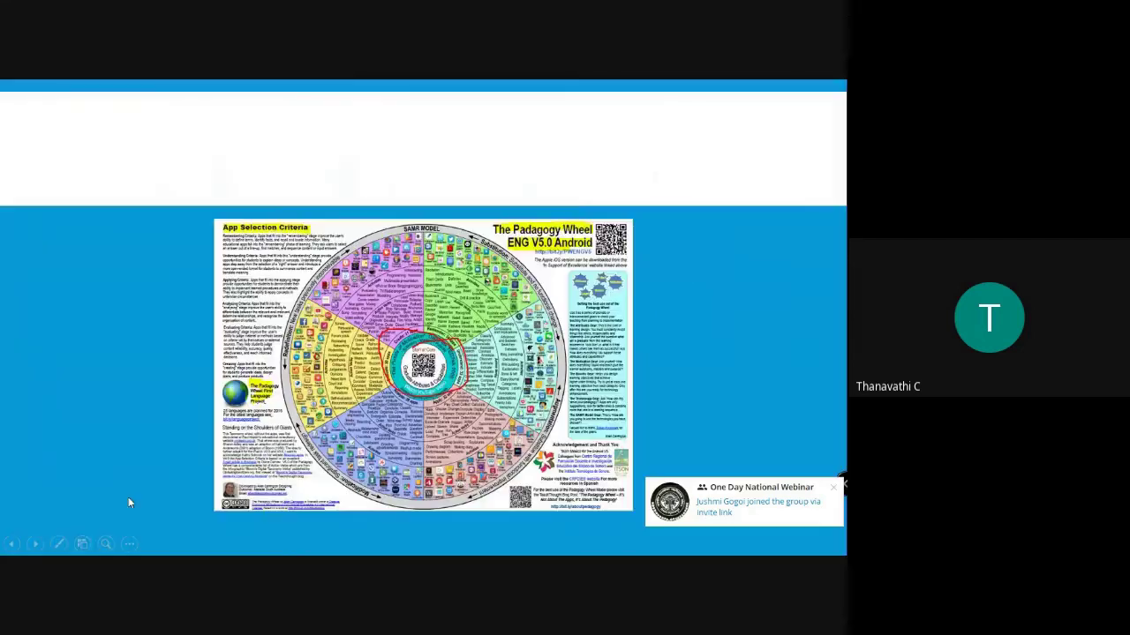
pyautogui.click(83, 545)
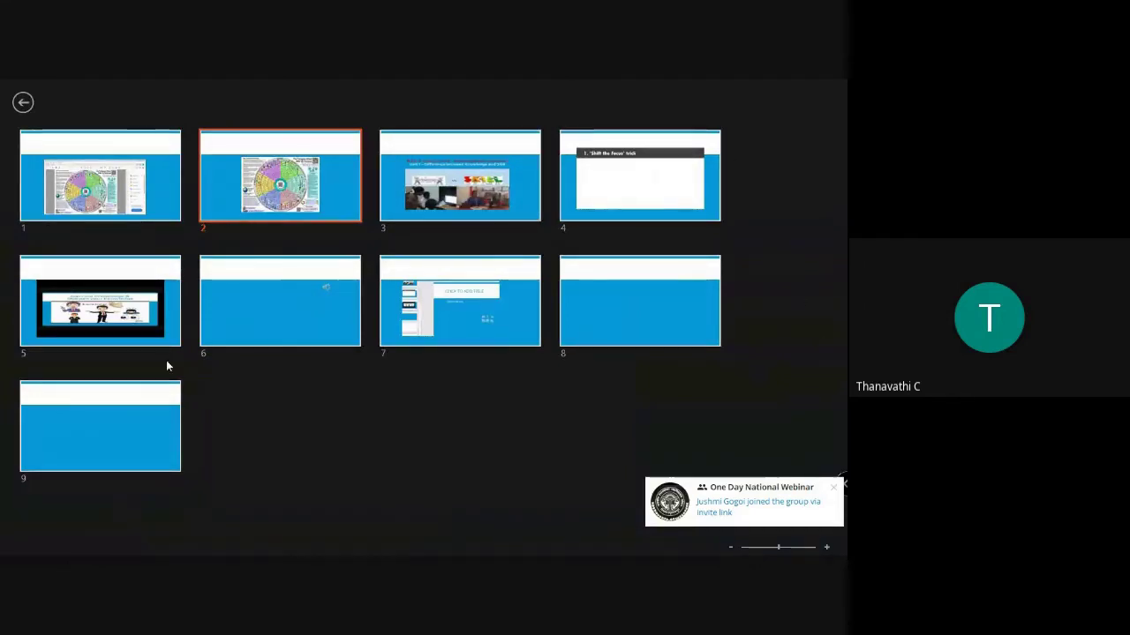
pyautogui.click(24, 103)
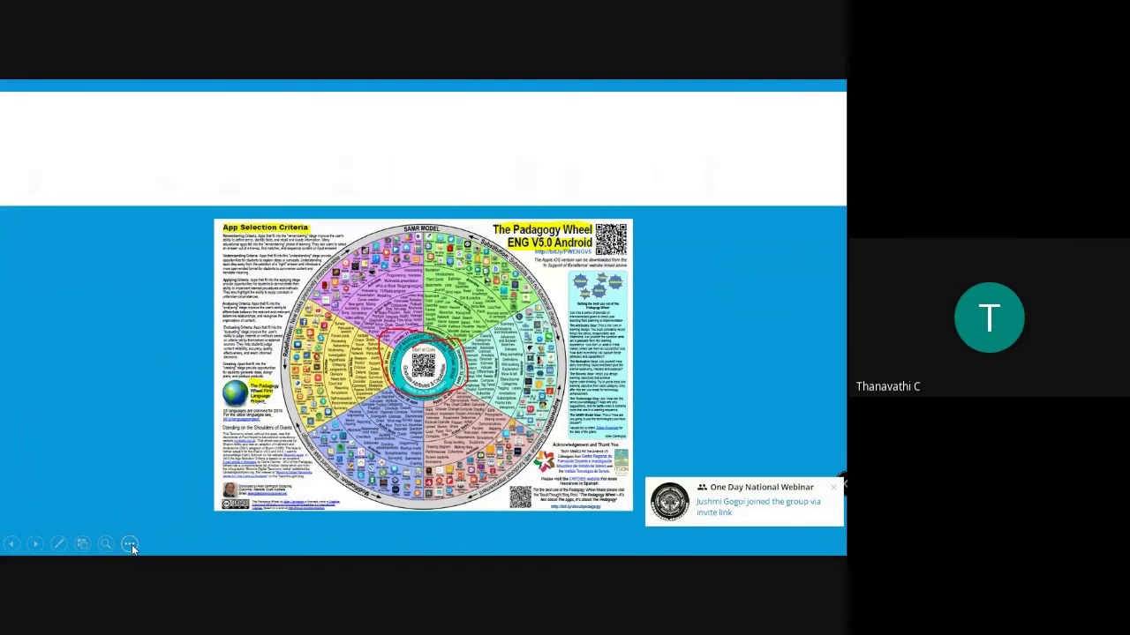
pyautogui.click(130, 544)
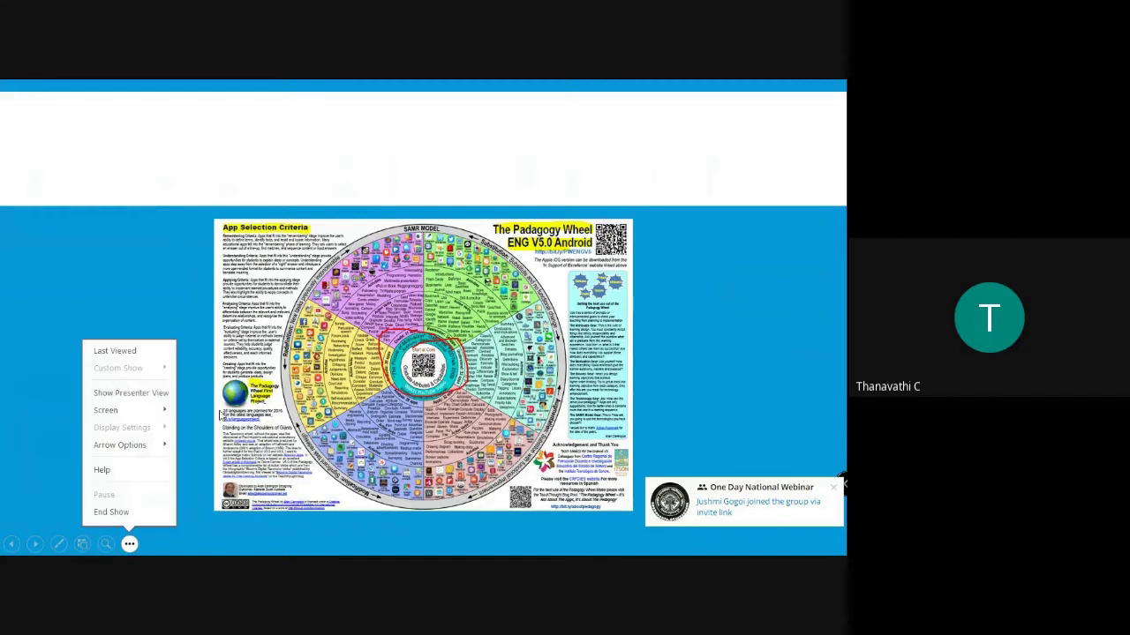
pyautogui.click(187, 474)
# End the slide show, answer the ink prompt with Keep, and select slide 2
pyautogui.press('Escape')
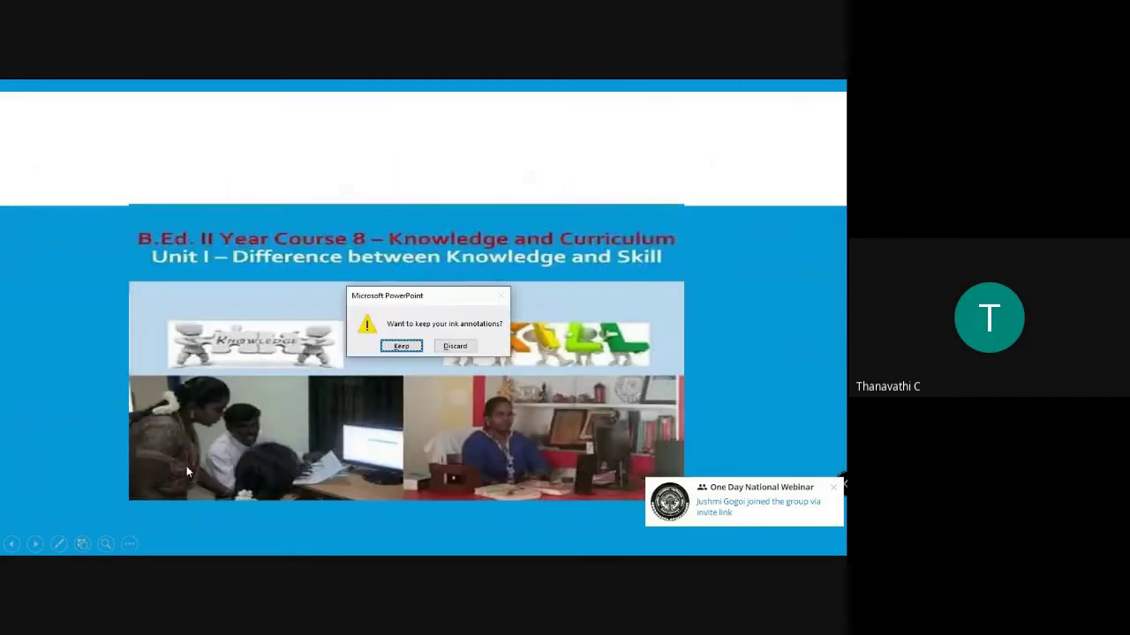
pyautogui.click(454, 347)
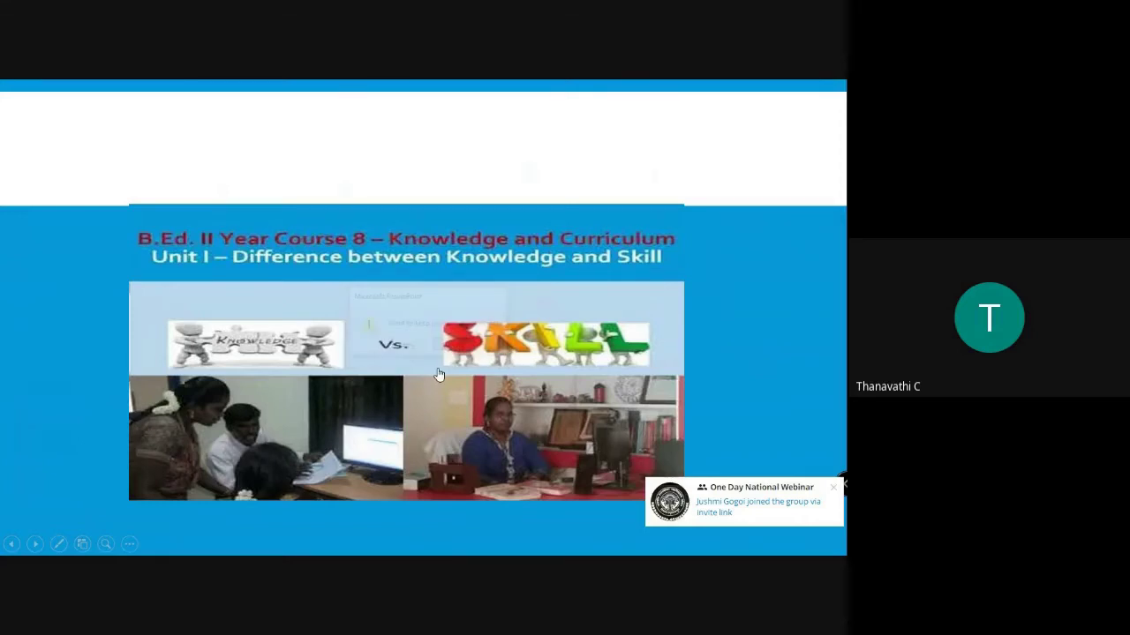
pyautogui.scroll(1, 321, 481)
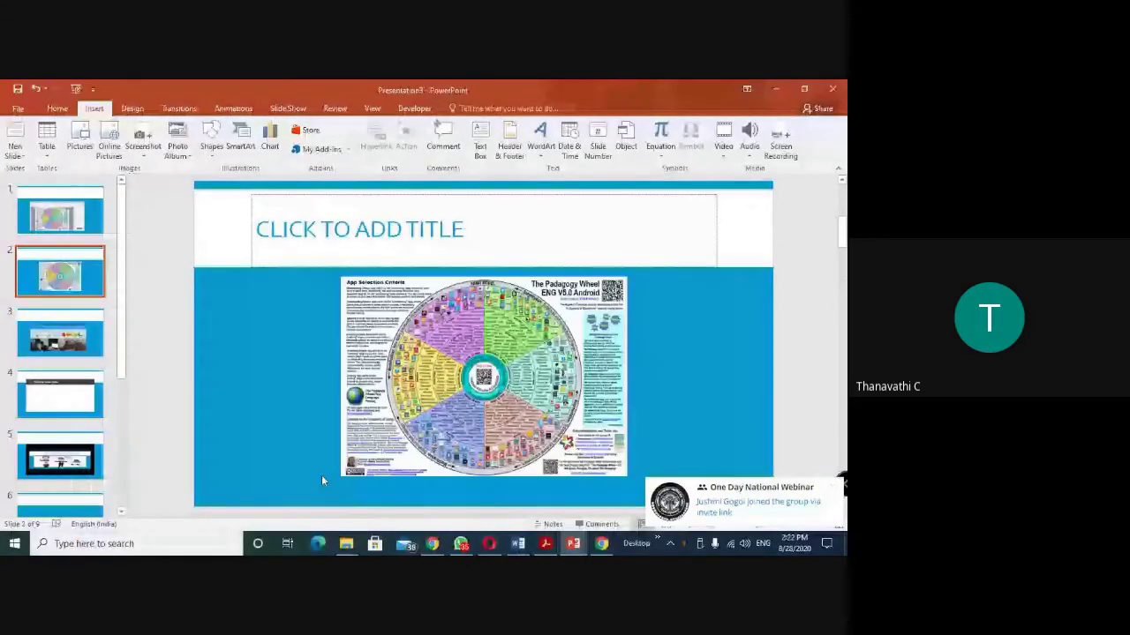
pyautogui.click(843, 254)
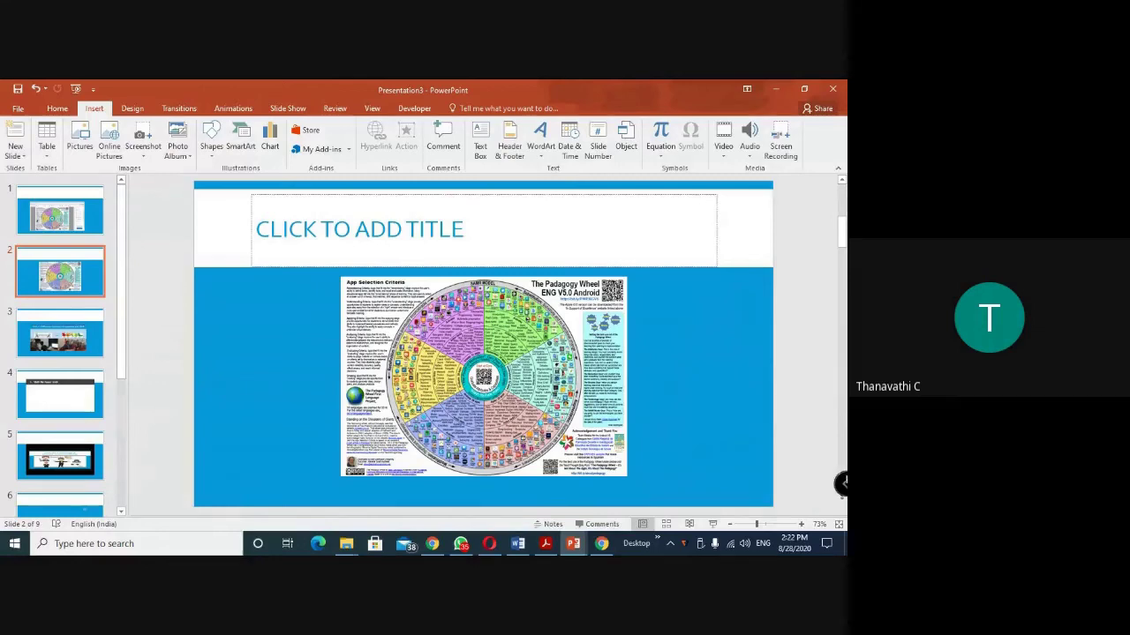
# Add a comment to slide 2, hide the Comments pane, and restart the show from slide 2
pyautogui.click(440, 140)
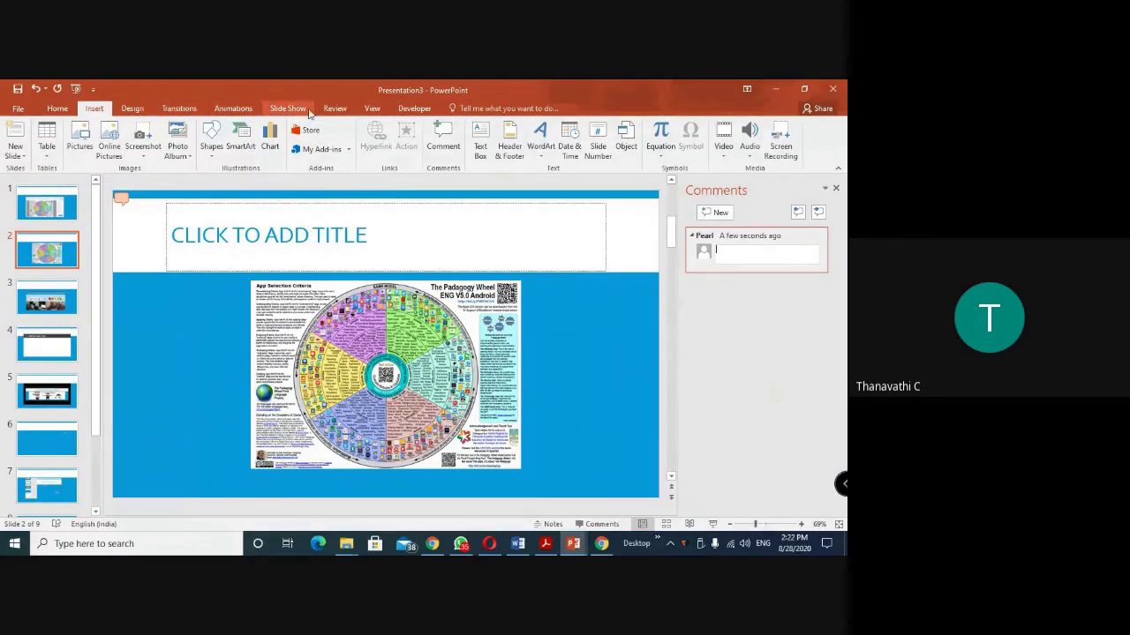
pyautogui.click(372, 107)
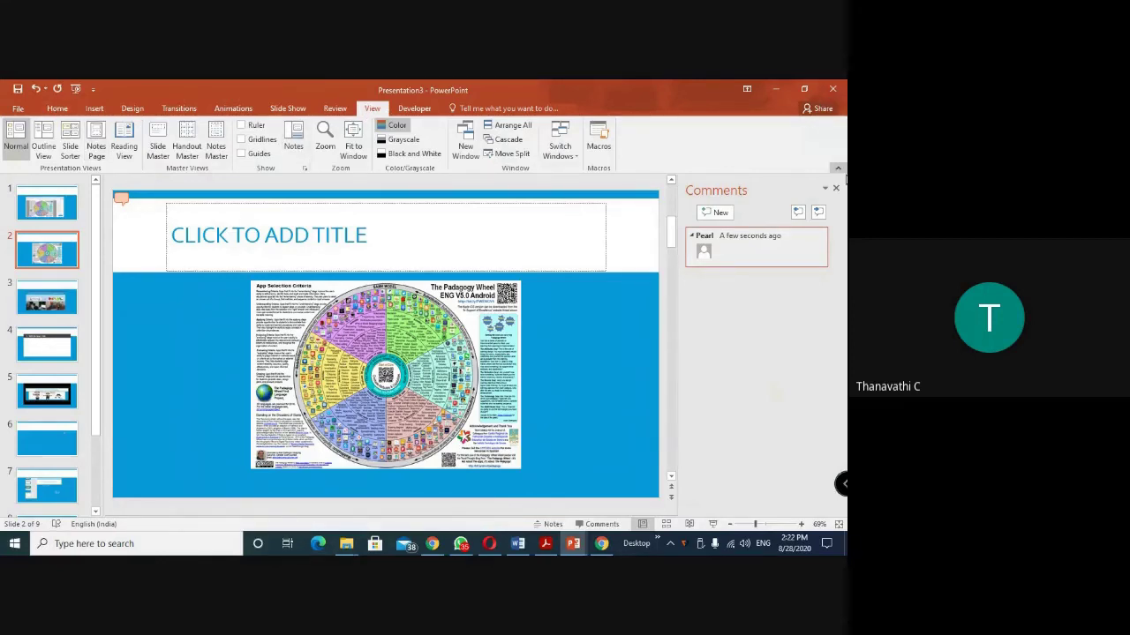
pyautogui.click(836, 189)
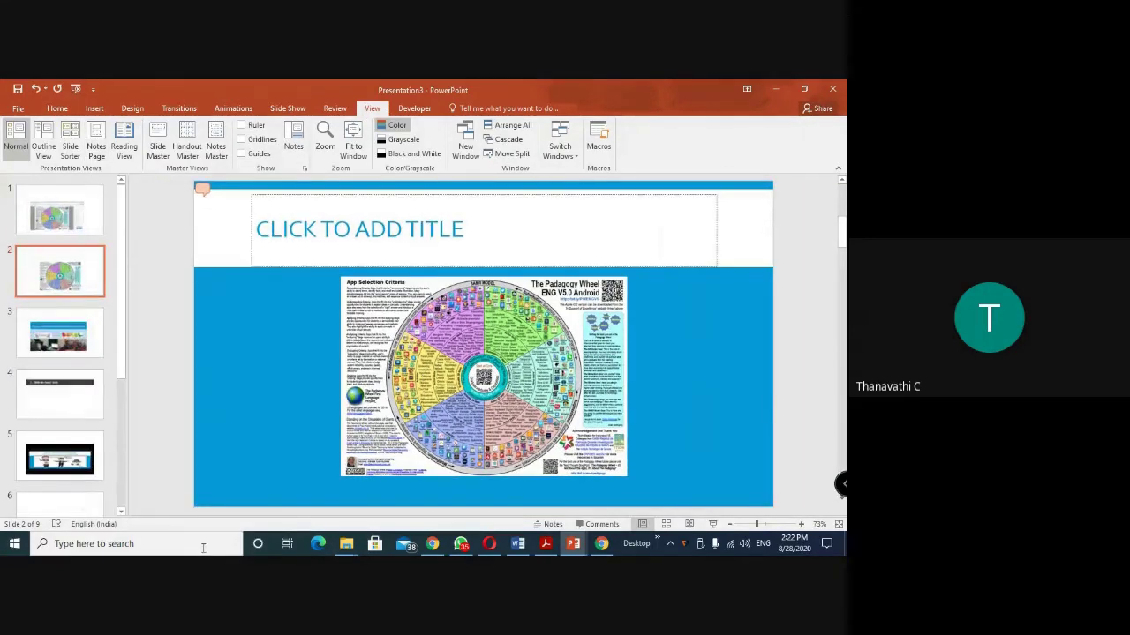
pyautogui.click(712, 524)
pyautogui.click(129, 544)
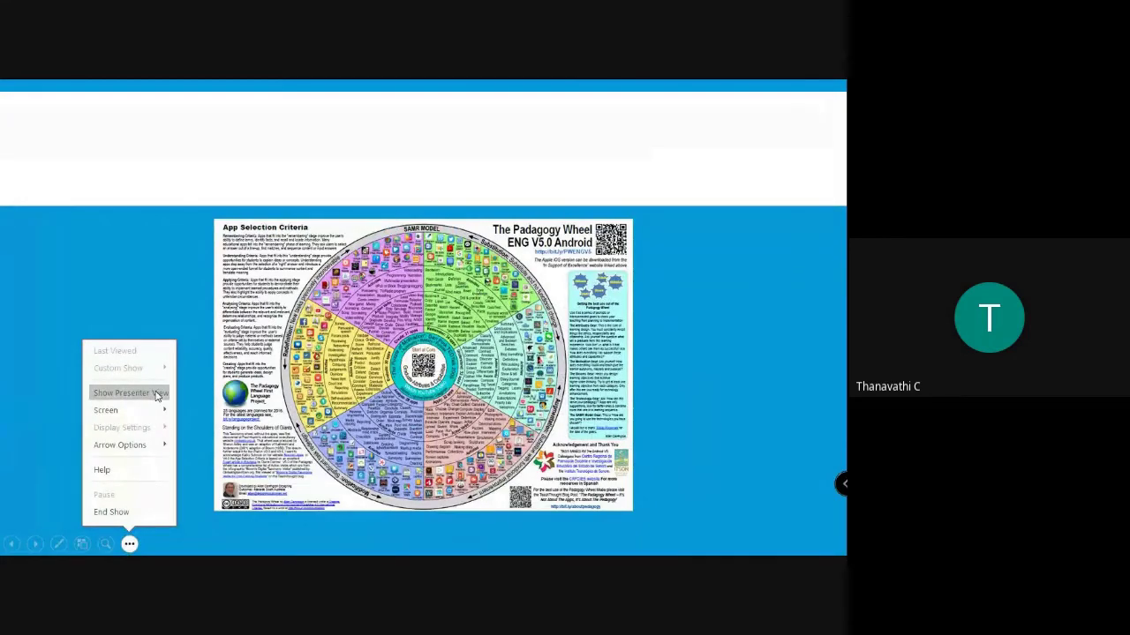
# Choose Show Presenter View to get the timer, next-slide preview and speaker notes
pyautogui.click(158, 394)
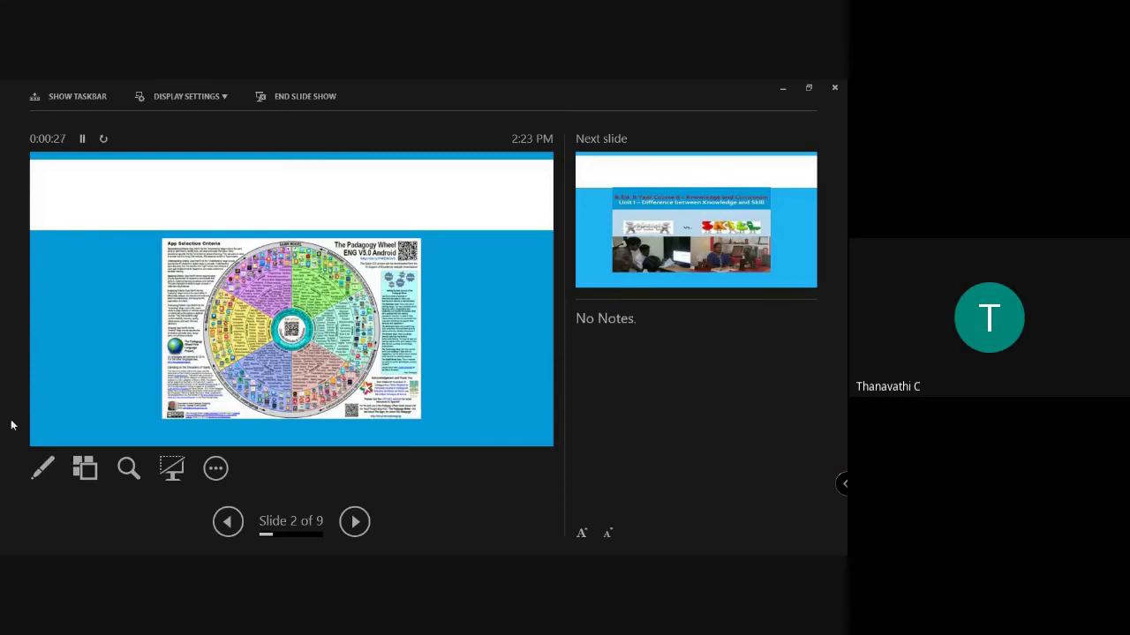
# Look through the slide overview and options menu, then return to the full-screen slide
pyautogui.click(88, 472)
pyautogui.click(216, 469)
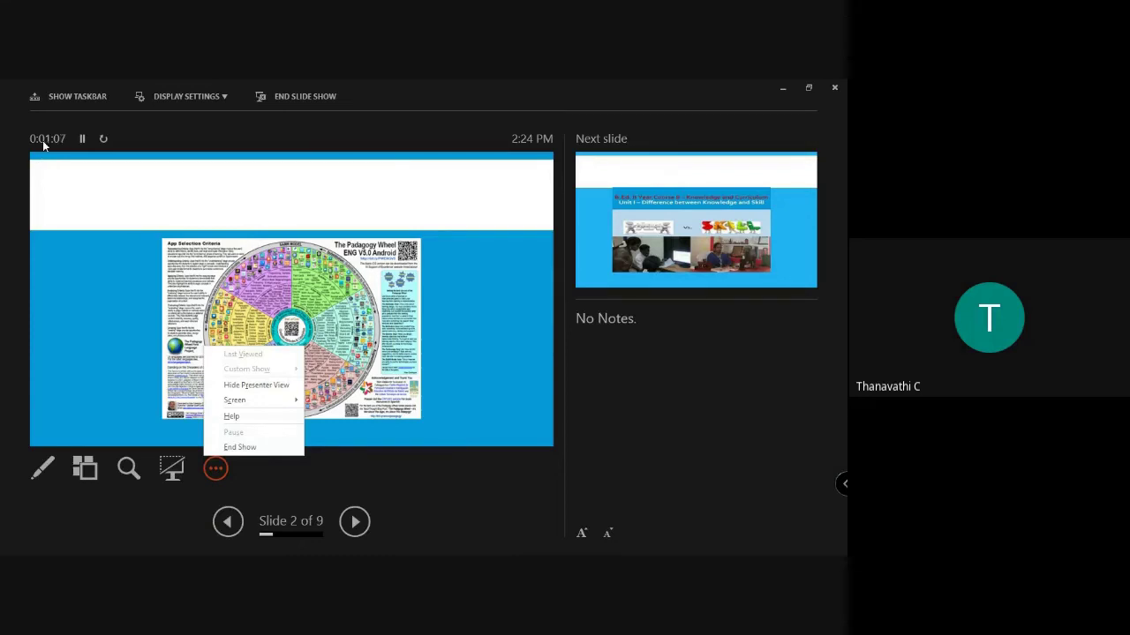
pyautogui.click(439, 508)
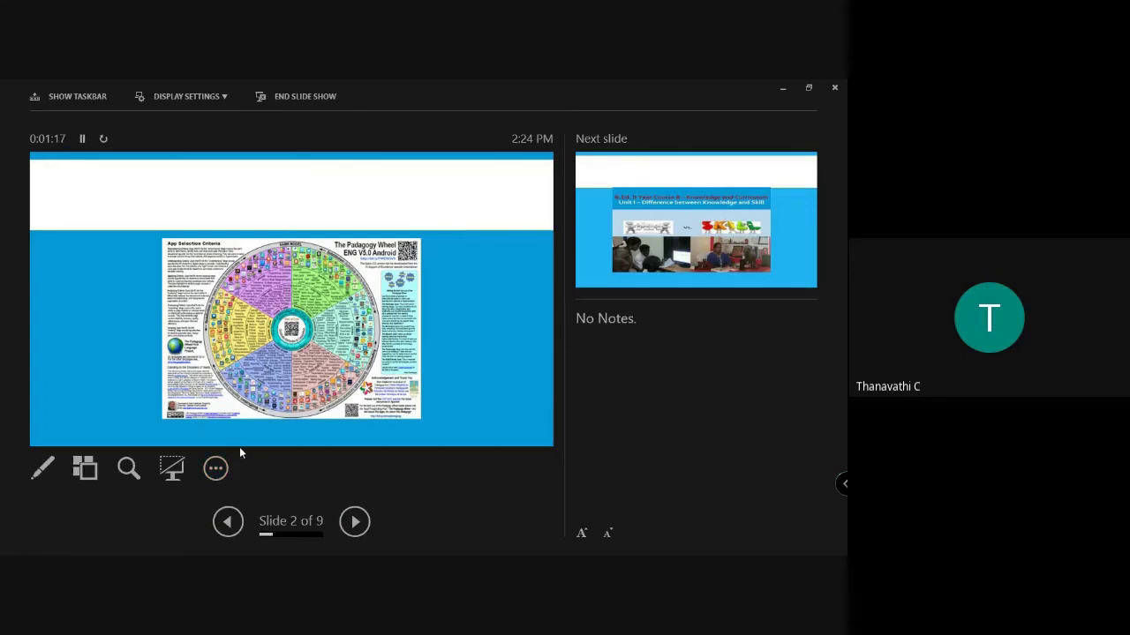
pyautogui.click(215, 472)
pyautogui.click(270, 389)
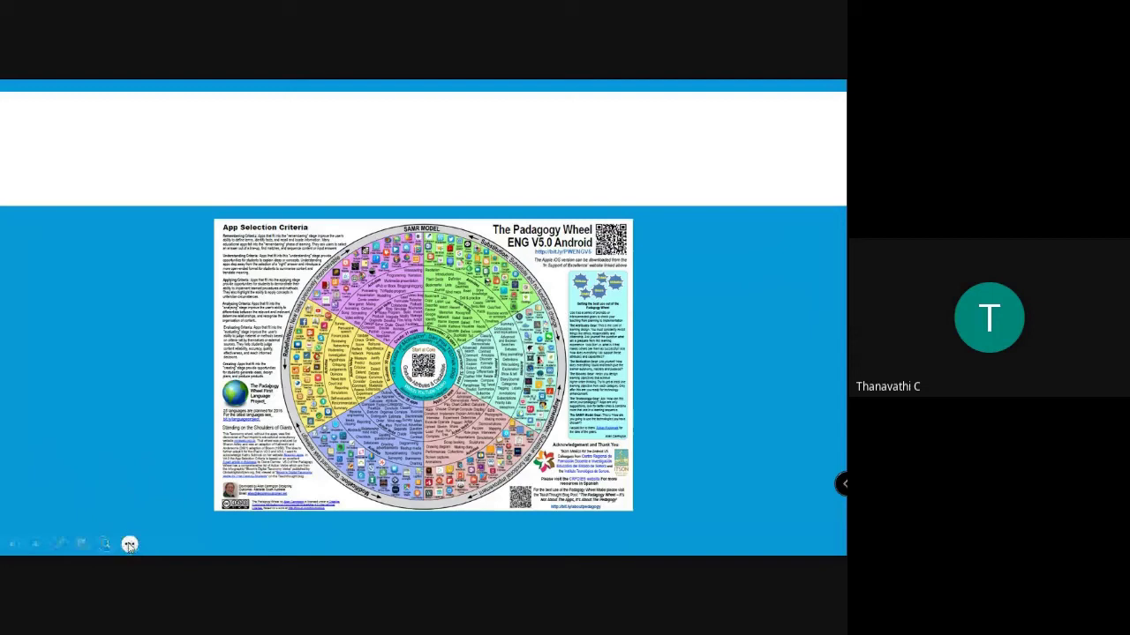
pyautogui.click(129, 544)
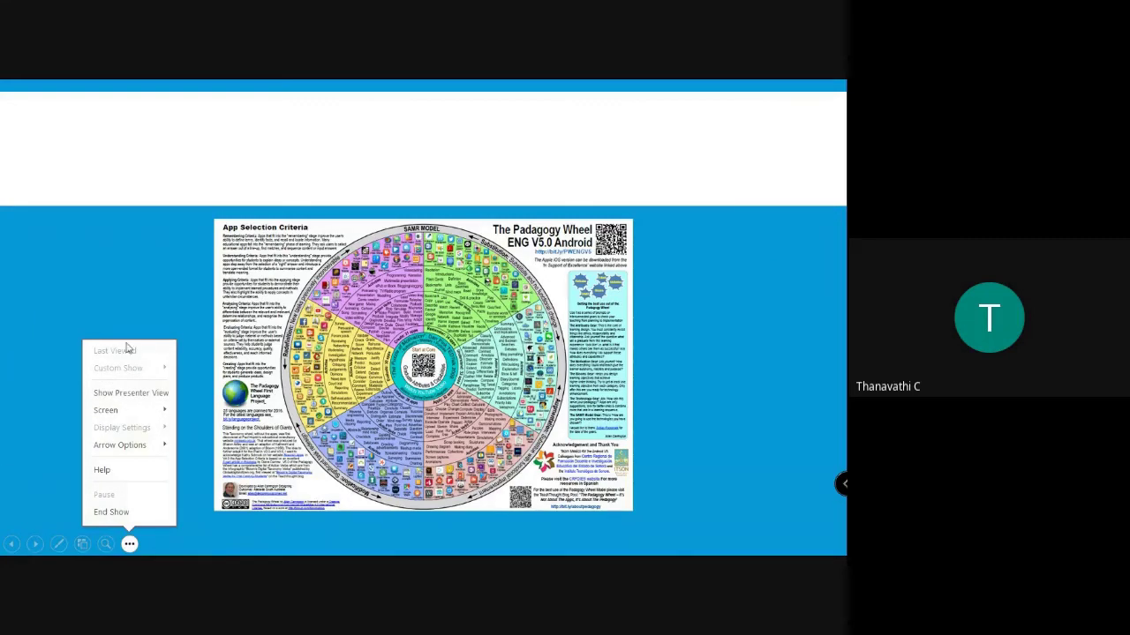
pyautogui.click(350, 543)
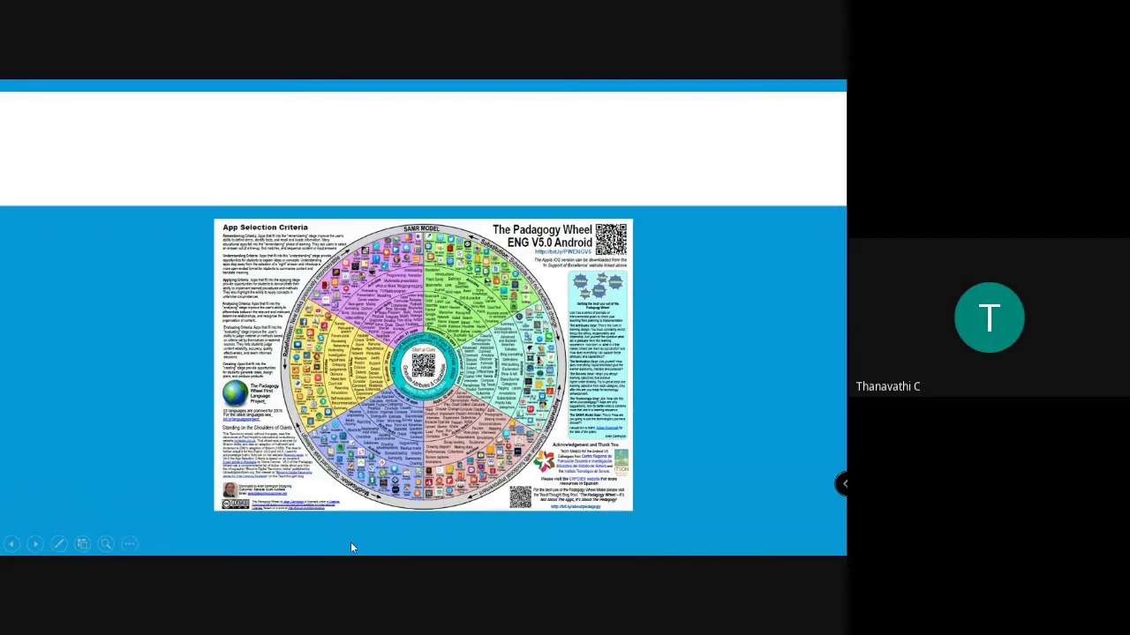
# Advance past the Knowledge vs Skill slide in Presenter View to slide 4, 'Shift the Focus'
pyautogui.click(351, 542)
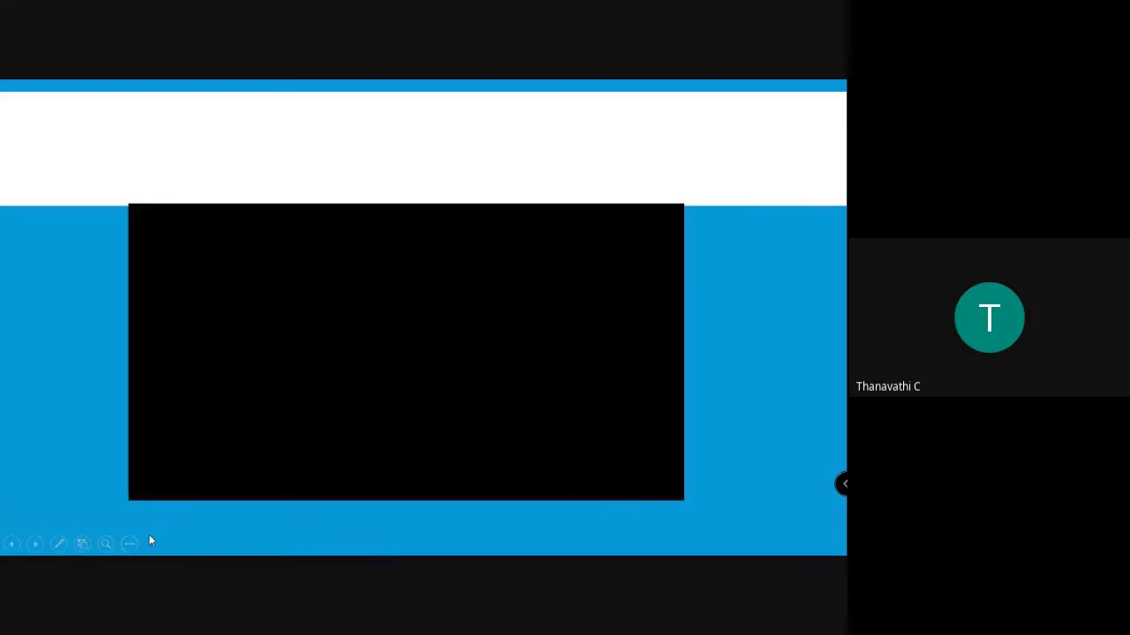
pyautogui.click(129, 543)
pyautogui.click(137, 393)
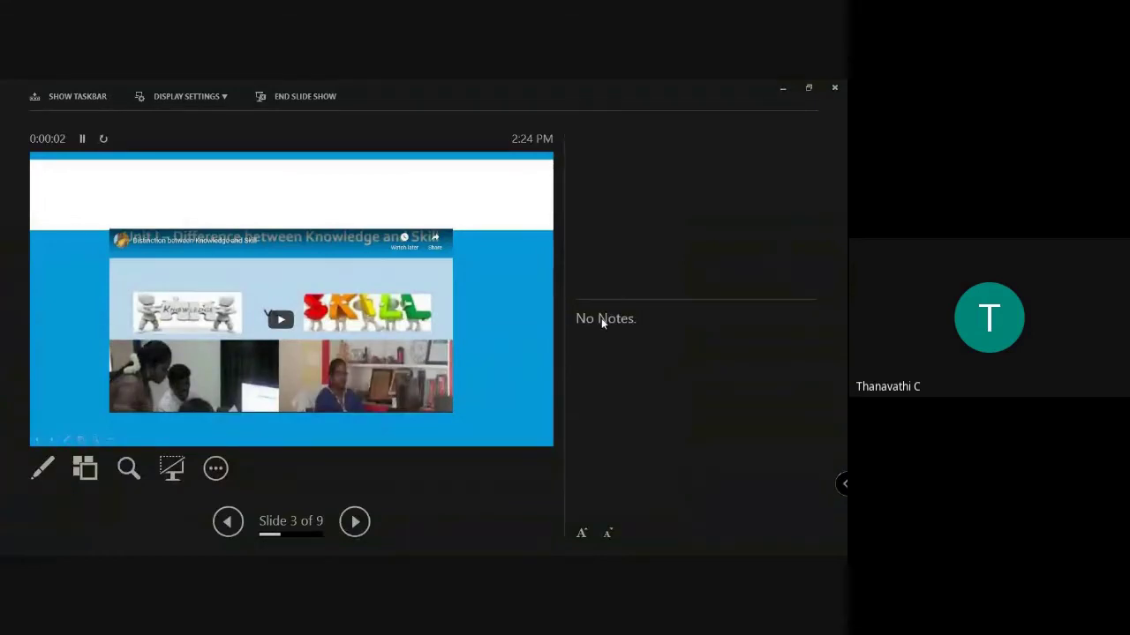
pyautogui.click(355, 524)
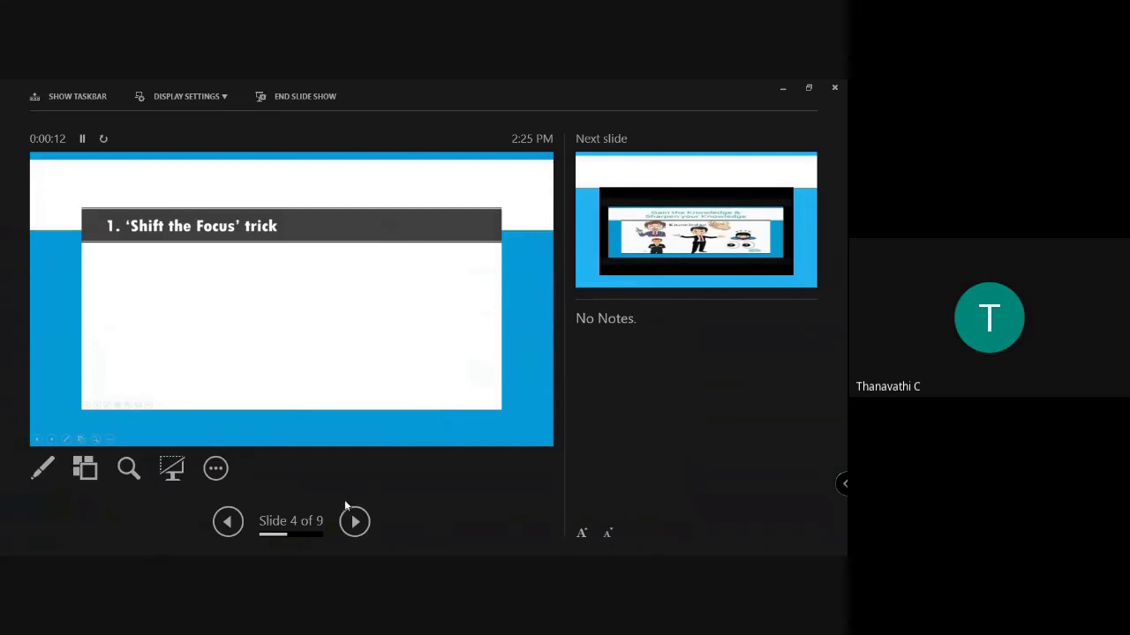
# End the show, then briefly replay it from slide 4 and exit again
pyautogui.press('Escape')
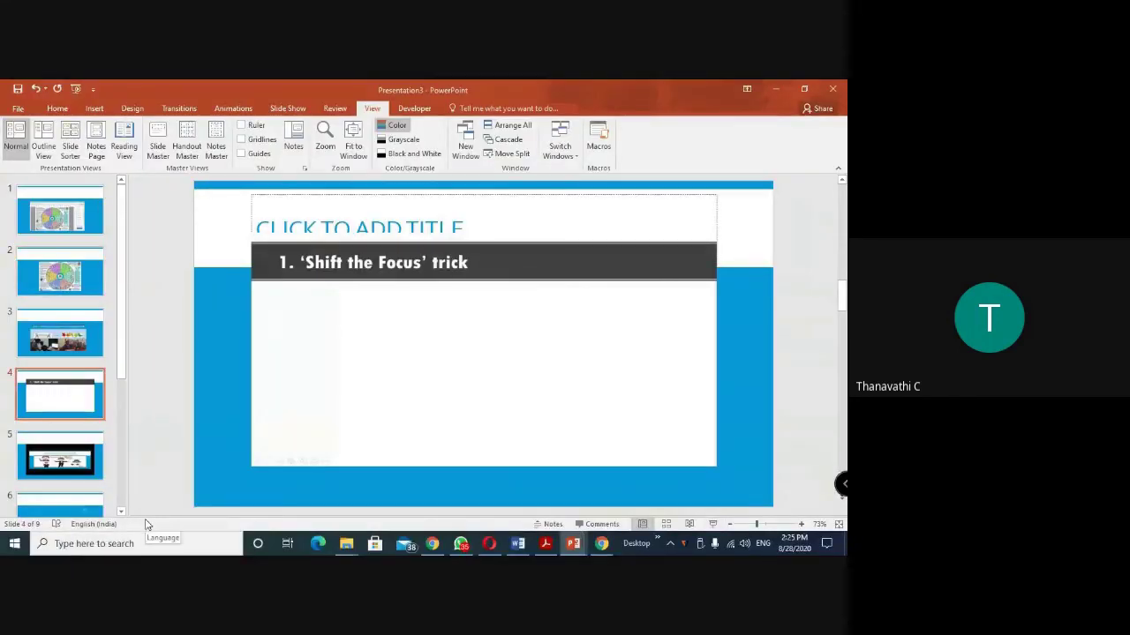
pyautogui.click(94, 108)
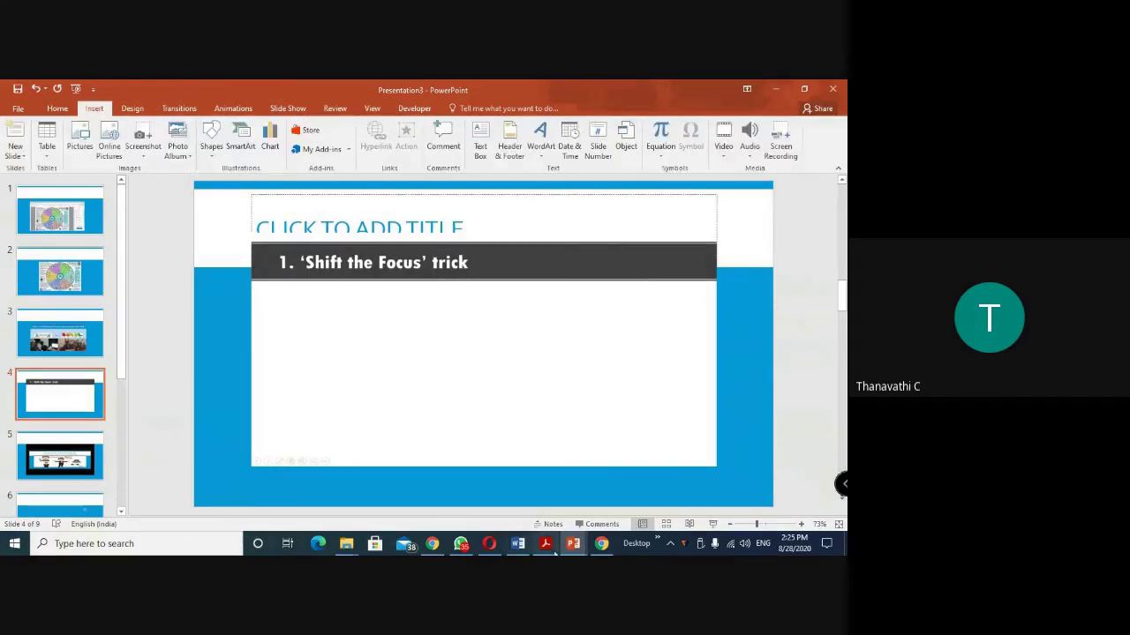
pyautogui.click(713, 524)
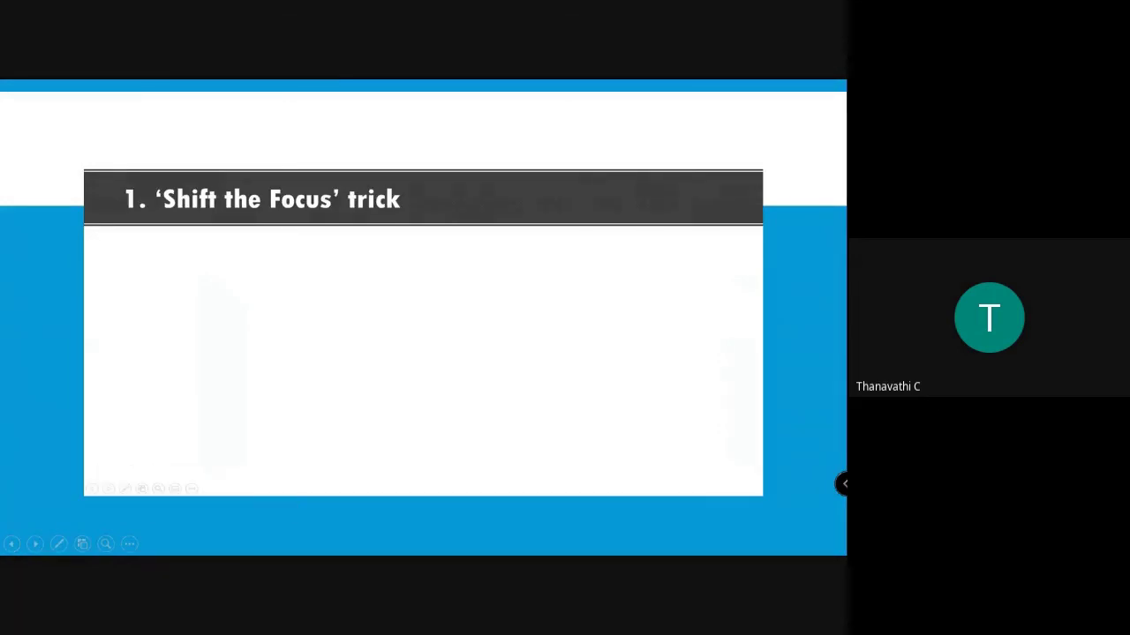
pyautogui.press('Escape')
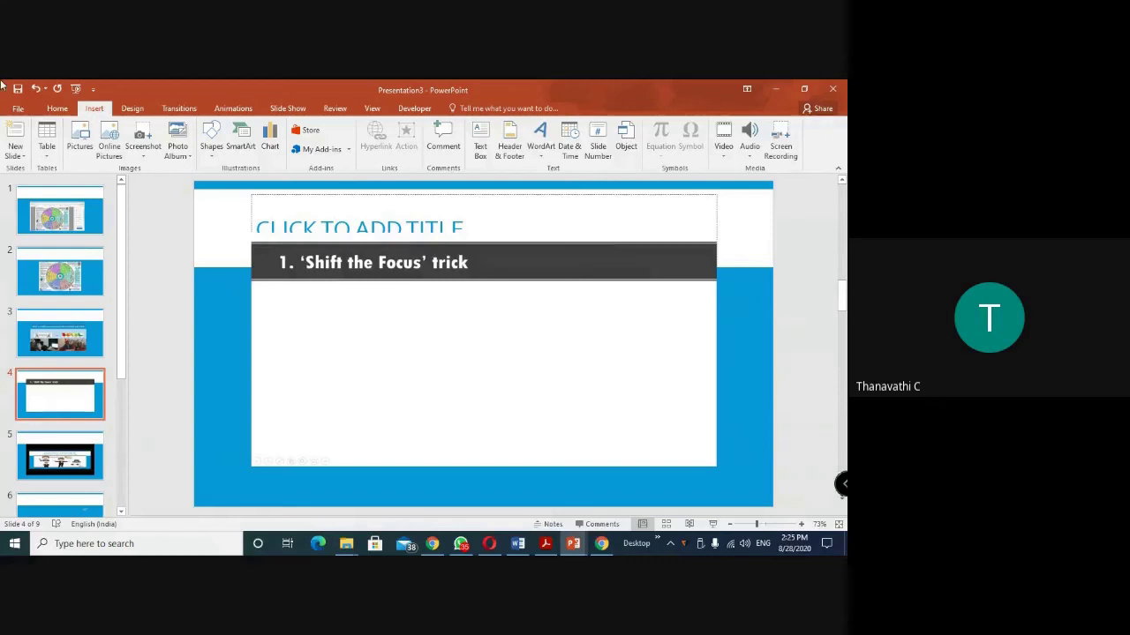
# Open Insert > Screenshot to list the windows available to insert
pyautogui.click(58, 108)
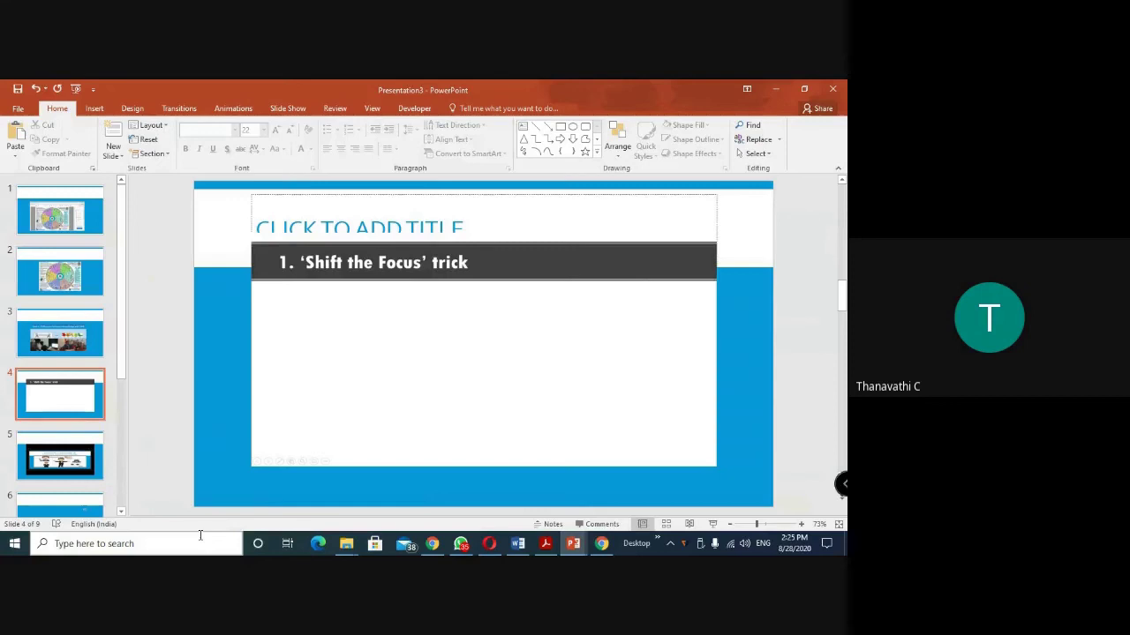
pyautogui.click(94, 108)
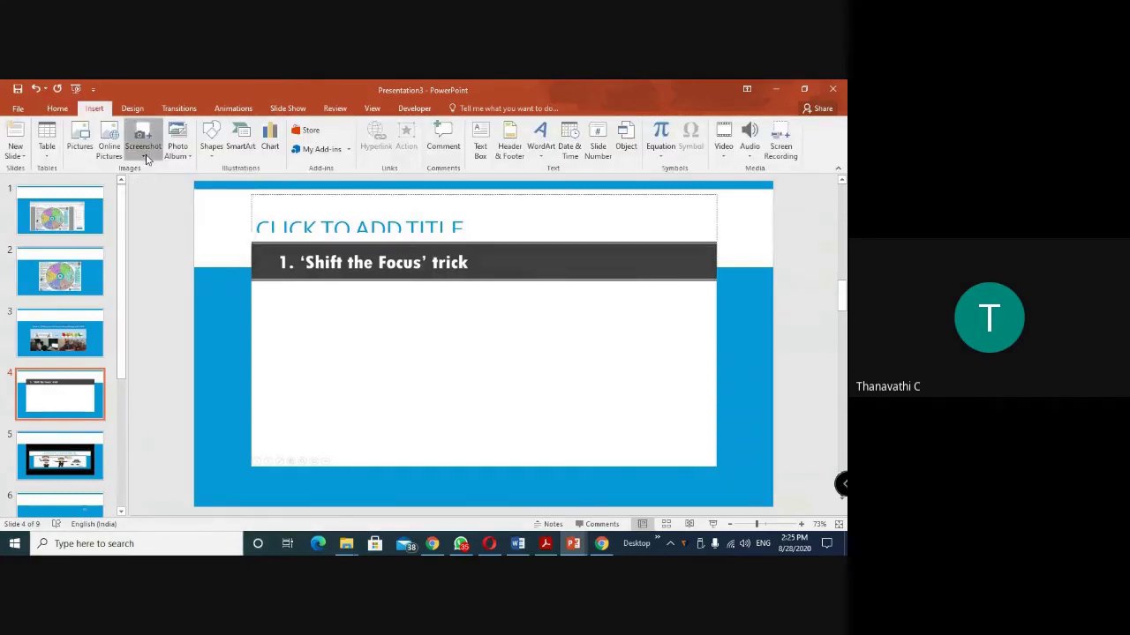
pyautogui.click(143, 156)
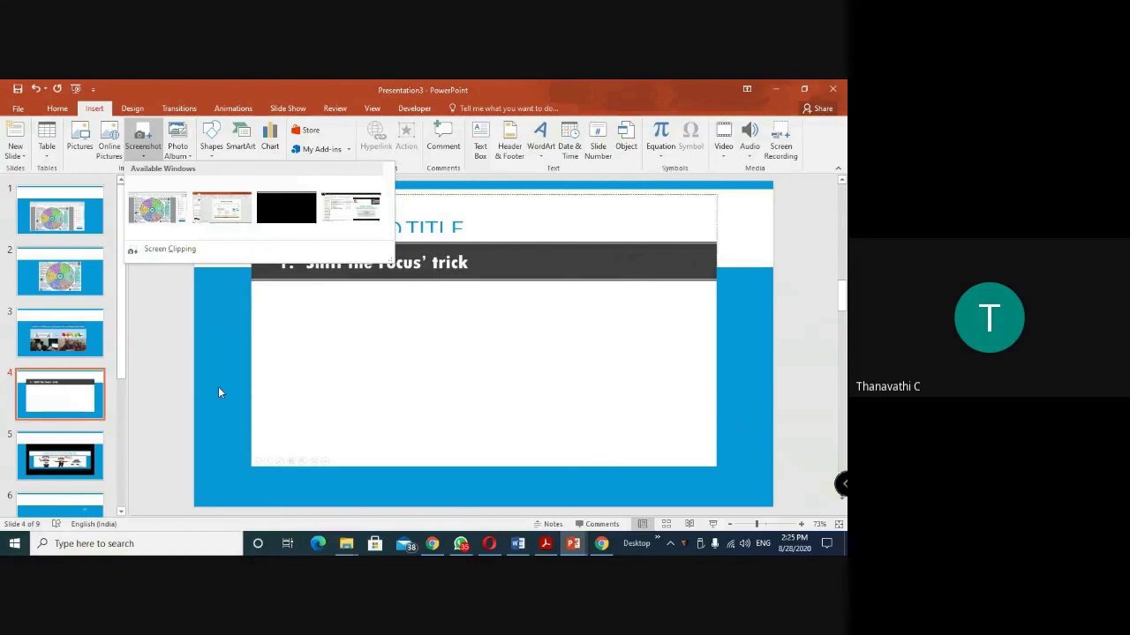
# Browse the Design options and the full Transitions gallery without applying anything
pyautogui.click(130, 108)
pyautogui.click(131, 108)
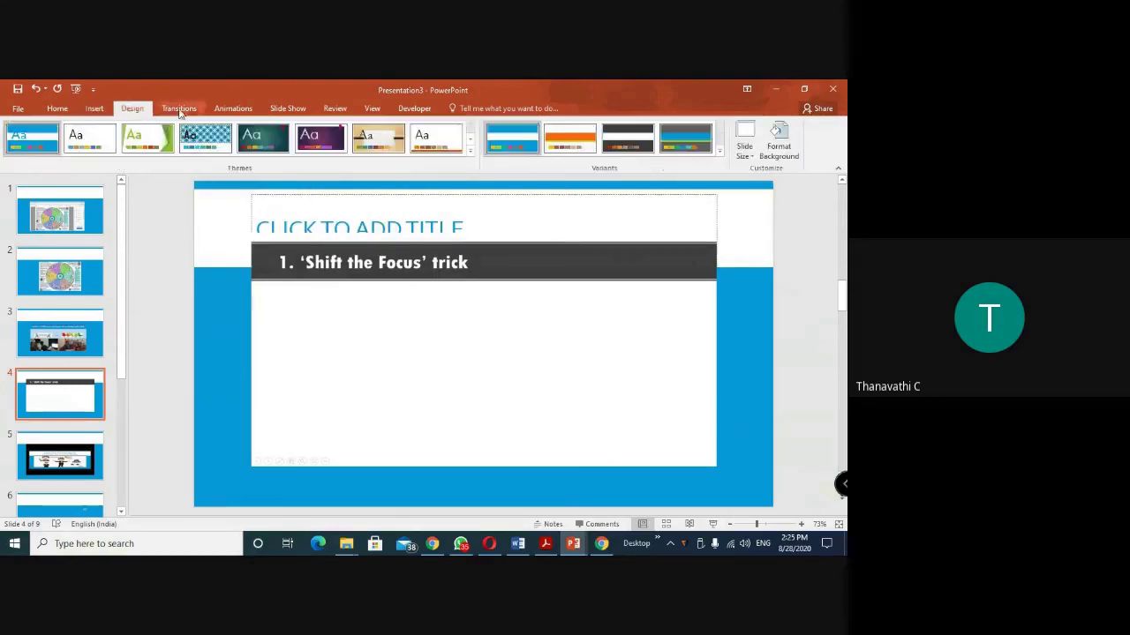
pyautogui.click(179, 108)
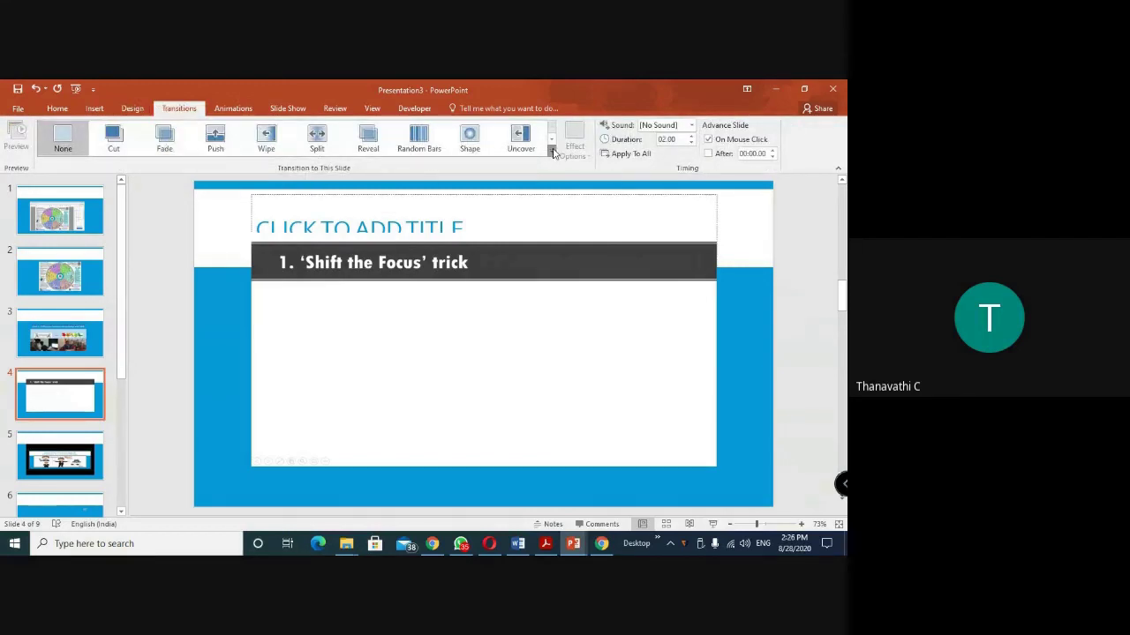
pyautogui.click(551, 152)
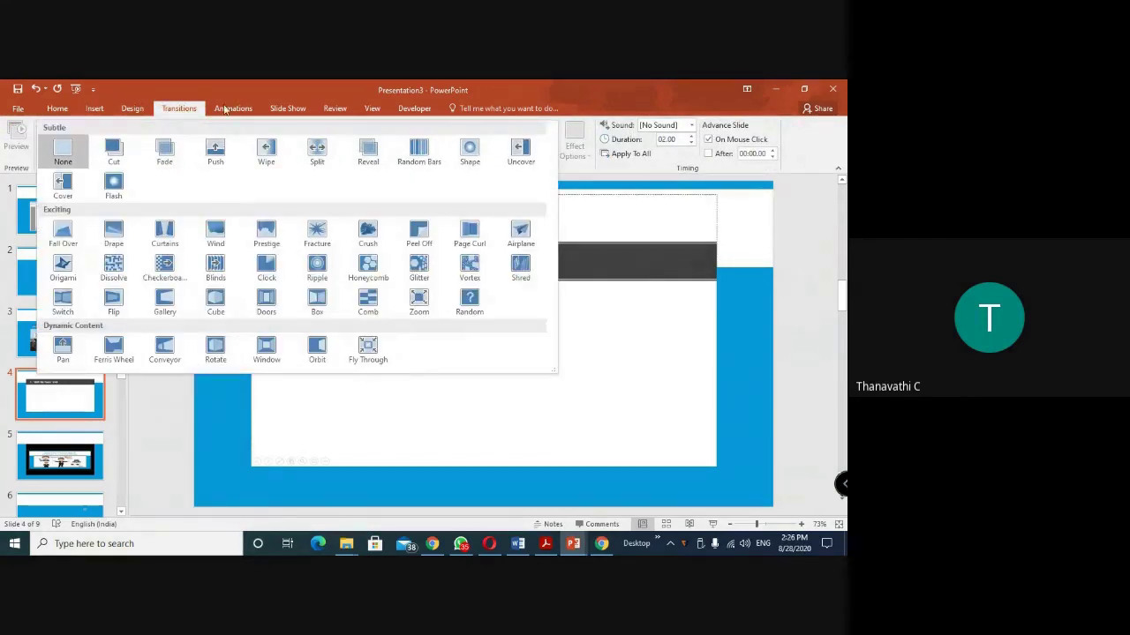
pyautogui.click(225, 109)
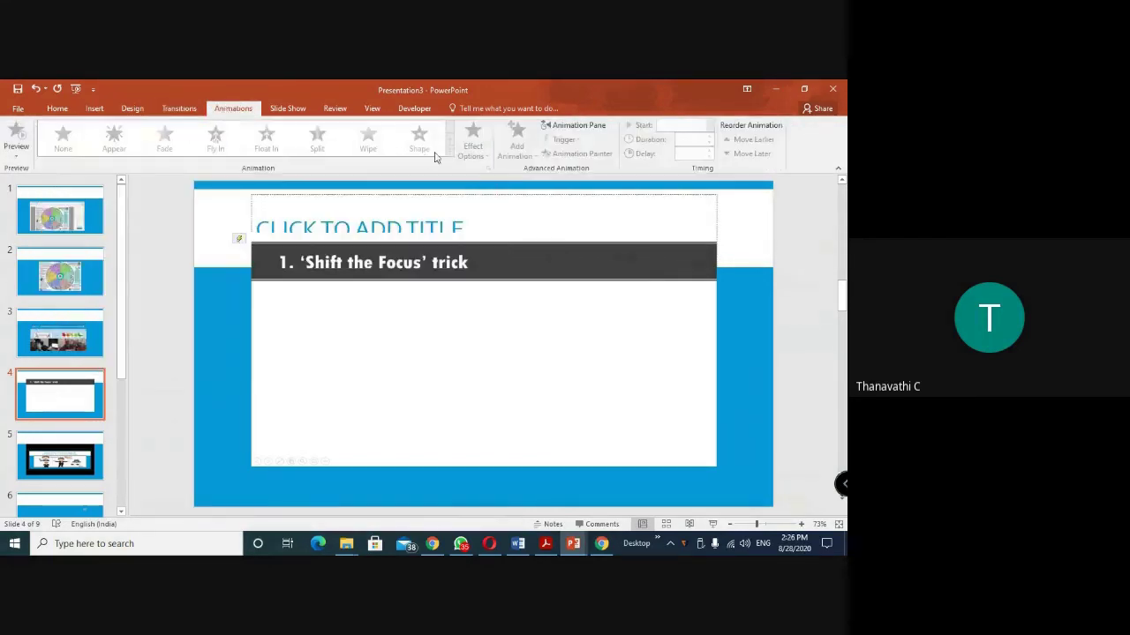
# Select slide 7's title and preview the full Animations gallery, then close it unchanged
pyautogui.click(58, 337)
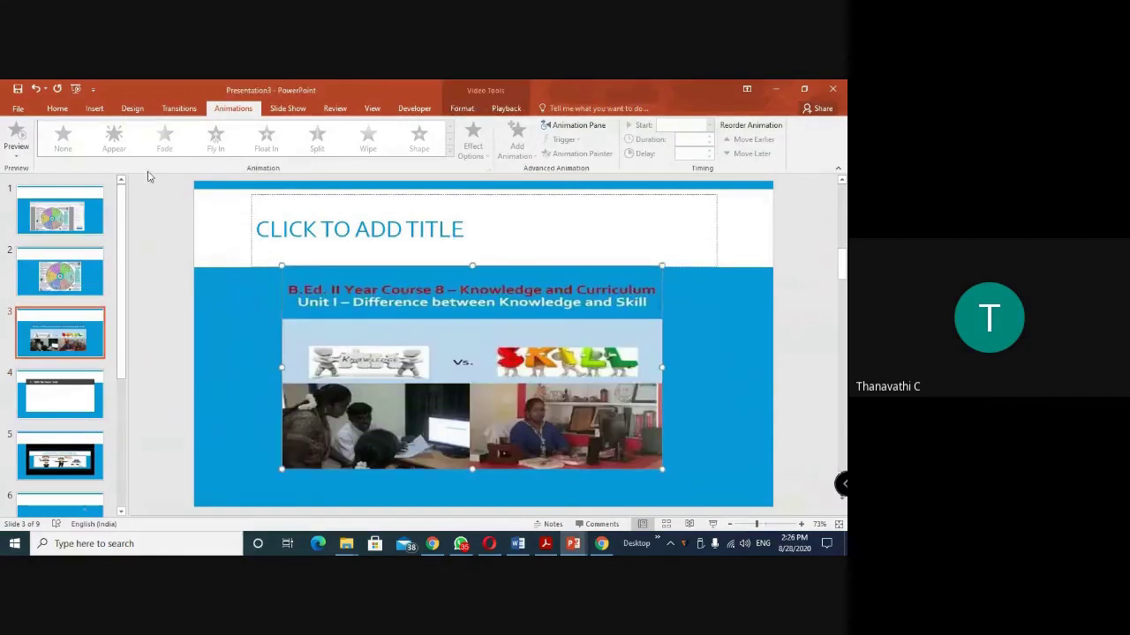
pyautogui.scroll(-2, 56, 470)
pyautogui.click(58, 484)
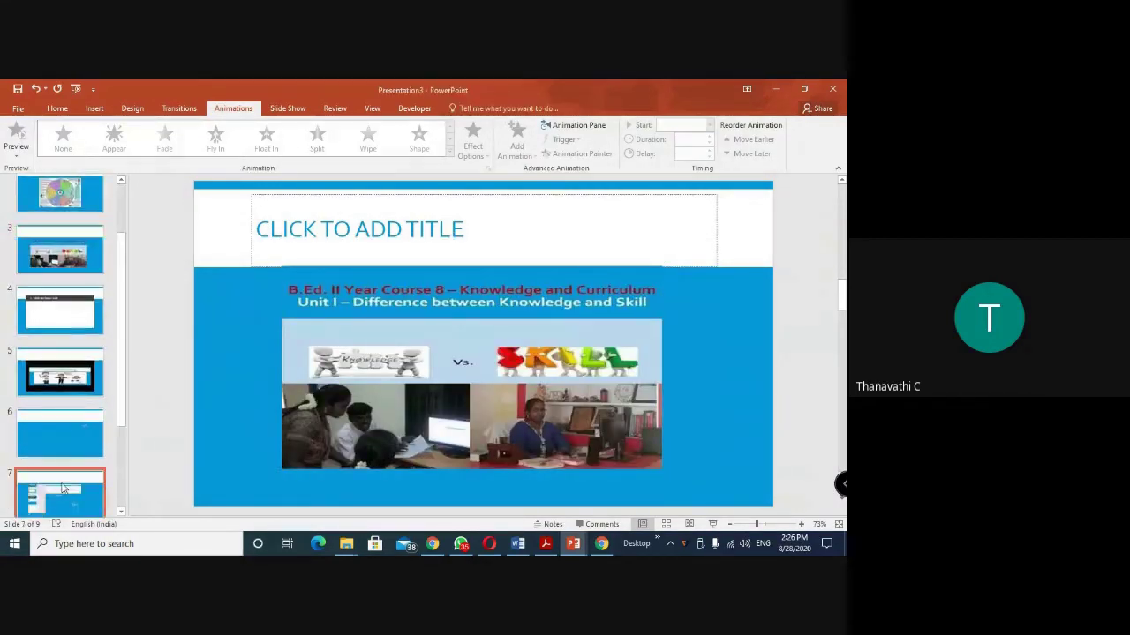
pyautogui.click(389, 238)
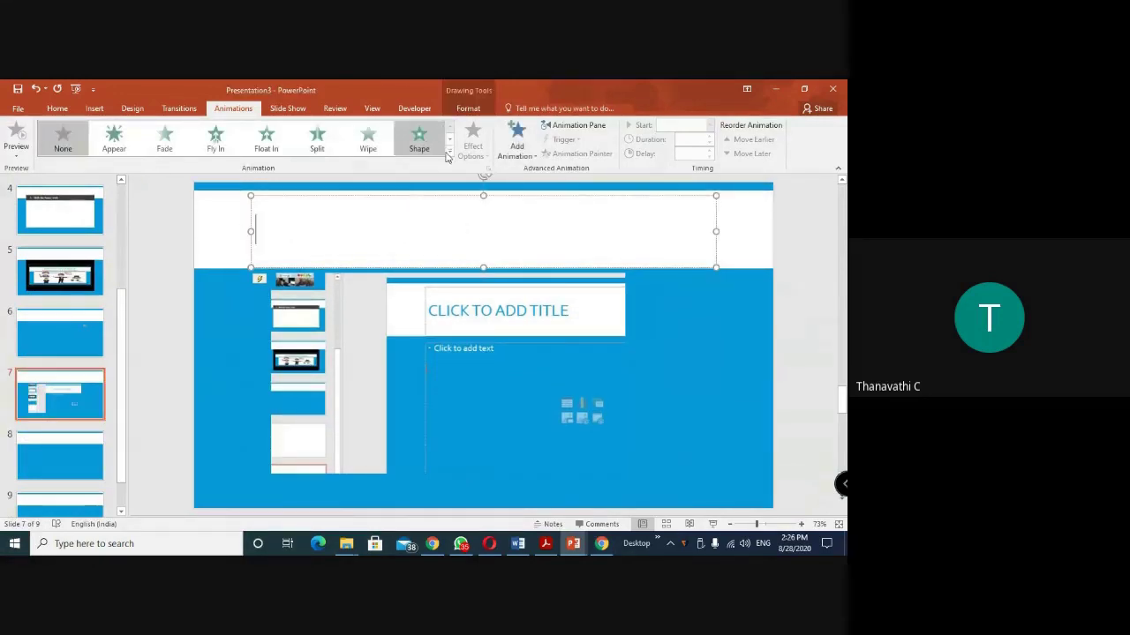
pyautogui.click(449, 156)
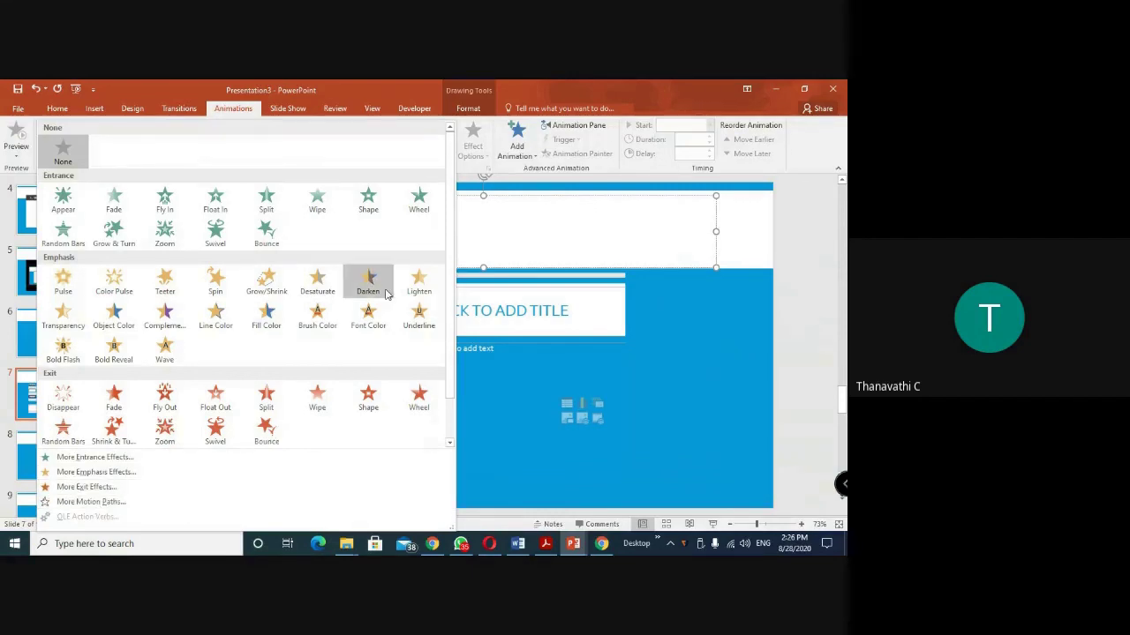
pyautogui.click(457, 297)
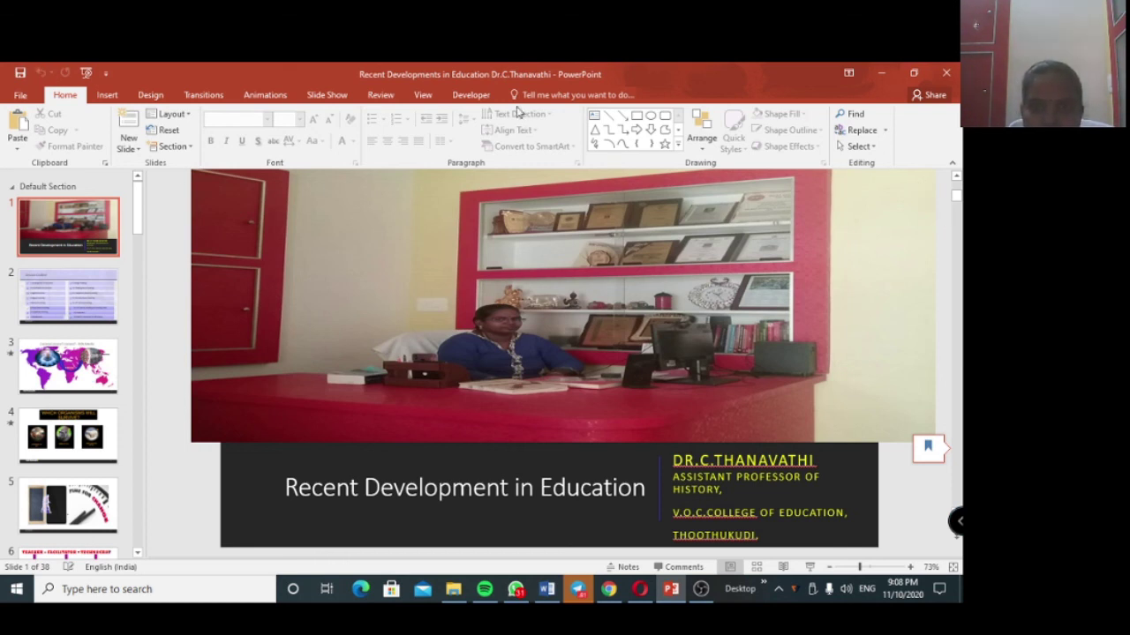
# Under File > Export > Create a Video, create a Presentation Quality video at 05.00 seconds per slide
pyautogui.click(21, 95)
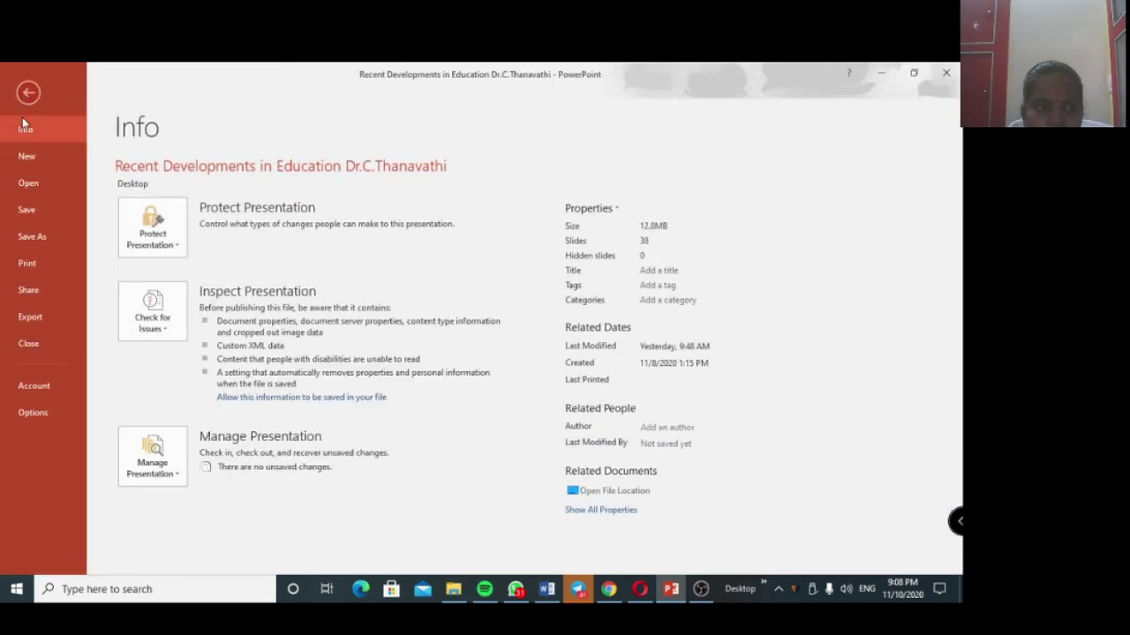
pyautogui.click(43, 317)
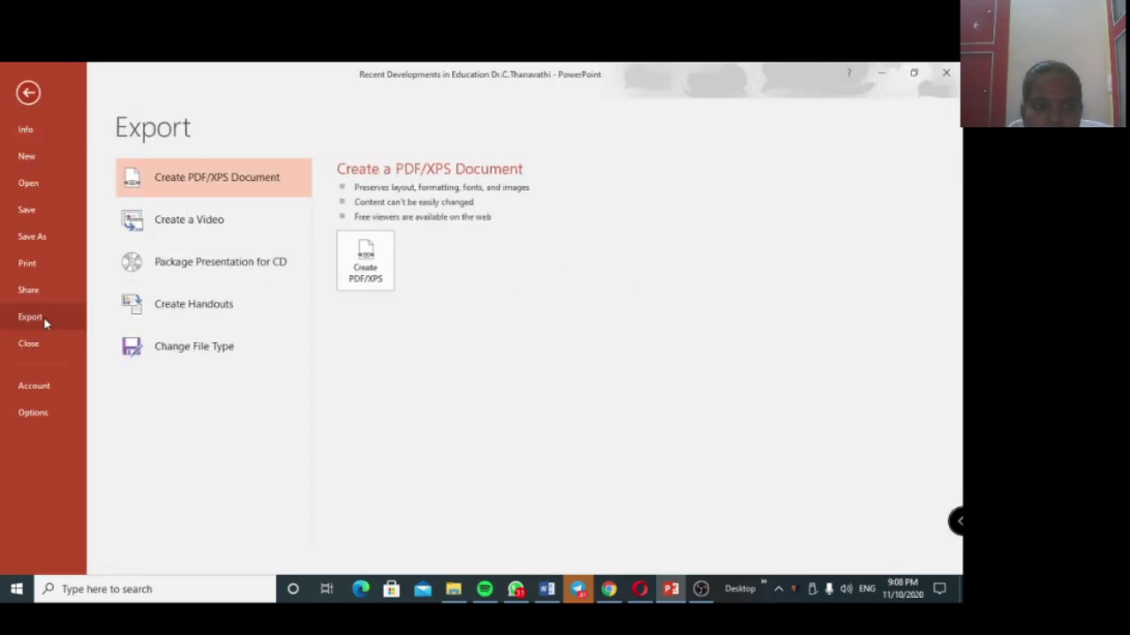
pyautogui.click(210, 230)
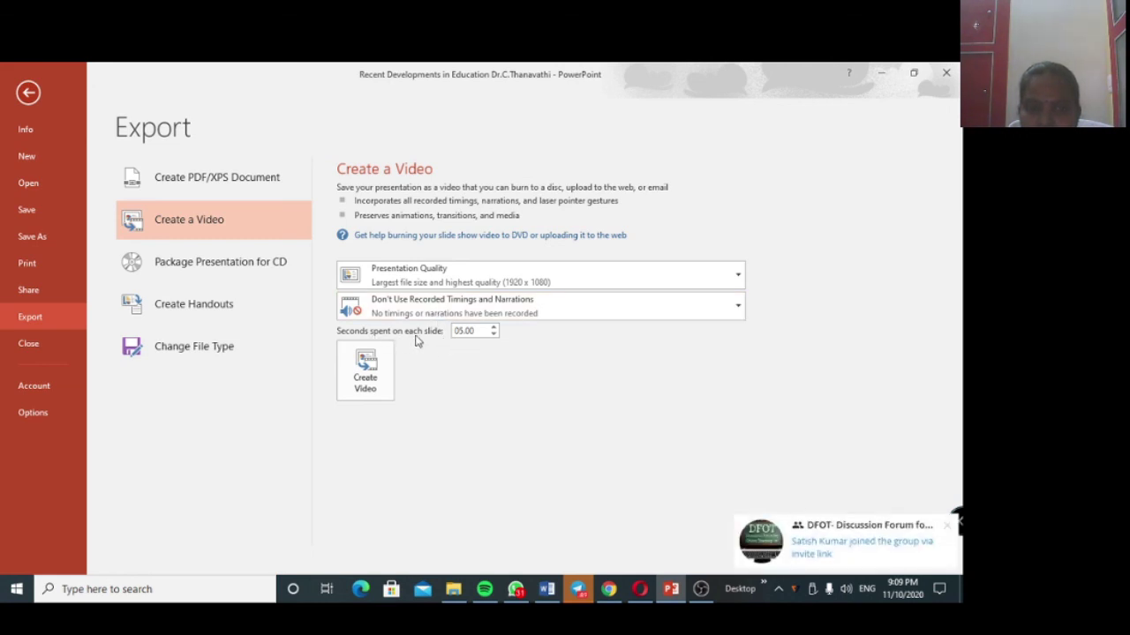
pyautogui.click(953, 523)
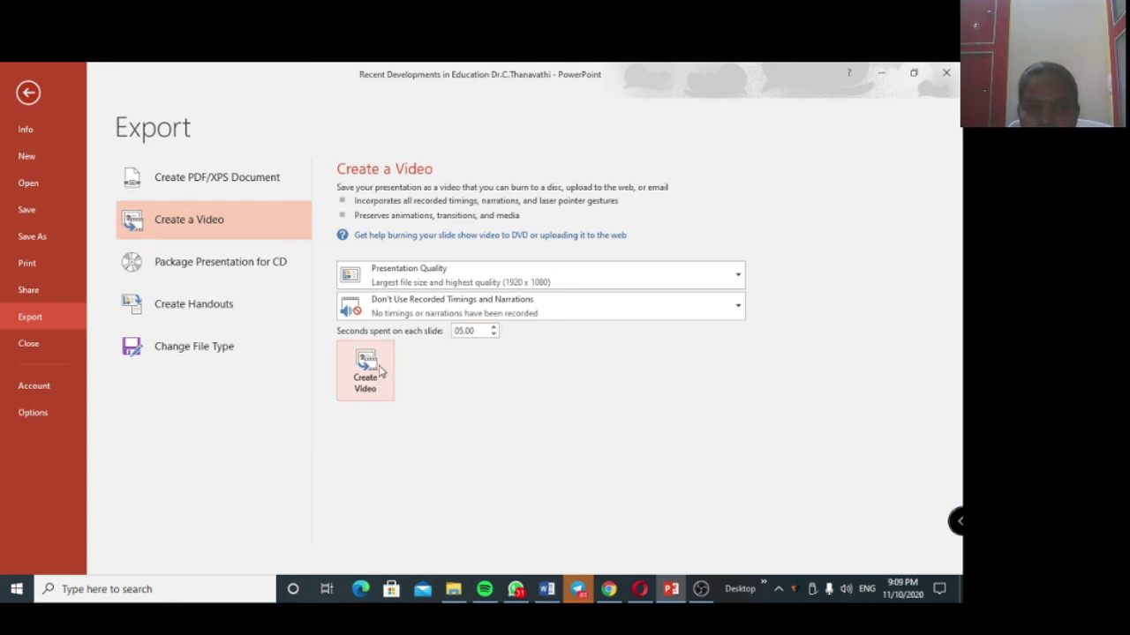
pyautogui.click(381, 372)
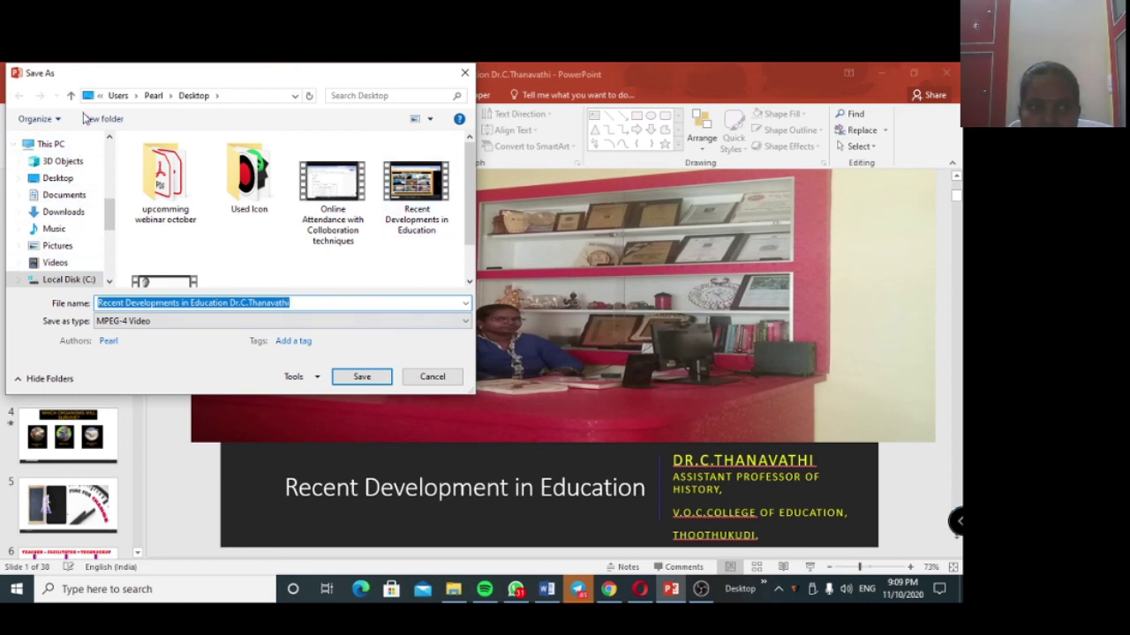
pyautogui.moveTo(58, 179)
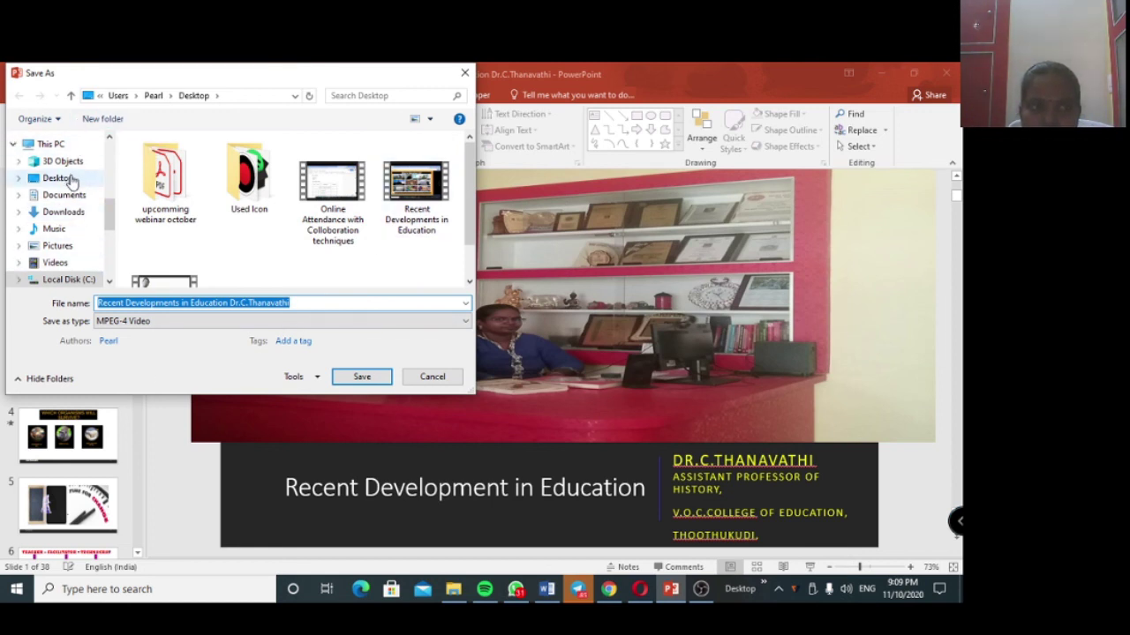
# Save the MPEG-4 video to the Desktop folder
pyautogui.click(73, 179)
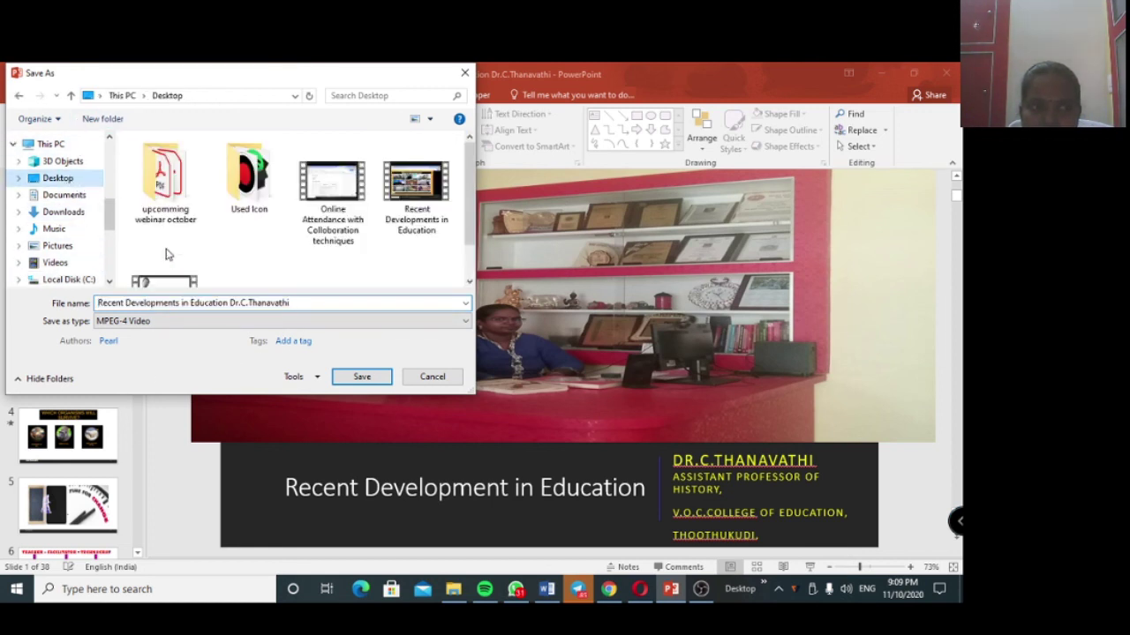
pyautogui.click(363, 378)
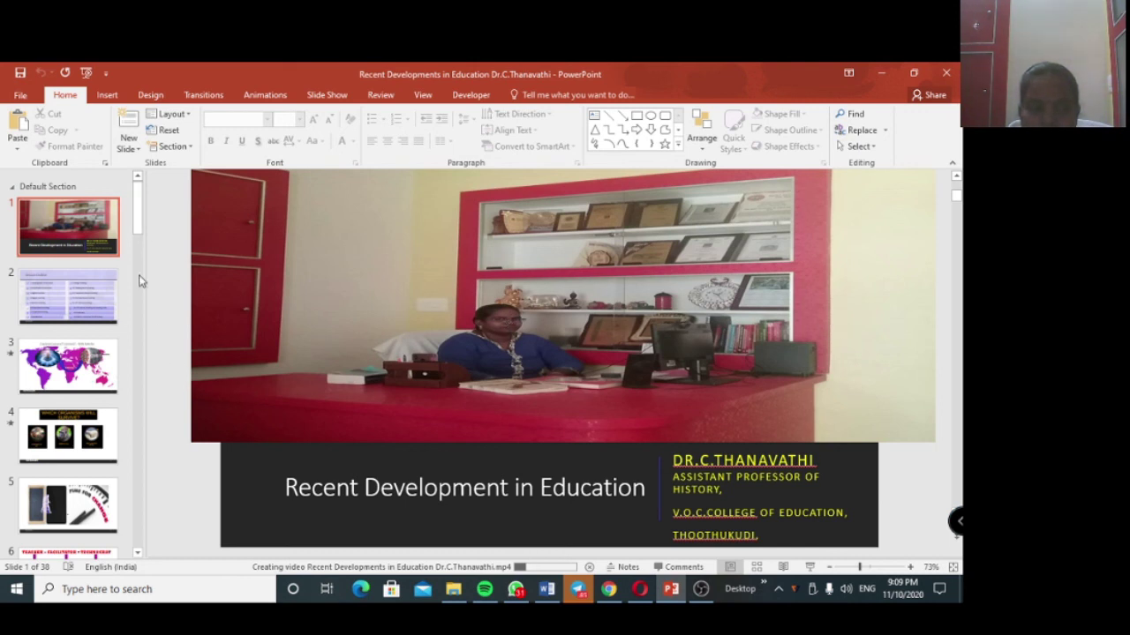
# Scroll the thumbnail pane and jump to slide 38, the closing Thank You slide
pyautogui.click(137, 260)
pyautogui.moveTo(137, 208); pyautogui.dragTo(123, 537)
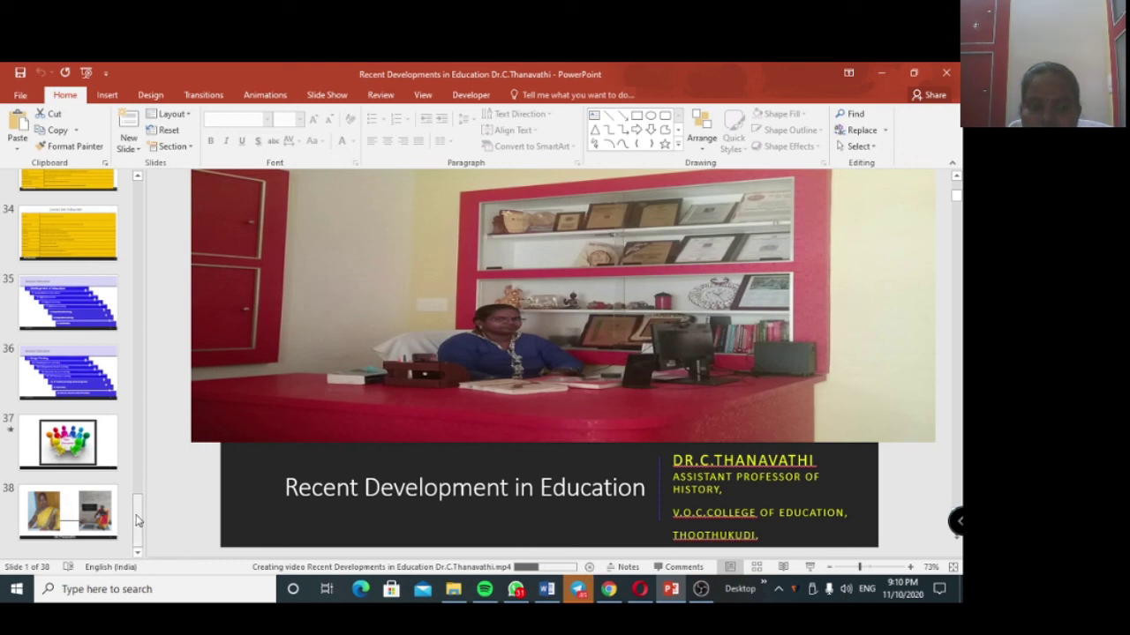
pyautogui.moveTo(137, 520); pyautogui.dragTo(140, 181)
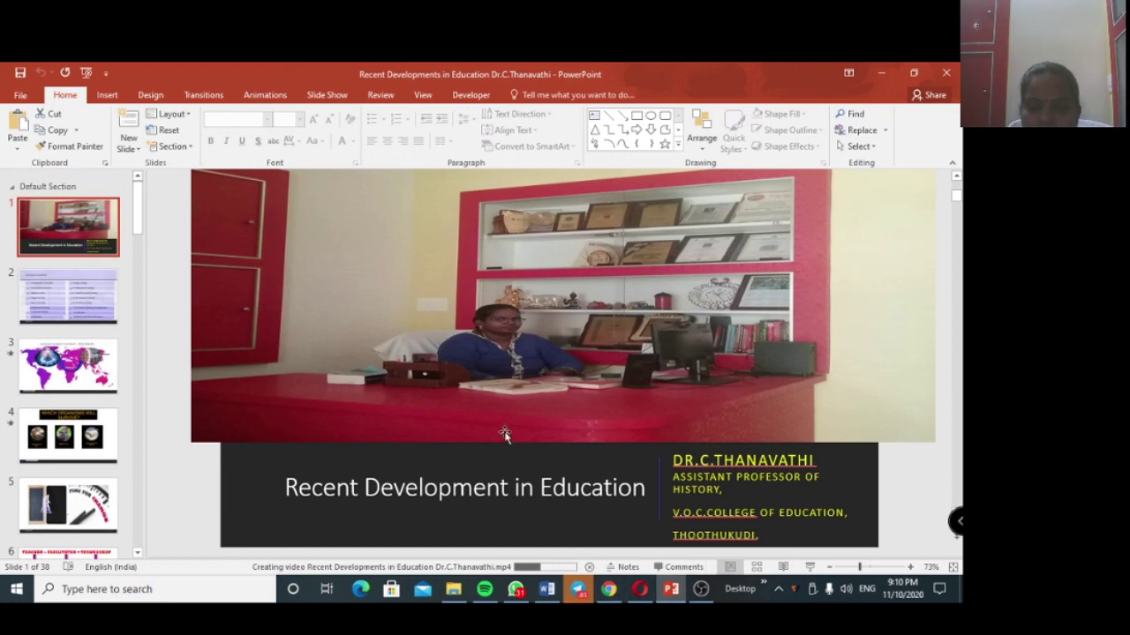
pyautogui.press('End')
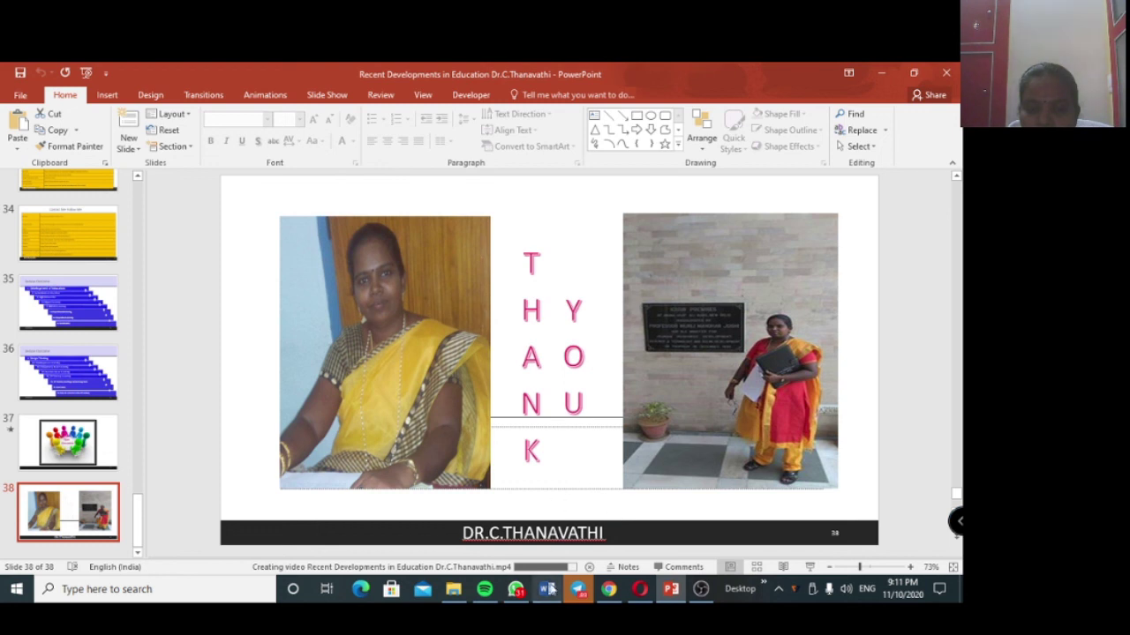